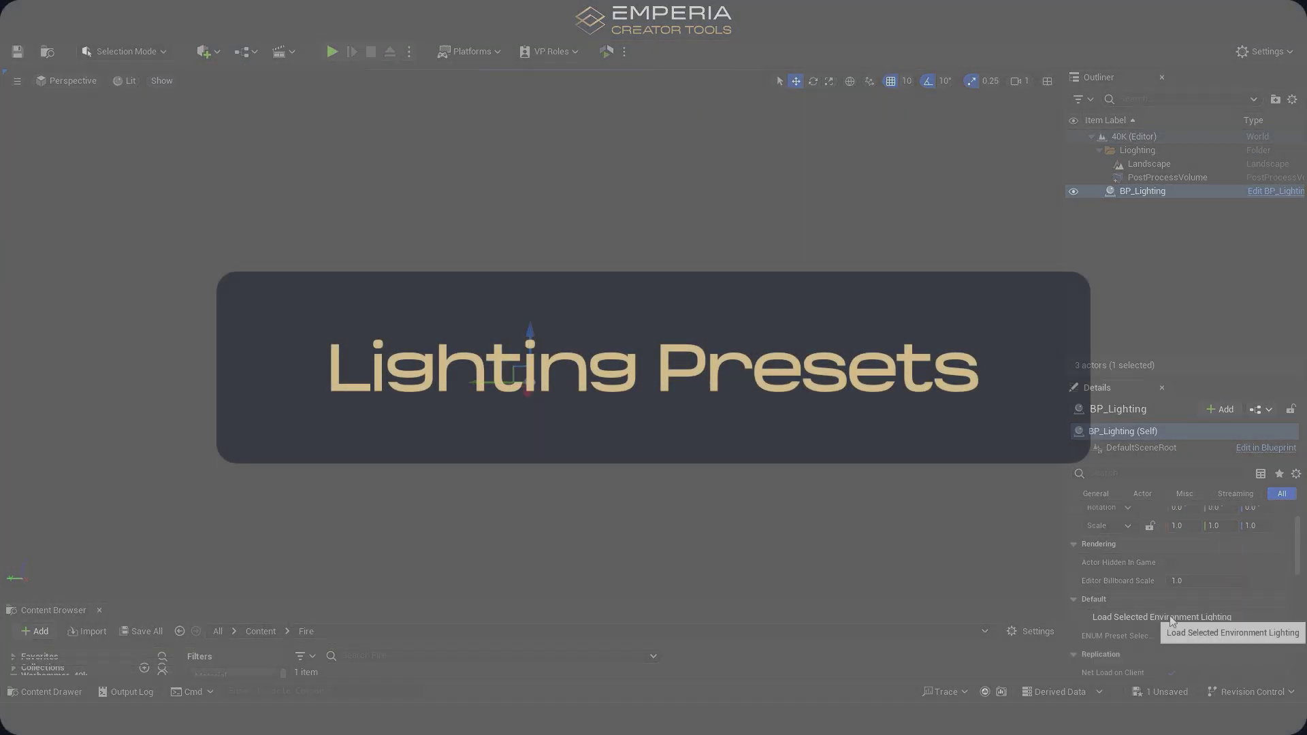
# Load the Foggy Morning environment lighting preset from BP_Lighting.
pyautogui.click(1171, 617)
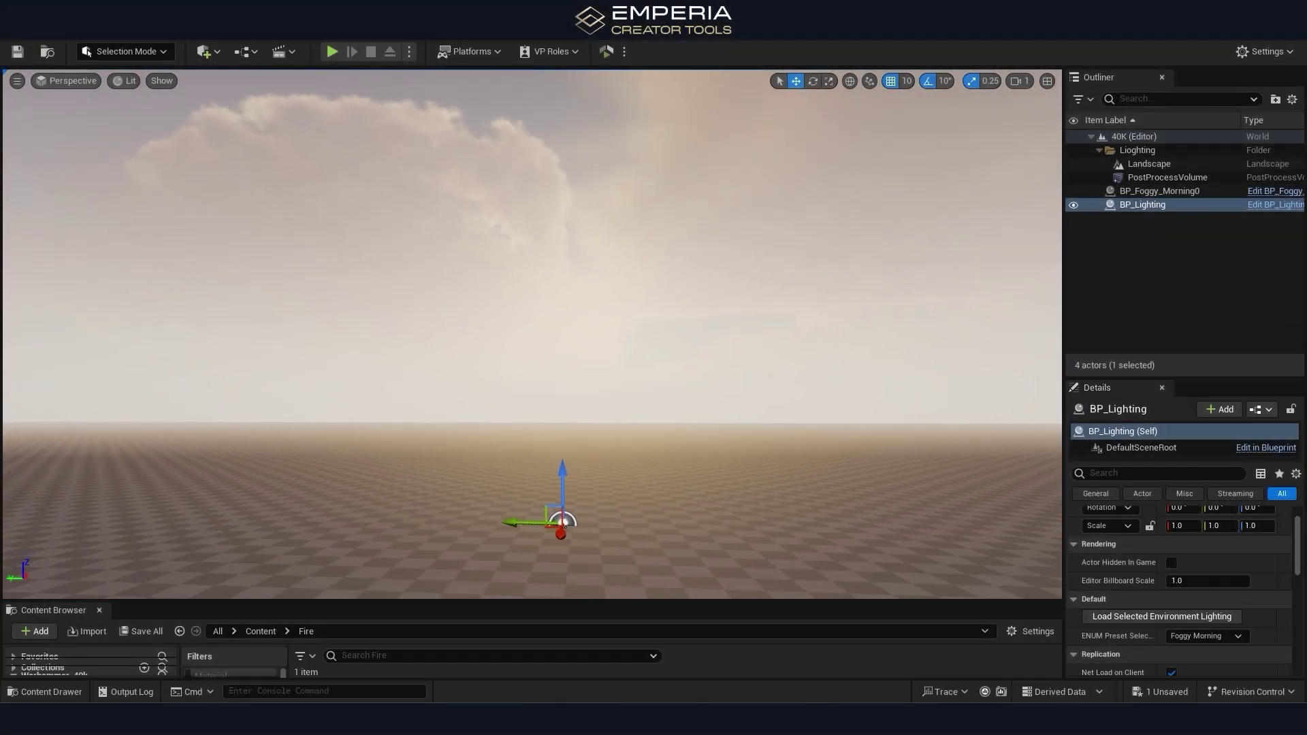
pyautogui.moveTo(1025, 562); pyautogui.dragTo(1019, 592, button='right')
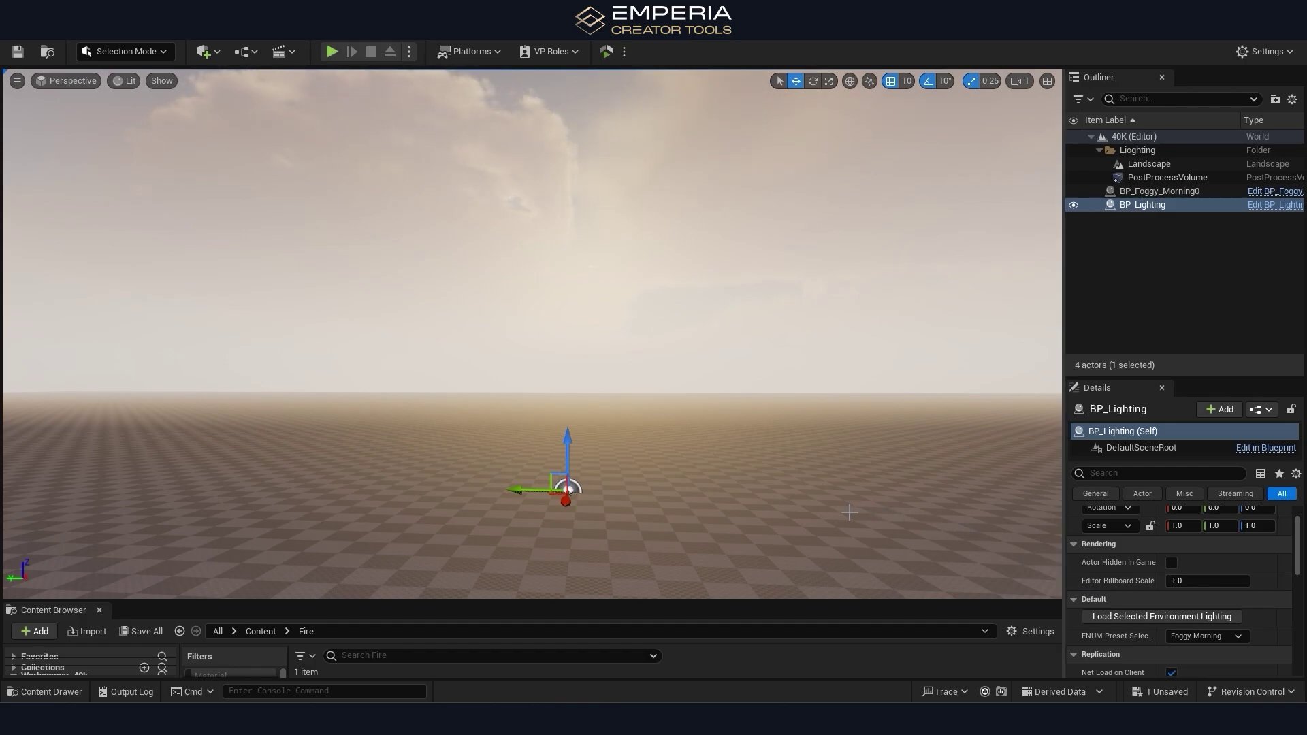
# Set the BP_Lighting preset to Overcast Day and load that environment lighting.
pyautogui.scroll(-4, 1223, 597)
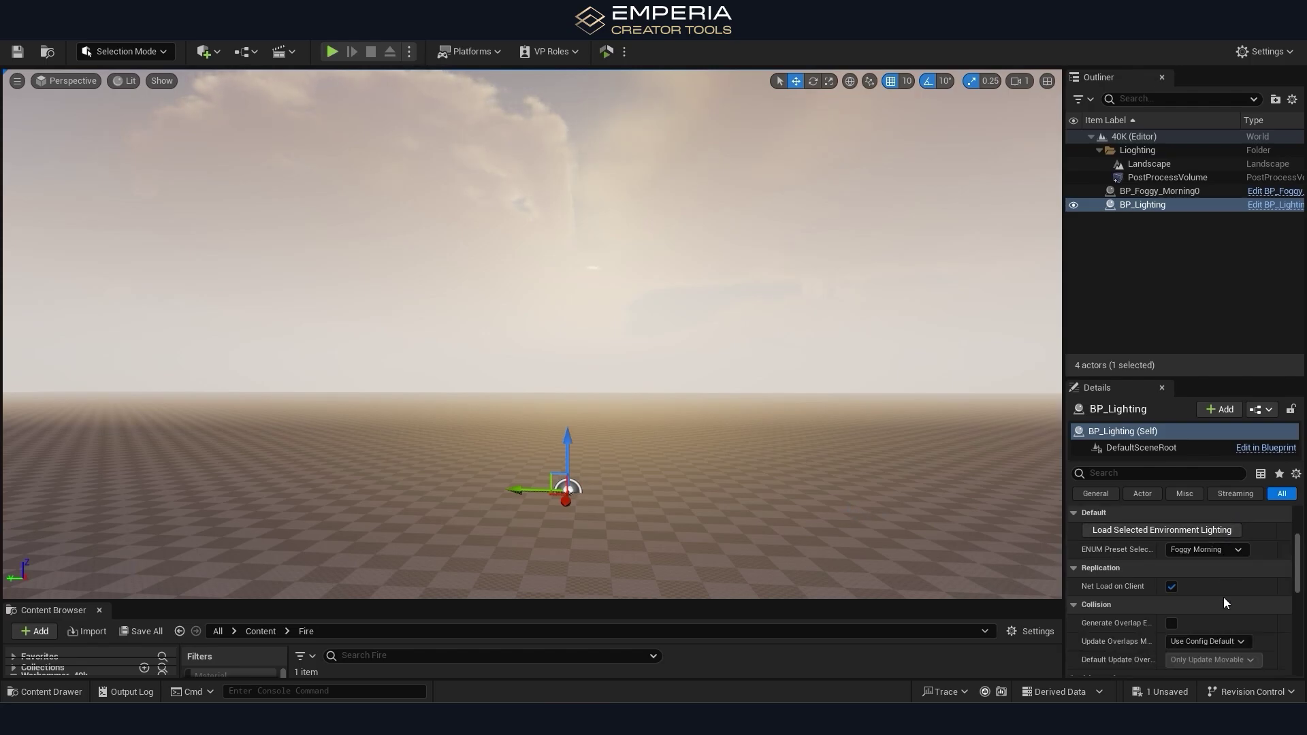
pyautogui.click(1202, 549)
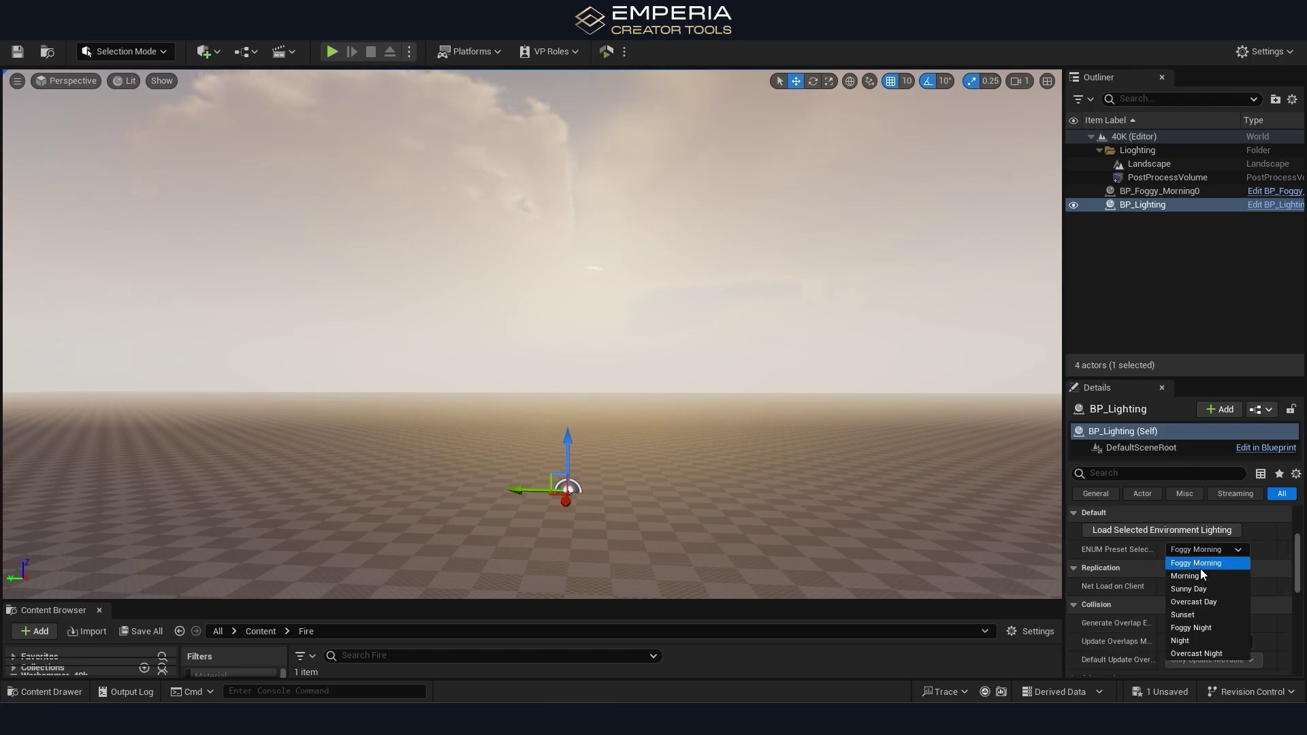
pyautogui.click(1199, 603)
pyautogui.click(1158, 533)
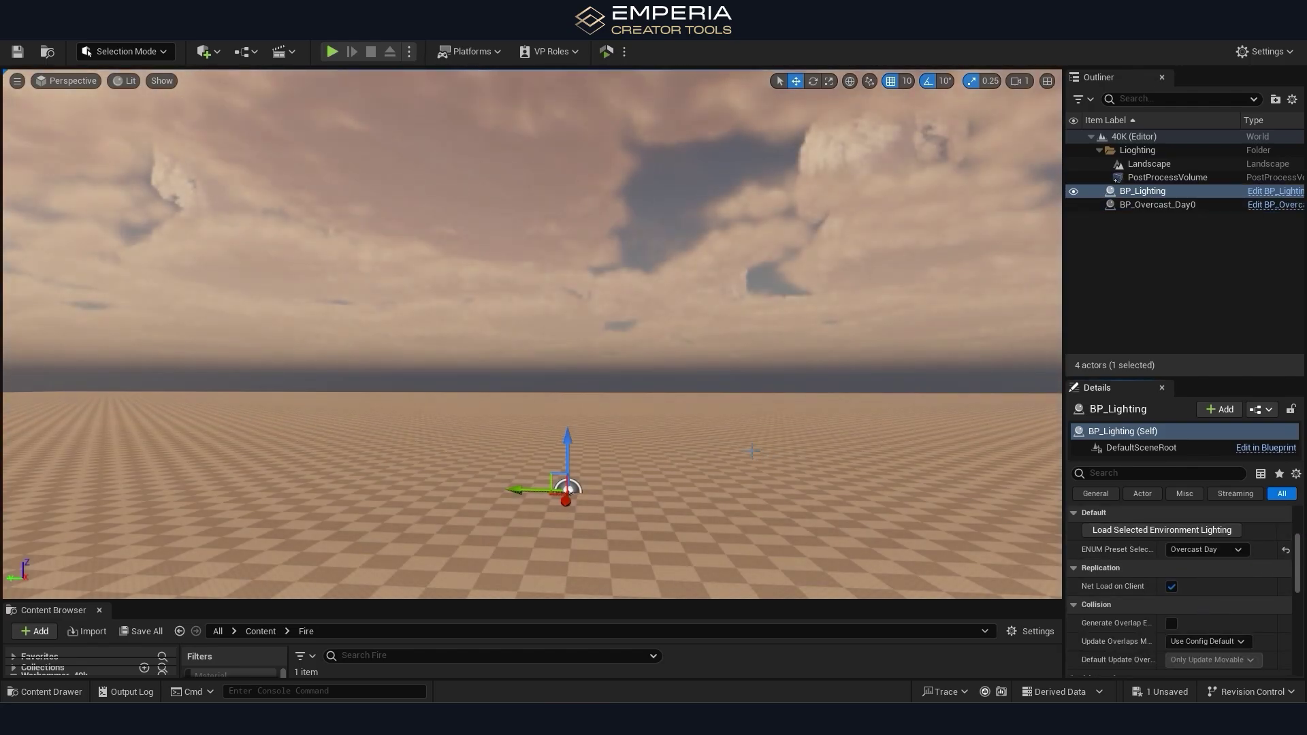
pyautogui.moveTo(751, 450)
pyautogui.mouseDown(button='right')
pyautogui.moveTo(517, 439)
pyautogui.moveTo(762, 466)
pyautogui.mouseUp(button='right')
# Switch the BP_Lighting preset to Foggy Night and load its environment lighting.
pyautogui.click(1218, 551)
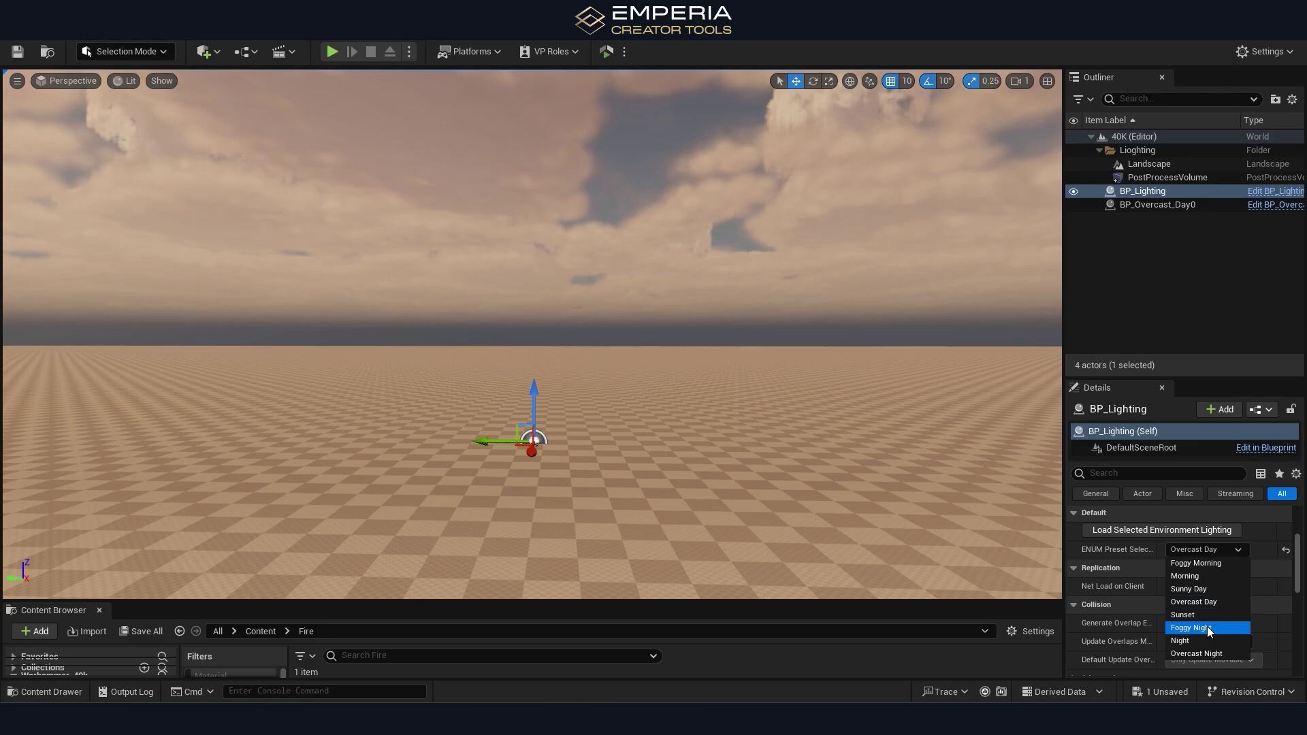
pyautogui.click(1207, 627)
pyautogui.click(1149, 530)
pyautogui.moveTo(733, 441)
pyautogui.mouseDown(button='right')
pyautogui.moveTo(612, 422)
pyautogui.moveTo(524, 375)
pyautogui.moveTo(504, 408)
pyautogui.moveTo(747, 444)
pyautogui.mouseUp(button='right')
# Set the BP_Lighting preset back to Foggy Morning and load its lighting into the level.
pyautogui.click(1192, 551)
pyautogui.click(1202, 563)
pyautogui.click(1173, 535)
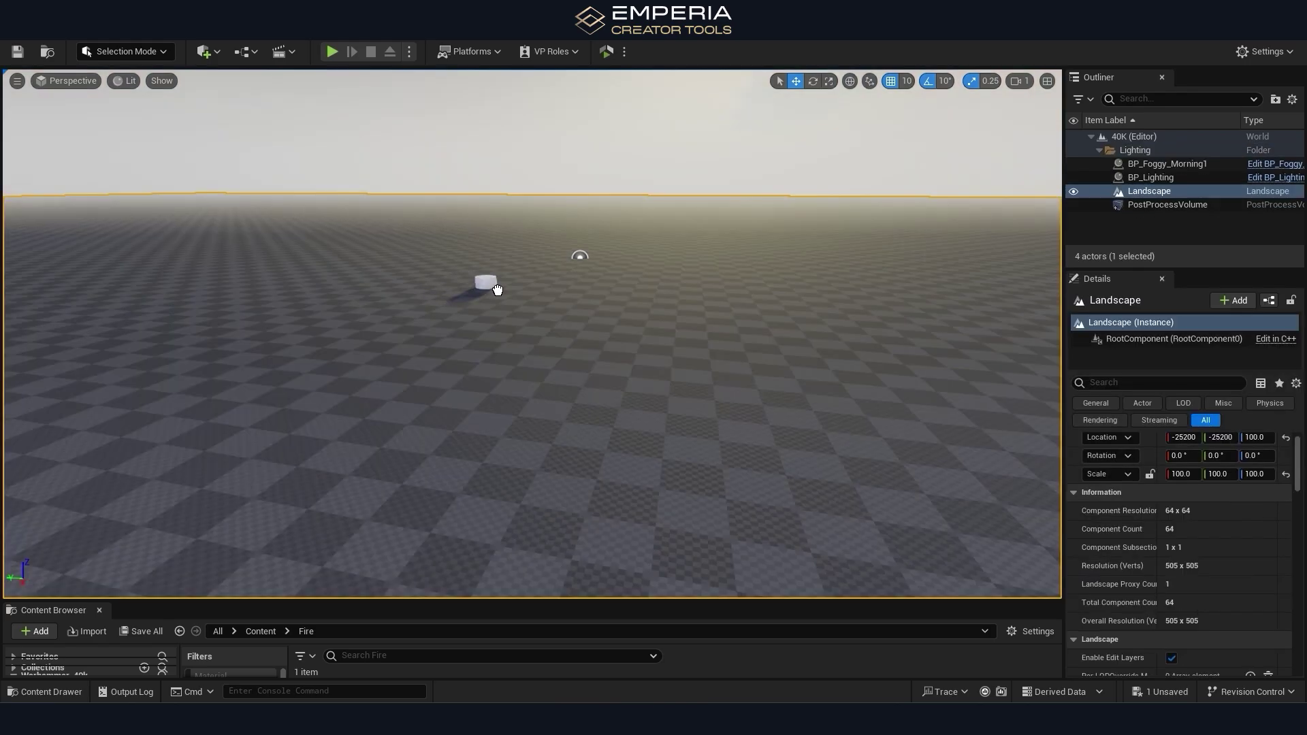
# Undo the one-axis stretch of the small cylinder and scale it uniformly to 12.75.
pyautogui.click(491, 289)
pyautogui.press('e')
pyautogui.press('r')
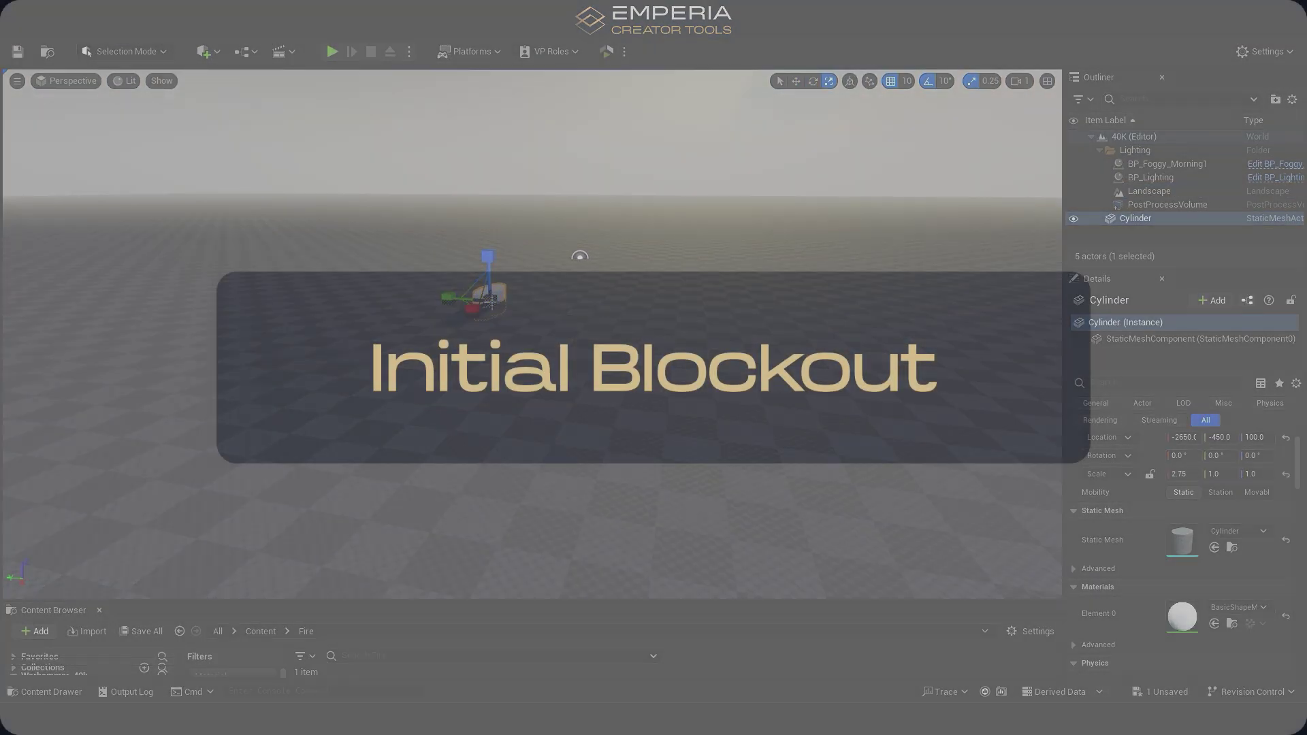
pyautogui.hotkey('ctrl', 'z')
pyautogui.moveTo(490, 301); pyautogui.dragTo(571, 224)
# Lower the scaled cylinder into the landscape to a Z location of -360.
pyautogui.press('w')
pyautogui.moveTo(476, 234); pyautogui.dragTo(507, 234, button='right')
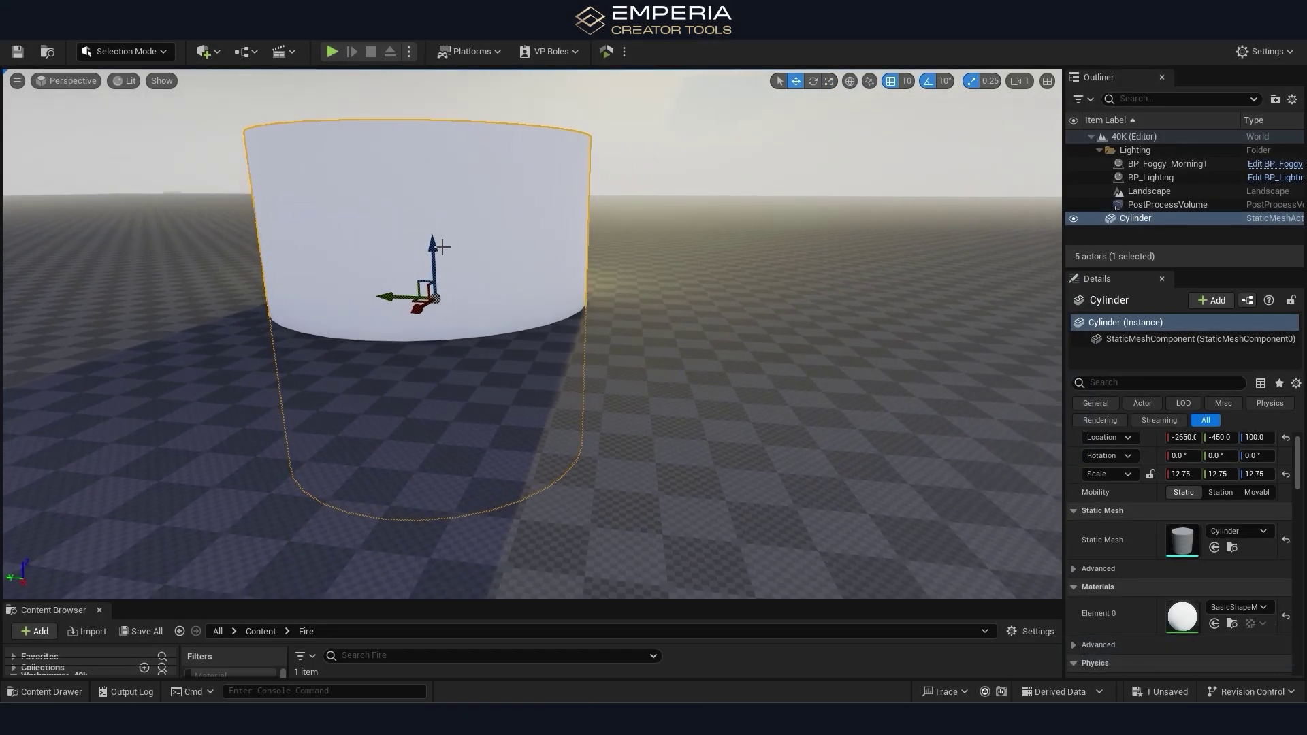
pyautogui.moveTo(442, 246); pyautogui.dragTo(437, 354)
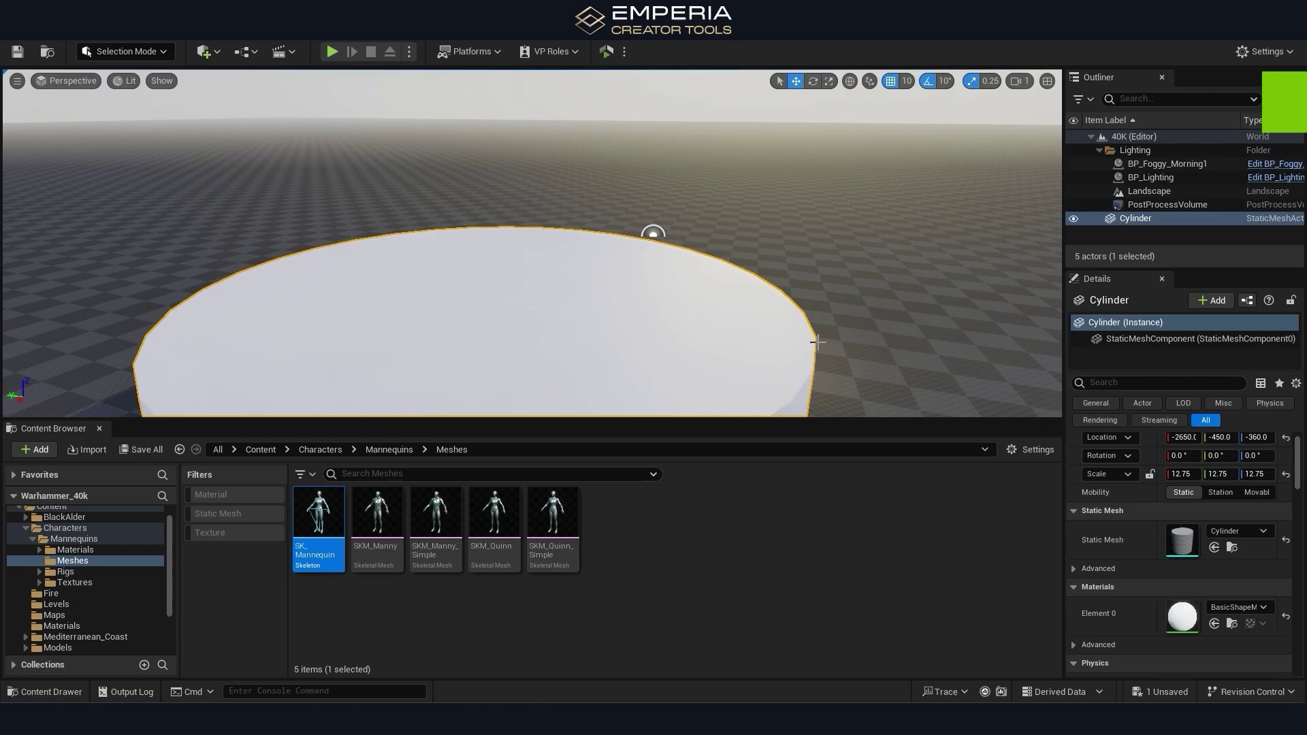
# Place the SK_Mannequin asset on top of the cylinder as a scale reference and rotate it.
pyautogui.click(817, 342)
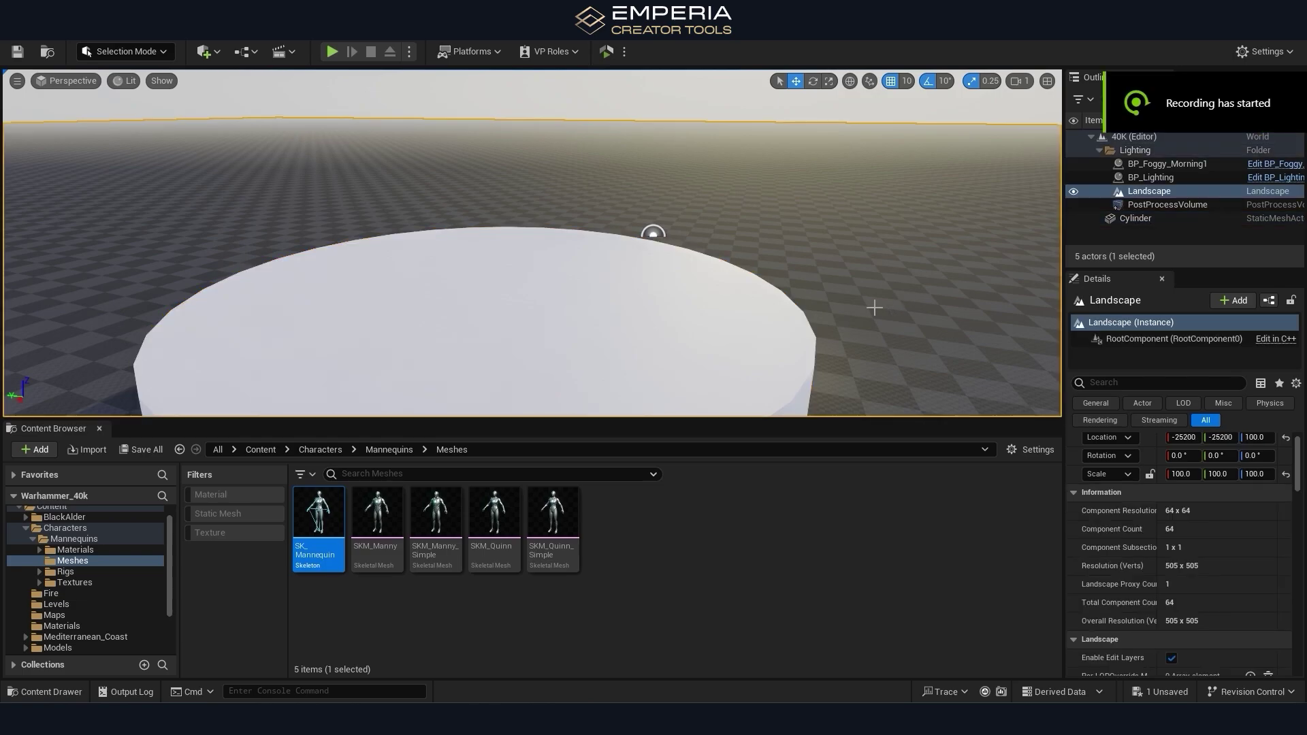
pyautogui.moveTo(318, 524); pyautogui.dragTo(541, 327)
pyautogui.moveTo(541, 327); pyautogui.dragTo(545, 341, button='right')
pyautogui.press('e')
pyautogui.moveTo(555, 370); pyautogui.dragTo(653, 364)
# Move the mannequin across the top of the cylinder to its standing spot.
pyautogui.moveTo(726, 359); pyautogui.dragTo(681, 347, button='right')
pyautogui.press('w')
pyautogui.moveTo(594, 279); pyautogui.dragTo(778, 305)
pyautogui.press('e')
pyautogui.press('w')
pyautogui.moveTo(777, 305); pyautogui.dragTo(654, 300, button='right')
# Add a cube beside the cylinder and scale it into a walkway block.
pyautogui.click(207, 52)
pyautogui.moveTo(247, 240)
pyautogui.moveTo(390, 246); pyautogui.dragTo(410, 333)
pyautogui.moveTo(410, 333); pyautogui.dragTo(408, 381, button='right')
pyautogui.press('r')
pyautogui.moveTo(572, 285); pyautogui.dragTo(606, 272)
# Move the walkway block so it extends outward from the cylinder's edge.
pyautogui.press('w')
pyautogui.moveTo(529, 294); pyautogui.dragTo(459, 264)
pyautogui.moveTo(471, 206); pyautogui.dragTo(476, 196)
pyautogui.moveTo(476, 204); pyautogui.dragTo(510, 256, button='right')
# Duplicate the walkway block and rotate the copy crosswise to the original.
pyautogui.keyDown('alt'); pyautogui.moveTo(491, 250); pyautogui.dragTo(412, 232); pyautogui.keyUp('alt')
pyautogui.press('e')
pyautogui.moveTo(470, 276); pyautogui.dragTo(367, 235)
# Scale the rotated copy into a tall block with a Z scale of 13.25 and place it at the walkway's far end.
pyautogui.press('r')
pyautogui.moveTo(437, 197); pyautogui.dragTo(437, 170)
pyautogui.press('w')
pyautogui.moveTo(407, 223); pyautogui.dragTo(334, 198)
pyautogui.moveTo(476, 259); pyautogui.dragTo(605, 255, button='right')
# Duplicate the walkway to another side of the cylinder and rotate the copy to point outward.
pyautogui.click(606, 255)
pyautogui.keyDown('alt'); pyautogui.moveTo(608, 250); pyautogui.dragTo(474, 155); pyautogui.keyUp('alt')
pyautogui.press('e')
pyautogui.moveTo(497, 209); pyautogui.dragTo(541, 163)
# Duplicate the tall block and place the copy end to end with the original.
pyautogui.click(724, 266)
pyautogui.hotkey('ctrl', 'd')
pyautogui.press('w')
pyautogui.moveTo(737, 243); pyautogui.dragTo(691, 99)
# Shrink the docked content browser to enlarge the viewport.
pyautogui.moveTo(667, 193); pyautogui.dragTo(694, 368, button='right')
pyautogui.hotkey('ctrl', 'space')
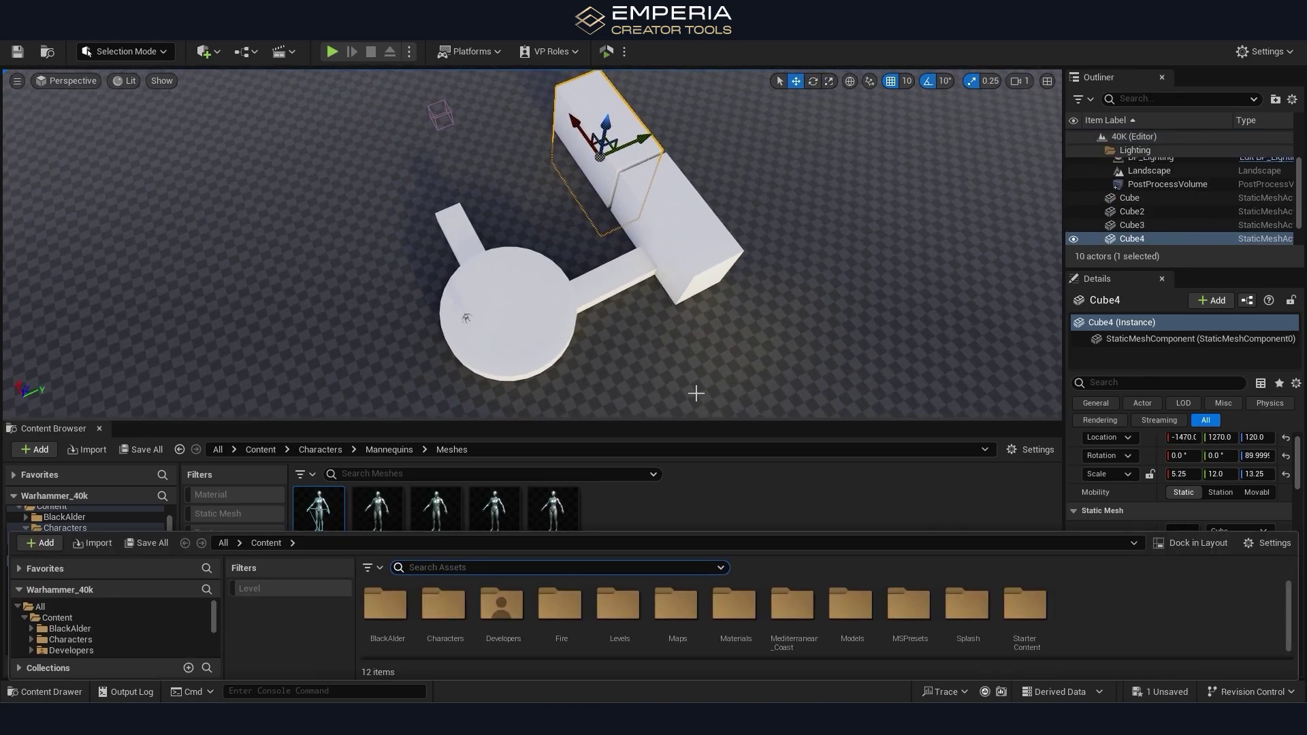
pyautogui.click(694, 394)
pyautogui.moveTo(680, 419); pyautogui.dragTo(680, 589)
# Duplicate the two tall blocks, rotate the copies 90 degrees and place them at the end of the other walkway.
pyautogui.click(612, 211)
pyautogui.keyDown('ctrl'); pyautogui.click(651, 312); pyautogui.keyUp('ctrl')
pyautogui.hotkey('ctrl', 'd')
pyautogui.press('e')
pyautogui.moveTo(612, 238); pyautogui.dragTo(400, 283)
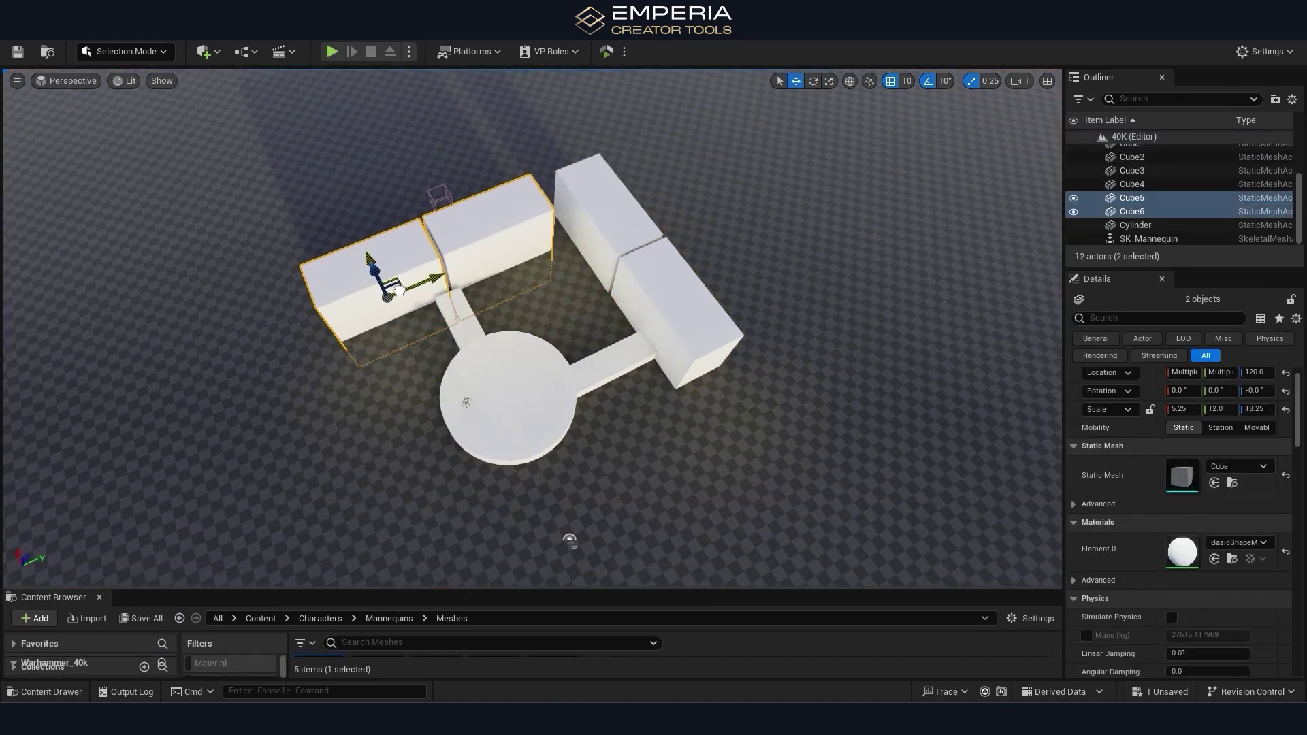
pyautogui.moveTo(400, 283); pyautogui.dragTo(364, 197, button='right')
# Duplicate the second pair of tall blocks and position the copies behind it, raised to a Z location of 640.
pyautogui.keyDown('alt'); pyautogui.moveTo(385, 398); pyautogui.dragTo(385, 294); pyautogui.keyUp('alt')
pyautogui.moveTo(369, 334); pyautogui.dragTo(405, 335, button='right')
pyautogui.press('r')
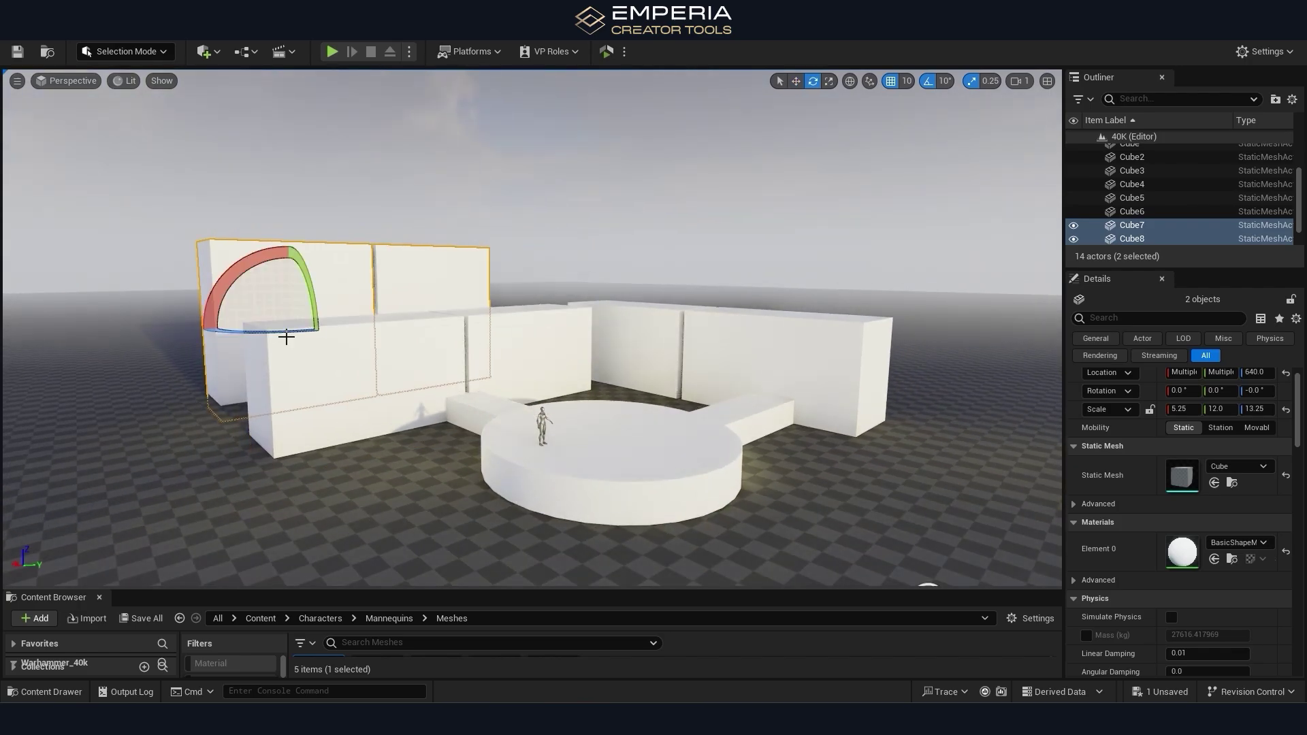
pyautogui.moveTo(291, 323)
pyautogui.mouseDown()
pyautogui.moveTo(297, 303)
pyautogui.moveTo(272, 330)
pyautogui.moveTo(285, 330)
pyautogui.mouseUp()
pyautogui.press('w')
pyautogui.moveTo(636, 470); pyautogui.dragTo(633, 476, button='right')
# Duplicate a low block next to the cylinder and widen the copy into a flat platform beside the tall blocks.
pyautogui.click(449, 442)
pyautogui.moveTo(449, 442); pyautogui.dragTo(477, 578, button='right')
pyautogui.keyDown('alt'); pyautogui.moveTo(487, 160); pyautogui.dragTo(505, 249); pyautogui.keyUp('alt')
pyautogui.moveTo(452, 294); pyautogui.dragTo(435, 295)
pyautogui.press('r')
pyautogui.moveTo(495, 244); pyautogui.dragTo(457, 273)
pyautogui.press('w')
pyautogui.moveTo(445, 368); pyautogui.dragTo(457, 345)
pyautogui.moveTo(457, 344); pyautogui.dragTo(470, 327, button='right')
# Duplicate the flat platform and rotate and move the copies around the cylinder.
pyautogui.keyDown('alt'); pyautogui.moveTo(462, 507); pyautogui.dragTo(522, 417); pyautogui.keyUp('alt')
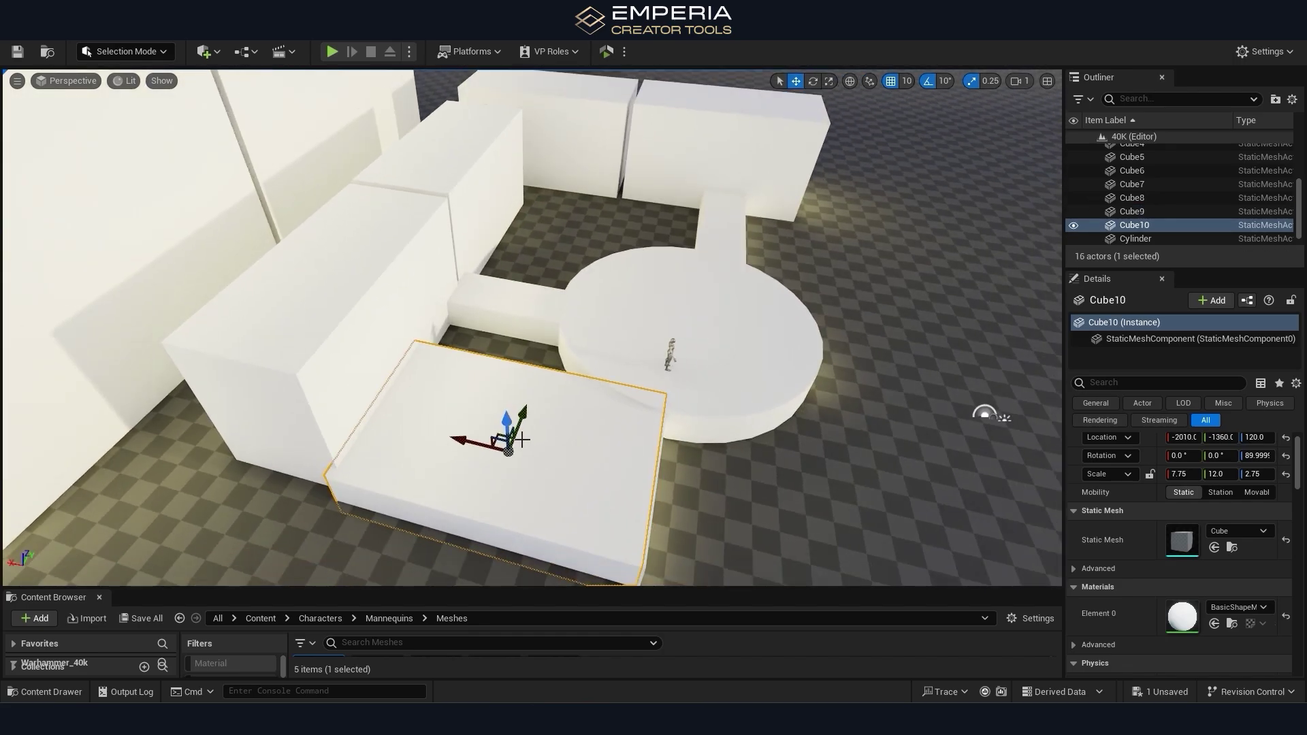
pyautogui.press('e')
pyautogui.moveTo(501, 476); pyautogui.dragTo(545, 446)
pyautogui.press('r')
pyautogui.press('w')
pyautogui.moveTo(459, 446); pyautogui.dragTo(544, 357)
pyautogui.moveTo(545, 357); pyautogui.dragTo(565, 381, button='right')
pyautogui.keyDown('alt'); pyautogui.moveTo(494, 330); pyautogui.dragTo(710, 279); pyautogui.keyUp('alt')
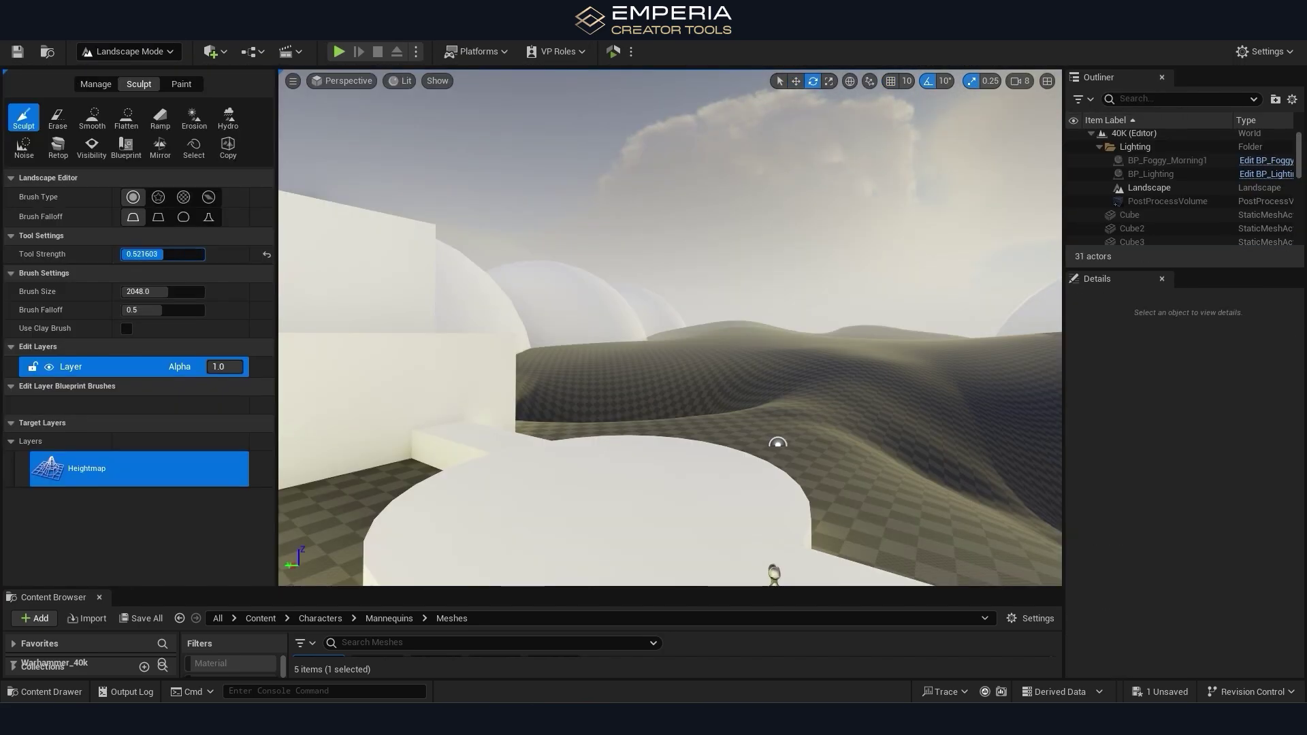
# Sculpt a raised hill in the distant landscape with tool strength 0.394403 and brush size 2048.
pyautogui.moveTo(808, 329); pyautogui.dragTo(830, 330)
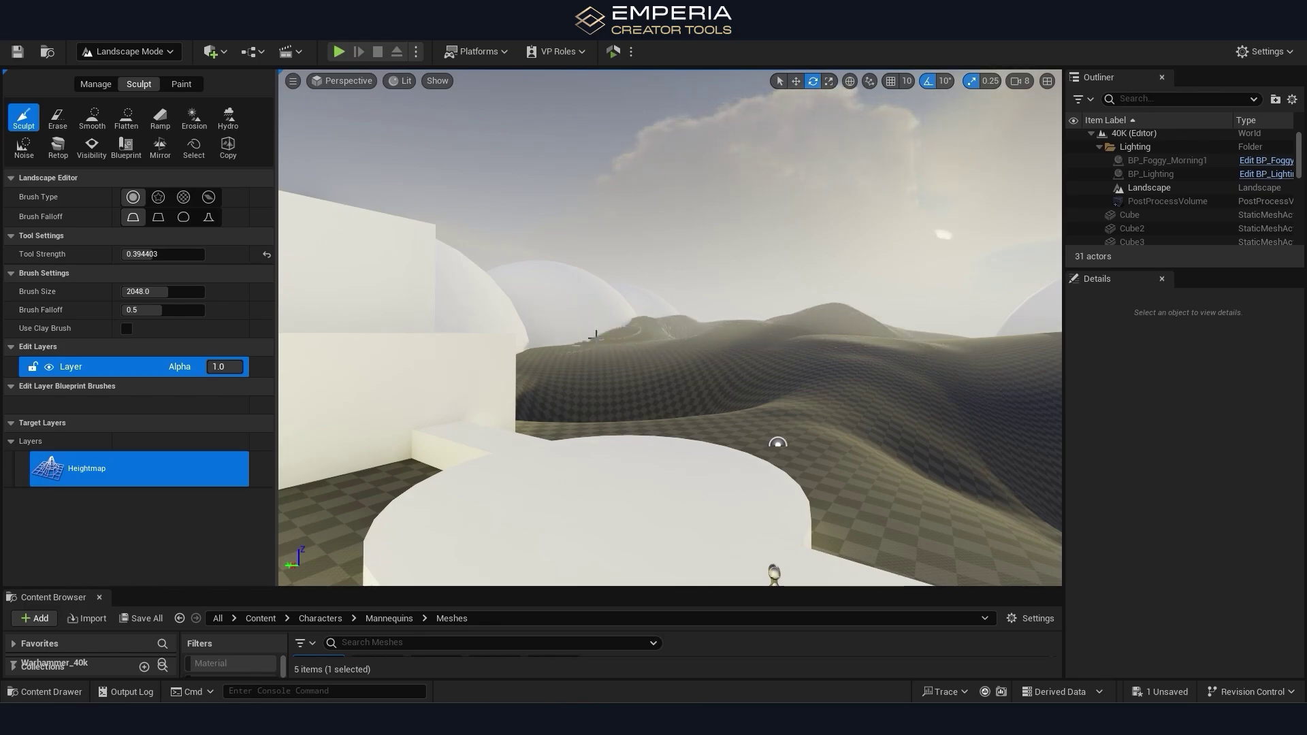
pyautogui.moveTo(664, 342); pyautogui.dragTo(739, 362, button='right')
# Flatten the slope beyond the platforms into a plateau using the Flatten brush at size 671.340515.
pyautogui.click(126, 117)
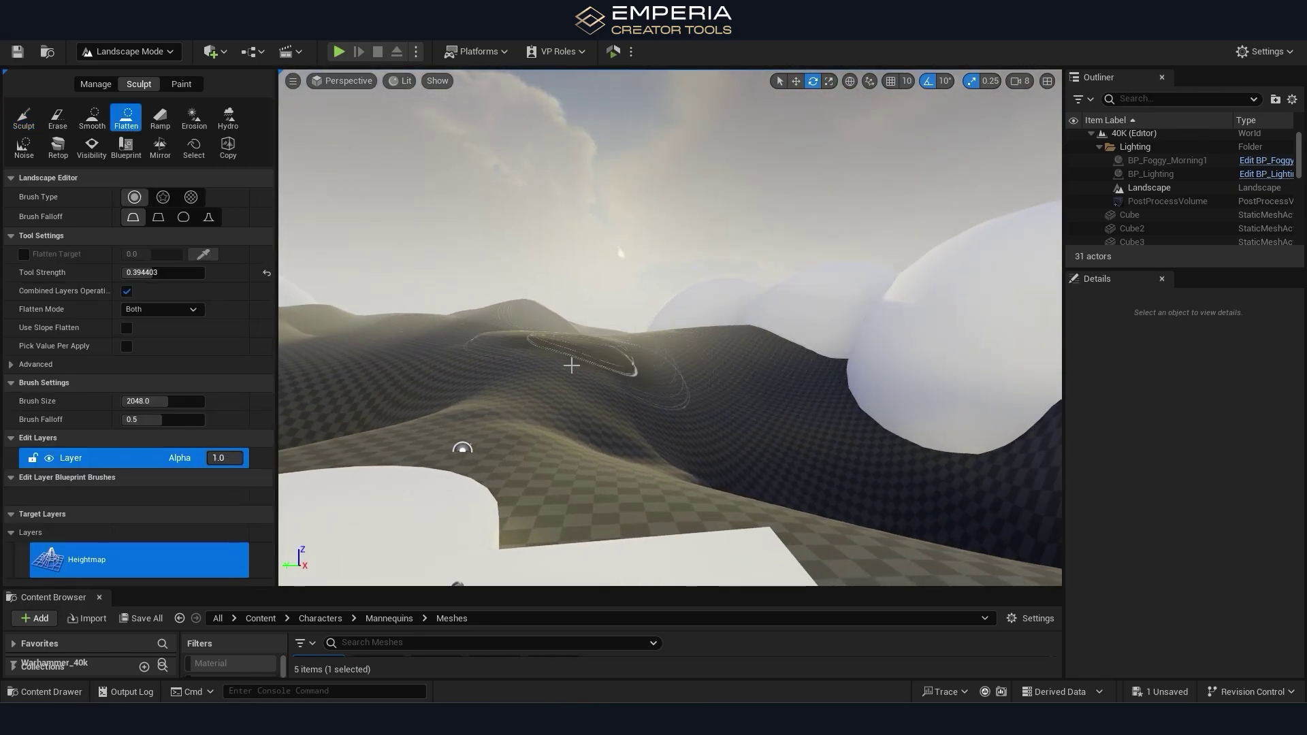
pyautogui.moveTo(171, 401); pyautogui.dragTo(136, 401)
pyautogui.moveTo(555, 398)
pyautogui.mouseDown()
pyautogui.moveTo(654, 370)
pyautogui.moveTo(735, 382)
pyautogui.moveTo(702, 371)
pyautogui.mouseUp()
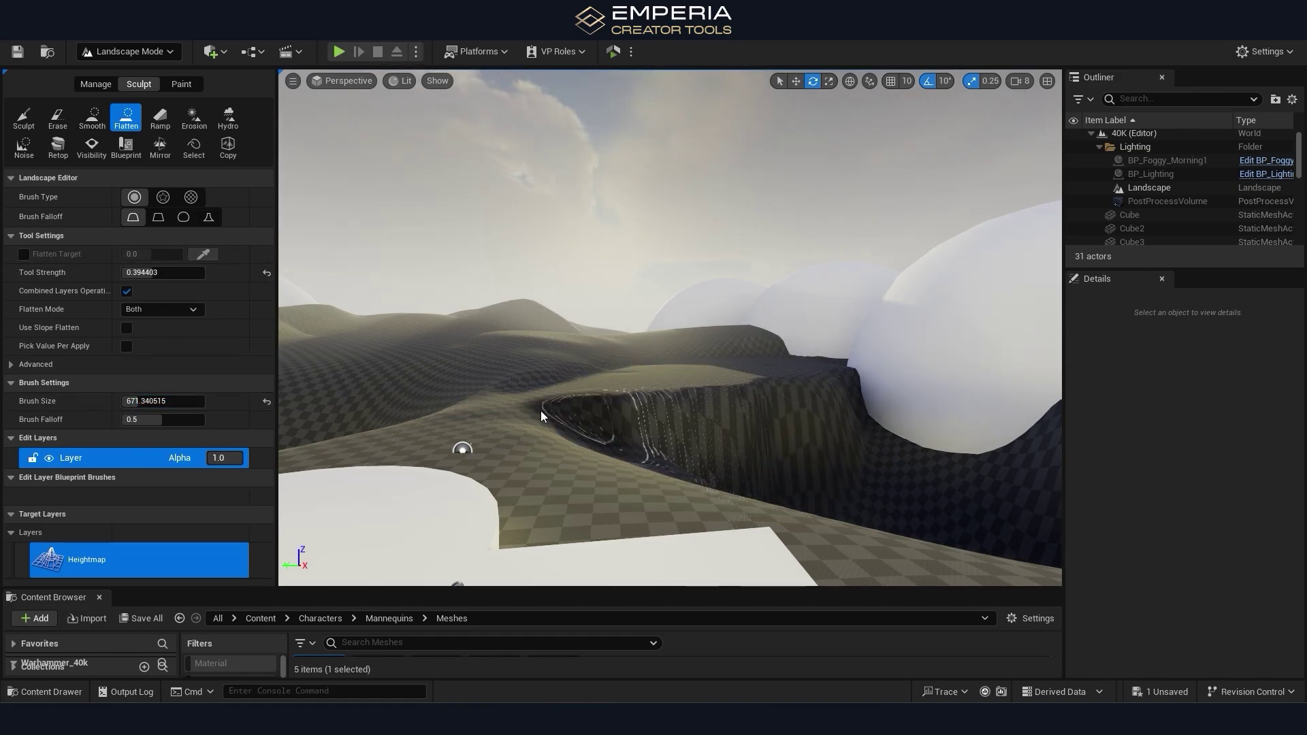
pyautogui.moveTo(702, 372); pyautogui.dragTo(706, 388, button='right')
# Raise the distant ridge beside the tall blocks with the Sculpt brush.
pyautogui.click(24, 118)
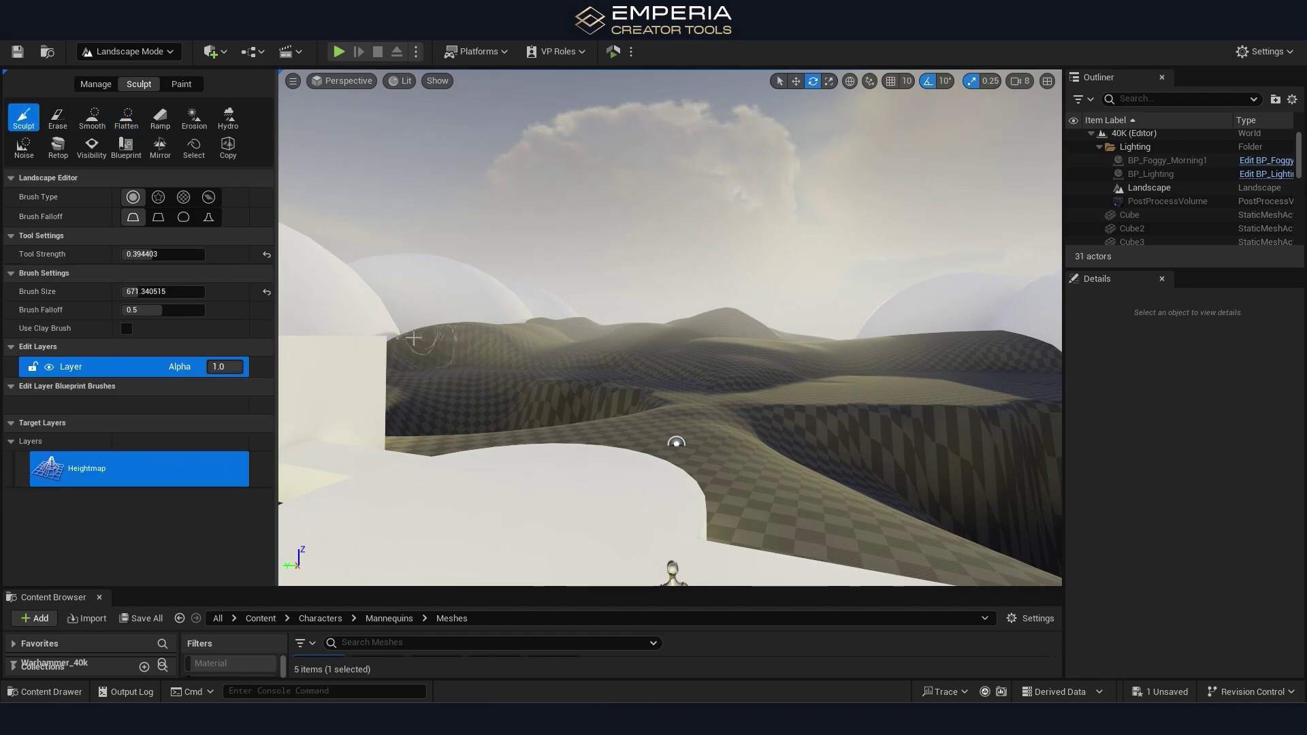
pyautogui.moveTo(417, 351)
pyautogui.mouseDown()
pyautogui.moveTo(466, 365)
pyautogui.moveTo(477, 353)
pyautogui.moveTo(457, 341)
pyautogui.mouseUp()
pyautogui.moveTo(488, 339); pyautogui.dragTo(514, 334, button='right')
# Smooth the distant hills with the Smooth brush at strength 0.666401 and brush size 1222.575439.
pyautogui.click(92, 118)
pyautogui.moveTo(504, 318)
pyautogui.mouseDown()
pyautogui.moveTo(578, 379)
pyautogui.moveTo(881, 446)
pyautogui.moveTo(808, 458)
pyautogui.moveTo(619, 165)
pyautogui.mouseUp()
pyautogui.moveTo(151, 255); pyautogui.dragTo(174, 255)
pyautogui.moveTo(135, 347); pyautogui.dragTo(151, 347)
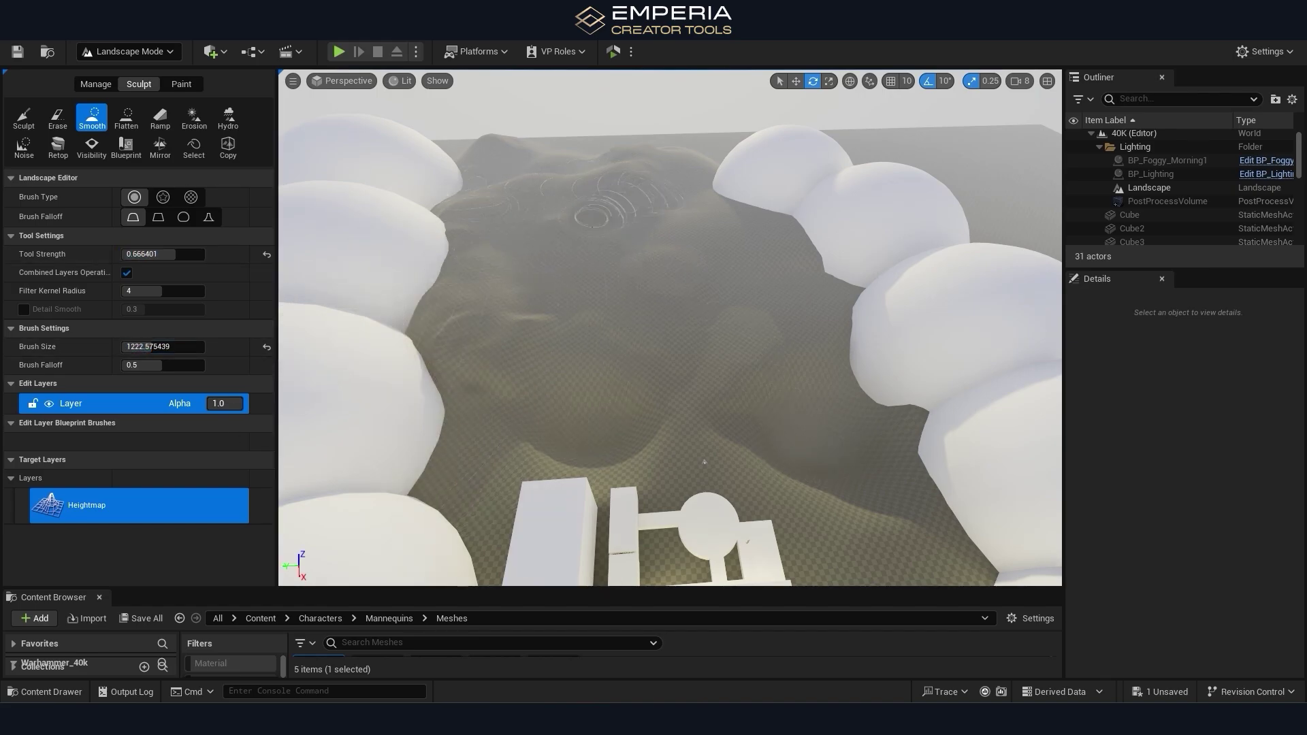
pyautogui.moveTo(532, 201); pyautogui.dragTo(533, 161, button='right')
pyautogui.moveTo(753, 394); pyautogui.dragTo(584, 409, button='right')
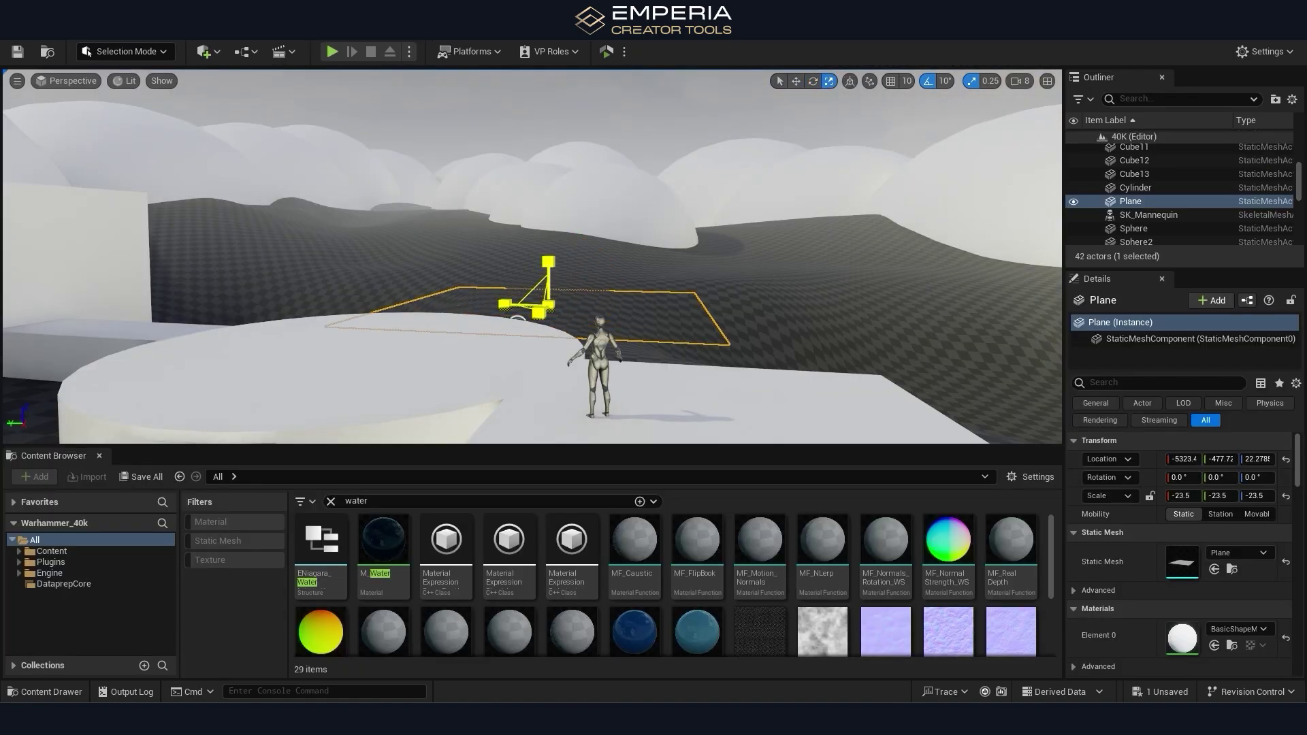
# Scale the plane and position it over the low ground beyond the cylinder.
pyautogui.moveTo(548, 305); pyautogui.dragTo(546, 307)
pyautogui.press('w')
pyautogui.moveTo(547, 261); pyautogui.dragTo(544, 206)
pyautogui.moveTo(534, 253); pyautogui.dragTo(457, 257)
pyautogui.moveTo(468, 206); pyautogui.dragTo(527, 310)
pyautogui.press('e')
pyautogui.press('w')
pyautogui.moveTo(474, 235); pyautogui.dragTo(474, 293)
pyautogui.moveTo(462, 337); pyautogui.dragTo(539, 307)
# Assign the M_Water material to the plane's Element 0 and lower the plane toward the ground.
pyautogui.moveTo(383, 547); pyautogui.dragTo(1183, 637)
pyautogui.moveTo(542, 266); pyautogui.dragTo(542, 292)
pyautogui.press('d')
pyautogui.moveTo(543, 294); pyautogui.dragTo(501, 395, button='right')
pyautogui.press('s')
# Scale up the water plane so it fills the low areas around the platforms.
pyautogui.press('r')
pyautogui.press('w')
pyautogui.press('e')
pyautogui.press('r')
pyautogui.moveTo(570, 213); pyautogui.dragTo(515, 309)
pyautogui.press('w')
pyautogui.moveTo(516, 310); pyautogui.dragTo(708, 411, button='right')
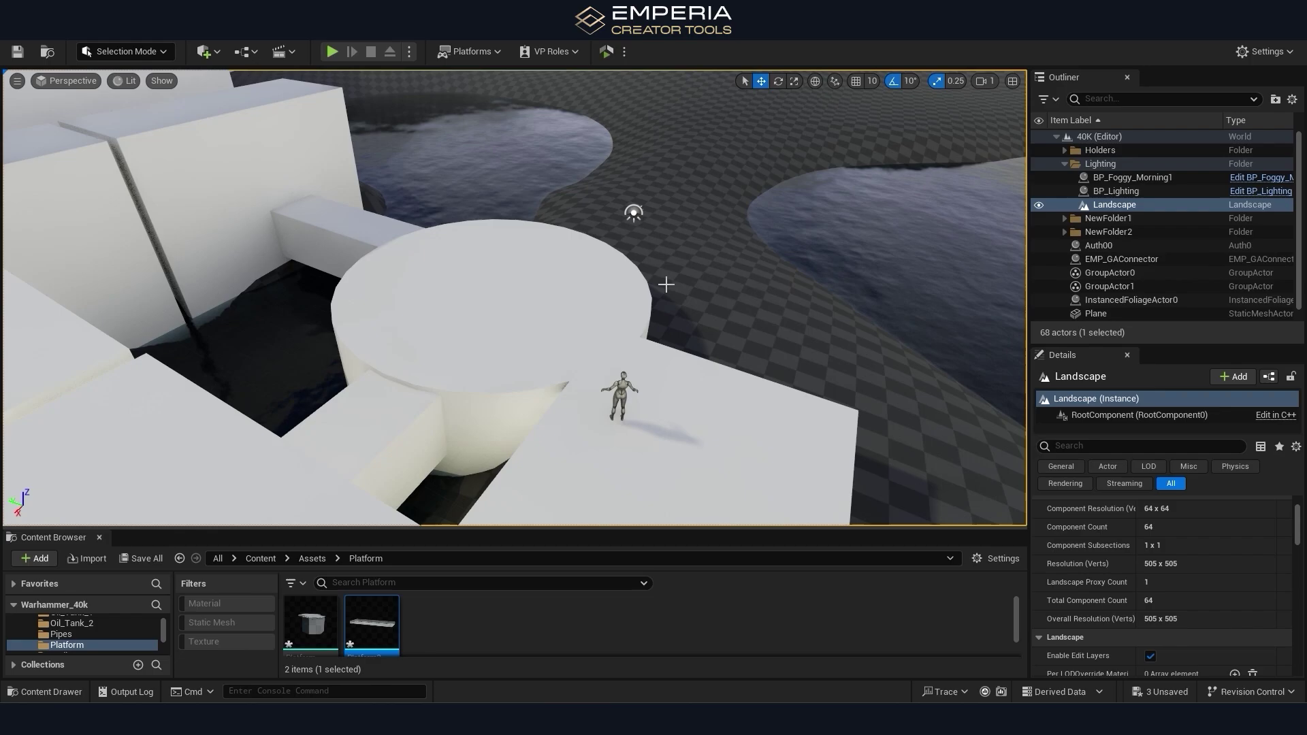
# Place the Platform mesh over the blockout cylinder and lower it to the cylinder's top.
pyautogui.moveTo(666, 285); pyautogui.dragTo(650, 275, button='right')
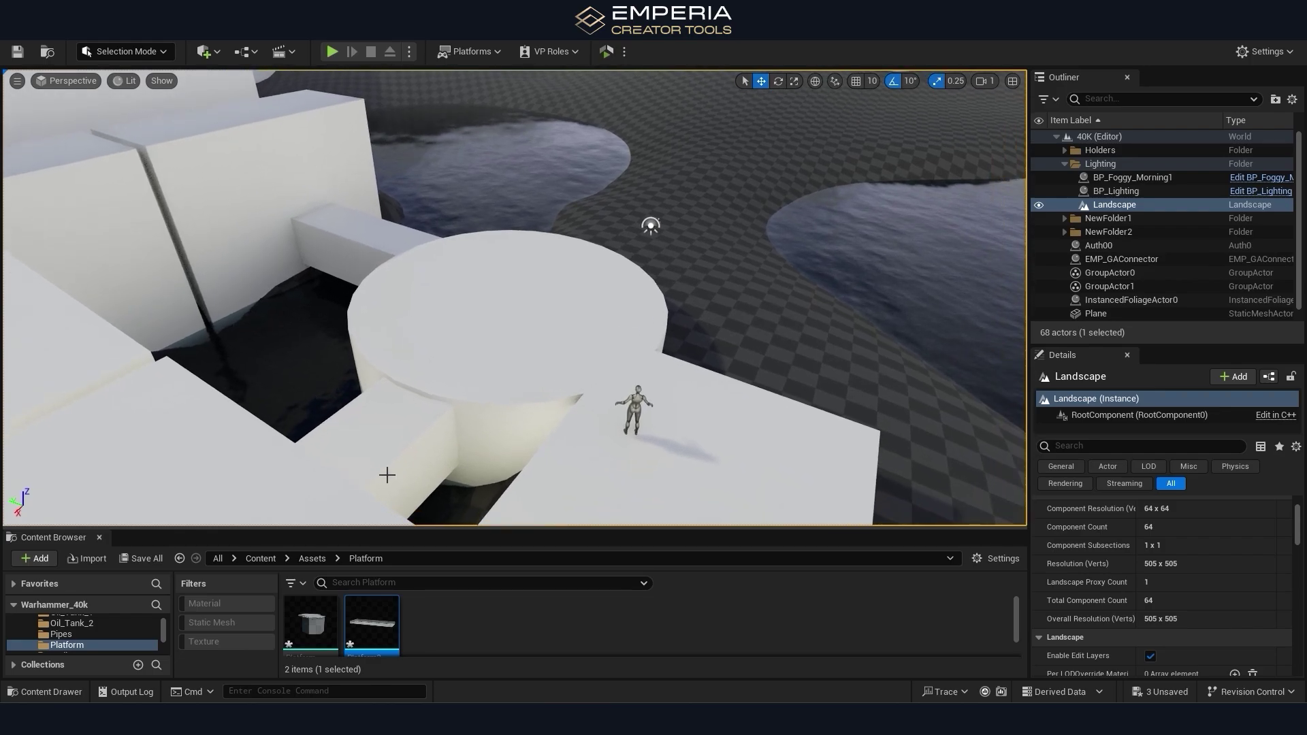
pyautogui.moveTo(310, 623); pyautogui.dragTo(491, 360)
pyautogui.press('e')
pyautogui.press('r')
pyautogui.press('w')
pyautogui.press('e')
pyautogui.press('w')
pyautogui.moveTo(542, 263); pyautogui.dragTo(541, 421)
# Scale the Platform mesh to match the blockout cylinder and its adjoining deck.
pyautogui.press('r')
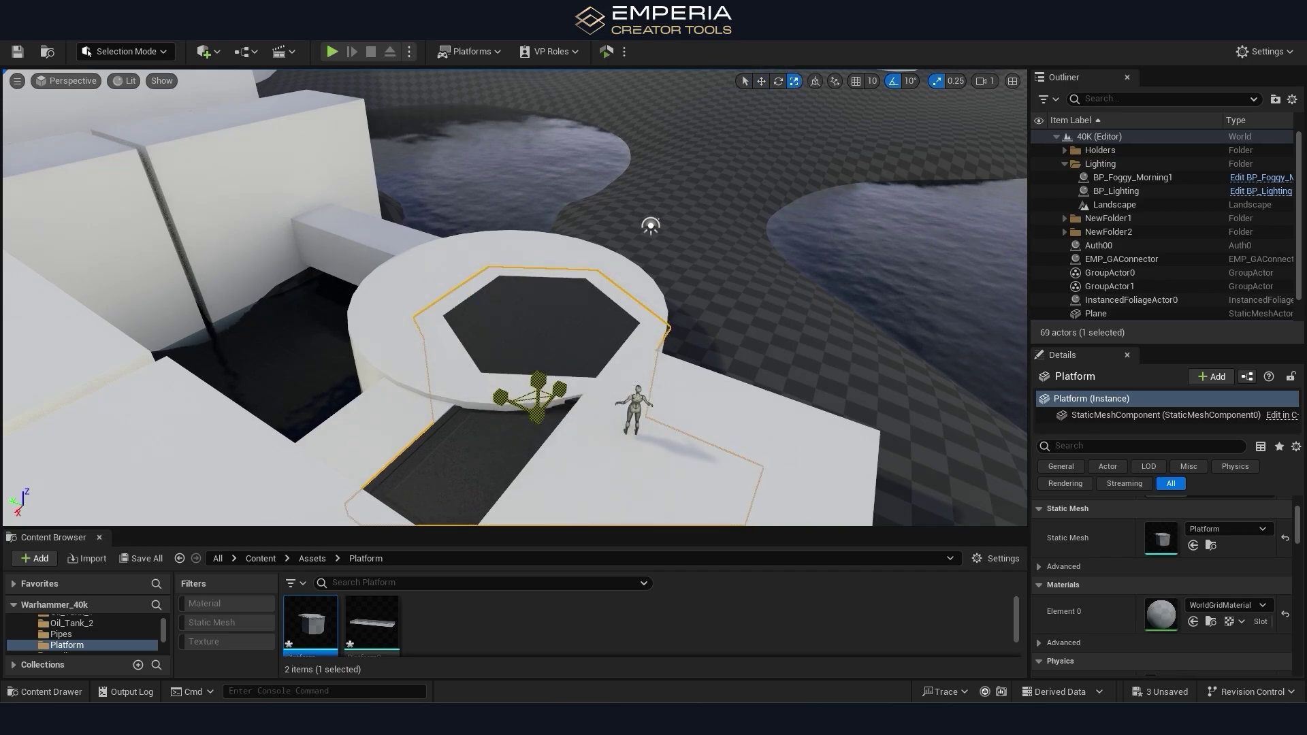
pyautogui.moveTo(537, 414); pyautogui.dragTo(584, 375)
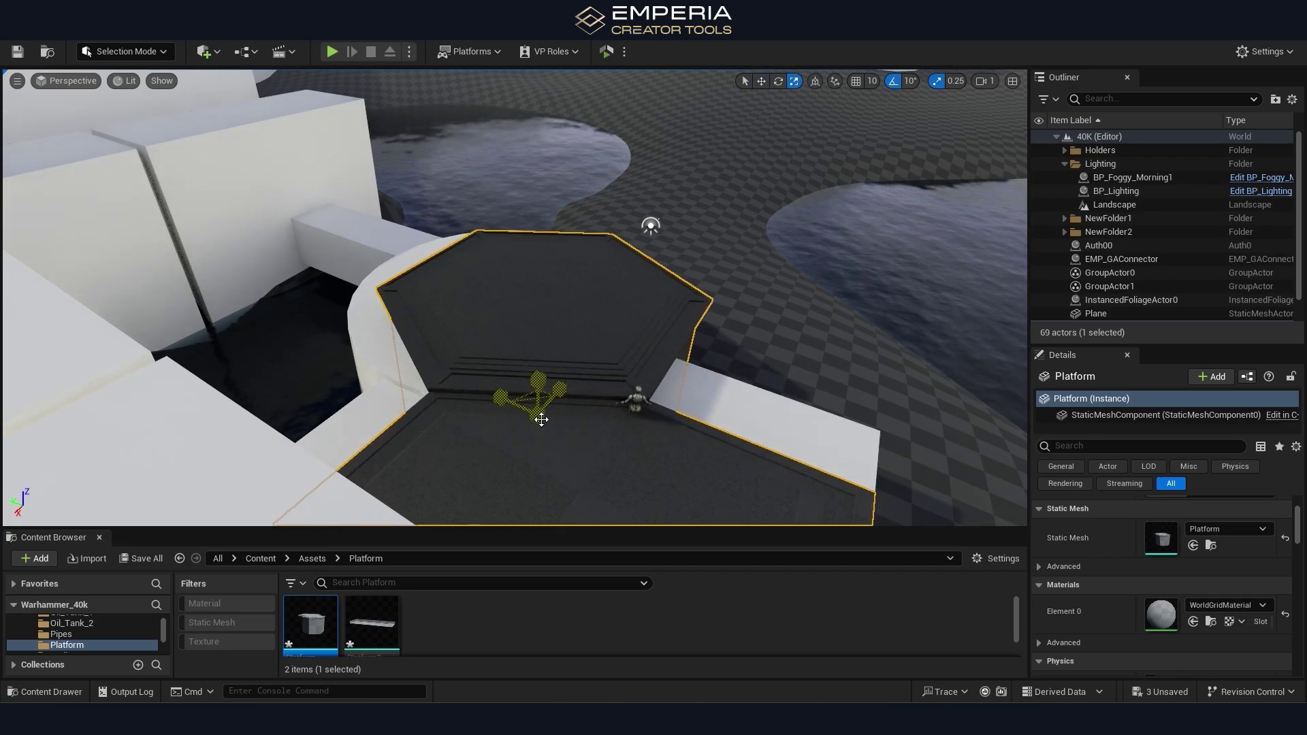
pyautogui.moveTo(511, 401)
pyautogui.mouseDown()
pyautogui.moveTo(482, 389)
pyautogui.moveTo(510, 378)
pyautogui.mouseUp()
pyautogui.moveTo(587, 358); pyautogui.dragTo(480, 393, button='right')
pyautogui.moveTo(648, 331); pyautogui.dragTo(675, 325)
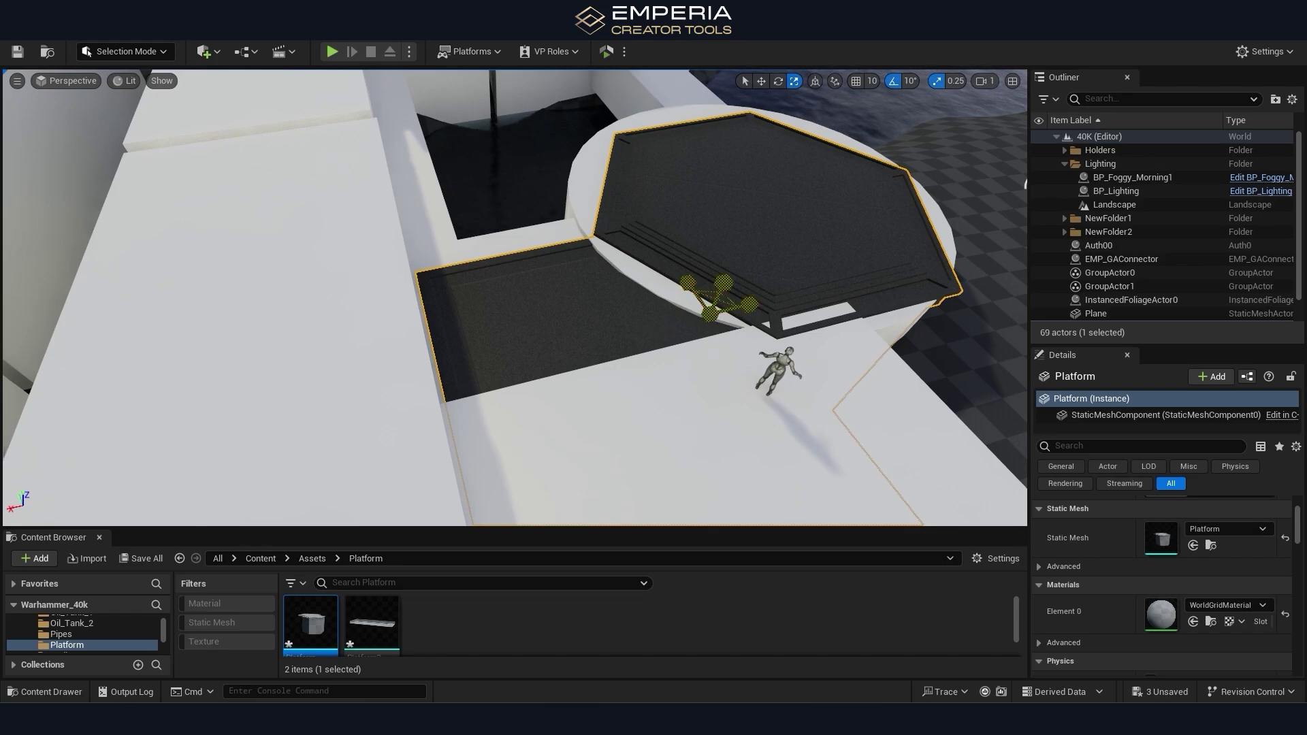
pyautogui.moveTo(710, 314)
pyautogui.mouseDown()
pyautogui.moveTo(695, 325)
pyautogui.moveTo(711, 303)
pyautogui.mouseUp()
# Nudge the Platform mesh into alignment with the blockout cylinder.
pyautogui.press('w')
pyautogui.moveTo(708, 299); pyautogui.dragTo(530, 265, button='right')
pyautogui.moveTo(415, 235); pyautogui.dragTo(403, 235)
pyautogui.click(481, 253)
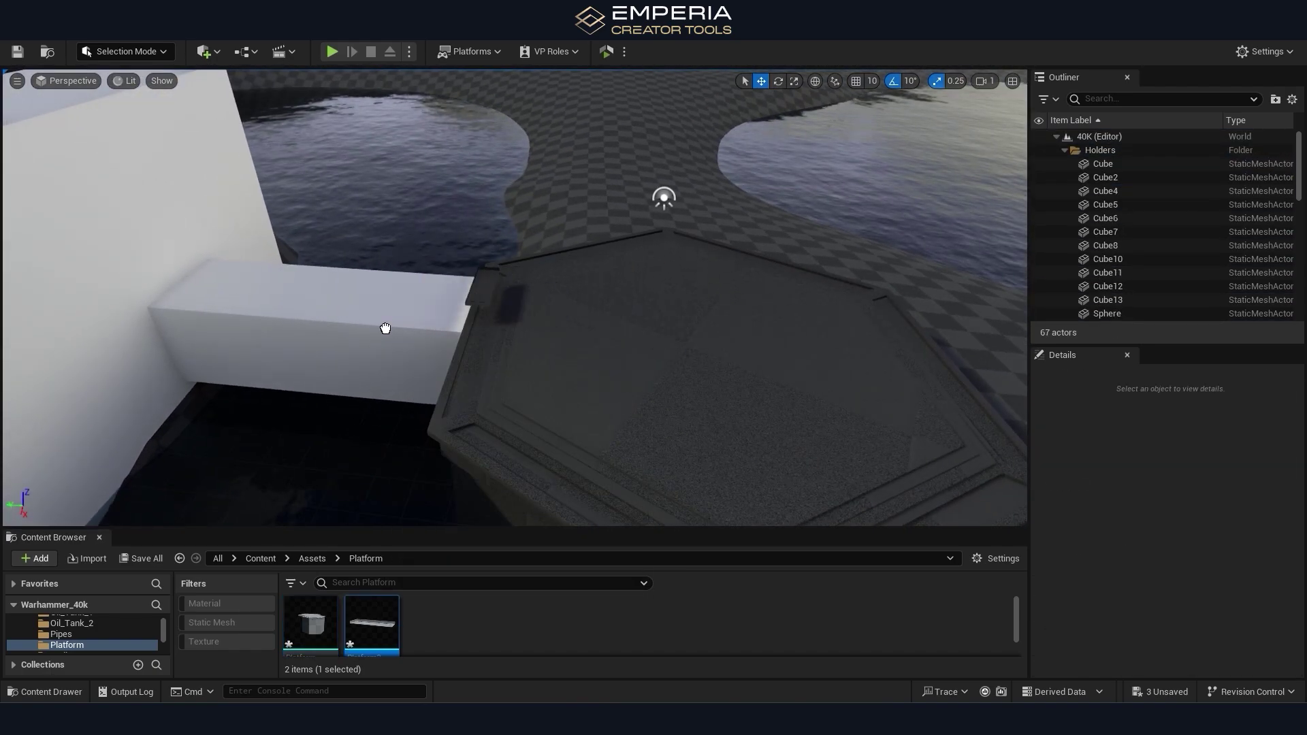
# Place the Platform2 mesh at the walkway block and rotate it to run along the walkway.
pyautogui.moveTo(386, 329); pyautogui.dragTo(382, 328)
pyautogui.moveTo(383, 329); pyautogui.dragTo(341, 323, button='right')
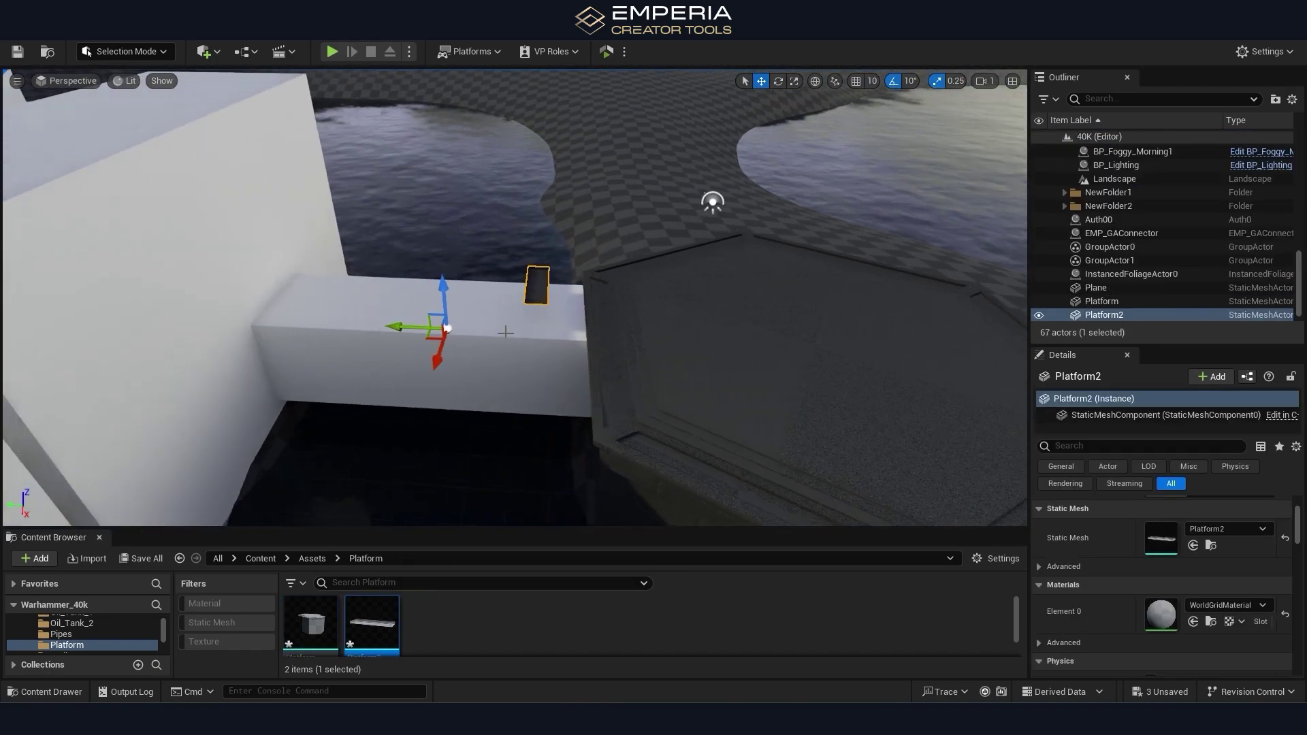
pyautogui.press('e')
pyautogui.moveTo(477, 374); pyautogui.dragTo(534, 328)
# Switch to Modeling mode, edit the normals of the Platform2 mesh and accept the change.
pyautogui.click(208, 52)
pyautogui.click(108, 55)
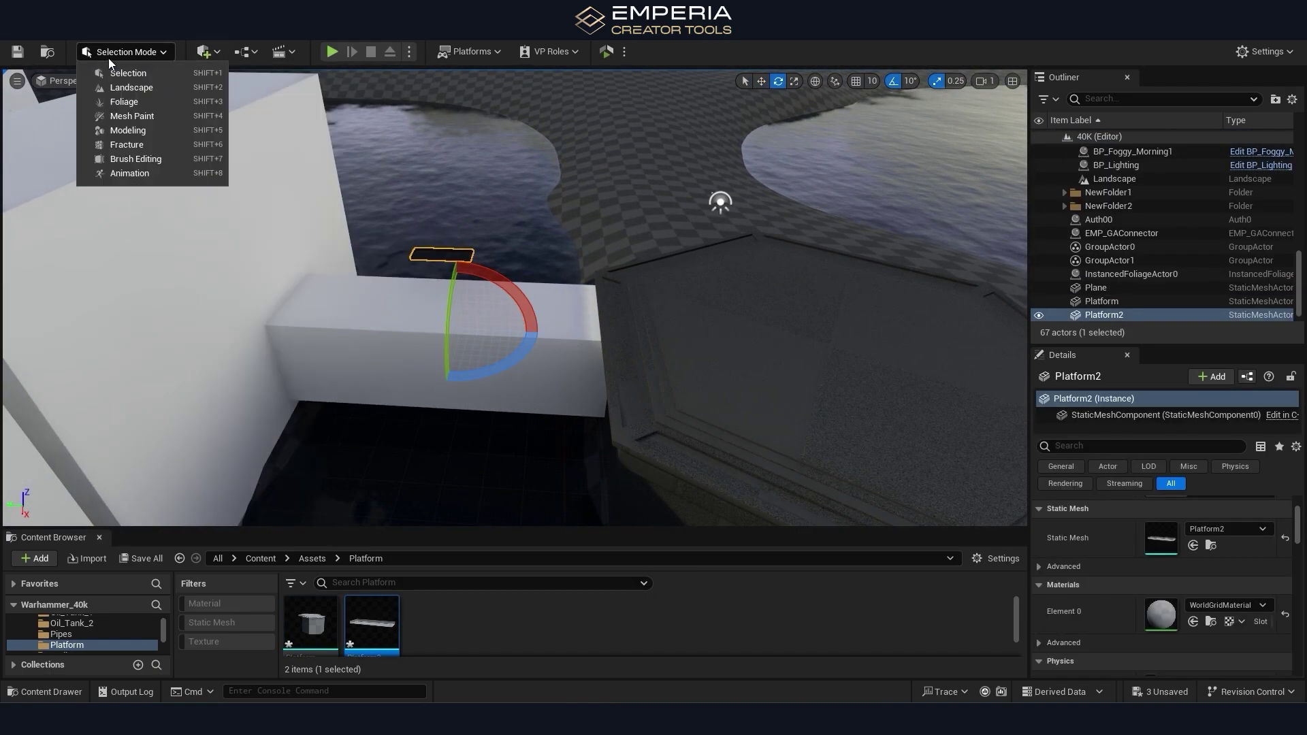
pyautogui.click(128, 130)
pyautogui.click(23, 420)
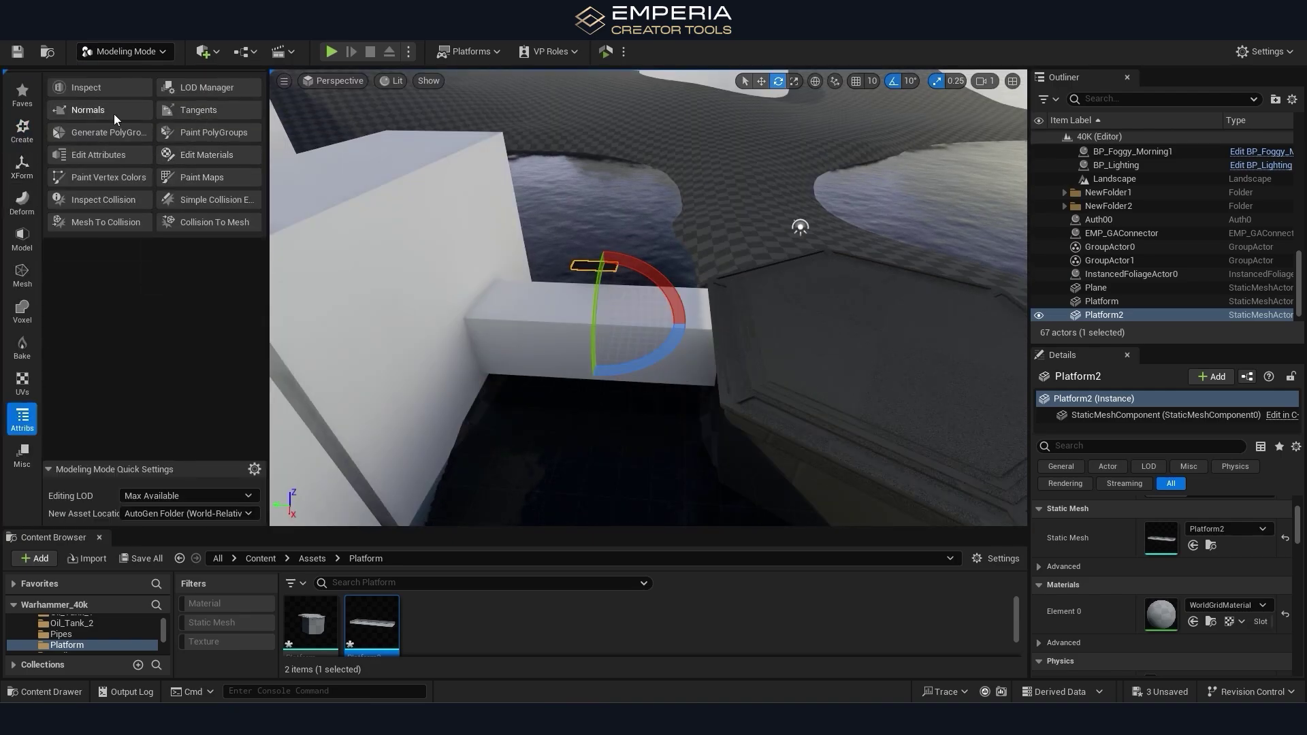
pyautogui.click(113, 113)
pyautogui.click(146, 176)
pyautogui.click(658, 501)
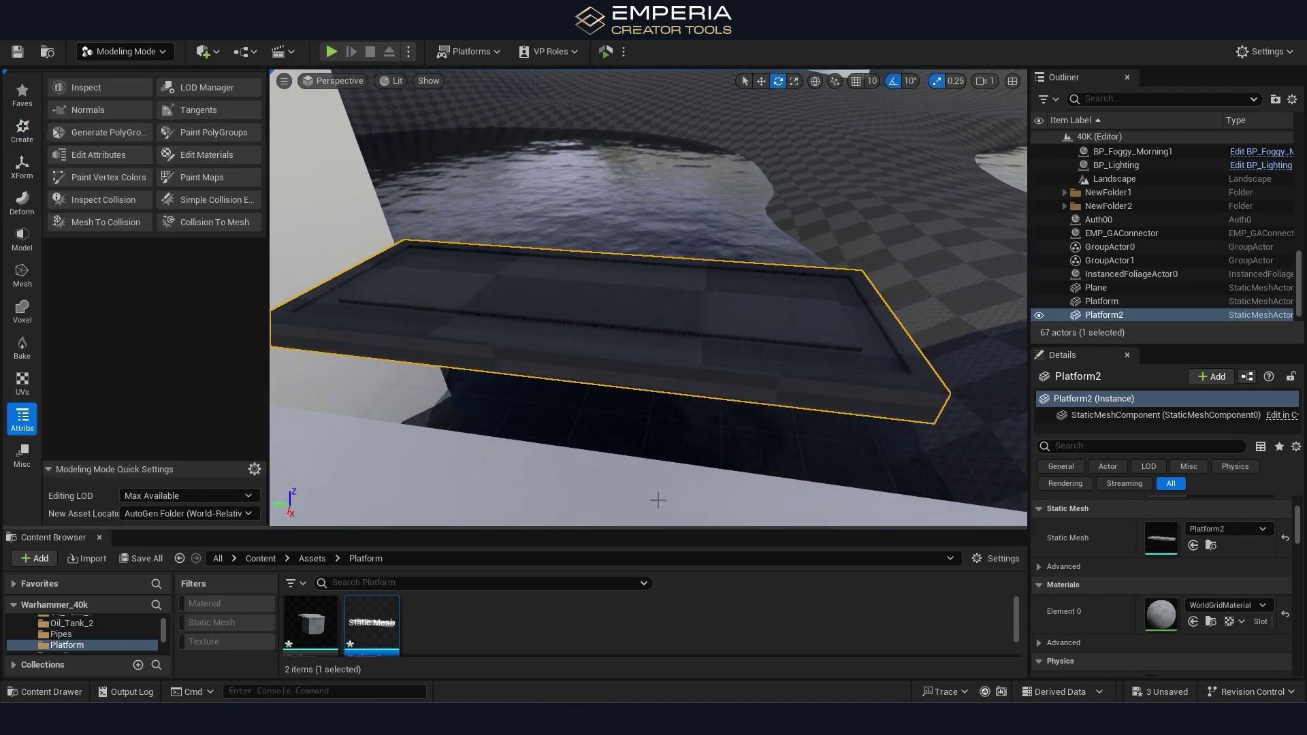
# Edit the pivot of the Platform2 mesh with the Edit Pivot tool, accept it and return to Selection mode.
pyautogui.hotkey('shift', '1')
pyautogui.moveTo(656, 498); pyautogui.dragTo(708, 520, button='right')
pyautogui.press('w')
pyautogui.click(125, 53)
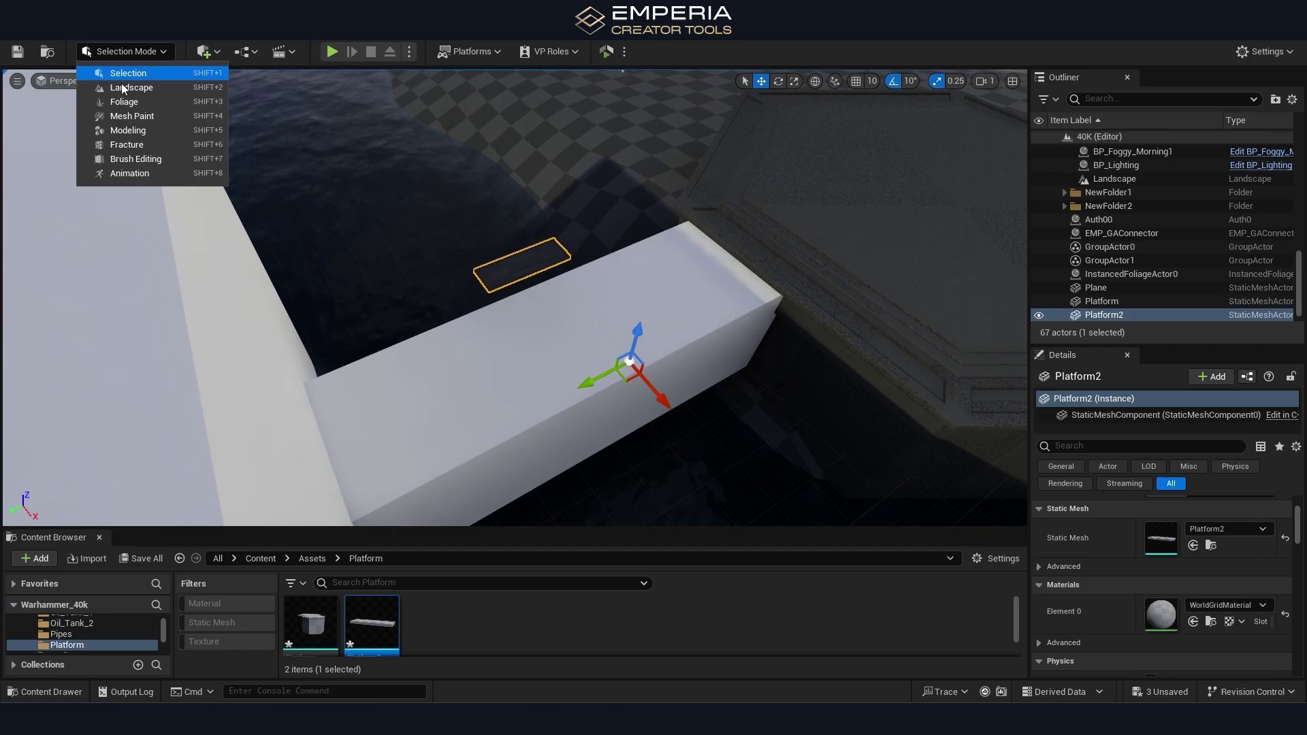
pyautogui.click(142, 131)
pyautogui.click(92, 134)
pyautogui.click(650, 503)
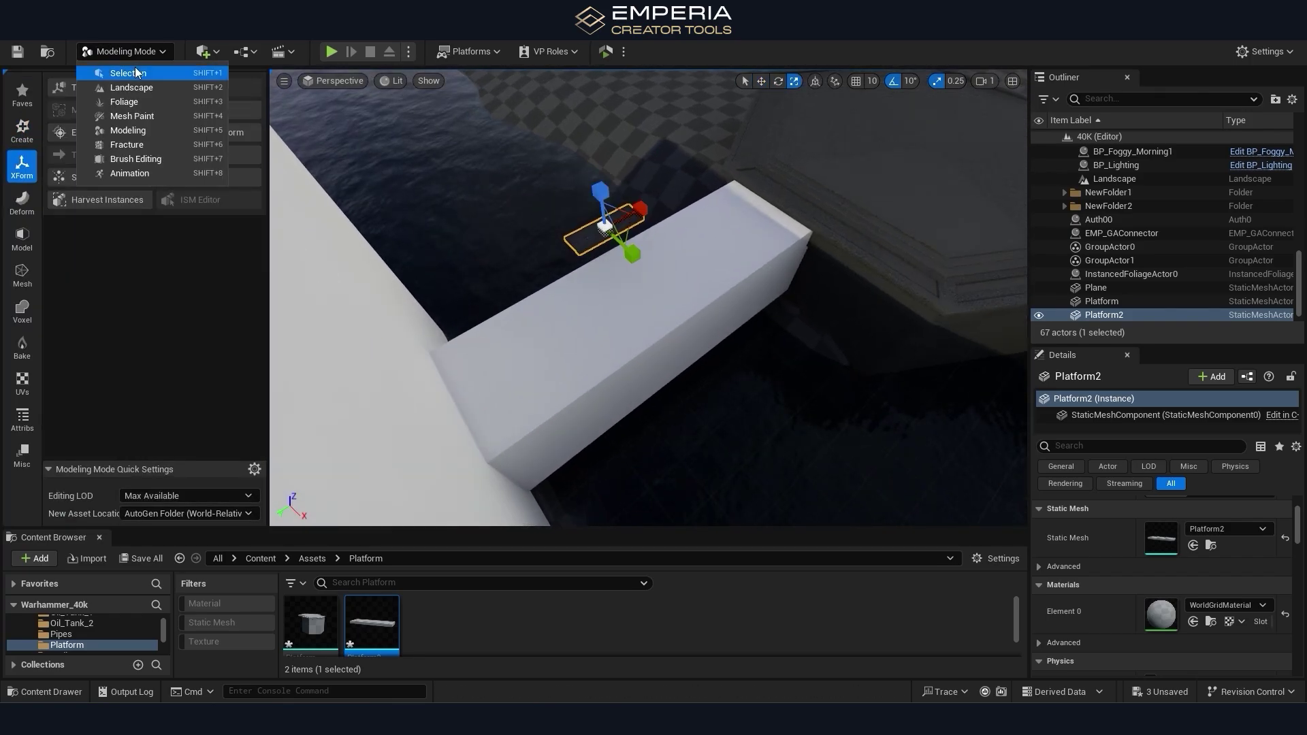
pyautogui.click(137, 73)
# Align the Platform2 mesh over the white walkway block so it covers the block's top.
pyautogui.press('f')
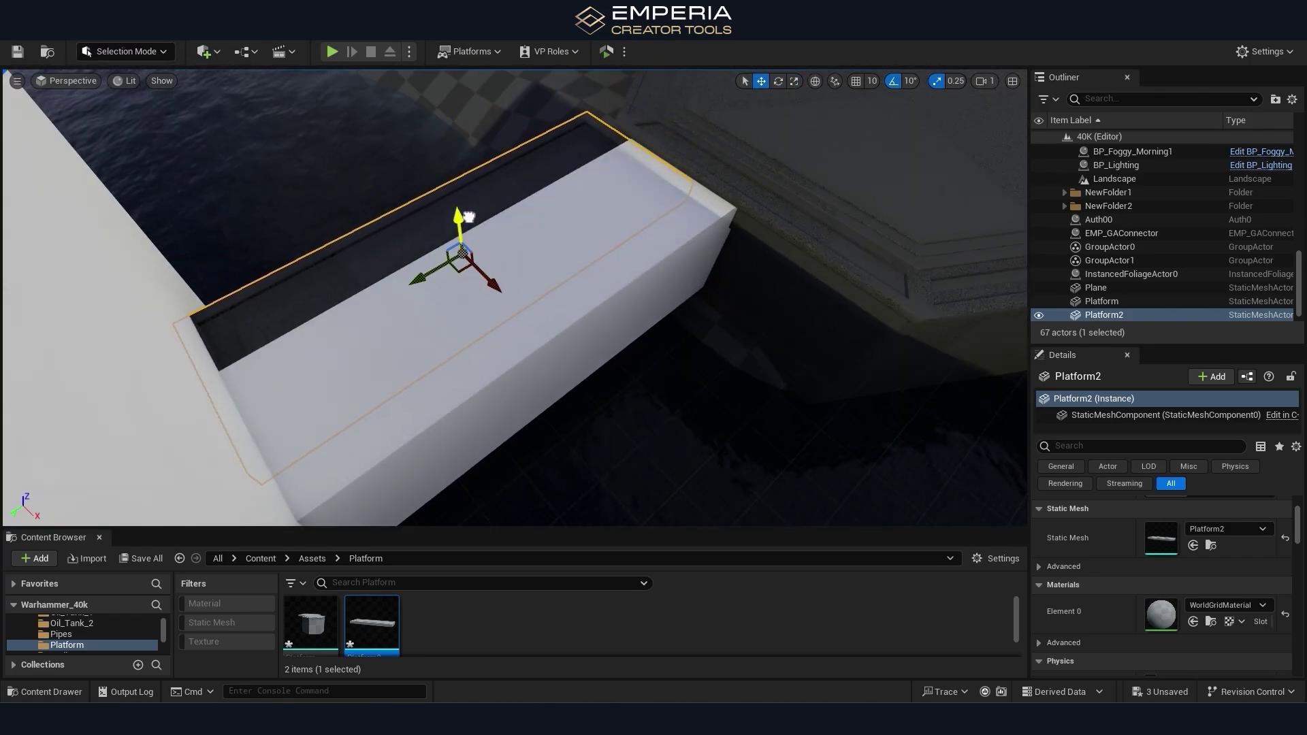
pyautogui.moveTo(468, 217); pyautogui.dragTo(469, 223)
pyautogui.moveTo(492, 281); pyautogui.dragTo(530, 319)
pyautogui.moveTo(529, 320); pyautogui.dragTo(844, 326, button='right')
# Duplicate the Platform2 walkway mesh twice and line the copies up along the narrow ledge beside the main deck.
pyautogui.keyDown('alt'); pyautogui.moveTo(635, 212); pyautogui.dragTo(358, 262); pyautogui.keyUp('alt')
pyautogui.moveTo(357, 262); pyautogui.dragTo(197, 265, button='right')
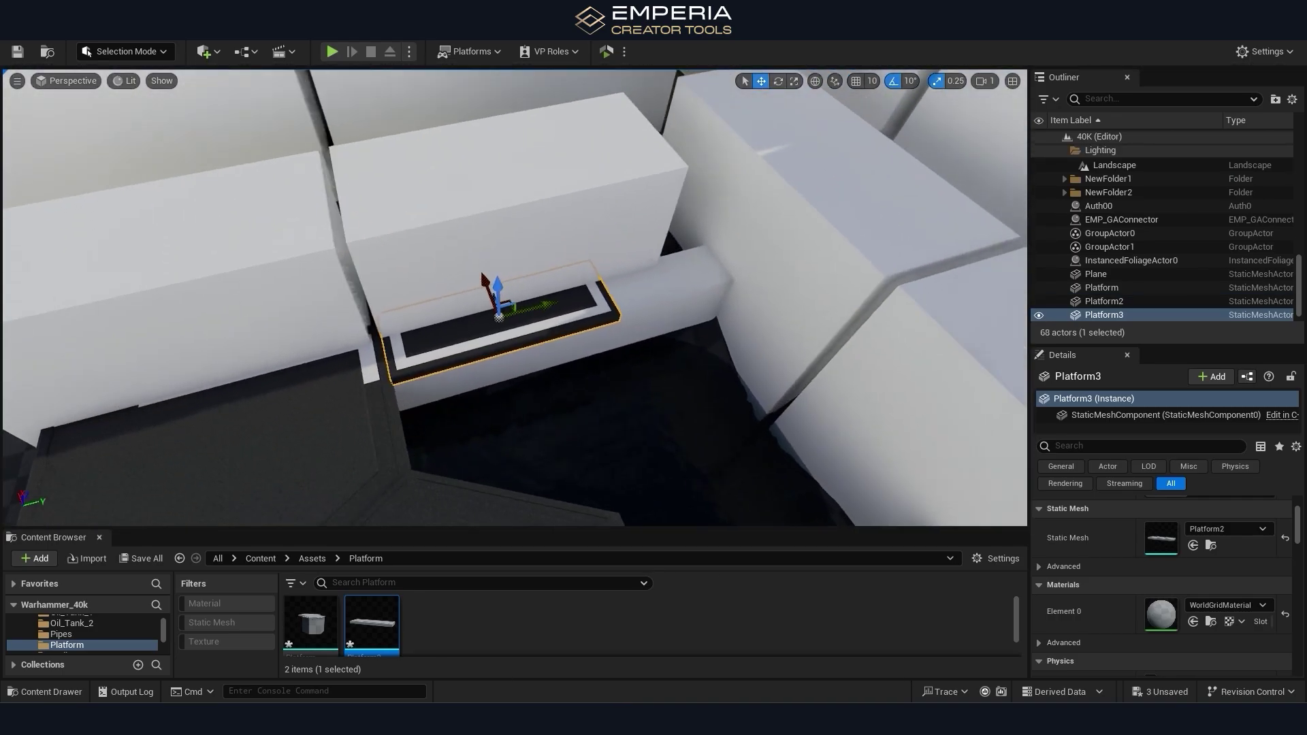
pyautogui.keyDown('alt'); pyautogui.moveTo(505, 316); pyautogui.dragTo(725, 265); pyautogui.keyUp('alt')
pyautogui.moveTo(703, 270); pyautogui.dragTo(857, 286, button='right')
pyautogui.moveTo(476, 251); pyautogui.dragTo(354, 255, button='right')
# Select two neighbouring blockout blocks beyond the ledge and shift them together to make room for the walkway.
pyautogui.click(599, 222)
pyautogui.keyDown('ctrl'); pyautogui.click(722, 341); pyautogui.keyUp('ctrl')
pyautogui.moveTo(730, 349); pyautogui.dragTo(821, 303)
# Duplicate the last ledge walkway mesh, rotate the copy crosswise and line it up at the ledge's far end.
pyautogui.click(540, 233)
pyautogui.press('e')
pyautogui.keyDown('alt'); pyautogui.moveTo(504, 291); pyautogui.dragTo(568, 283); pyautogui.keyUp('alt')
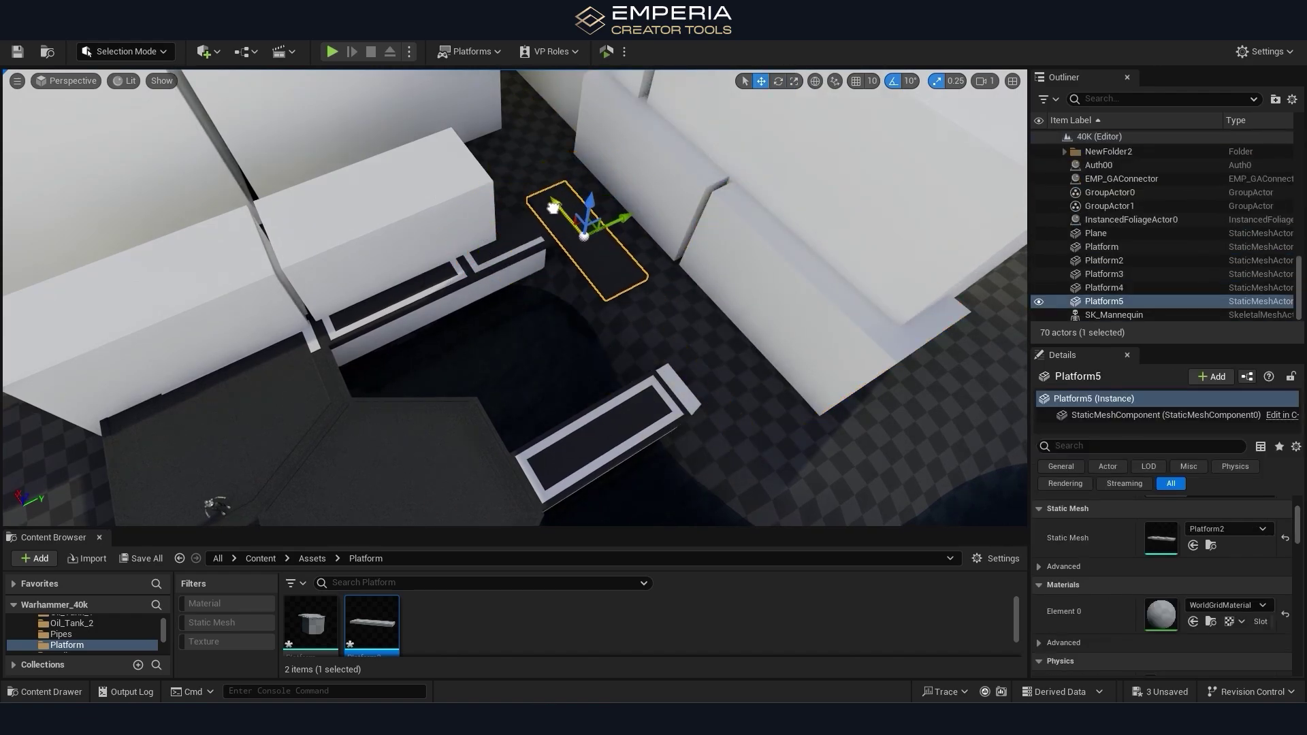
pyautogui.moveTo(565, 224); pyautogui.dragTo(605, 269)
pyautogui.moveTo(604, 269); pyautogui.dragTo(755, 272, button='right')
pyautogui.moveTo(651, 335); pyautogui.dragTo(630, 336)
pyautogui.moveTo(629, 336); pyautogui.dragTo(817, 347, button='right')
pyautogui.moveTo(579, 312); pyautogui.dragTo(553, 314)
# Delete the blockout Cube3 beyond the walkway and move the Platform6 mesh toward the crosswise walkway.
pyautogui.moveTo(575, 272); pyautogui.dragTo(498, 300, button='right')
pyautogui.click(499, 300)
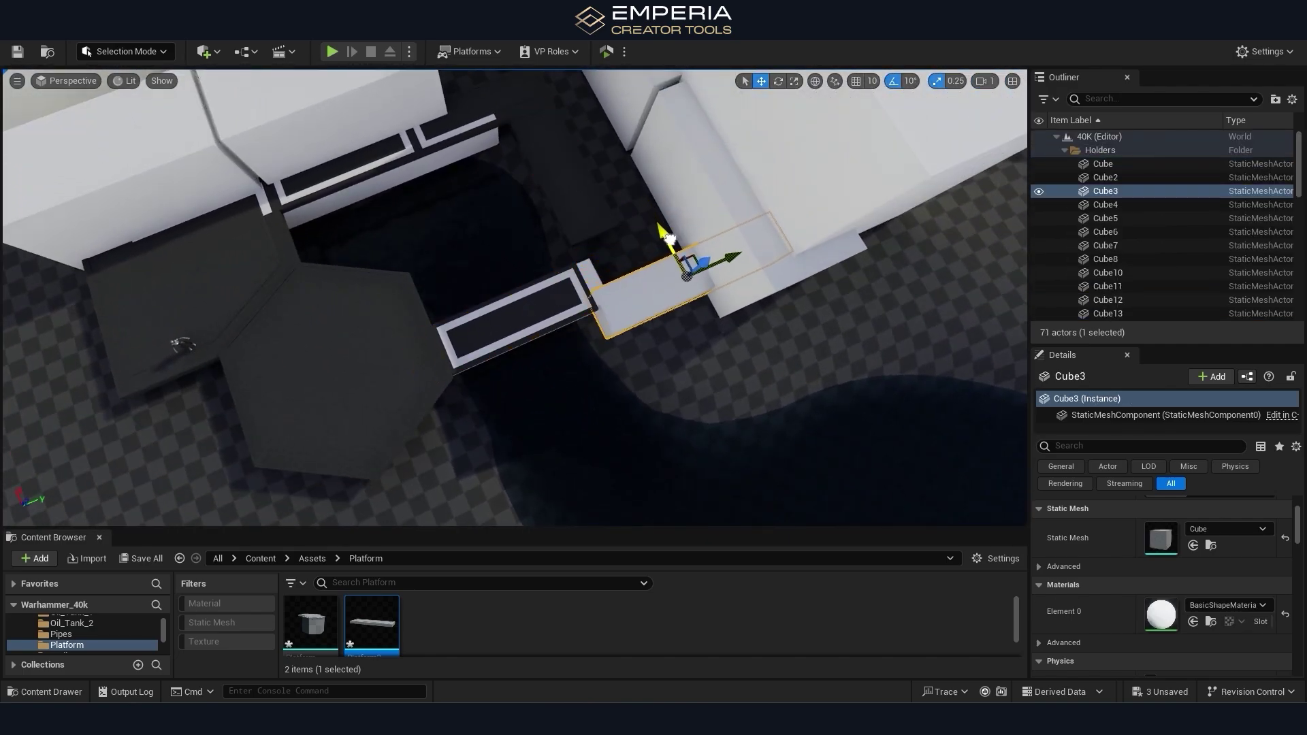
pyautogui.press('Delete')
pyautogui.click(565, 305)
pyautogui.moveTo(565, 305); pyautogui.dragTo(688, 261)
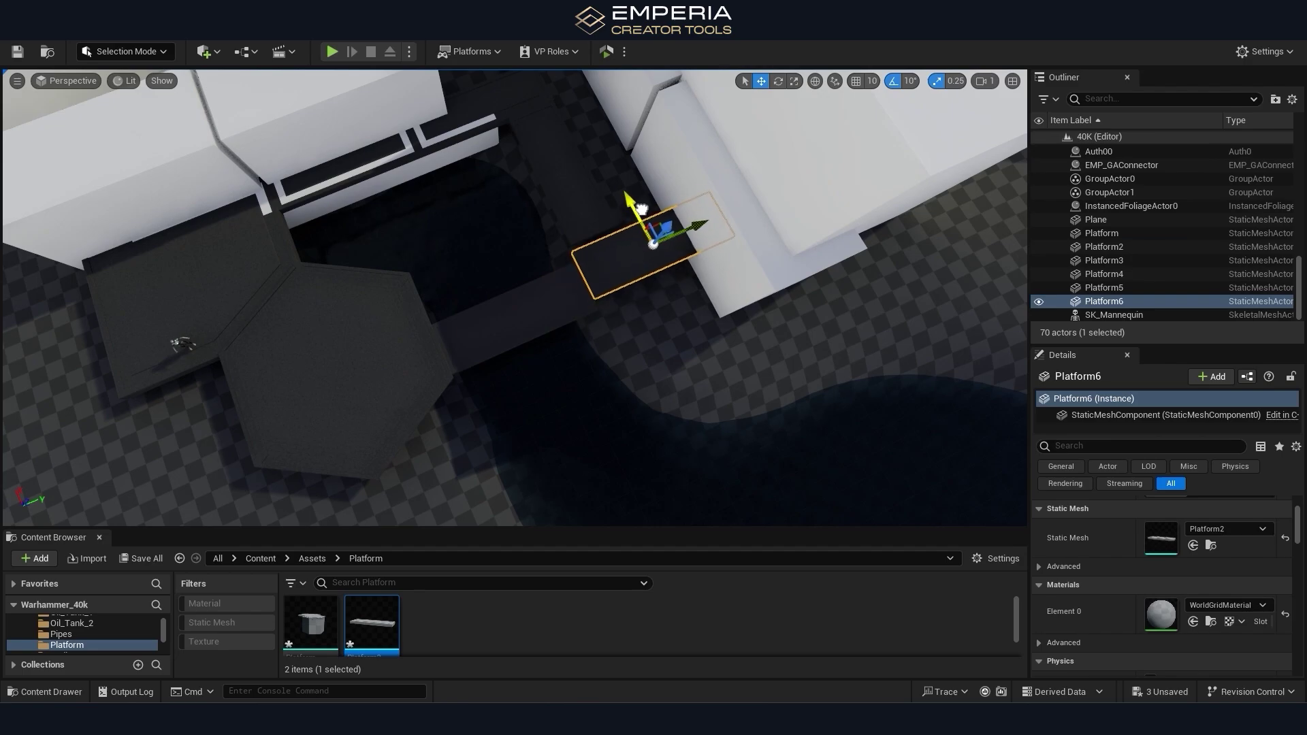
# Undo the last Platform6 move, then select several walkway pieces together and adjust their placement around the pool.
pyautogui.hotkey('ctrl', 'z')
pyautogui.keyDown('ctrl'); pyautogui.click(559, 301); pyautogui.keyUp('ctrl')
pyautogui.moveTo(491, 265)
pyautogui.mouseDown(button='right')
pyautogui.moveTo(517, 267)
pyautogui.moveTo(504, 272)
pyautogui.mouseUp(button='right')
pyautogui.click(504, 272)
pyautogui.keyDown('ctrl'); pyautogui.click(477, 398); pyautogui.keyUp('ctrl')
pyautogui.moveTo(403, 463); pyautogui.dragTo(357, 456)
pyautogui.moveTo(357, 456); pyautogui.dragTo(367, 451, button='right')
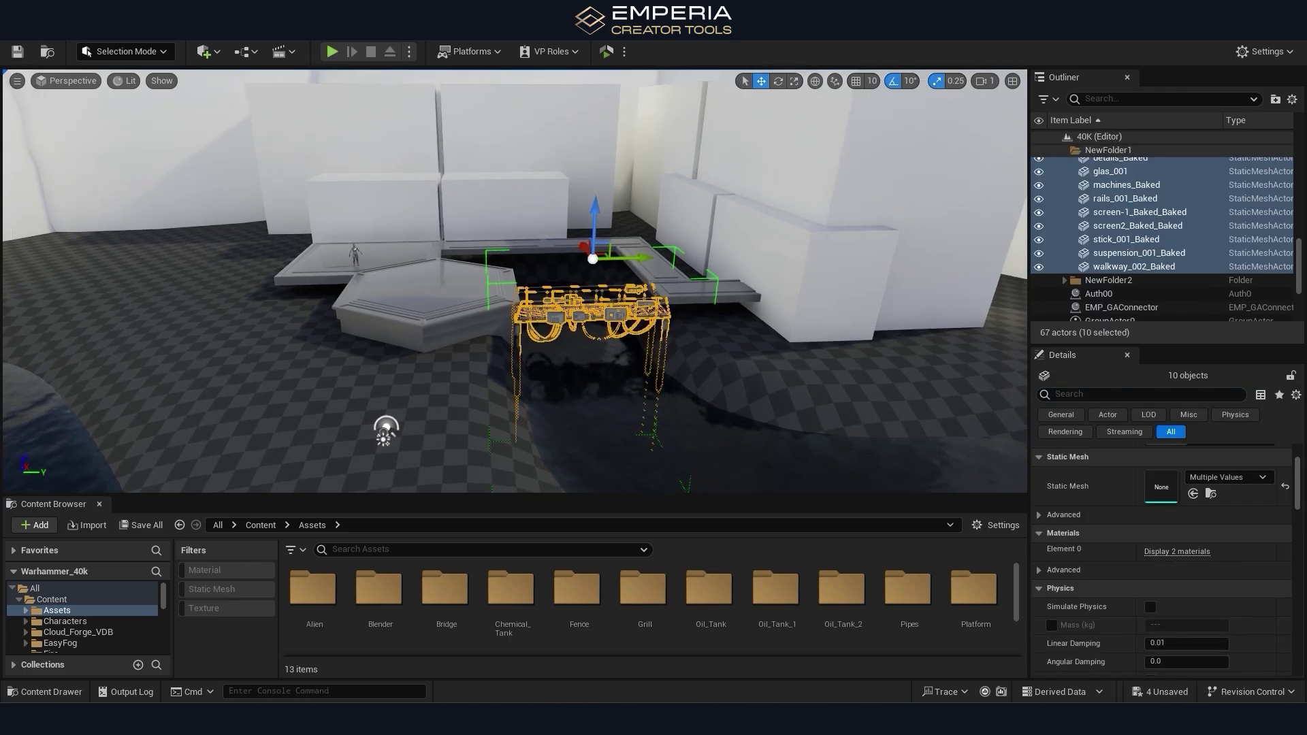
# Raise the grouped bridge meshes to platform height and slide them into line between the hexagonal platform and the walkway.
pyautogui.press('f')
pyautogui.moveTo(604, 161); pyautogui.dragTo(603, 83)
pyautogui.moveTo(604, 83); pyautogui.dragTo(558, 83, button='right')
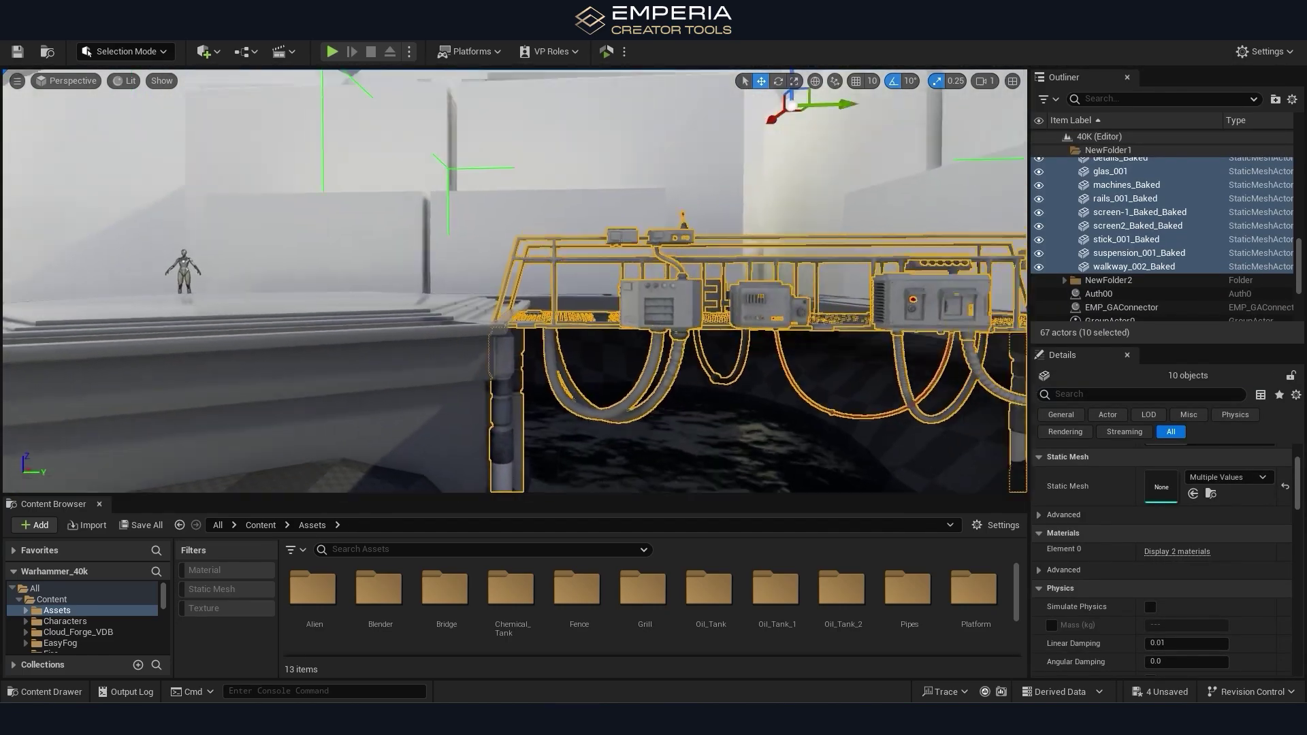
pyautogui.moveTo(795, 133); pyautogui.dragTo(804, 134)
pyautogui.moveTo(804, 134); pyautogui.dragTo(844, 146, button='right')
# Open the Refineries Geometry folder in an enlarged Content Browser and place the Refineries_KB3D_RFS_BldgSmStorage_B mesh in the level.
pyautogui.moveTo(791, 201); pyautogui.dragTo(1014, 211, button='right')
pyautogui.scroll(3, 1080, 192)
pyautogui.click(1064, 203)
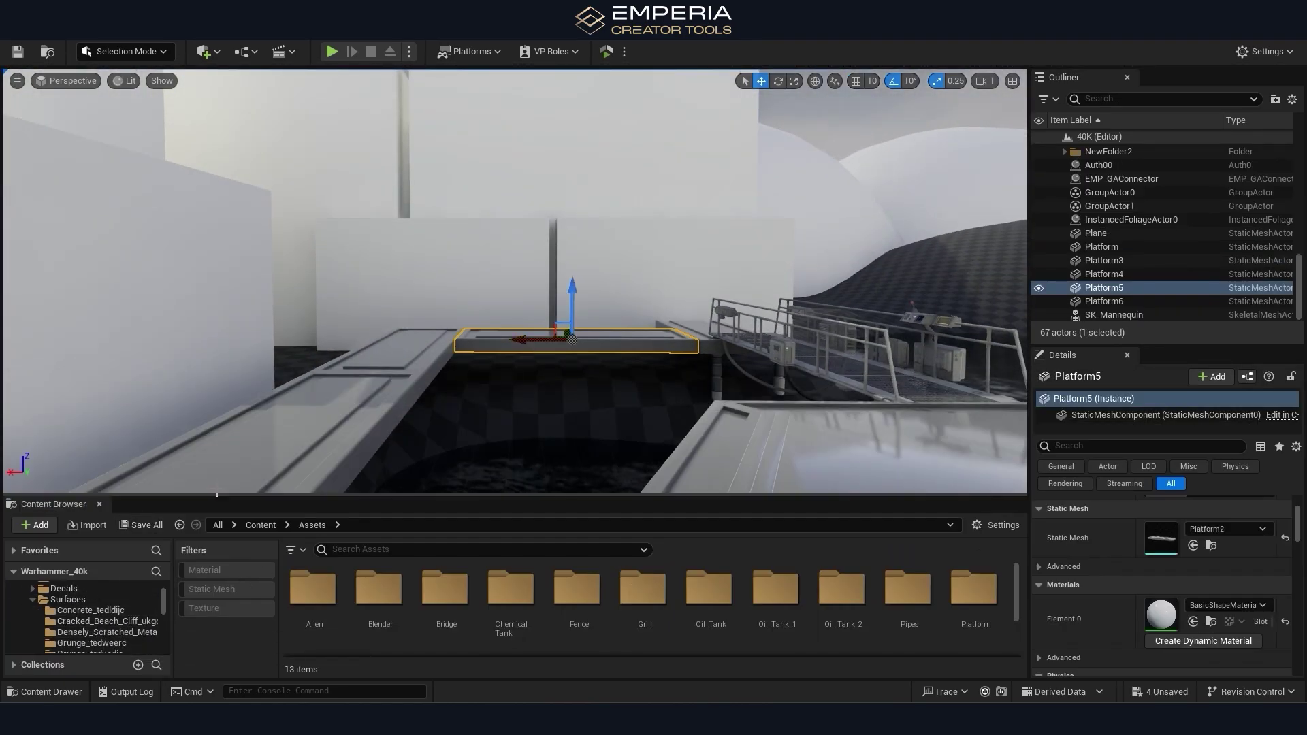
pyautogui.moveTo(217, 494); pyautogui.dragTo(217, 343)
pyautogui.click(85, 612)
pyautogui.doubleClick(311, 443)
pyautogui.scroll(-3, 840, 489)
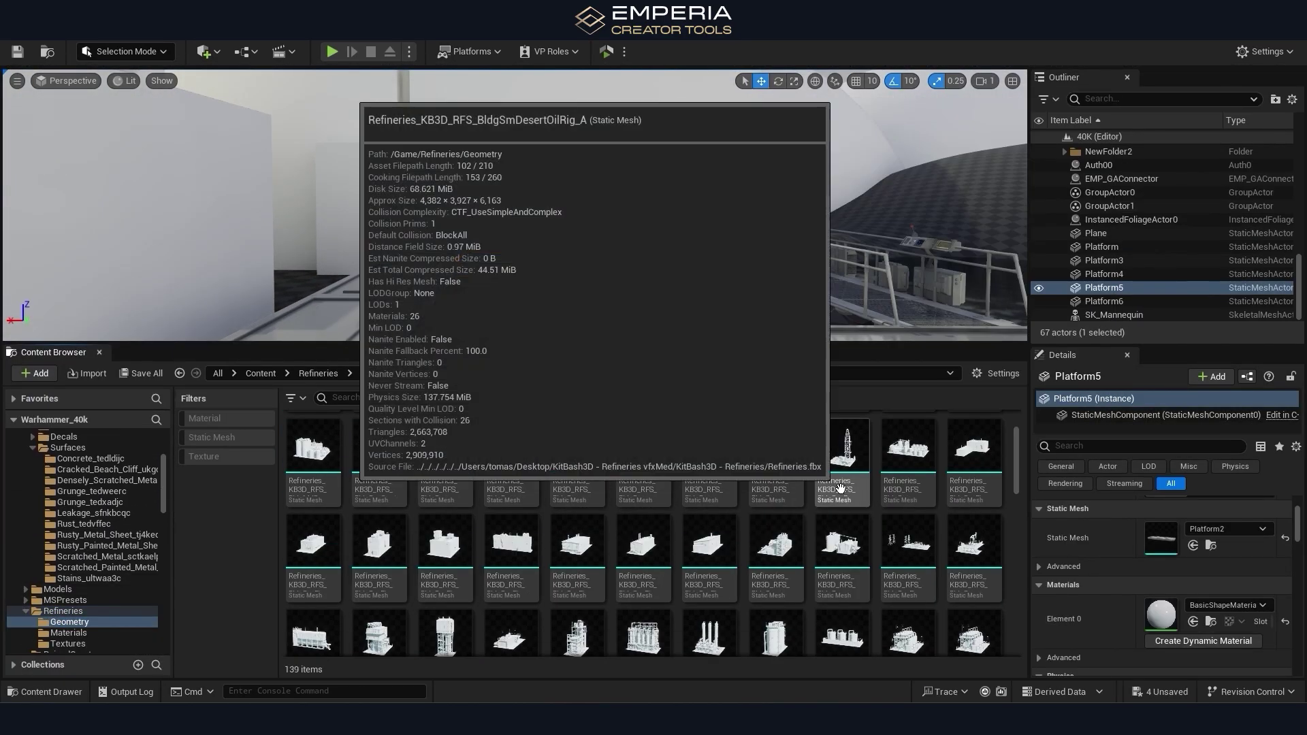
pyautogui.scroll(-2, 842, 476)
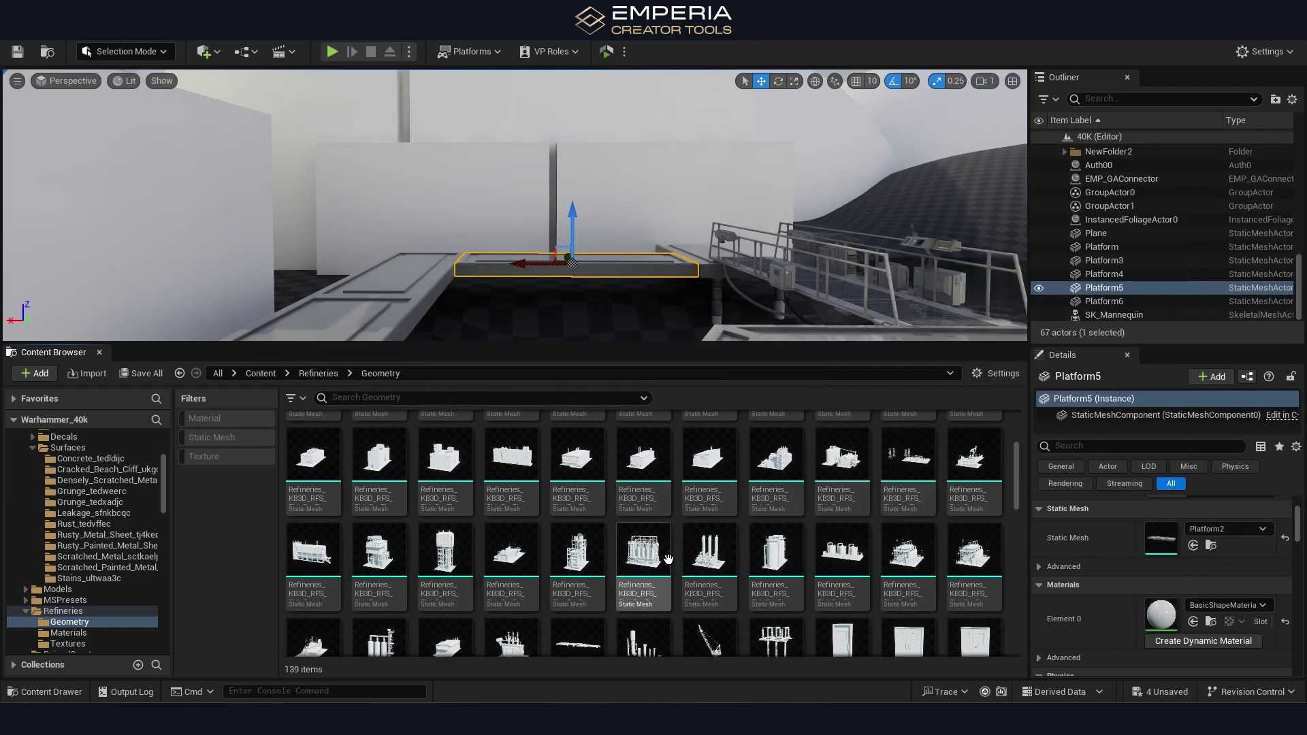
pyautogui.moveTo(662, 560); pyautogui.dragTo(411, 264)
pyautogui.moveTo(412, 264); pyautogui.dragTo(354, 264, button='right')
# Correct the storage building's pivot with the Edit Pivot tool in Modeling mode, accept it and return to Selection mode.
pyautogui.click(125, 51)
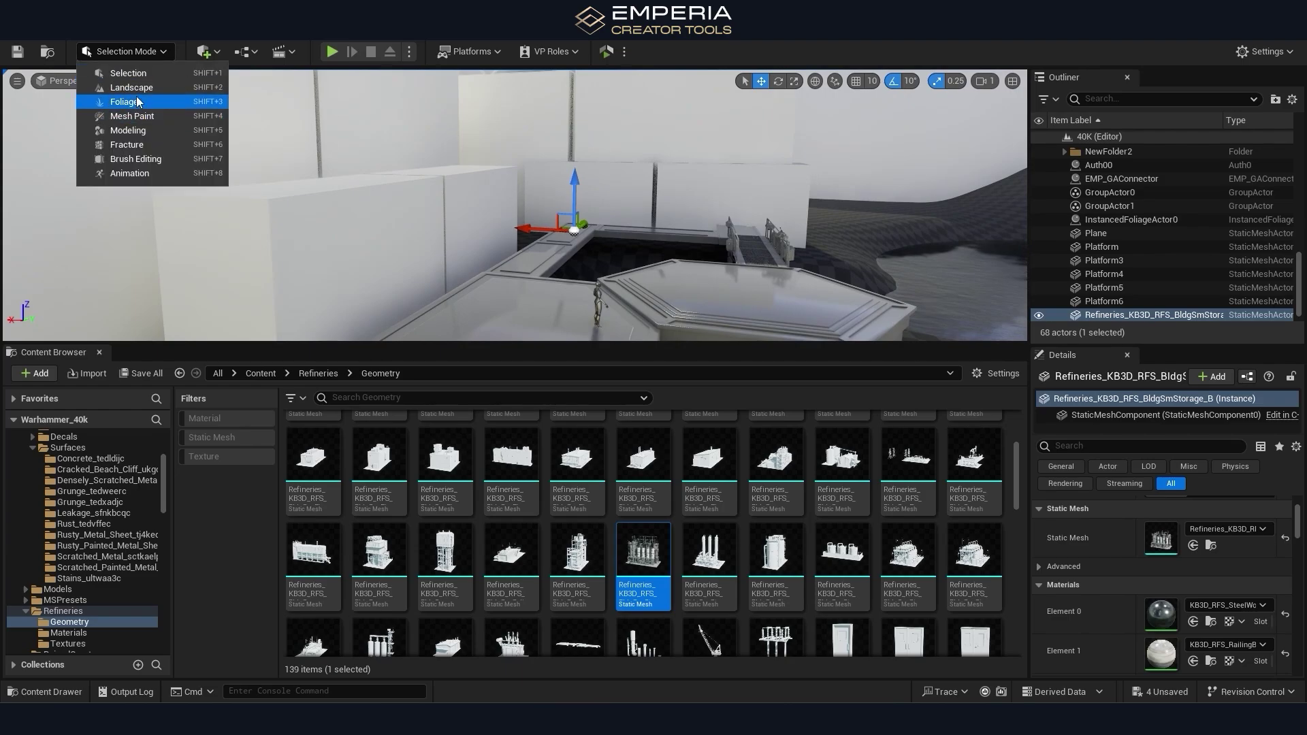
pyautogui.click(79, 130)
pyautogui.click(80, 132)
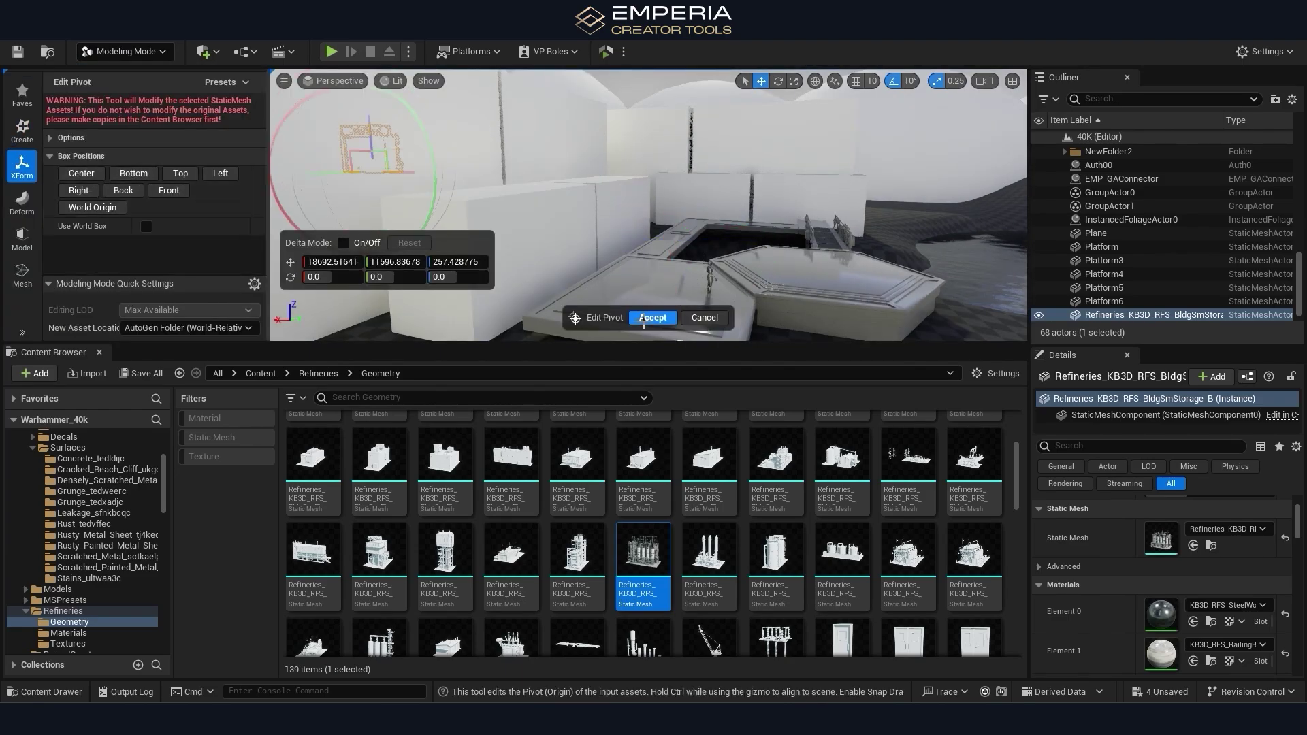
pyautogui.click(153, 52)
pyautogui.click(123, 75)
# Move the BldgSmStorage_B mesh onto the blockout blocks behind the far walkway.
pyautogui.moveTo(144, 159); pyautogui.dragTo(805, 183)
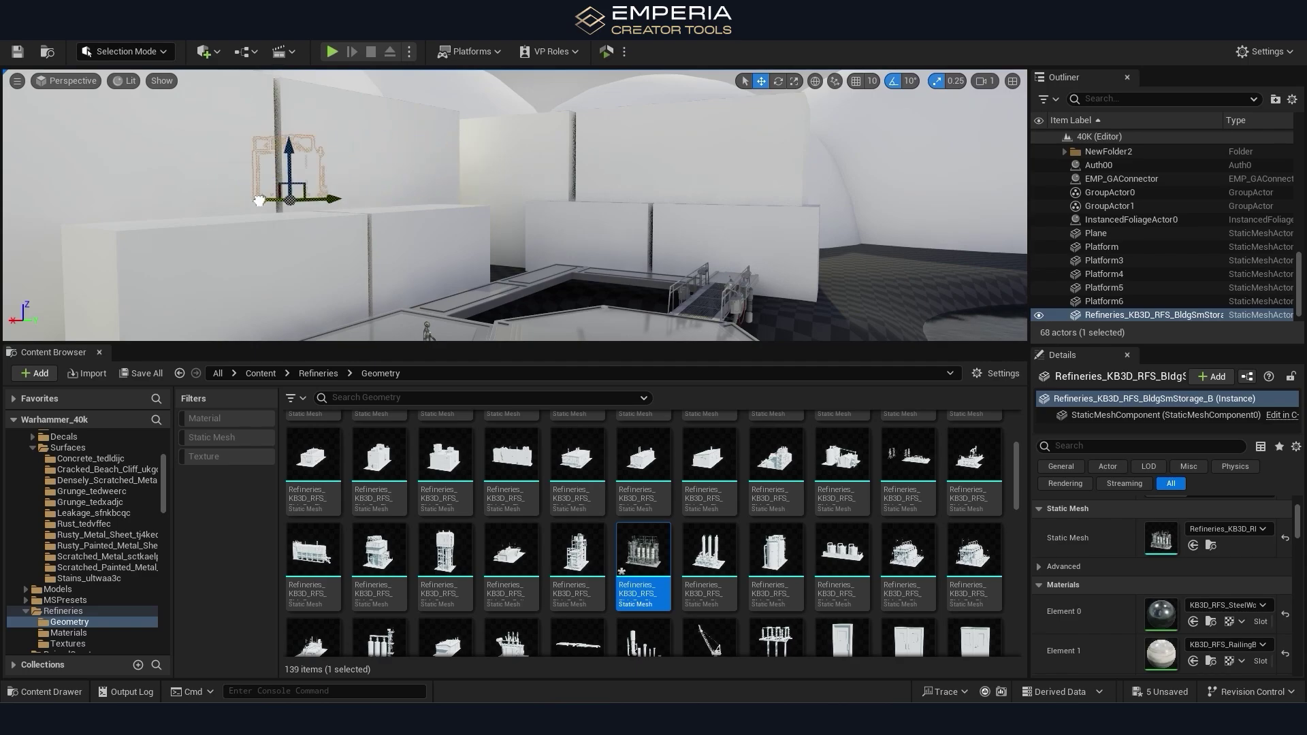
pyautogui.moveTo(326, 206); pyautogui.dragTo(697, 210)
pyautogui.moveTo(759, 217); pyautogui.dragTo(714, 235)
pyautogui.moveTo(715, 236); pyautogui.dragTo(851, 231, button='right')
pyautogui.moveTo(653, 317); pyautogui.dragTo(640, 317, button='right')
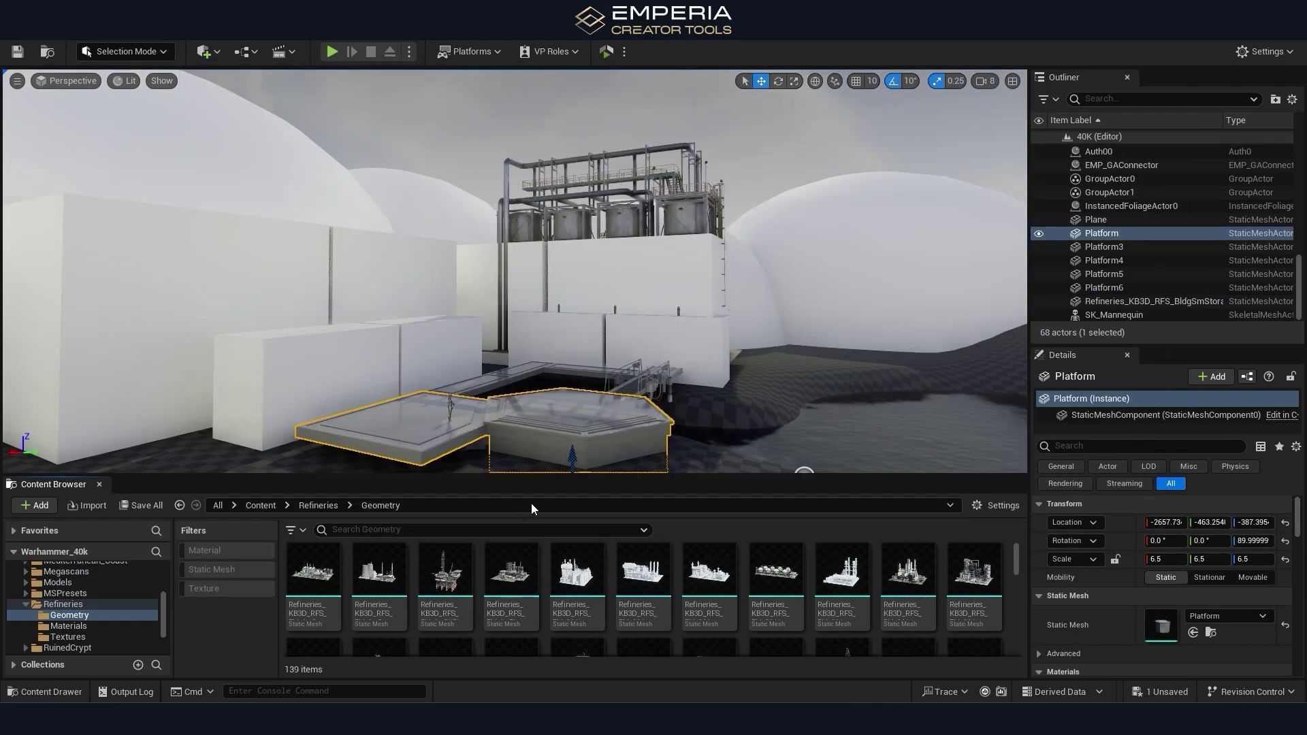
# Place the Refineries_KB3D_RFS_BldgSmStorage_A mesh beside the deck and bring in the three-silo mesh from the Geometry folder.
pyautogui.moveTo(545, 307); pyautogui.dragTo(544, 306, button='right')
pyautogui.scroll(-1, 691, 619)
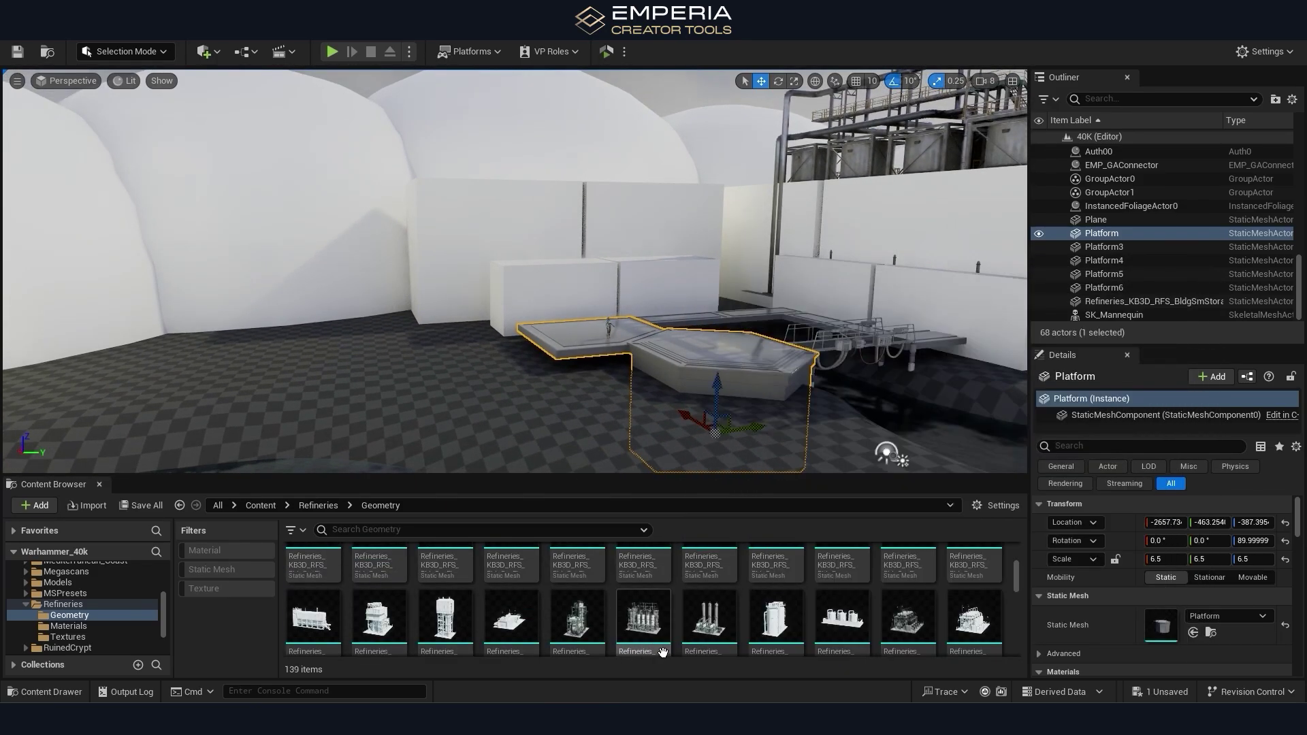
pyautogui.moveTo(578, 634); pyautogui.dragTo(435, 358)
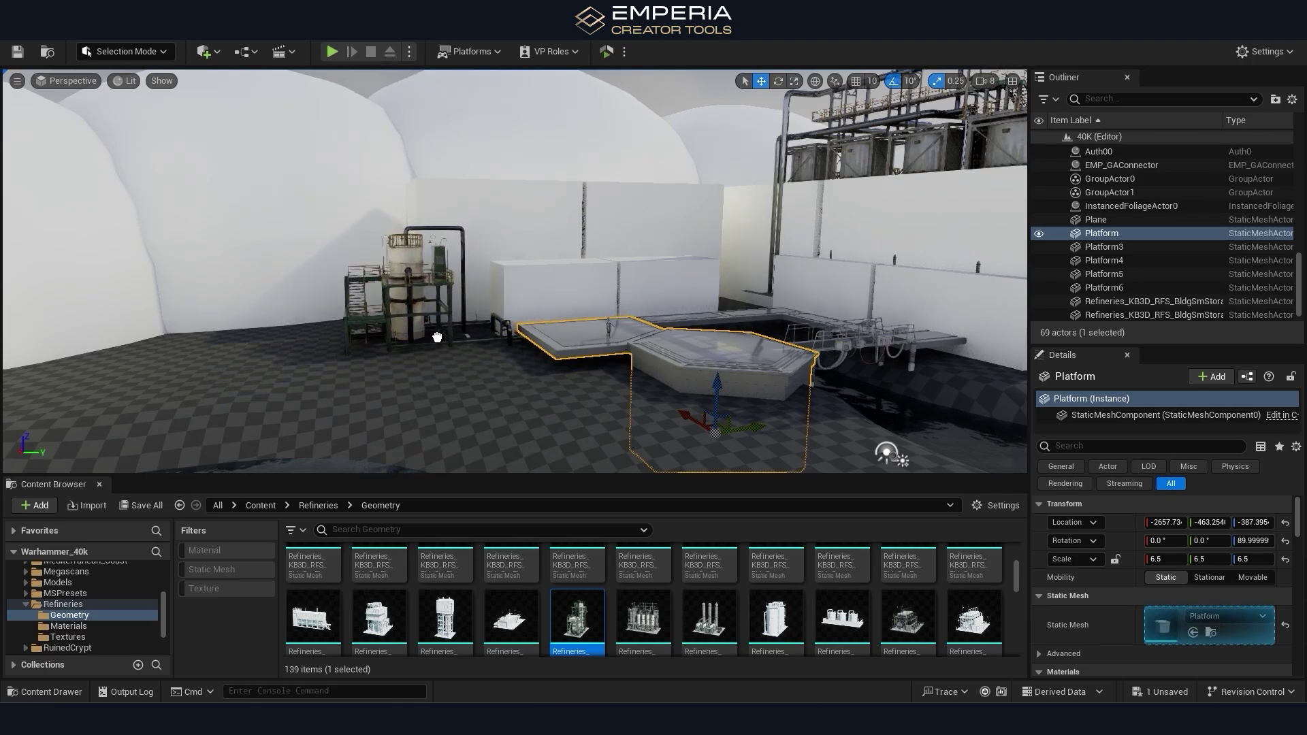
pyautogui.moveTo(437, 336); pyautogui.dragTo(438, 339)
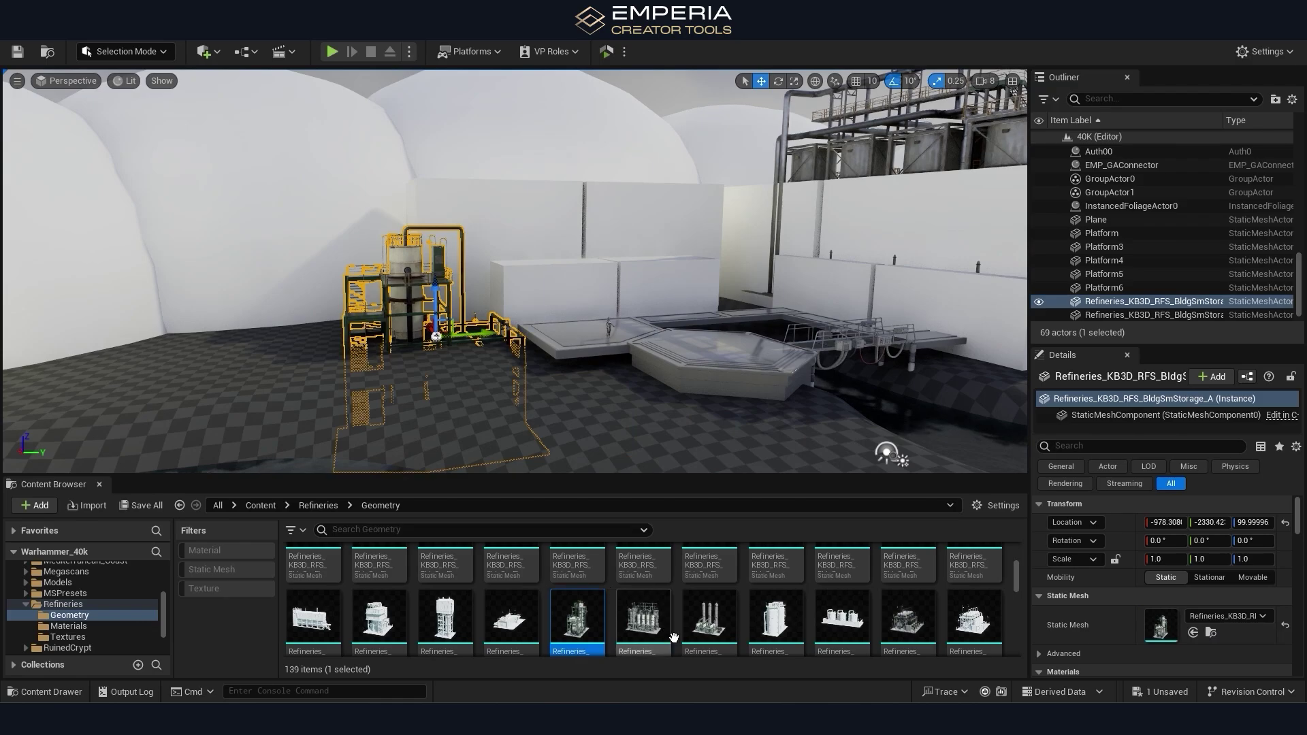
pyautogui.moveTo(717, 638); pyautogui.dragTo(639, 534)
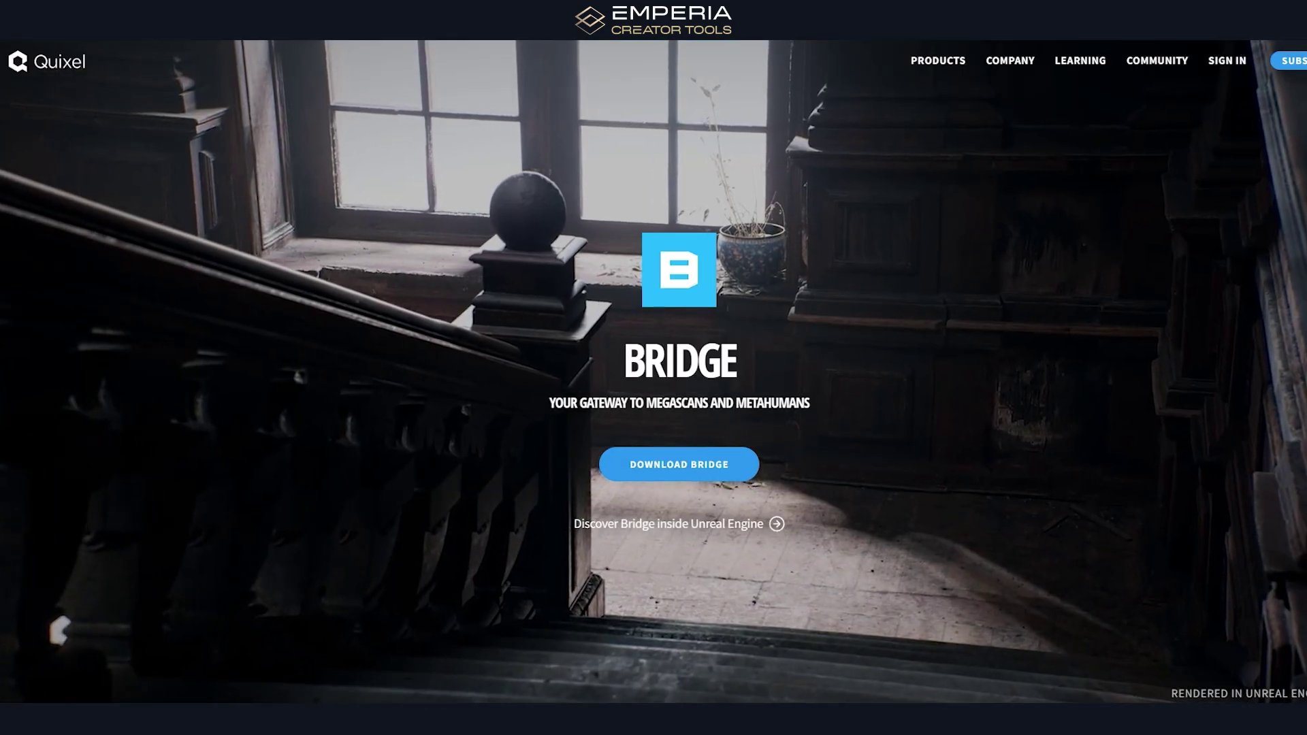
# In the Quixel Megascans library, dismiss the Fab notice, search for Rocks and open the Desert Western Cliff Sheer XL 09 asset.
pyautogui.moveTo(940, 71)
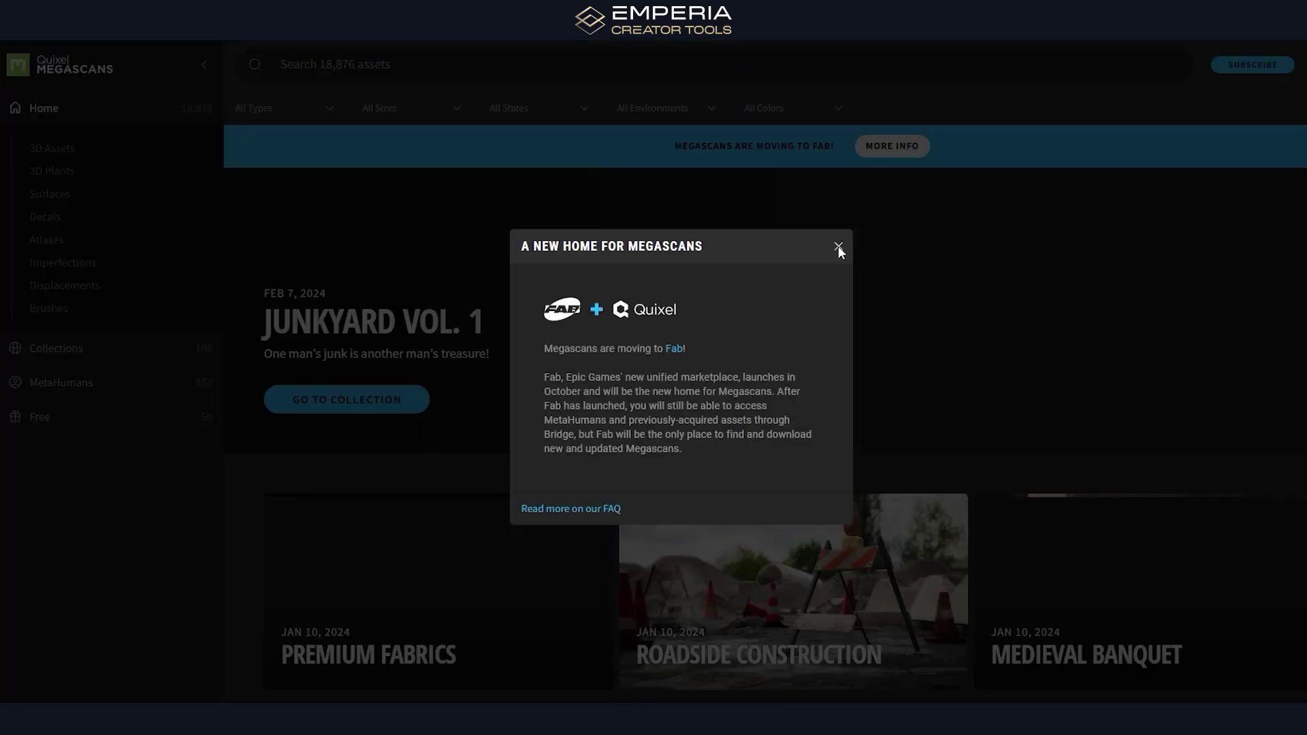
pyautogui.click(839, 247)
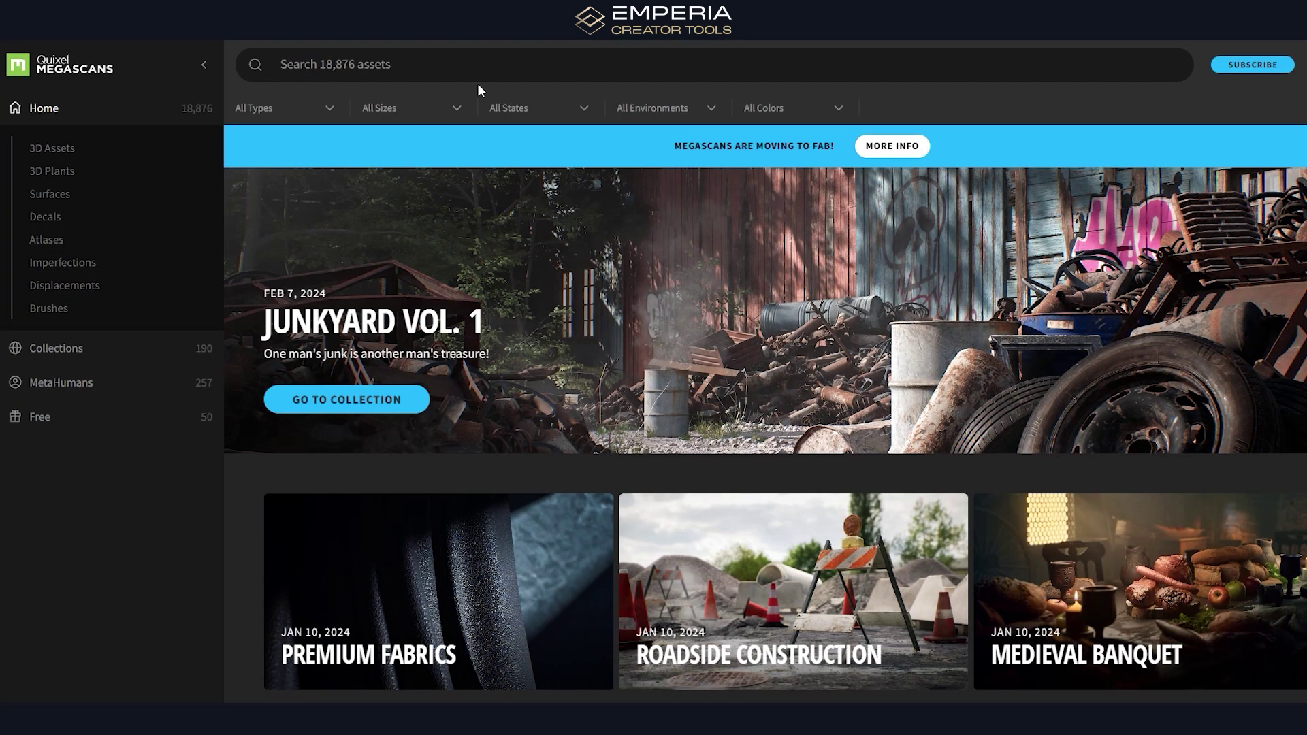
pyautogui.press('Return')
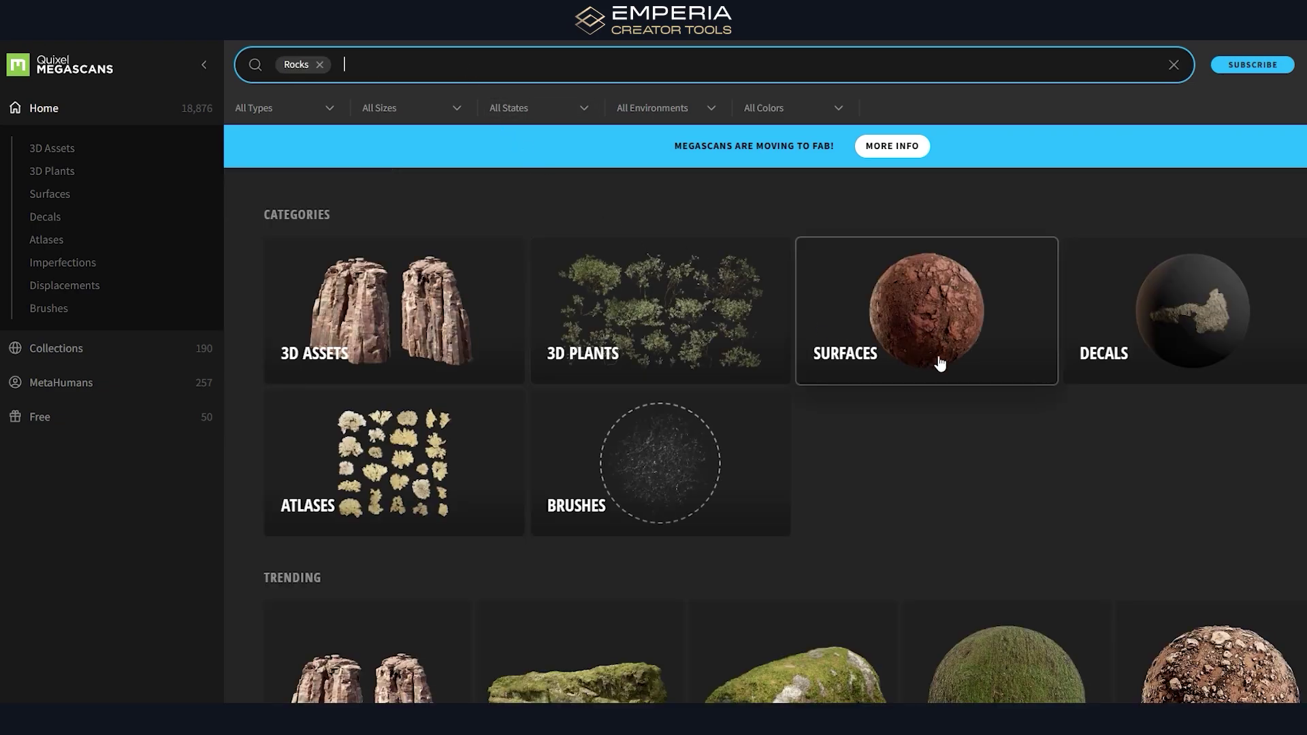
pyautogui.scroll(-6, 996, 390)
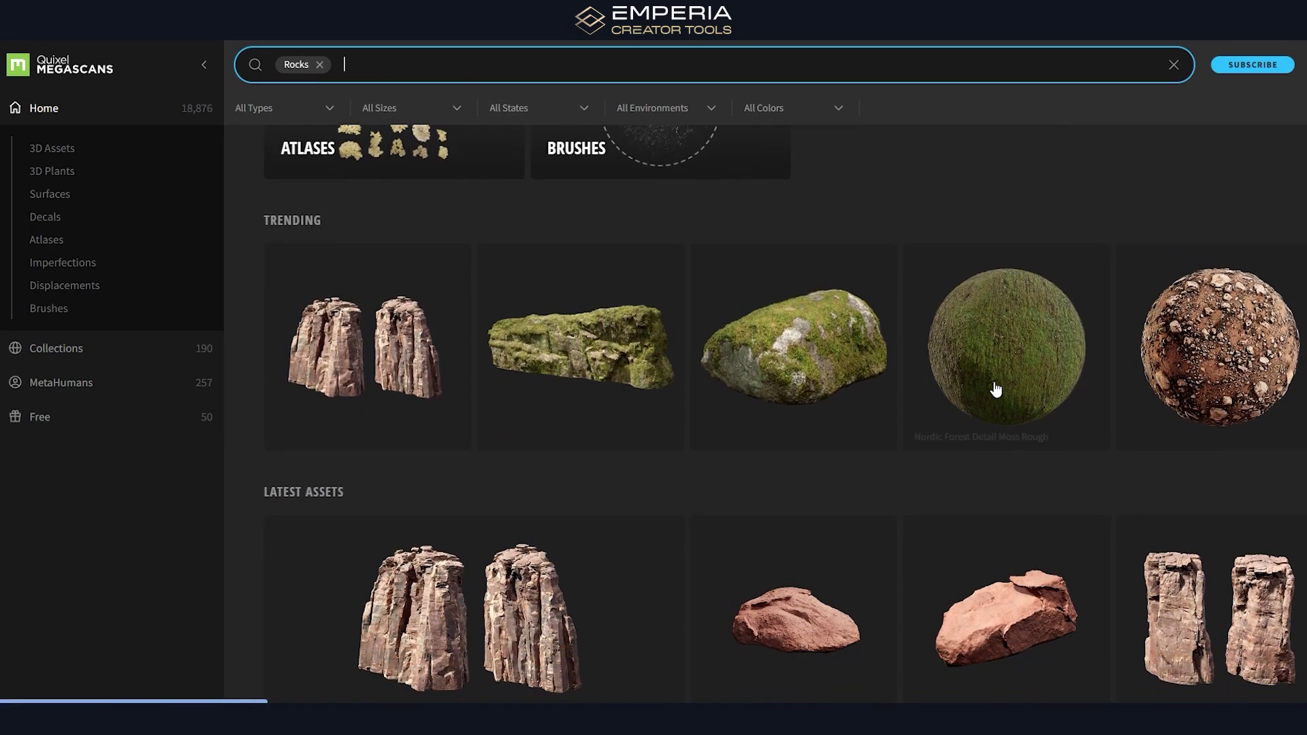
pyautogui.scroll(-3, 995, 389)
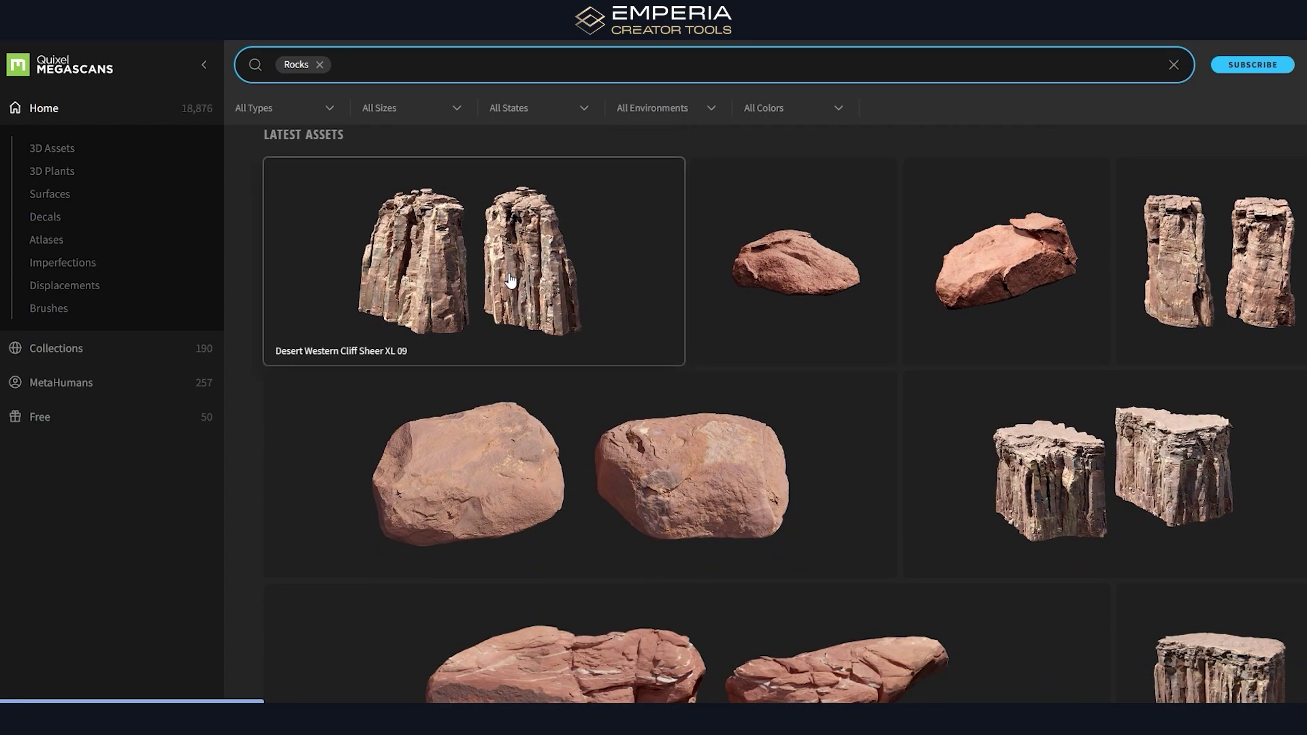
pyautogui.click(570, 291)
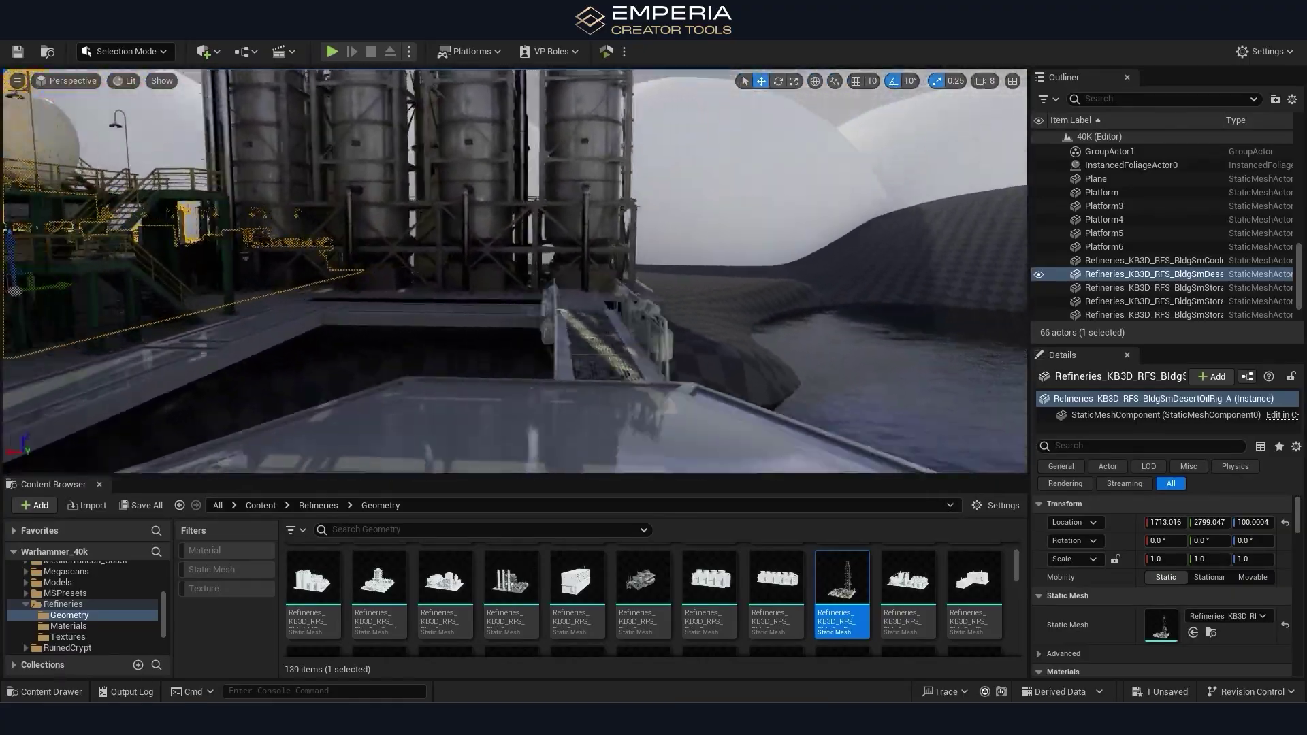
# Back in Unreal Editor, place the Refineries_KB3D_RFS_BldgMdRefineryComplex_B mesh beyond the bridge and position it against the white hills.
pyautogui.moveTo(515, 271); pyautogui.dragTo(538, 215, button='right')
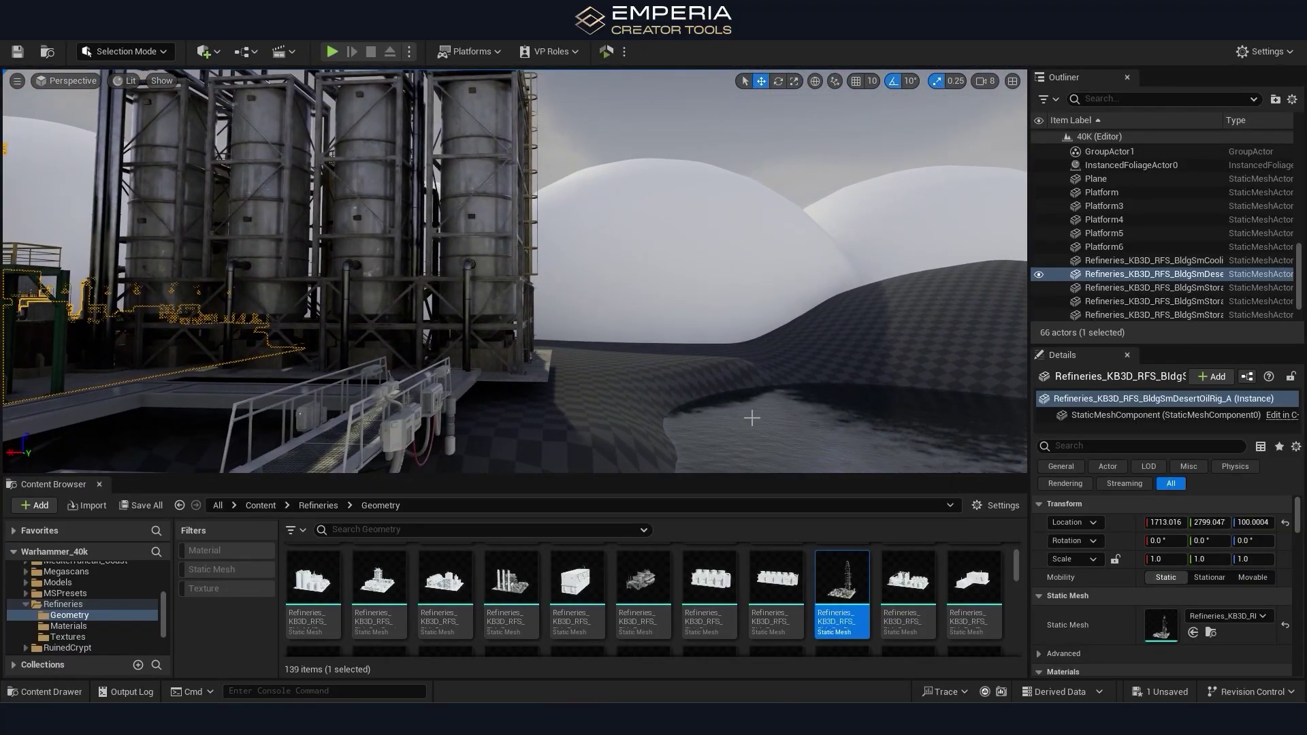
pyautogui.scroll(1, 690, 608)
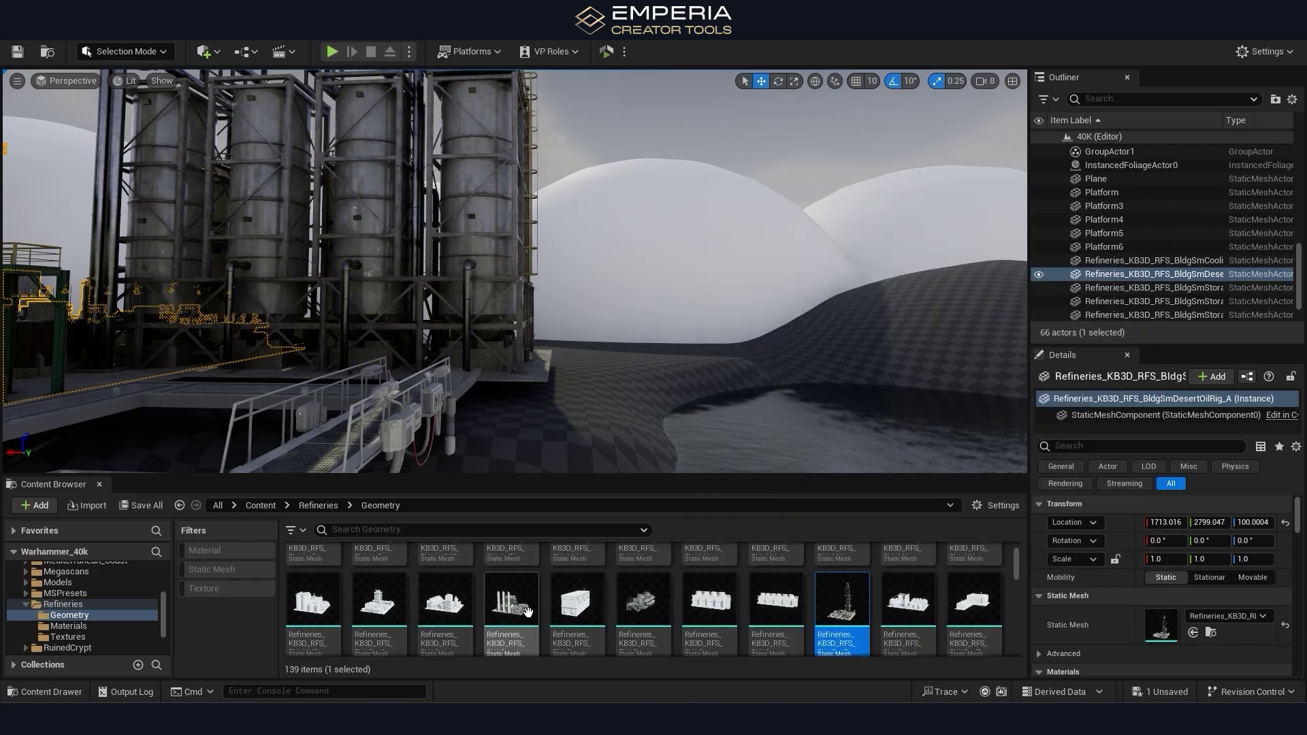
pyautogui.moveTo(368, 324); pyautogui.dragTo(308, 339, button='right')
pyautogui.scroll(2, 546, 588)
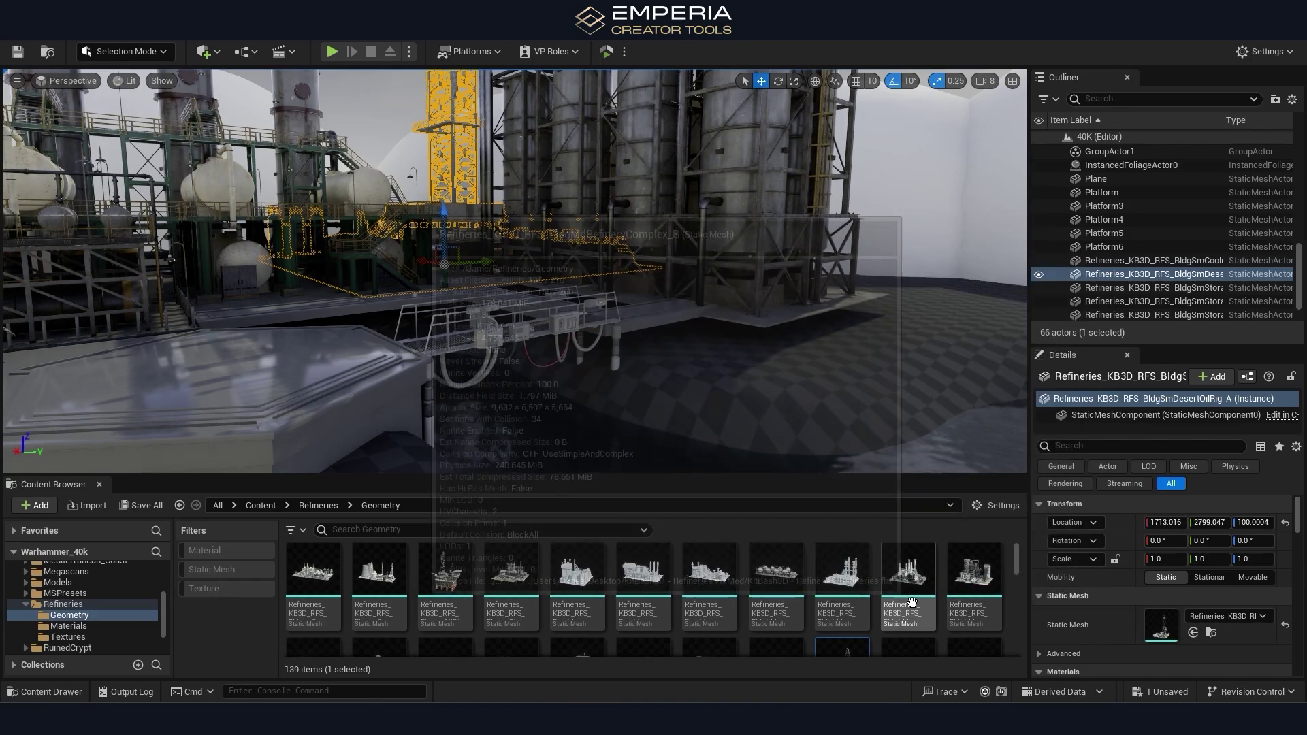
pyautogui.moveTo(909, 601); pyautogui.dragTo(893, 266)
pyautogui.moveTo(893, 267); pyautogui.dragTo(905, 316, button='right')
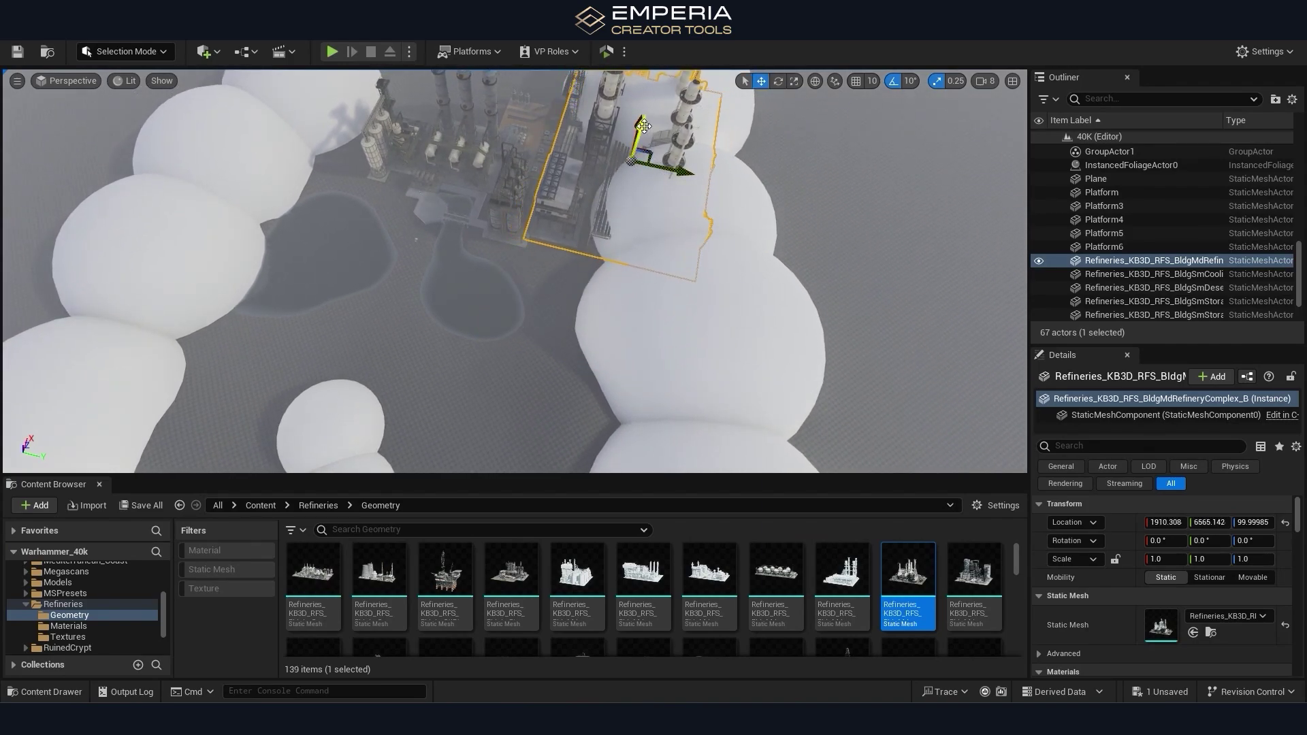
pyautogui.moveTo(642, 125); pyautogui.dragTo(708, 92, button='right')
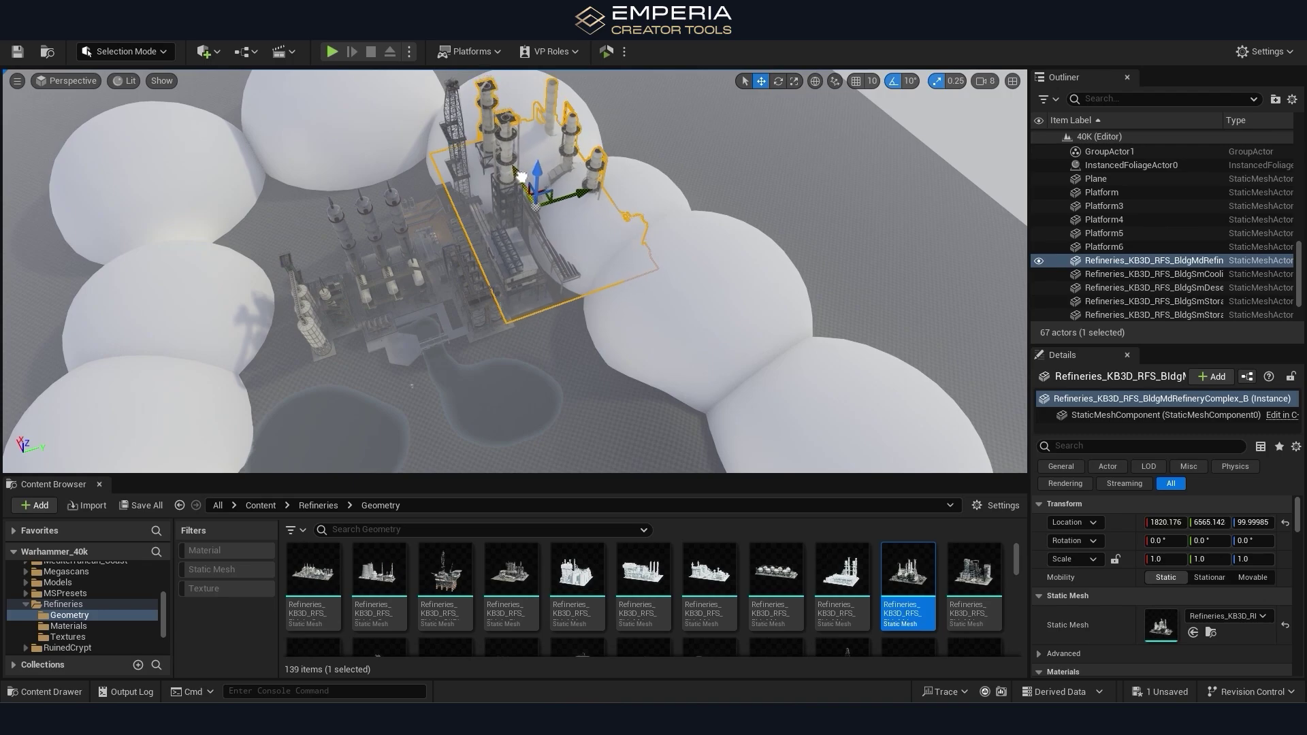
pyautogui.moveTo(522, 182); pyautogui.dragTo(715, 139, button='right')
# Extend the BP_Cliff_Of_Spline actor by pulling out additional spline points into a long cliff wall, and save.
pyautogui.keyDown('alt'); pyautogui.moveTo(625, 432); pyautogui.dragTo(927, 405); pyautogui.keyUp('alt')
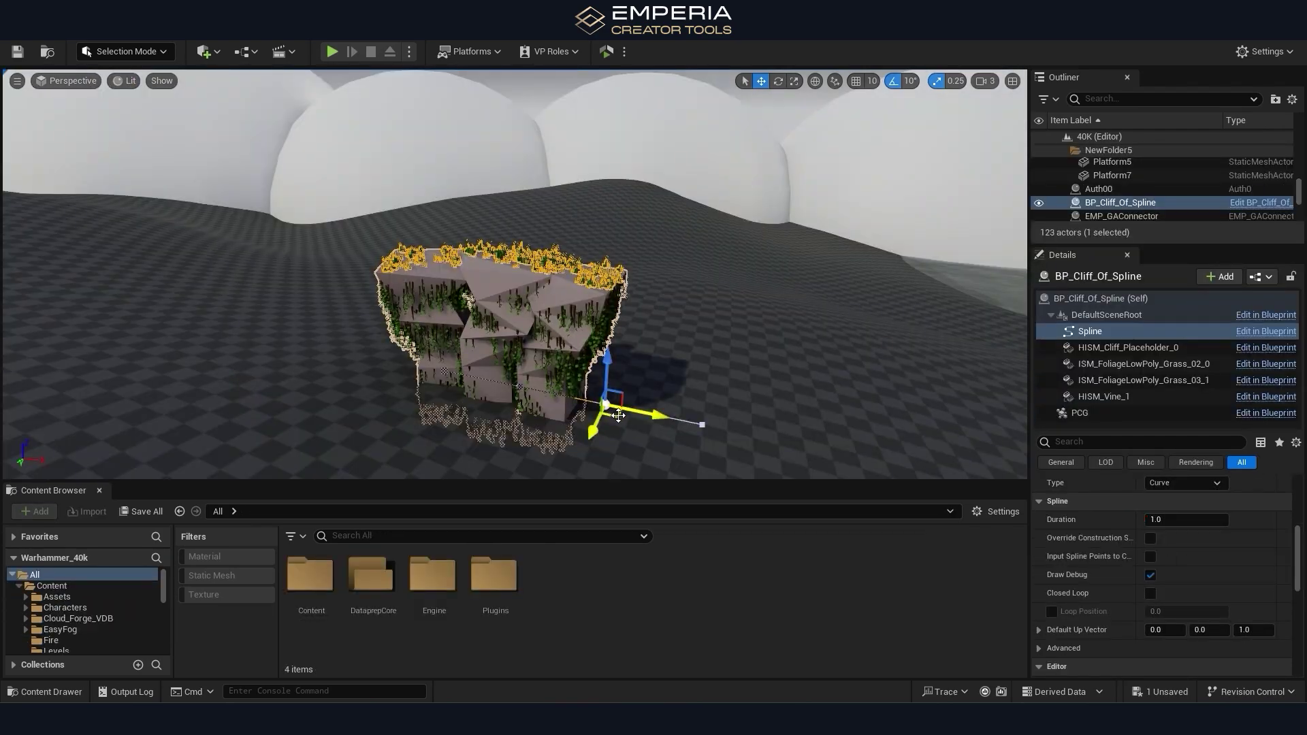
pyautogui.moveTo(618, 415); pyautogui.dragTo(954, 412)
pyautogui.moveTo(954, 412); pyautogui.dragTo(925, 402, button='right')
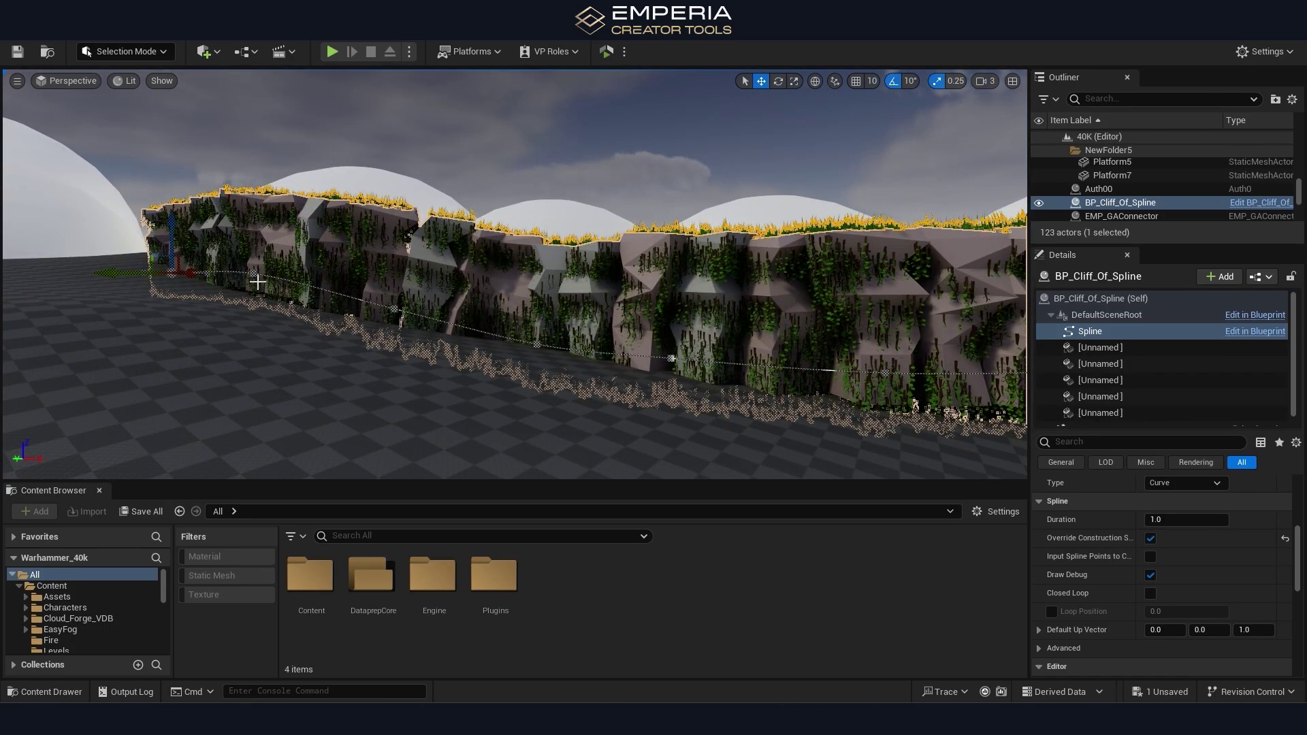
pyautogui.hotkey('ctrl', 's')
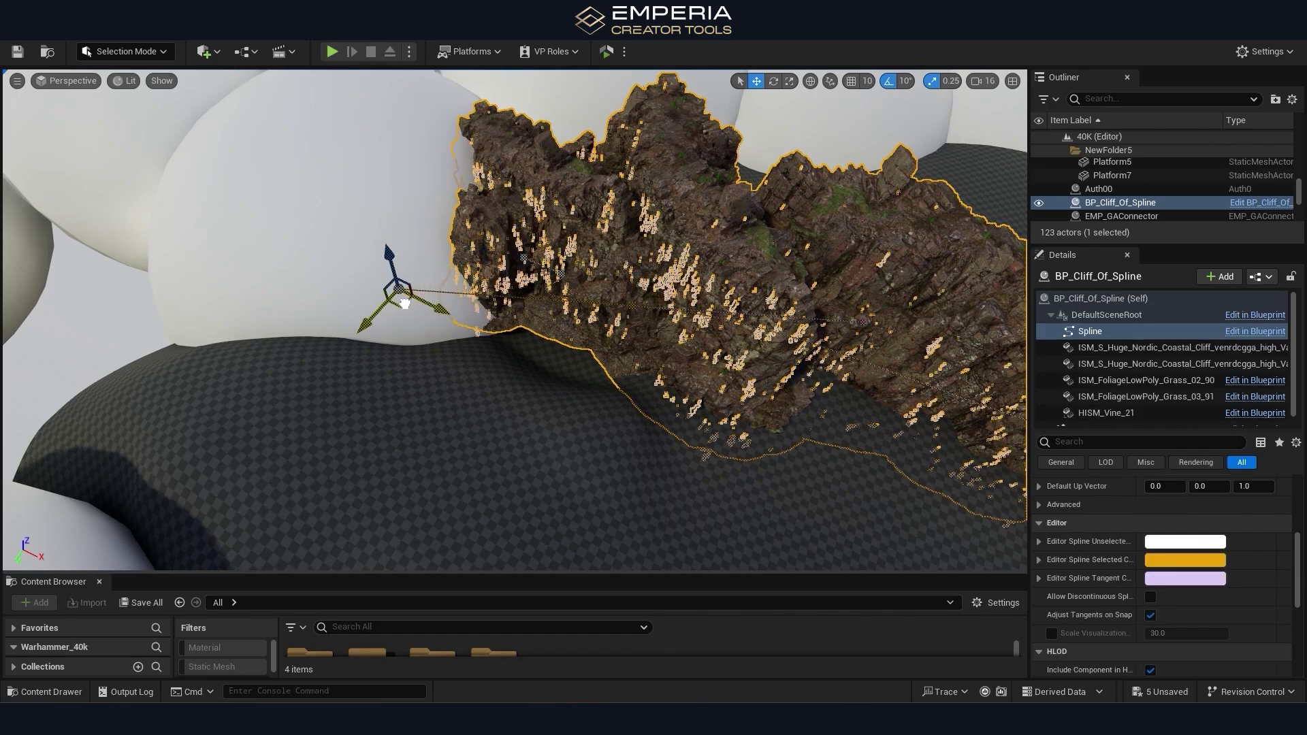
# Pull the end points of BP_Cliff_Of_Spline out into the white hills and raise the outermost point to lengthen the cliff wall.
pyautogui.moveTo(397, 302); pyautogui.dragTo(438, 301)
pyautogui.moveTo(329, 291); pyautogui.dragTo(343, 300)
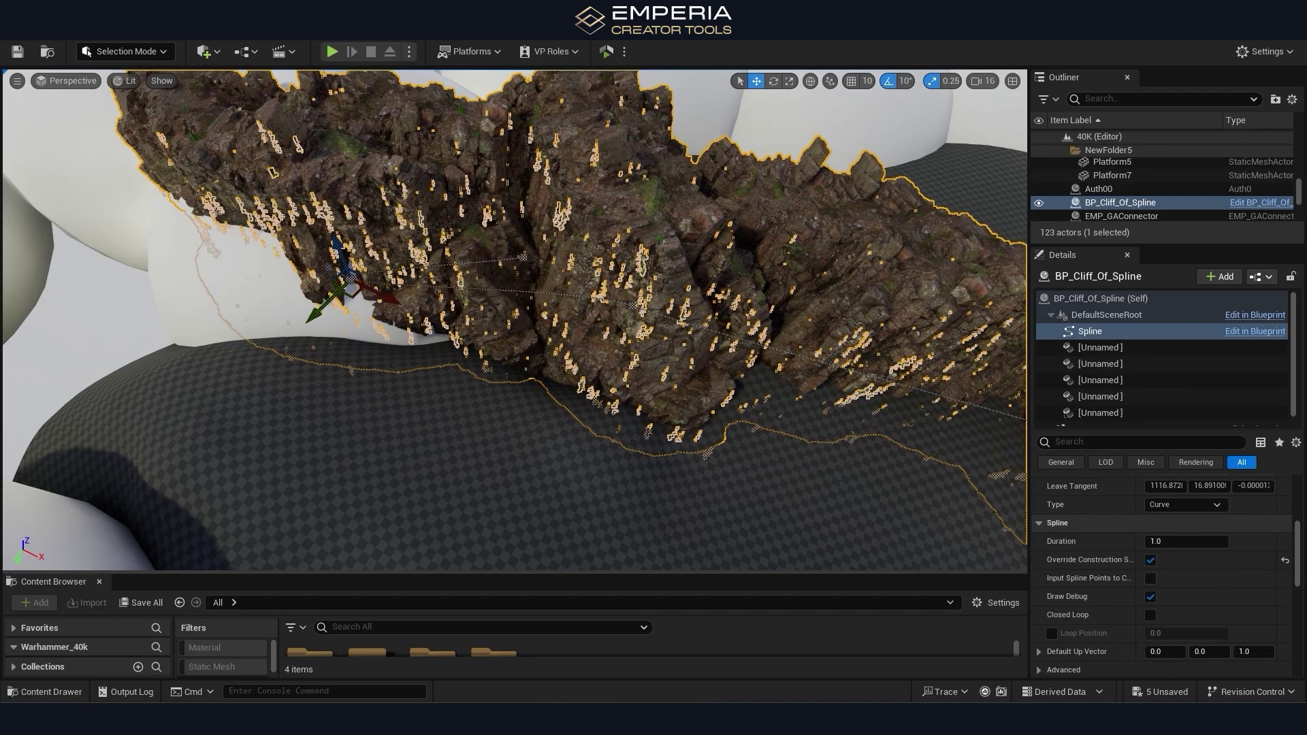
pyautogui.moveTo(529, 271); pyautogui.dragTo(268, 260)
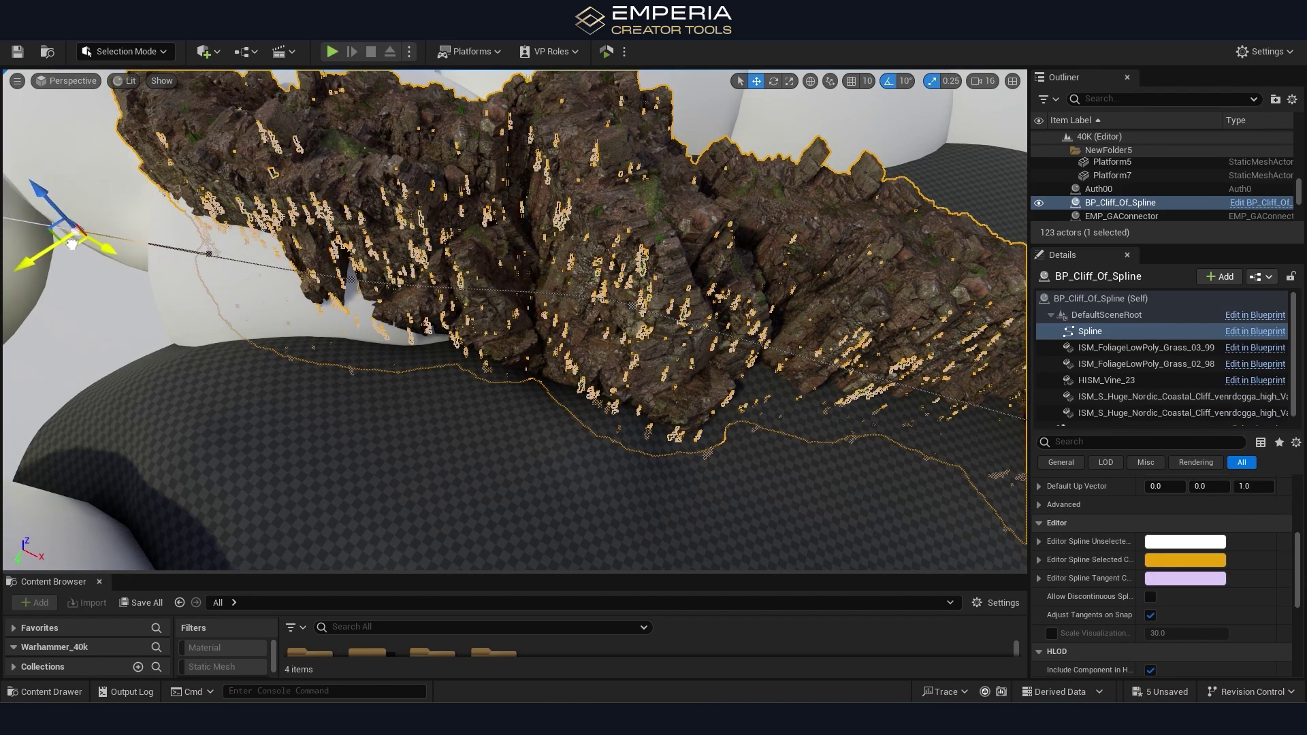
pyautogui.moveTo(104, 235); pyautogui.dragTo(72, 238)
pyautogui.moveTo(73, 239); pyautogui.dragTo(34, 233, button='right')
pyautogui.moveTo(510, 254); pyautogui.dragTo(512, 222)
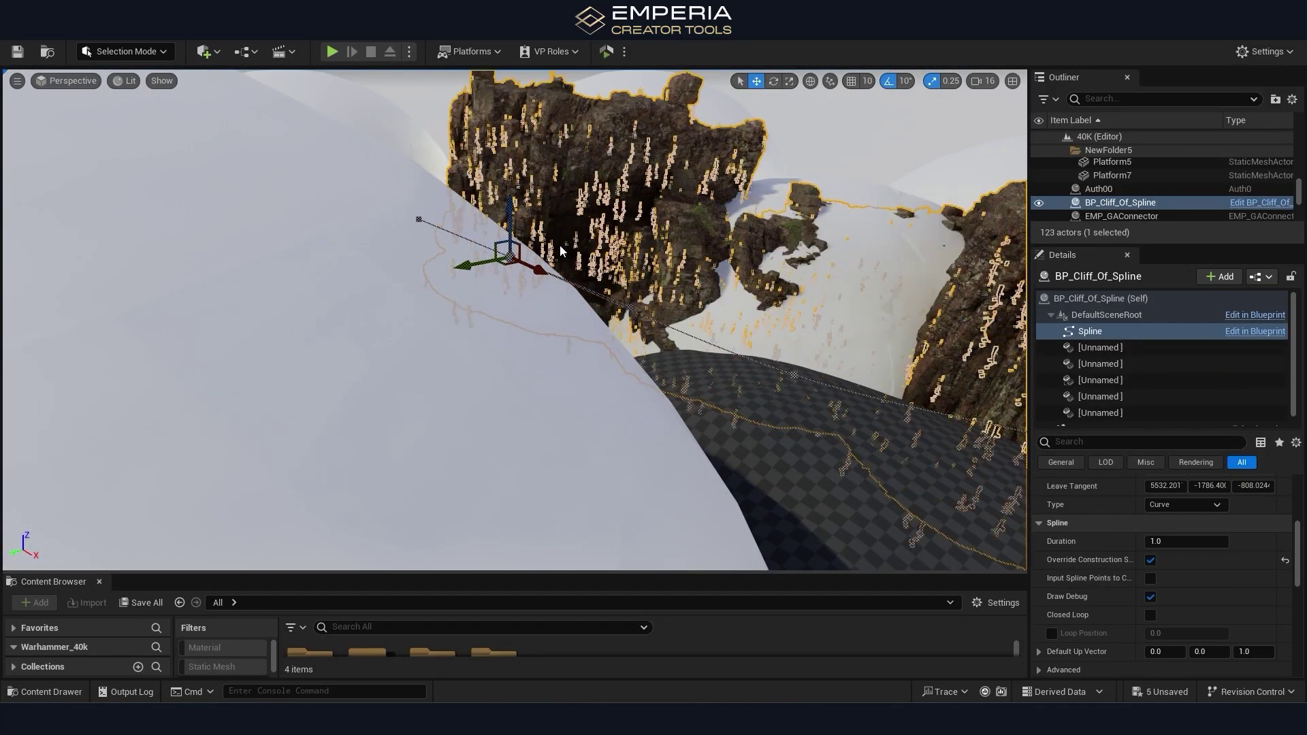
# Adjust the height and position of the remaining BP_Cliff_Of_Spline points so the cliff's near end sits on the terrain.
pyautogui.moveTo(512, 222); pyautogui.dragTo(483, 337, button='right')
pyautogui.moveTo(512, 319); pyautogui.dragTo(513, 327)
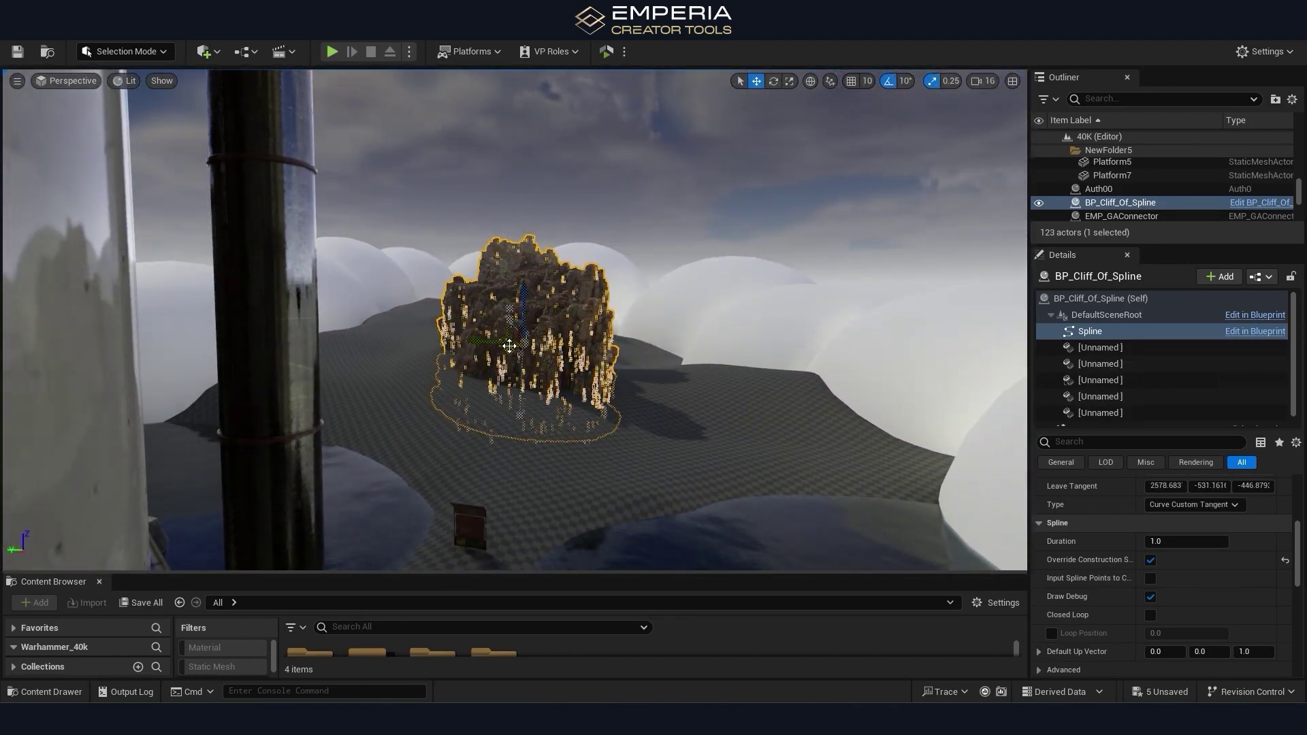
pyautogui.moveTo(513, 326); pyautogui.dragTo(518, 325, button='right')
pyautogui.moveTo(518, 326); pyautogui.dragTo(546, 327)
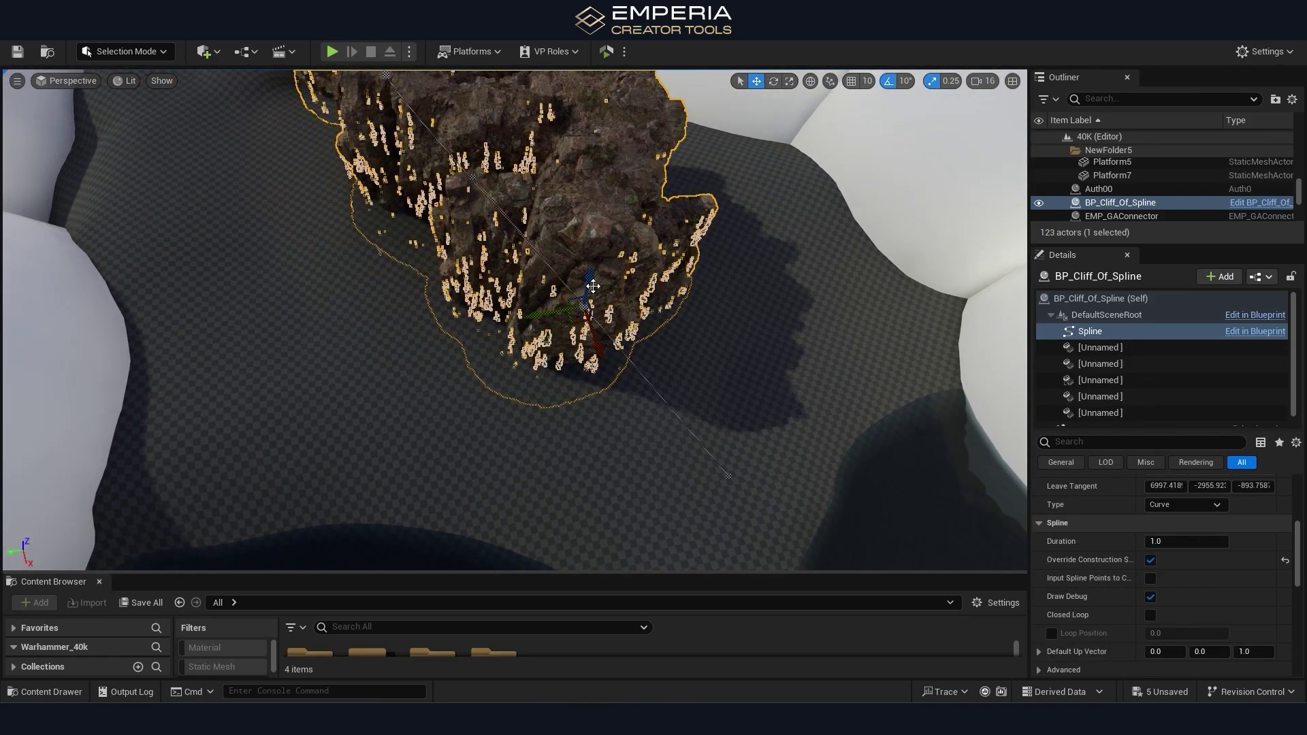
pyautogui.moveTo(587, 306); pyautogui.dragTo(586, 299)
pyautogui.moveTo(587, 299)
pyautogui.mouseDown(button='right')
pyautogui.moveTo(592, 205)
pyautogui.moveTo(579, 221)
pyautogui.moveTo(593, 272)
pyautogui.moveTo(609, 276)
pyautogui.moveTo(585, 327)
pyautogui.moveTo(584, 276)
pyautogui.mouseUp(button='right')
# Duplicate the spline cliff twice, placing the copies along the row of white blockout hills.
pyautogui.click(616, 368)
pyautogui.click(622, 321)
pyautogui.moveTo(524, 324)
pyautogui.keyDown('alt'); pyautogui.mouseDown()
pyautogui.moveTo(487, 315)
pyautogui.moveTo(539, 284)
pyautogui.moveTo(541, 310)
pyautogui.mouseUp(); pyautogui.keyUp('alt')
pyautogui.moveTo(541, 310); pyautogui.dragTo(755, 327, button='right')
pyautogui.click(642, 356)
pyautogui.click(354, 333)
pyautogui.keyDown('alt'); pyautogui.moveTo(333, 343); pyautogui.dragTo(439, 293); pyautogui.keyUp('alt')
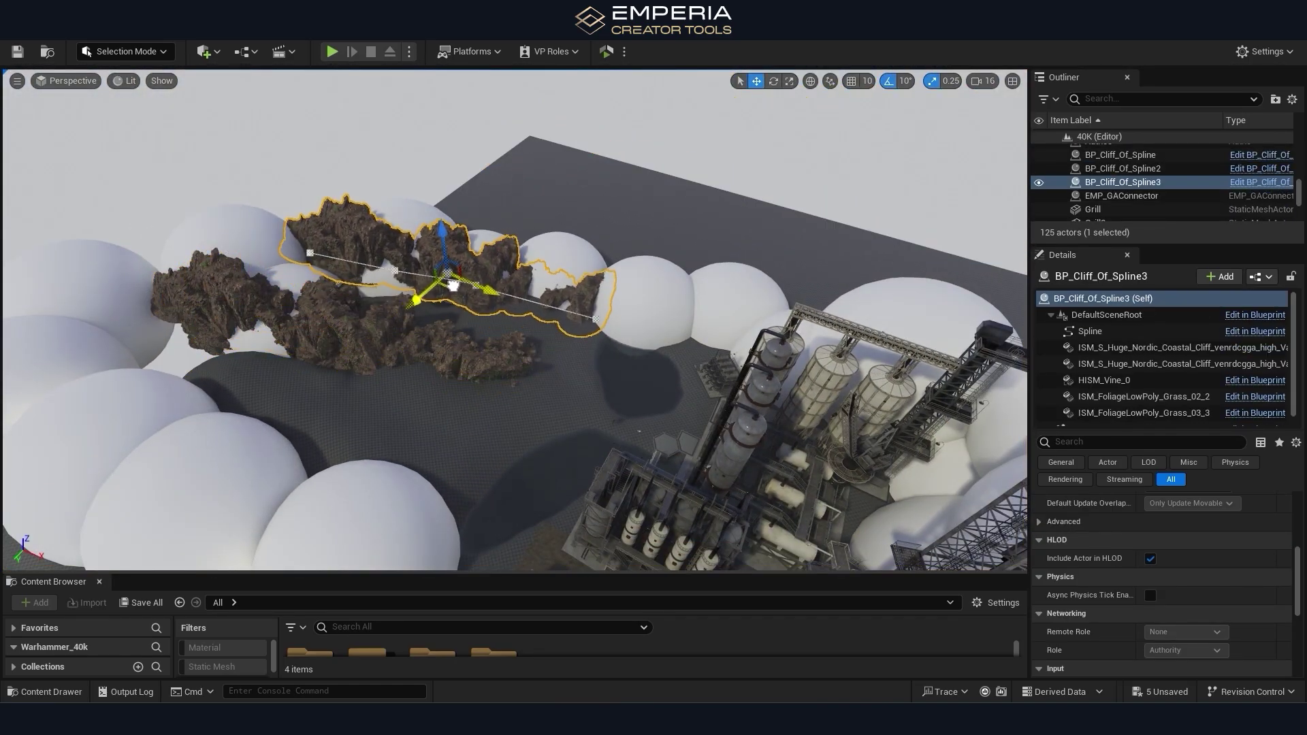
# Extend BP_Cliff_Of_Spline3 with new spline points at both ends, running it along the white hills toward the refinery silos.
pyautogui.click(311, 252)
pyautogui.keyDown('alt'); pyautogui.moveTo(309, 262); pyautogui.dragTo(192, 286); pyautogui.keyUp('alt')
pyautogui.click(561, 310)
pyautogui.click(576, 293)
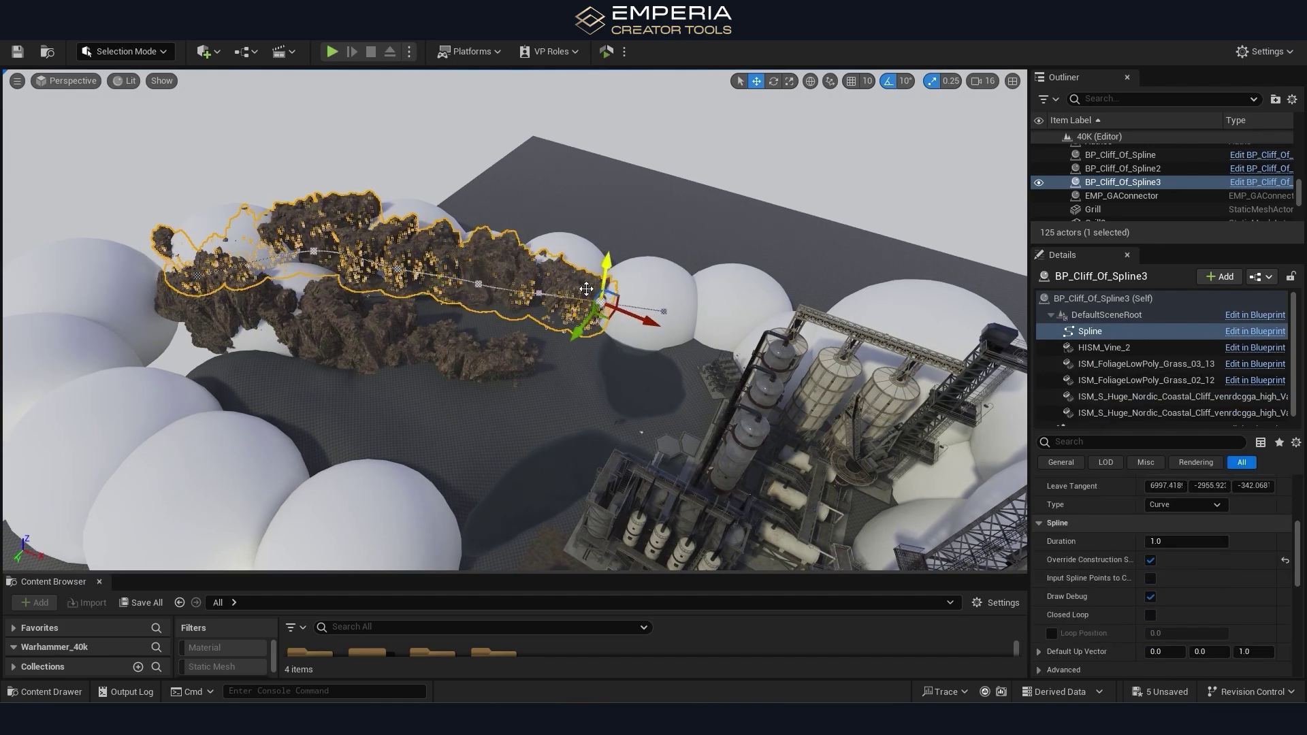
pyautogui.keyDown('alt'); pyautogui.moveTo(616, 313); pyautogui.dragTo(748, 332); pyautogui.keyUp('alt')
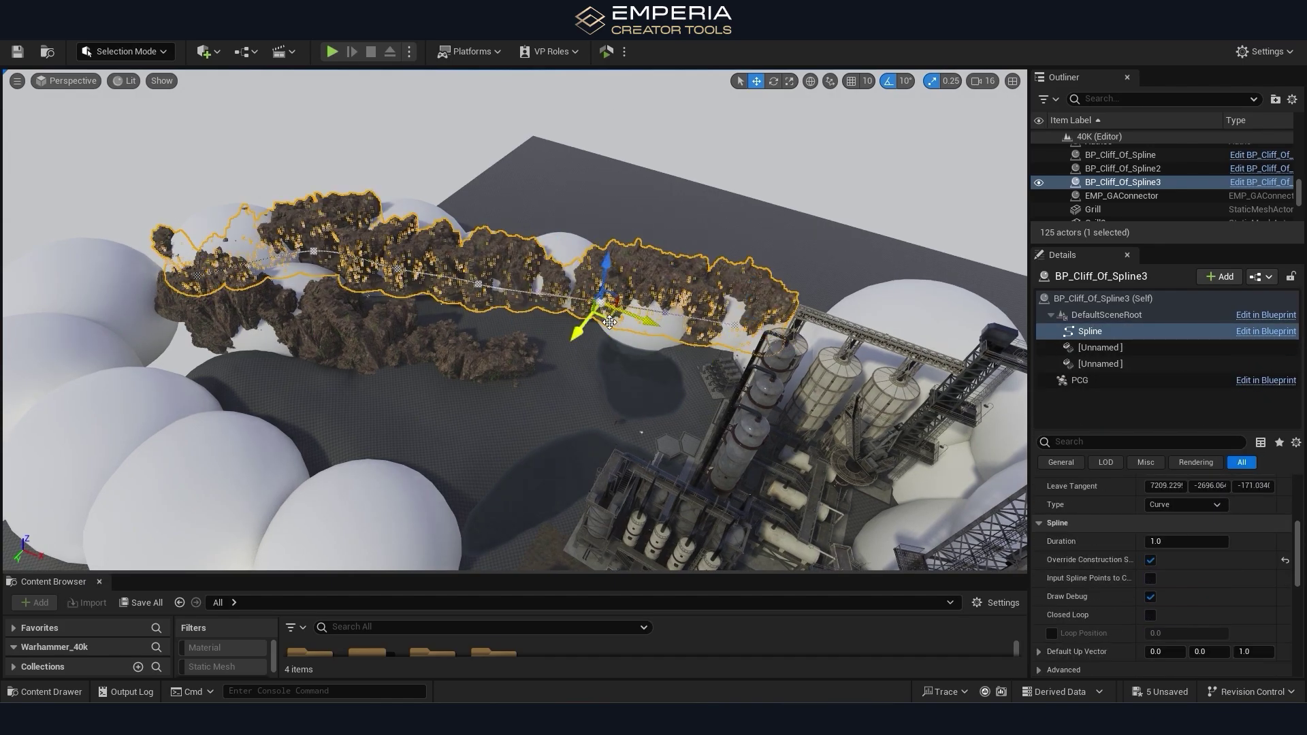
pyautogui.press('w')
pyautogui.moveTo(609, 322); pyautogui.dragTo(410, 327, button='right')
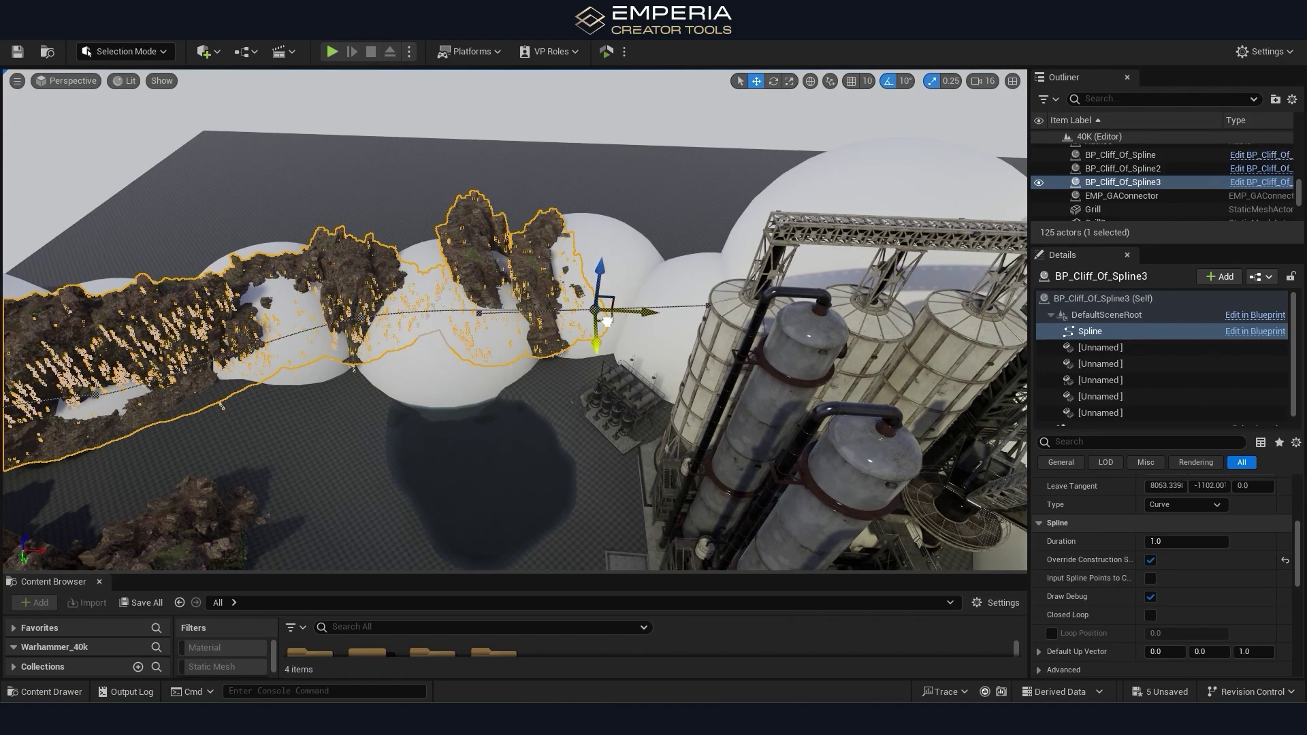
pyautogui.moveTo(606, 320); pyautogui.dragTo(442, 341, button='right')
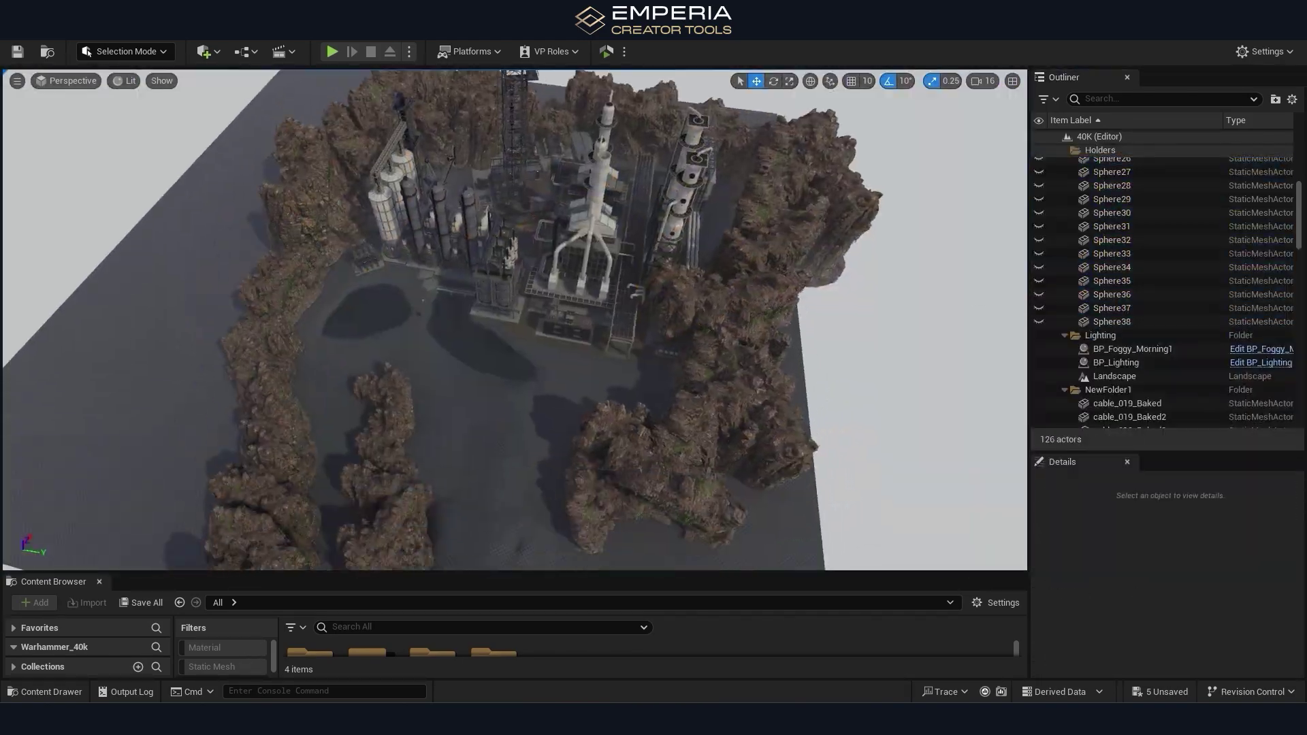
# In the PCG settings of BP_Cliff_Of_Spline4, set Rock AScale Min and Rock BScale Min to 8.
pyautogui.press('w')
pyautogui.moveTo(511, 320); pyautogui.dragTo(408, 252, button='right')
pyautogui.click(373, 219)
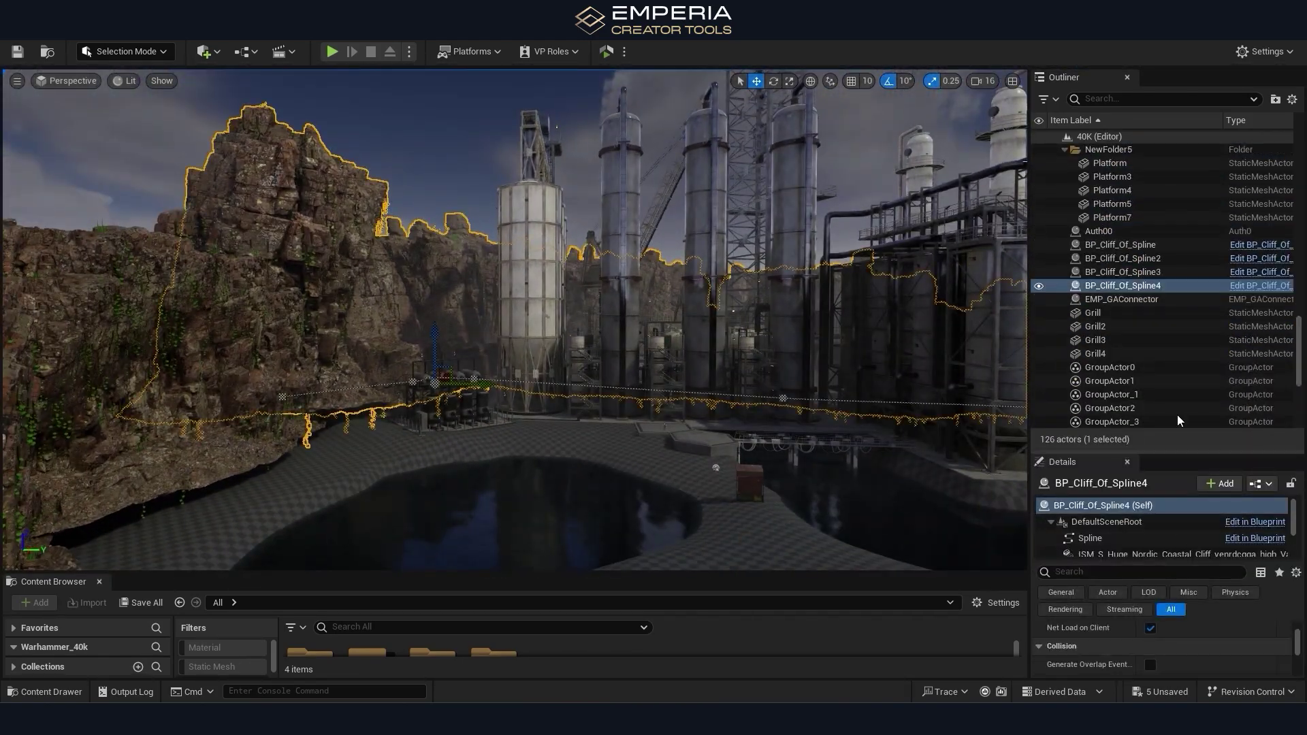
pyautogui.scroll(-3, 1137, 537)
pyautogui.click(1137, 545)
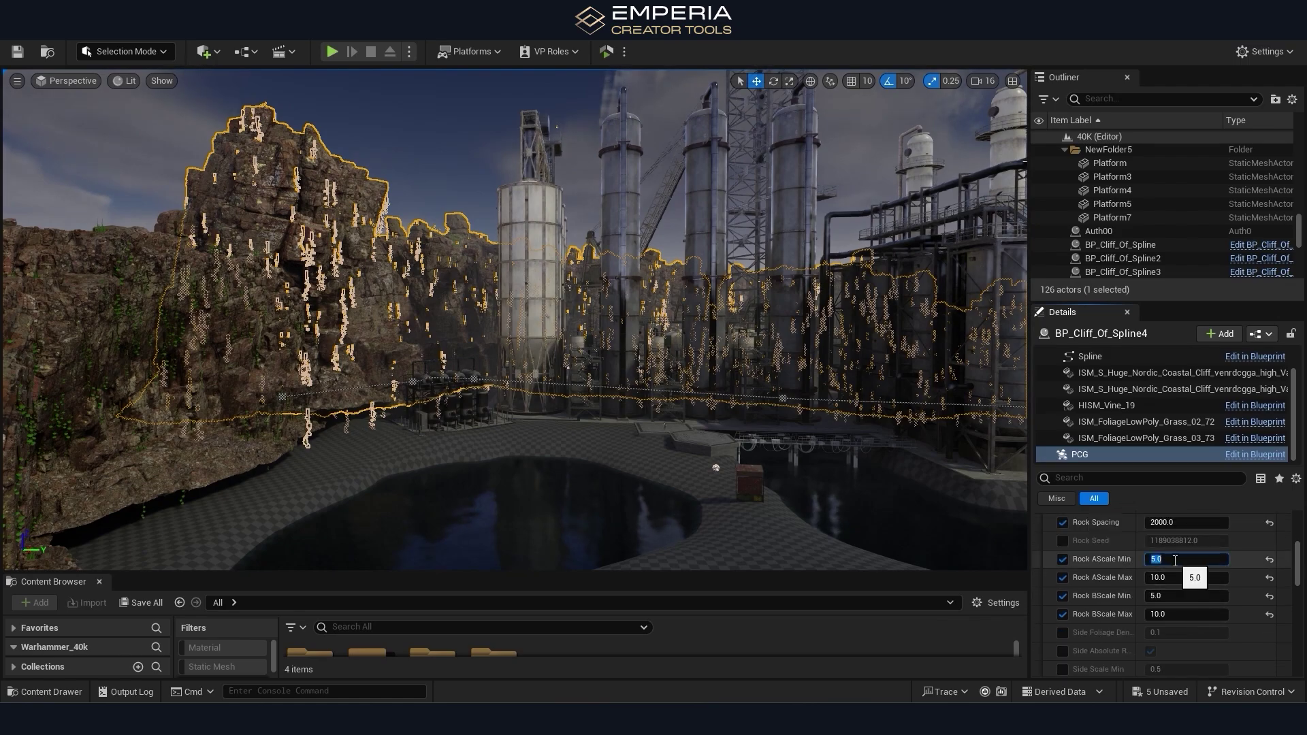
pyautogui.write('8')
pyautogui.click(1171, 598)
pyautogui.write('8')
pyautogui.press('Return')
# Lower the BP_Cliff_Of_Spline4 spline point beneath the tall rock peak beside the white silo.
pyautogui.moveTo(300, 243); pyautogui.dragTo(283, 237, button='right')
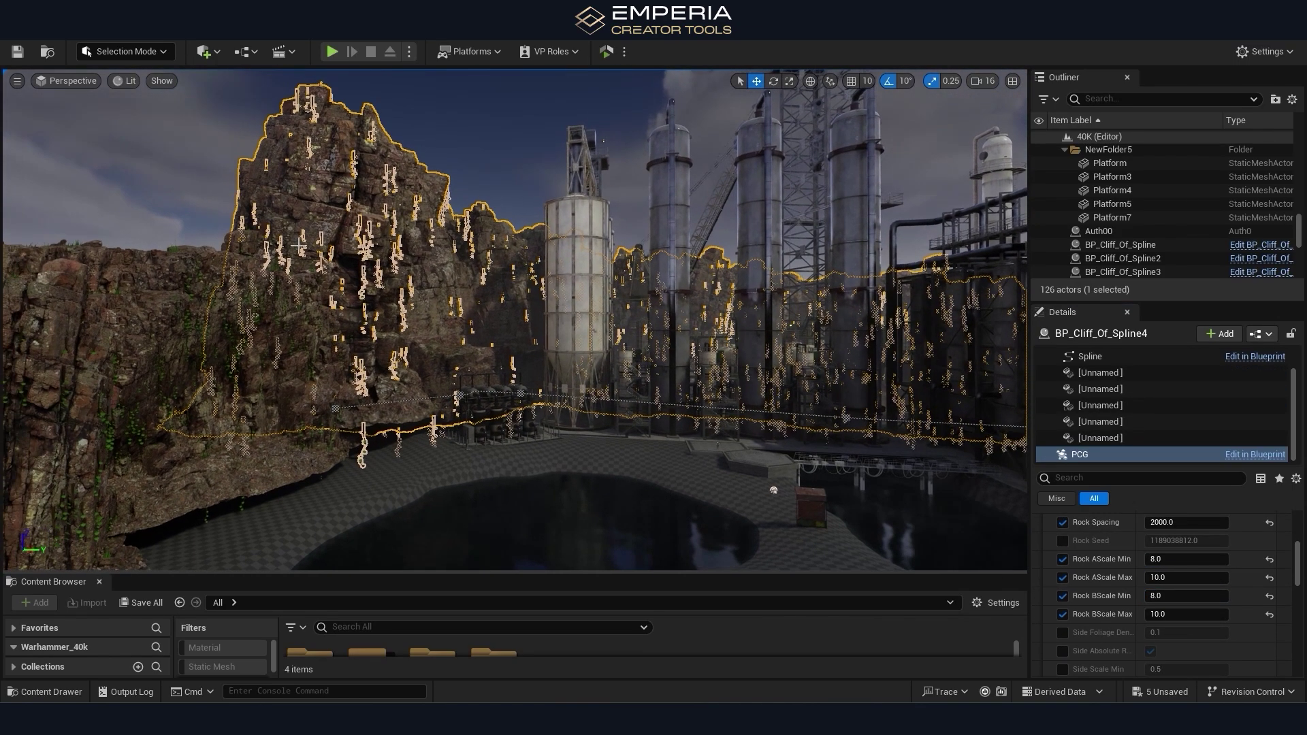
pyautogui.click(334, 403)
pyautogui.click(336, 409)
pyautogui.moveTo(336, 392); pyautogui.dragTo(348, 414)
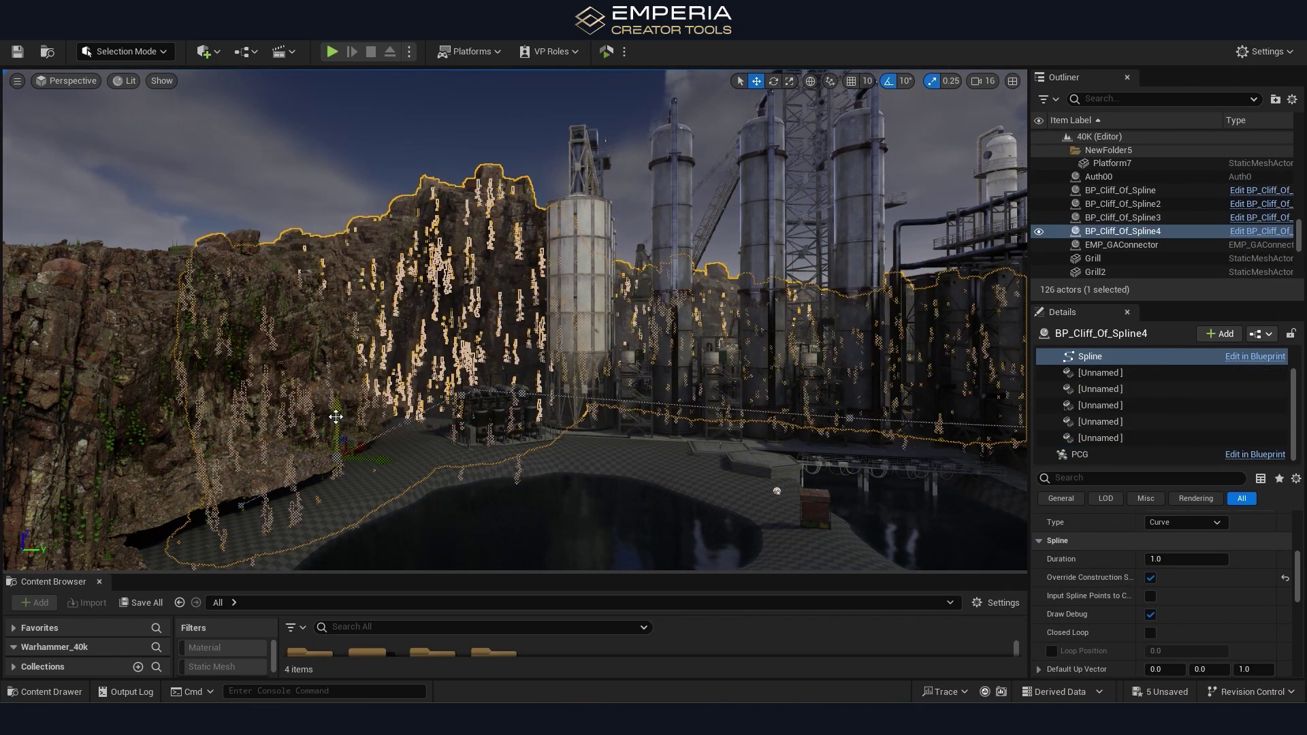
pyautogui.press('Escape')
# Lower two further spline points of BP_Cliff_Of_Spline4 along the wall behind the refinery.
pyautogui.moveTo(627, 343); pyautogui.dragTo(558, 340, button='right')
pyautogui.click(476, 381)
pyautogui.moveTo(476, 382); pyautogui.dragTo(470, 392, button='right')
pyautogui.click(476, 388)
pyautogui.click(476, 388)
pyautogui.moveTo(475, 354); pyautogui.dragTo(475, 374)
pyautogui.moveTo(475, 375); pyautogui.dragTo(394, 374, button='right')
pyautogui.click(492, 422)
pyautogui.moveTo(490, 372); pyautogui.dragTo(490, 375)
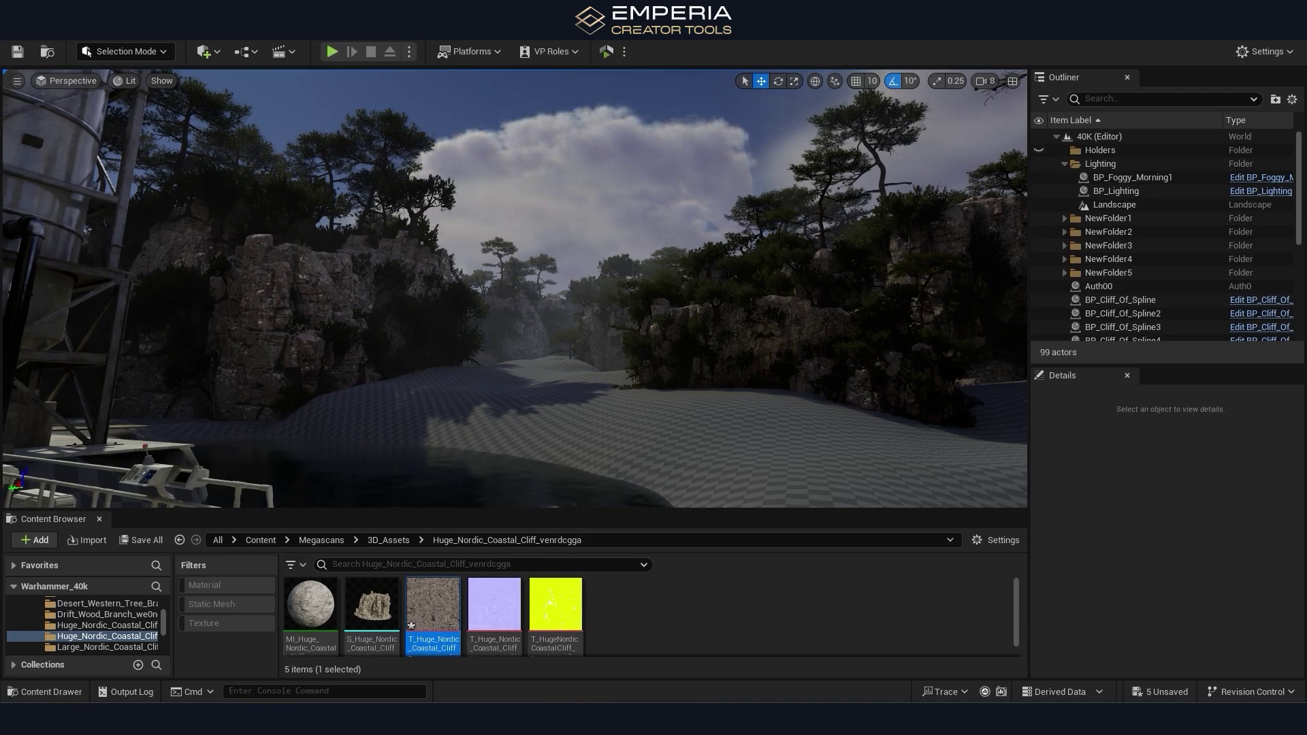
pyautogui.moveTo(515, 289); pyautogui.dragTo(286, 293, button='right')
pyautogui.moveTo(658, 447); pyautogui.dragTo(701, 490, button='right')
pyautogui.moveTo(514, 289); pyautogui.dragTo(408, 269, button='right')
pyautogui.moveTo(658, 409)
pyautogui.mouseDown(button='right')
pyautogui.moveTo(658, 382)
pyautogui.moveTo(657, 422)
pyautogui.mouseUp(button='right')
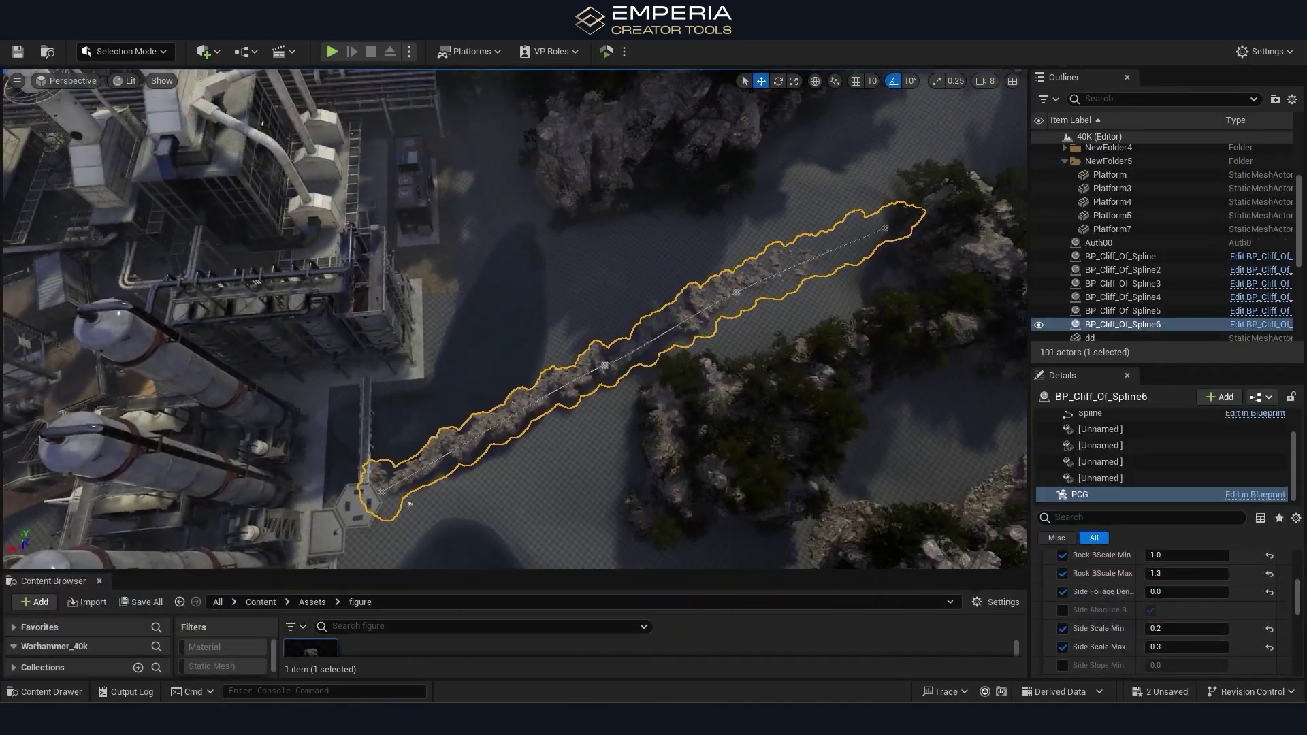
# Reposition the spline points of BP_Cliff_Of_Spline6 to bend the low rock ridge around the water beside the refinery.
pyautogui.moveTo(817, 246); pyautogui.dragTo(827, 244, button='right')
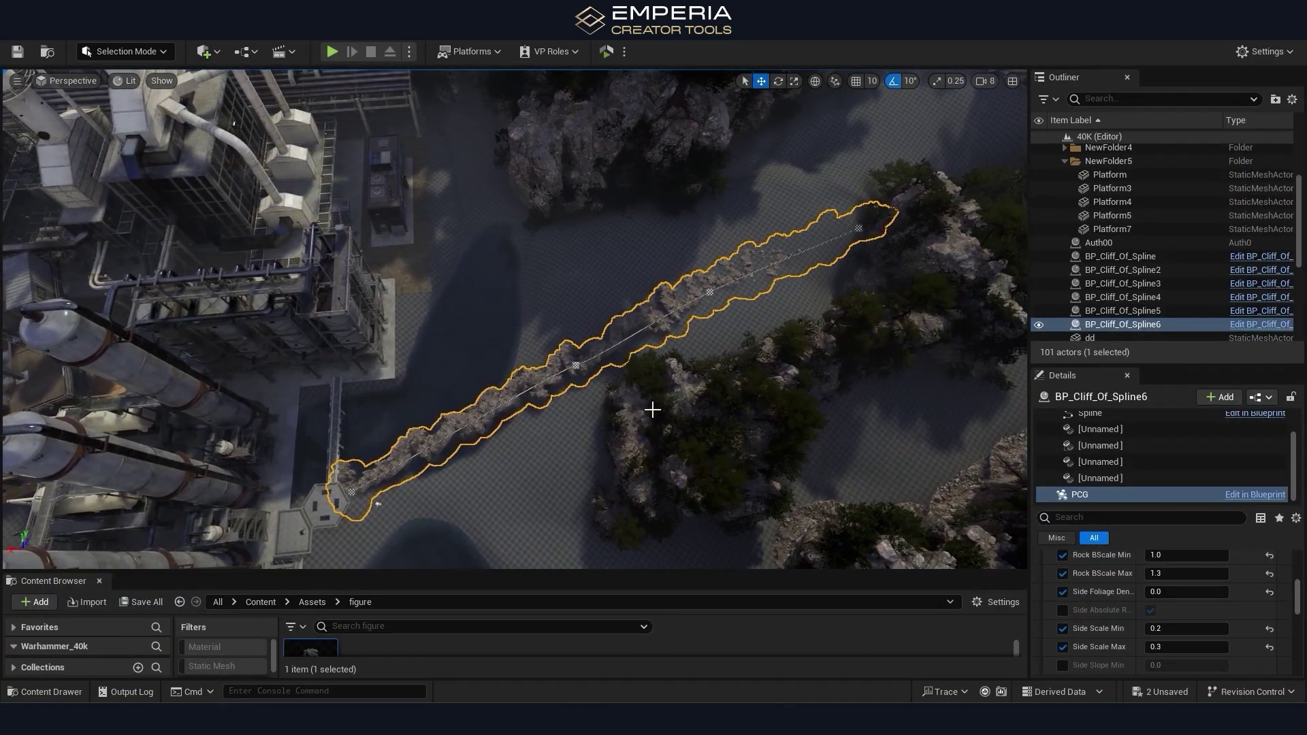
pyautogui.click(858, 229)
pyautogui.click(858, 228)
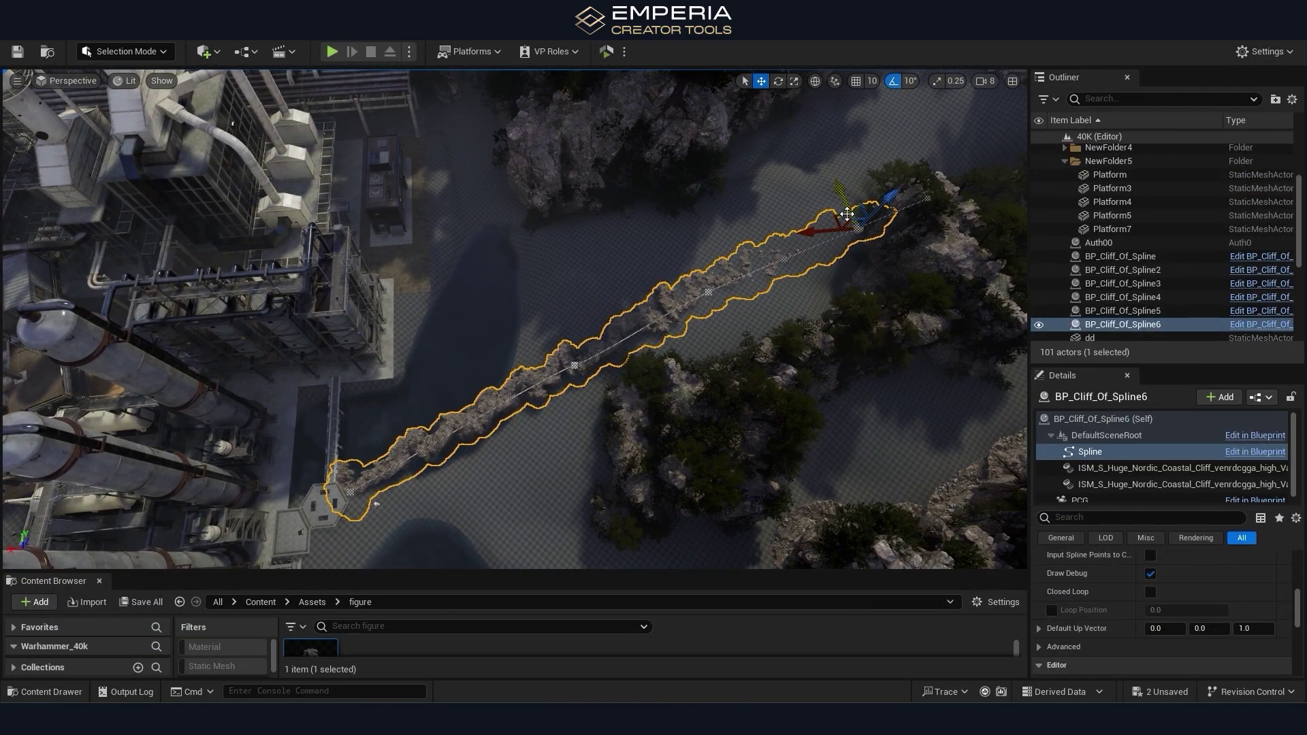
pyautogui.moveTo(847, 213); pyautogui.dragTo(577, 237)
pyautogui.moveTo(490, 207); pyautogui.dragTo(479, 205)
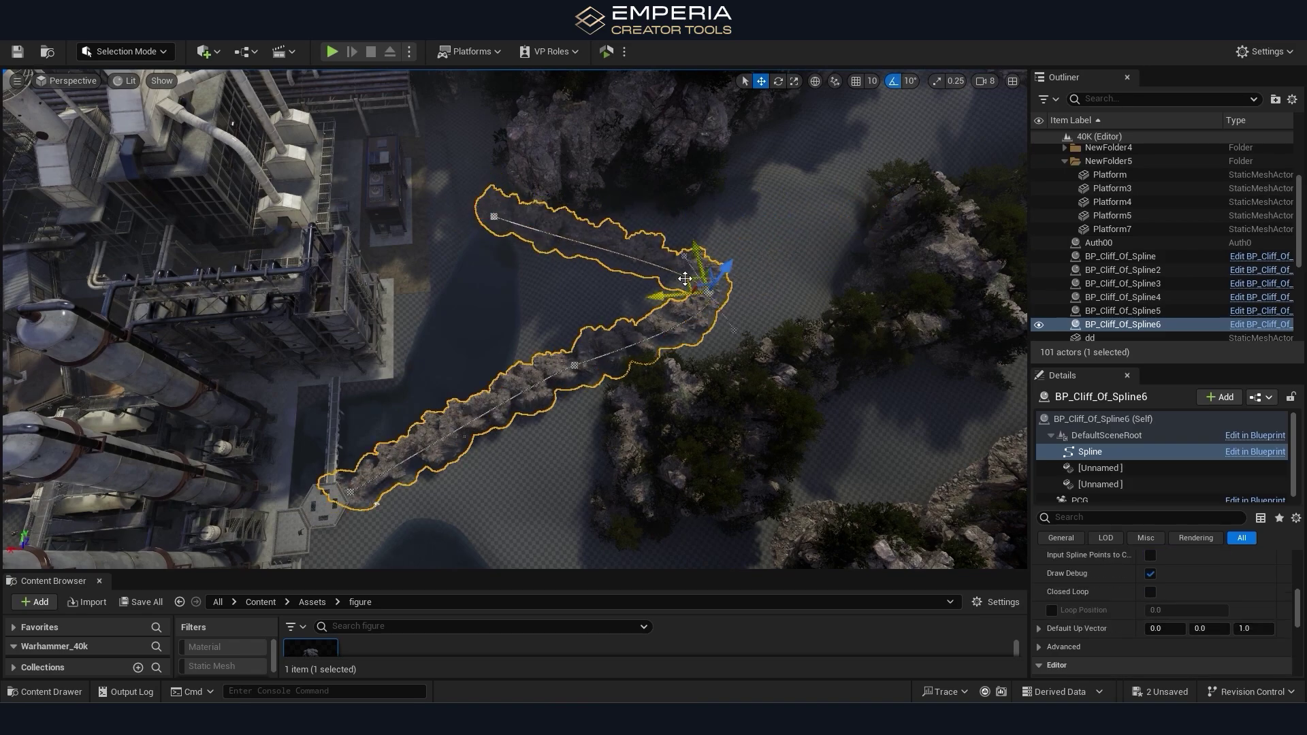
pyautogui.moveTo(685, 279); pyautogui.dragTo(602, 290)
pyautogui.moveTo(516, 296); pyautogui.dragTo(511, 294)
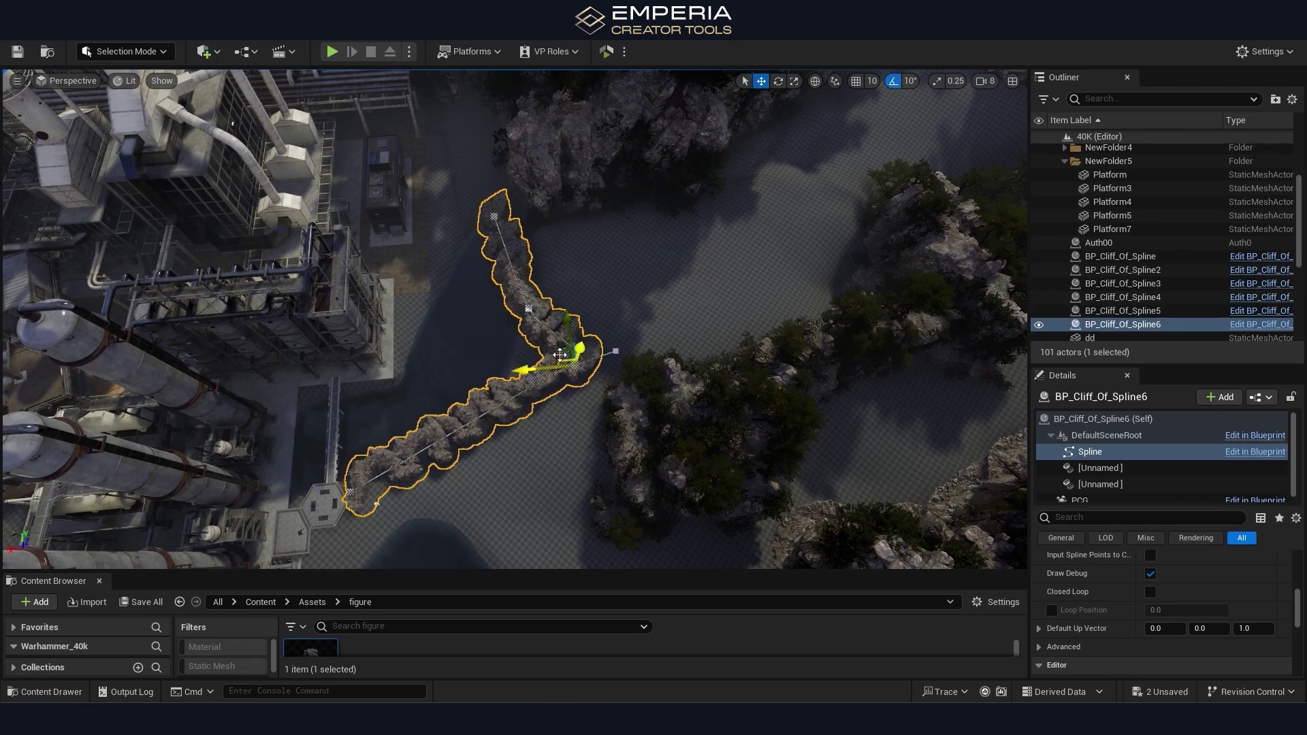
pyautogui.moveTo(560, 354); pyautogui.dragTo(475, 384)
# Select the whole BP_Cliff_Of_Spline6 actor and lower it so the rock ridge sinks toward the waterline.
pyautogui.moveTo(504, 443); pyautogui.dragTo(401, 415, button='right')
pyautogui.press('w')
pyautogui.moveTo(461, 383); pyautogui.dragTo(521, 402, button='right')
pyautogui.press('s')
pyautogui.press('w')
pyautogui.press('a')
pyautogui.click(585, 347)
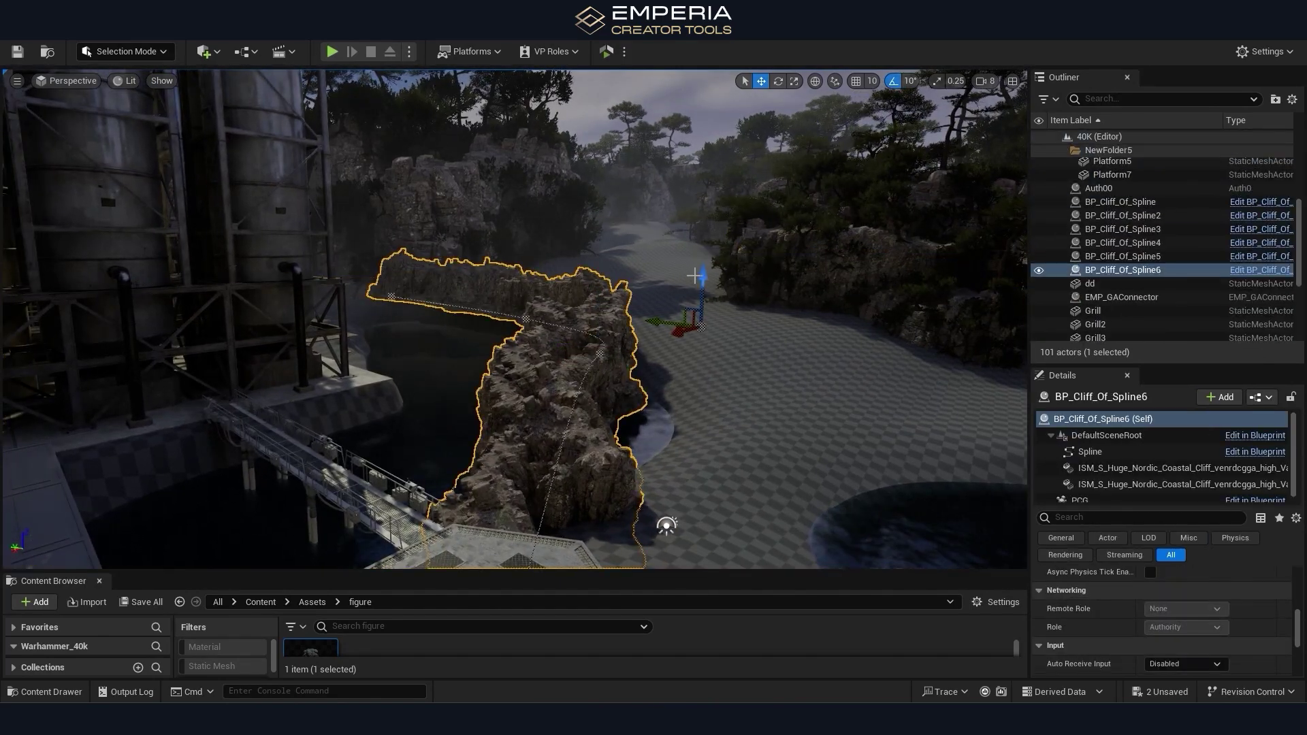
pyautogui.moveTo(696, 283); pyautogui.dragTo(696, 314)
# Move the near spline points of BP_Cliff_Of_Spline6 so the ridge curves along the shoreline toward the strip between the pools.
pyautogui.press('s')
pyautogui.moveTo(808, 277); pyautogui.dragTo(694, 299, button='right')
pyautogui.moveTo(849, 347); pyautogui.dragTo(834, 333, button='right')
pyautogui.press('s')
pyautogui.click(364, 471)
pyautogui.moveTo(365, 471); pyautogui.dragTo(739, 375)
pyautogui.press('d')
pyautogui.moveTo(740, 375); pyautogui.dragTo(683, 368, button='right')
pyautogui.moveTo(682, 415); pyautogui.dragTo(517, 407)
pyautogui.press('a')
pyautogui.moveTo(517, 406); pyautogui.dragTo(674, 422, button='right')
pyautogui.moveTo(565, 487); pyautogui.dragTo(640, 462)
pyautogui.moveTo(655, 413)
pyautogui.mouseDown()
pyautogui.moveTo(665, 353)
pyautogui.moveTo(673, 404)
pyautogui.mouseUp()
pyautogui.moveTo(680, 405); pyautogui.dragTo(682, 394, button='right')
pyautogui.press('d')
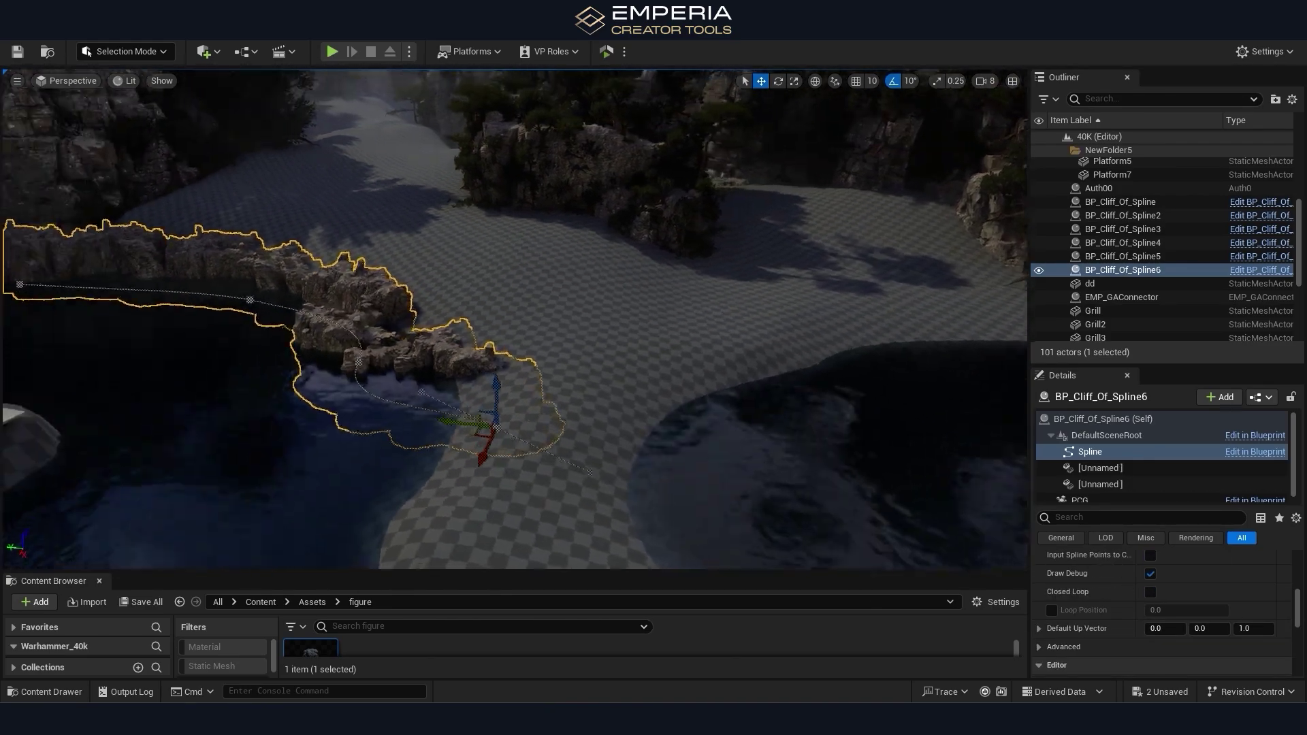
# Extend BP_Cliff_Of_Spline6 with additional spline points along the shore of the second pool and adjust their height and position.
pyautogui.keyDown('alt'); pyautogui.moveTo(480, 434); pyautogui.dragTo(803, 377); pyautogui.keyUp('alt')
pyautogui.moveTo(803, 377); pyautogui.dragTo(857, 371, button='right')
pyautogui.keyDown('alt'); pyautogui.moveTo(634, 373); pyautogui.dragTo(753, 336); pyautogui.keyUp('alt')
pyautogui.click(643, 366)
pyautogui.moveTo(639, 321); pyautogui.dragTo(638, 297)
pyautogui.moveTo(627, 351); pyautogui.dragTo(785, 359)
pyautogui.click(525, 418)
pyautogui.moveTo(526, 371); pyautogui.dragTo(526, 358)
pyautogui.moveTo(525, 414); pyautogui.dragTo(550, 434)
pyautogui.moveTo(550, 434); pyautogui.dragTo(570, 407, button='right')
# Add a Scatter On Mesh actor from the Emperia PCG Tools to the open ground by the shore rocks.
pyautogui.moveTo(461, 243); pyautogui.dragTo(538, 326, button='right')
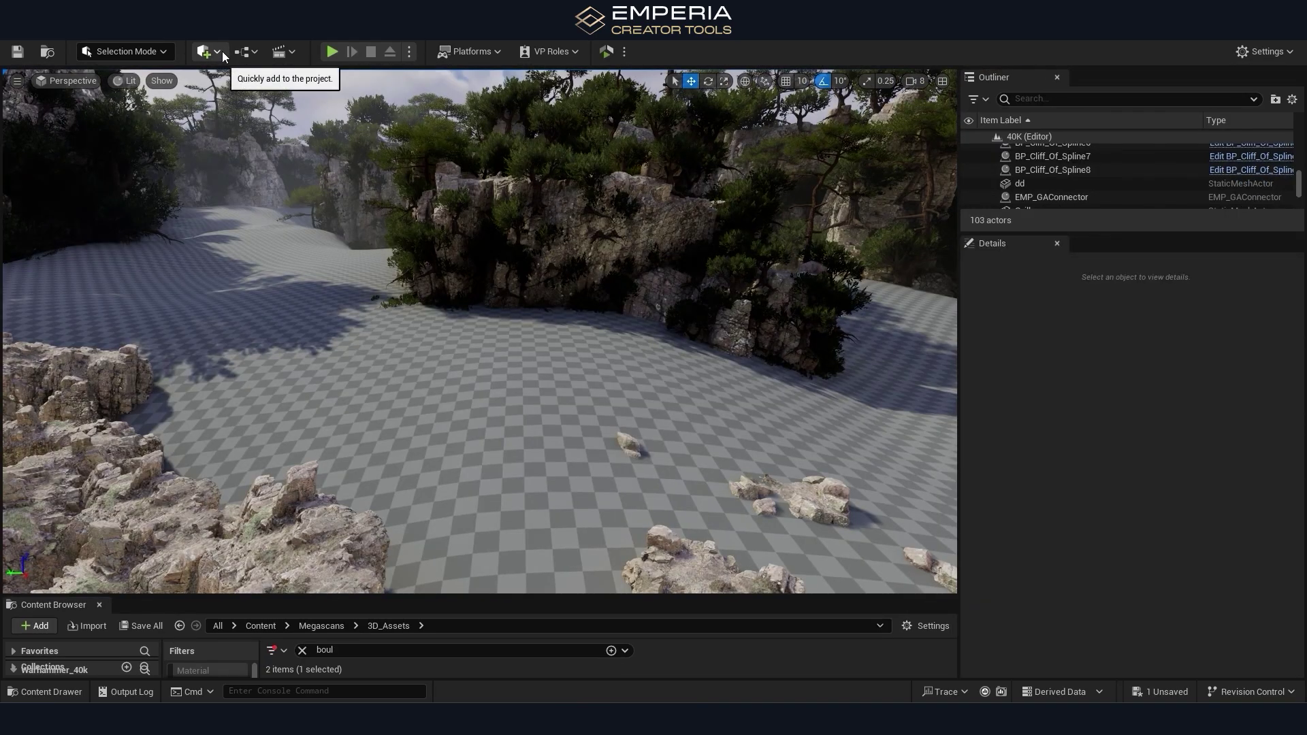
pyautogui.click(206, 51)
pyautogui.moveTo(298, 365)
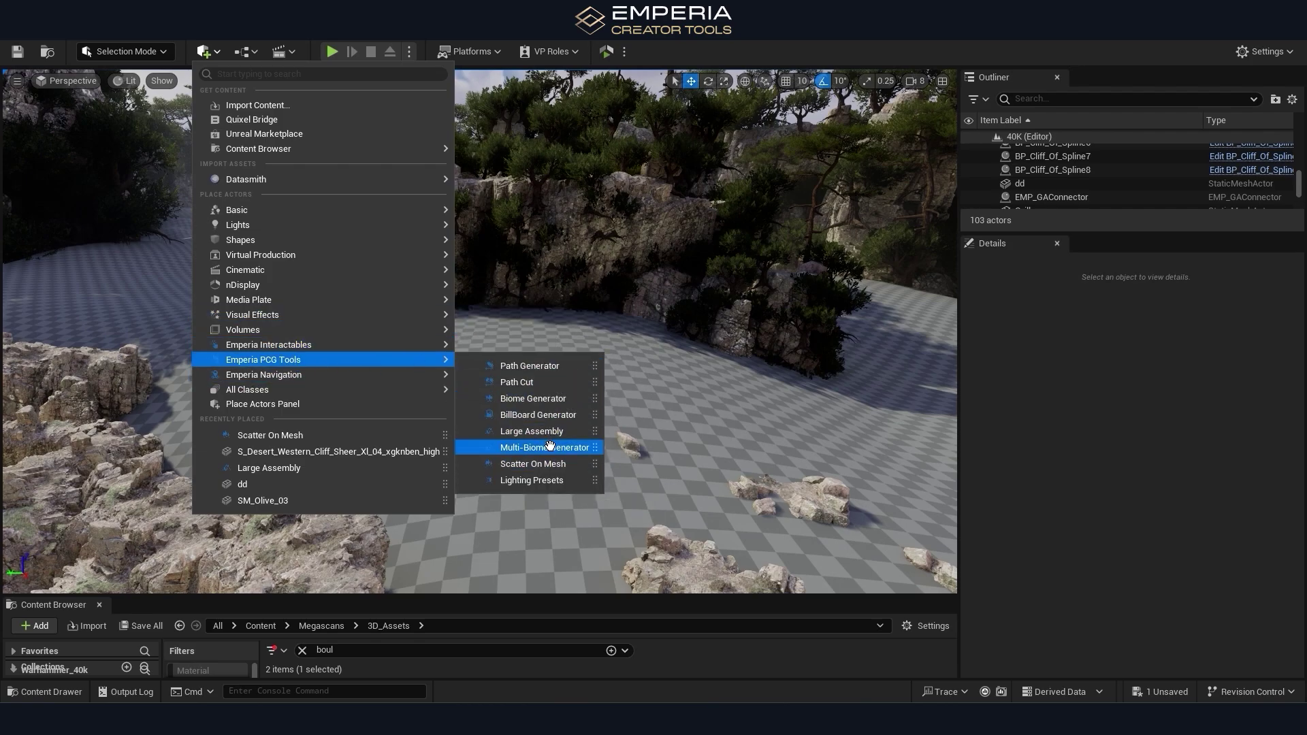
pyautogui.click(537, 464)
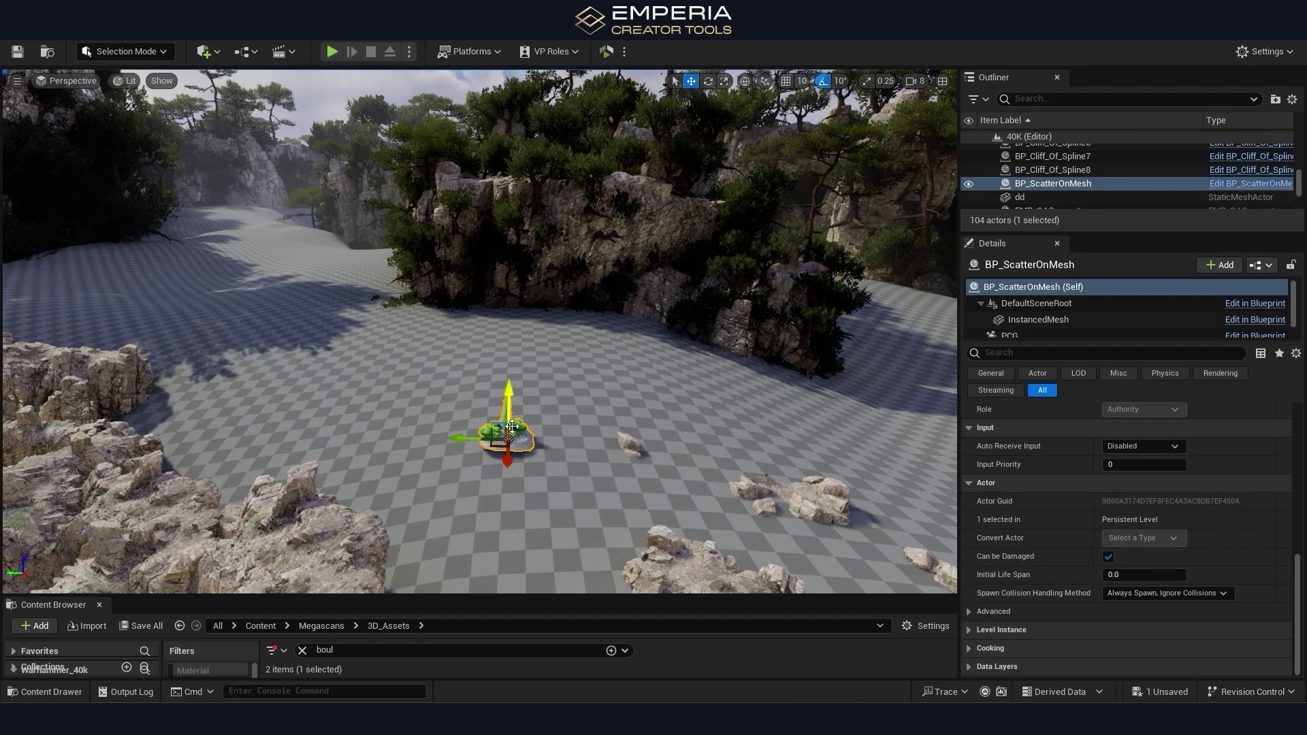
# Clear the "boul" asset search and assign the S_Desert_Western_Cliff_Sheer mesh as the Main Mesh of BP_ScatterOnMesh.
pyautogui.moveTo(514, 596); pyautogui.dragTo(515, 456)
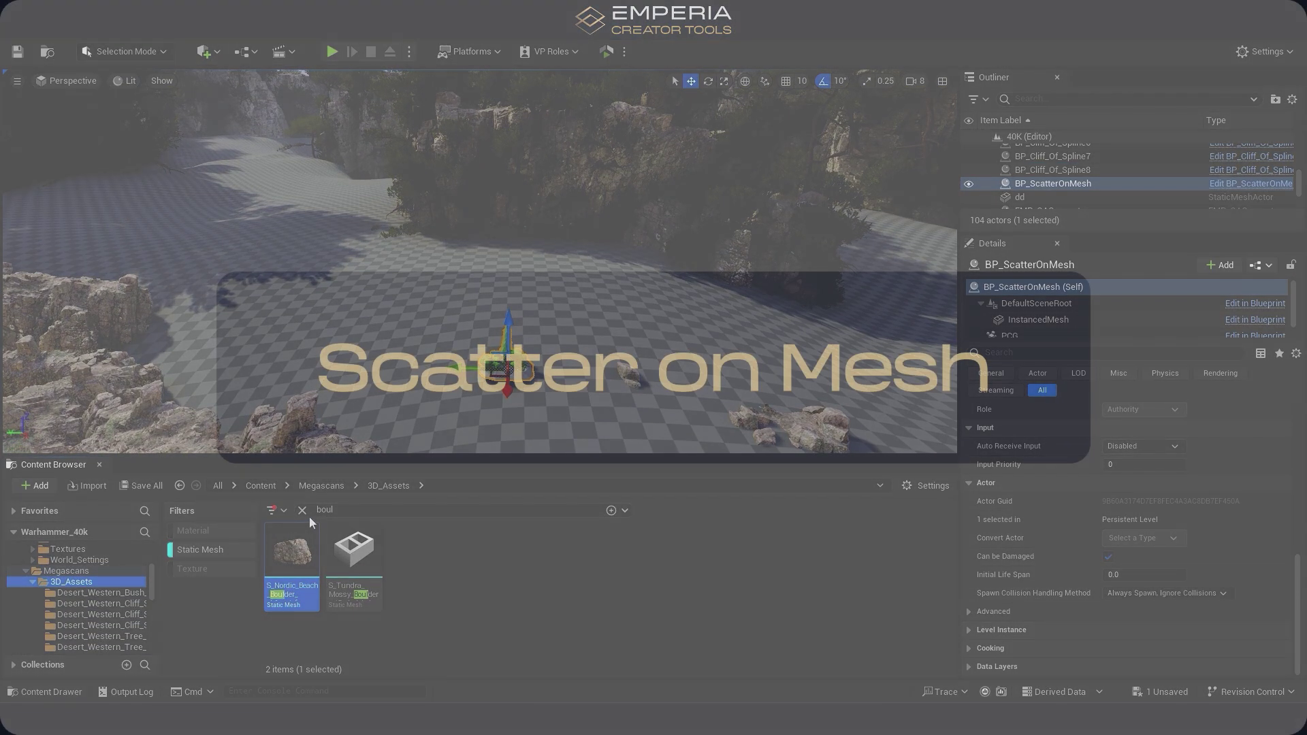
pyautogui.click(302, 509)
pyautogui.scroll(3, 487, 646)
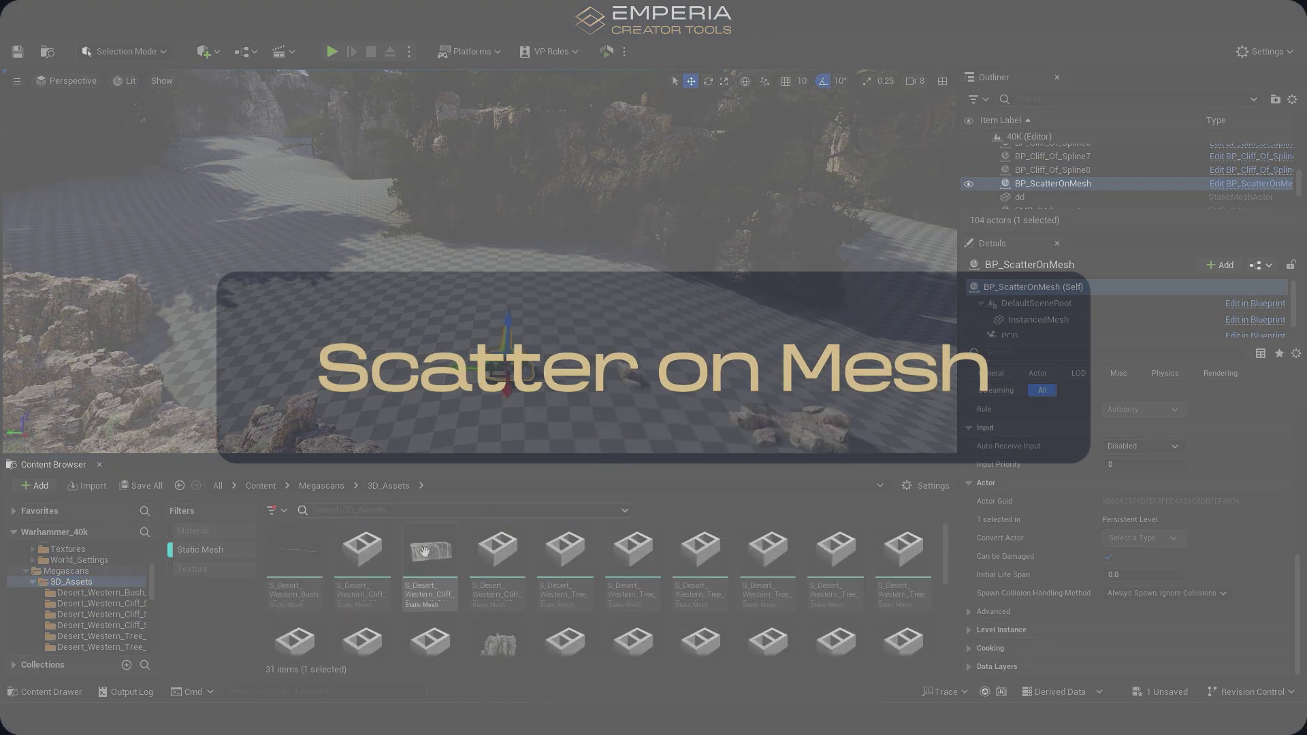
pyautogui.scroll(5, 1116, 596)
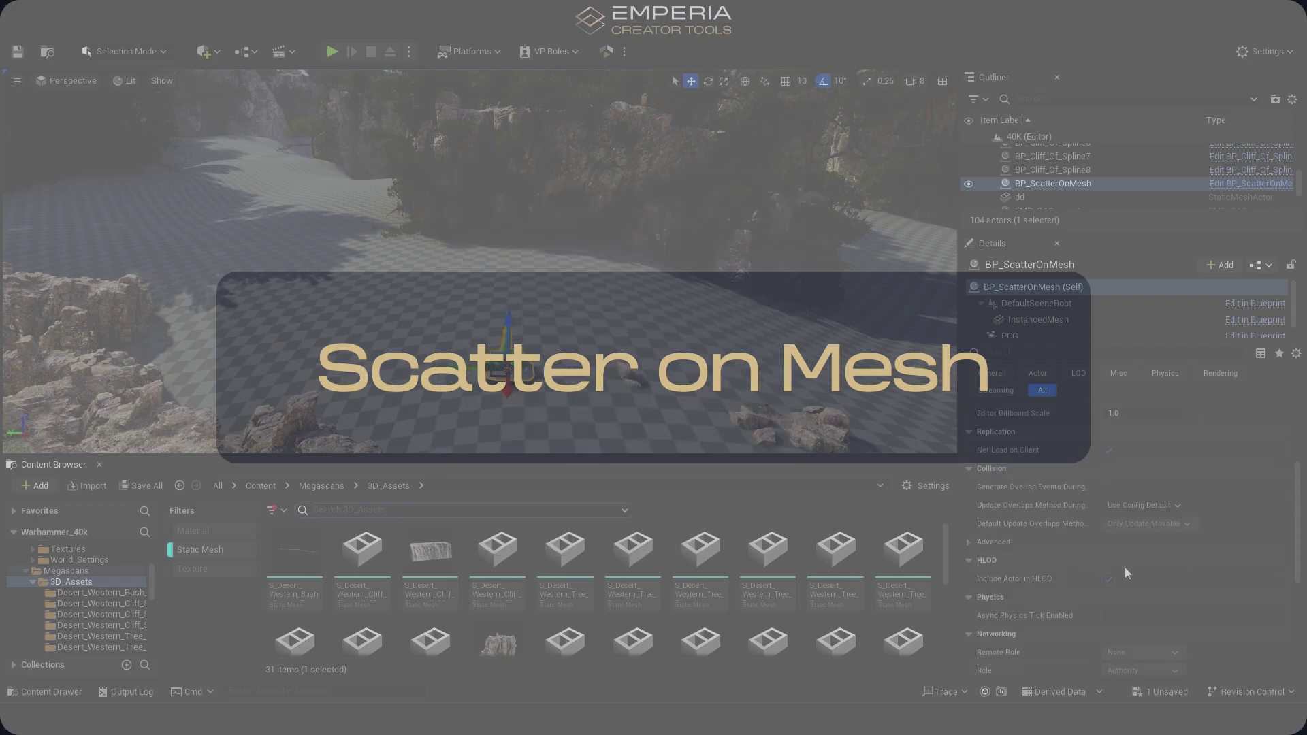
pyautogui.scroll(4, 1149, 577)
pyautogui.moveTo(430, 550); pyautogui.dragTo(1127, 468)
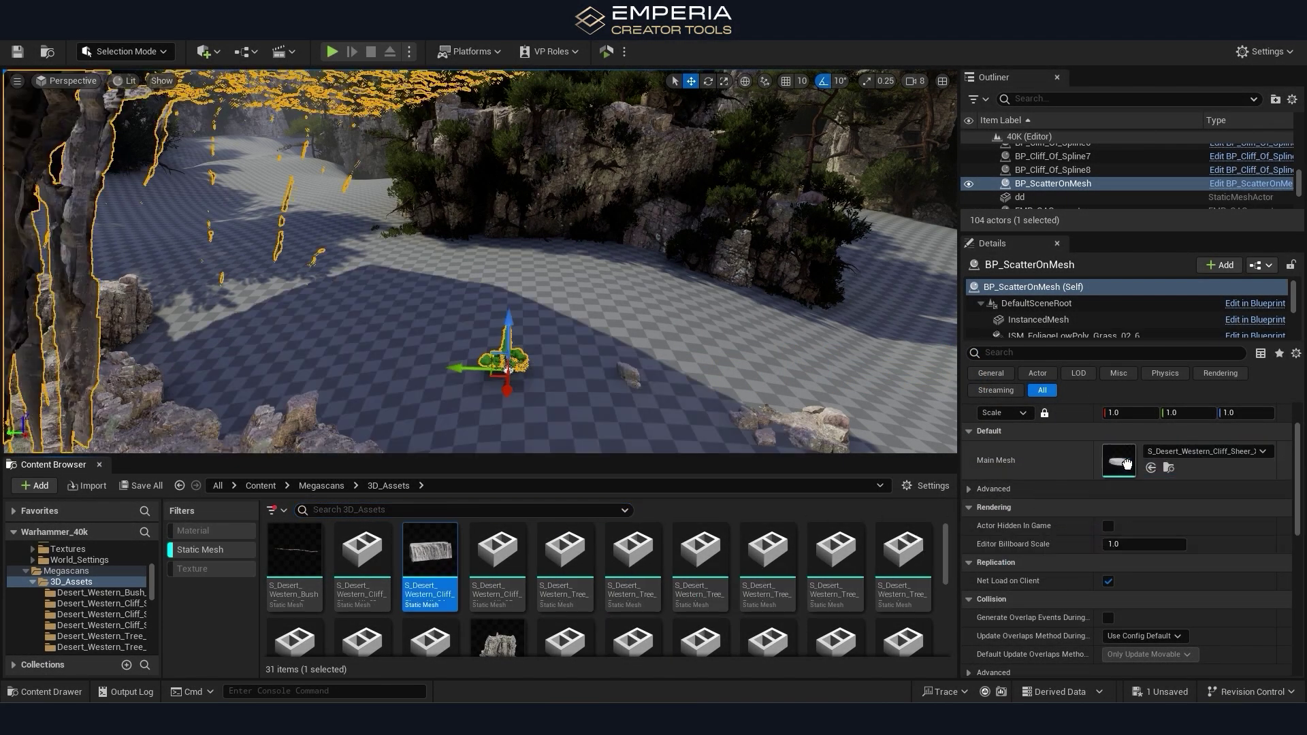
# Lower BP_ScatterOnMesh and position it in the gap between the shore rocks at the water's edge.
pyautogui.press('s')
pyautogui.moveTo(667, 306); pyautogui.dragTo(708, 303, button='right')
pyautogui.press('f')
pyautogui.moveTo(505, 269); pyautogui.dragTo(514, 376)
pyautogui.moveTo(496, 420); pyautogui.dragTo(557, 446)
pyautogui.moveTo(569, 395); pyautogui.dragTo(569, 406)
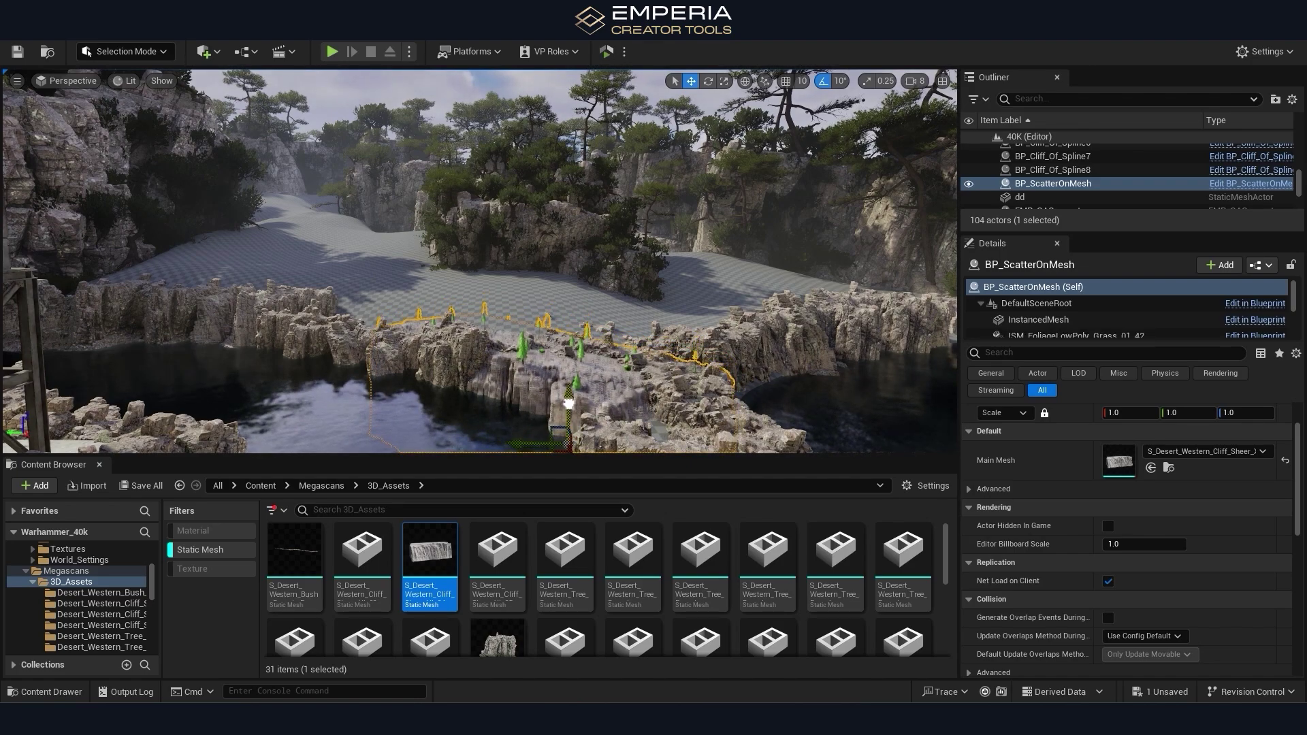
# In the PCG component of BP_ScatterOnMesh, override Grass Density with 0.
pyautogui.scroll(-3, 1043, 317)
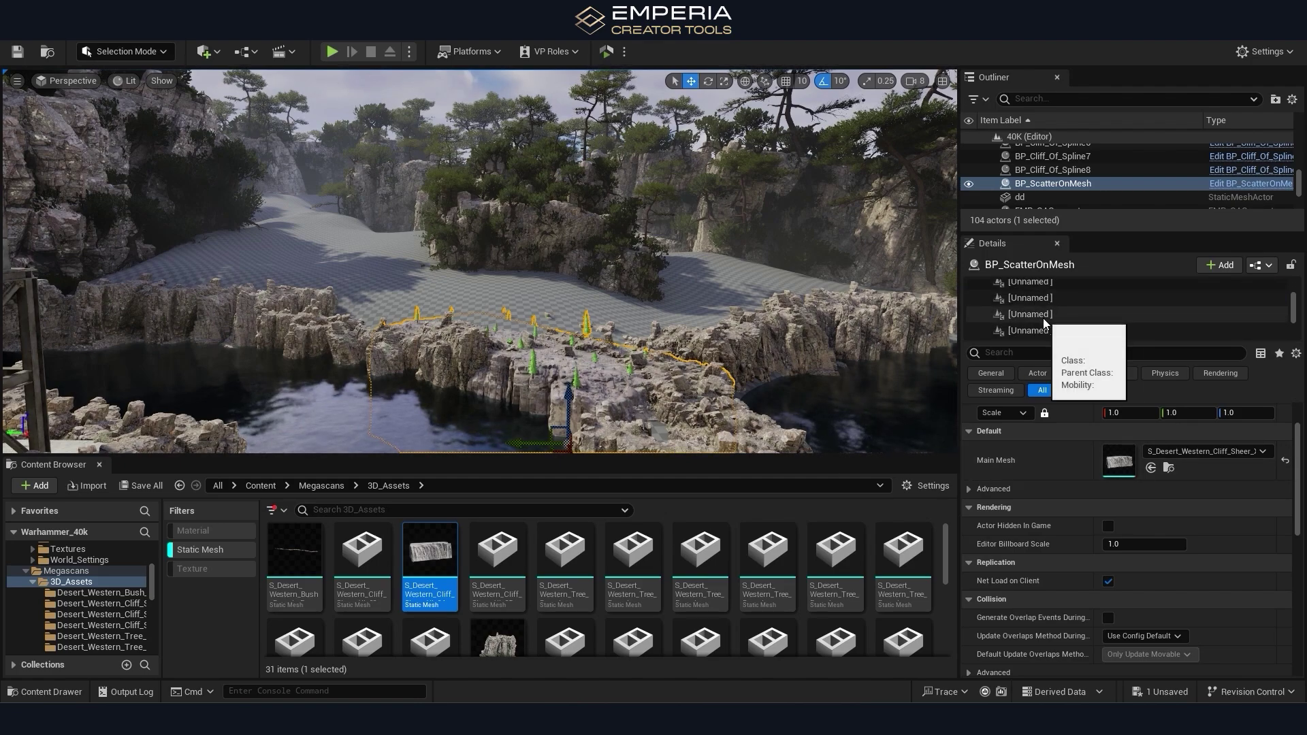
pyautogui.click(1044, 317)
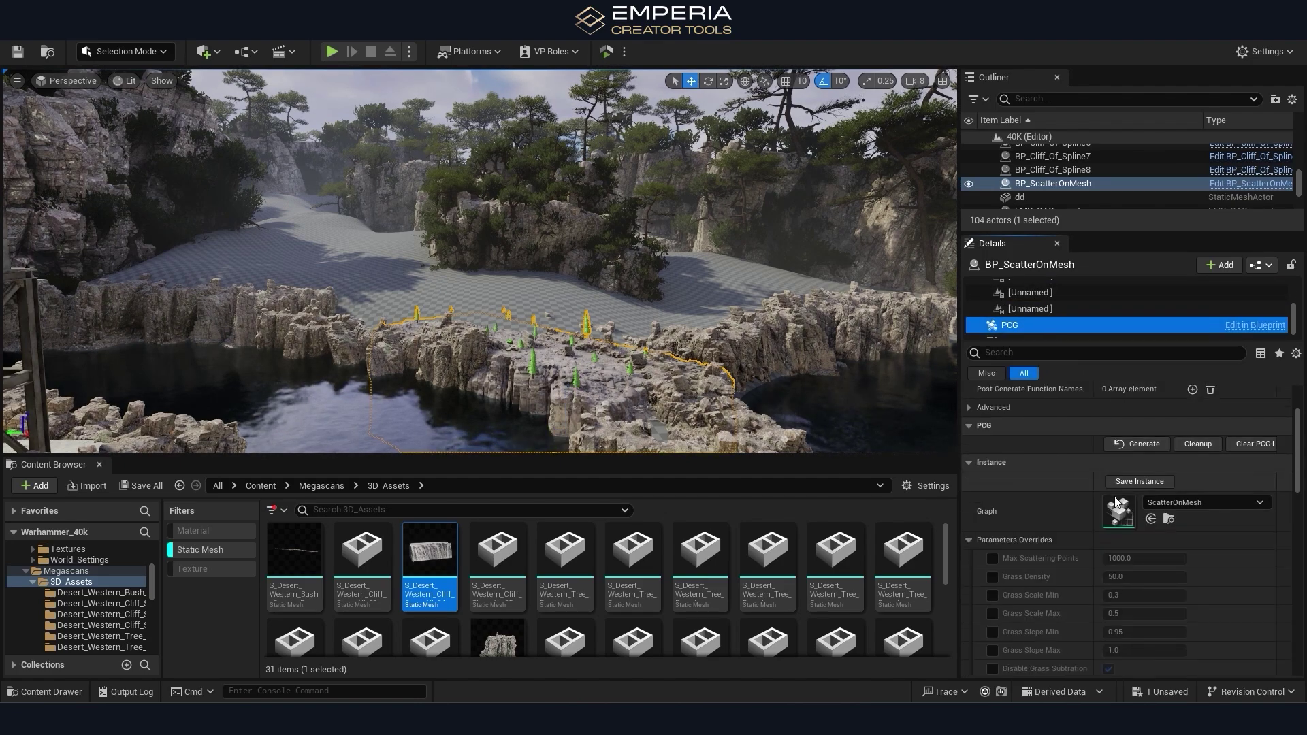
pyautogui.scroll(-1, 1082, 528)
pyautogui.click(992, 533)
pyautogui.click(1121, 534)
pyautogui.write('0')
pyautogui.press('Return')
# Override Tree Density with 0 and enable the Rocks Density override for the scatter actor.
pyautogui.scroll(-1, 1044, 610)
pyautogui.scroll(-1, 1044, 610)
pyautogui.click(994, 600)
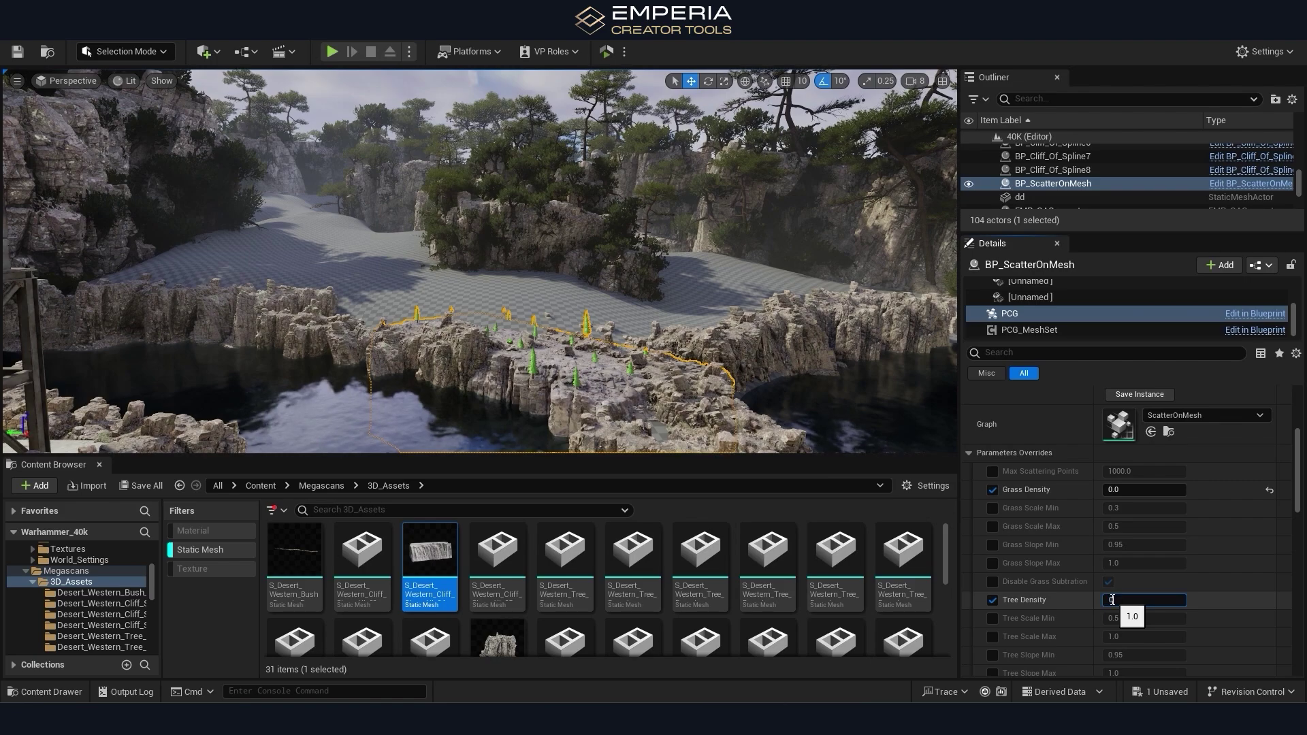
pyautogui.scroll(-6, 1163, 615)
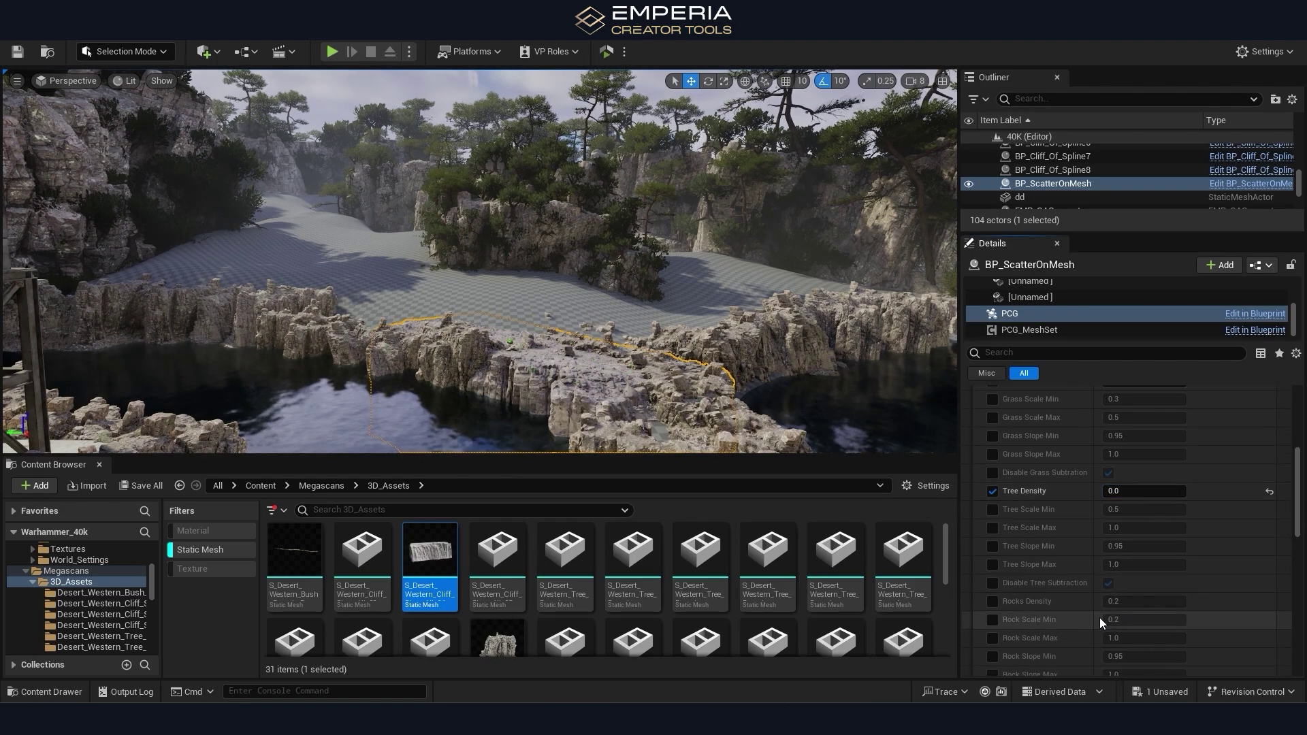
pyautogui.click(993, 580)
pyautogui.scroll(-6, 1165, 595)
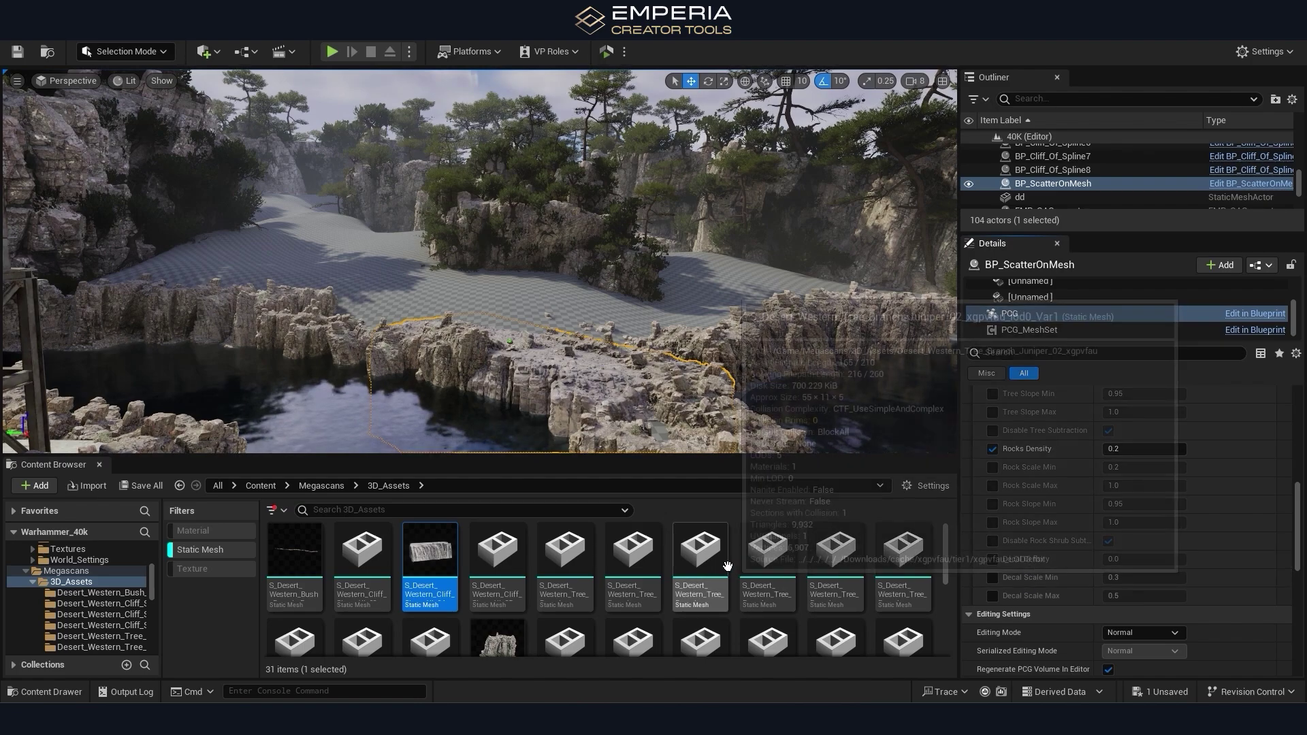
# Open the mesh sets of BP_ScatterOnMesh's PCG_MeshSet component and collapse the expanded Shrubs, Bushes and following entries.
pyautogui.click(1035, 327)
pyautogui.scroll(3, 1064, 558)
pyautogui.scroll(12, 995, 467)
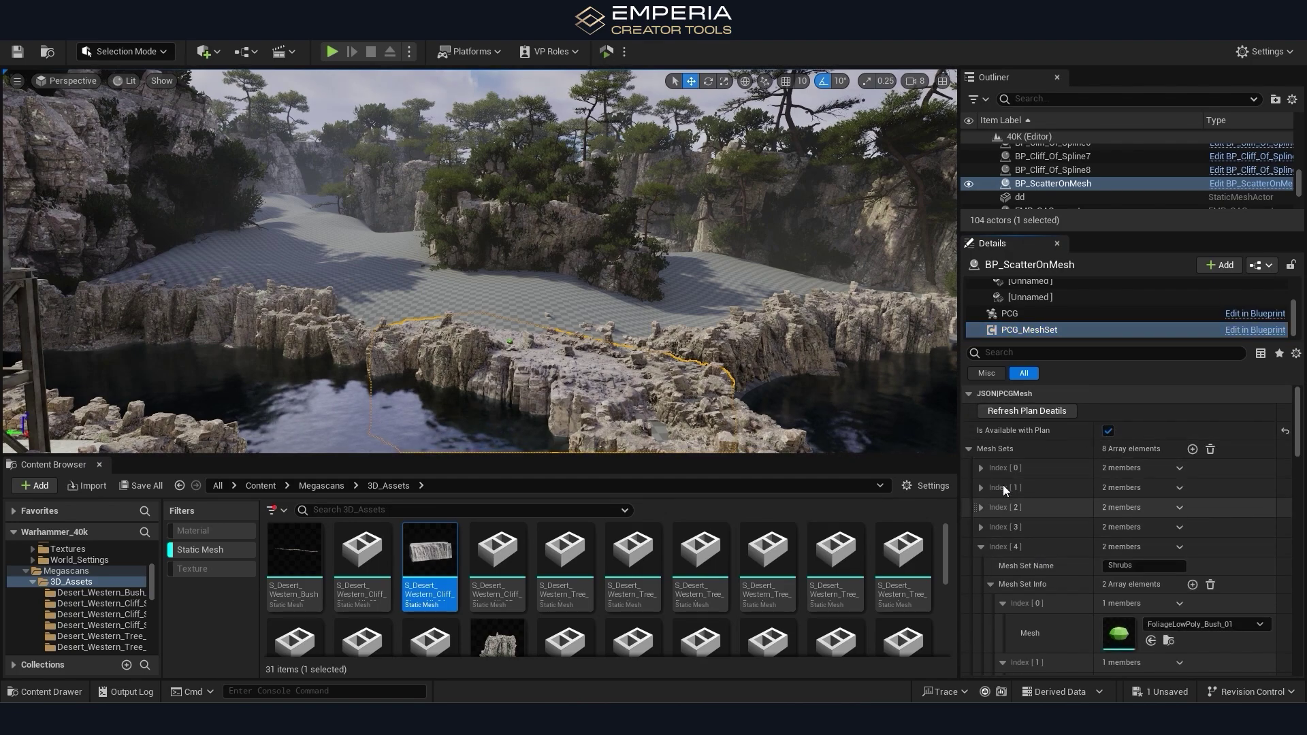
pyautogui.scroll(-3, 991, 463)
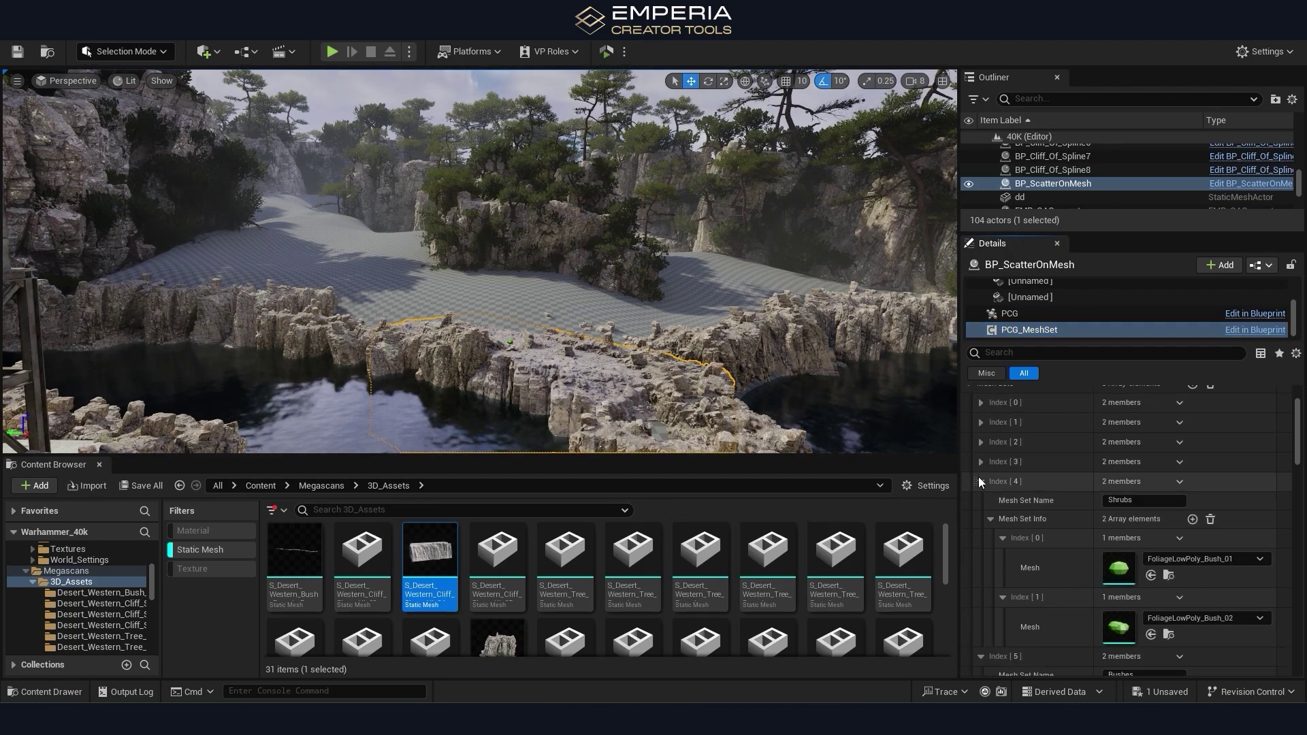
pyautogui.click(980, 481)
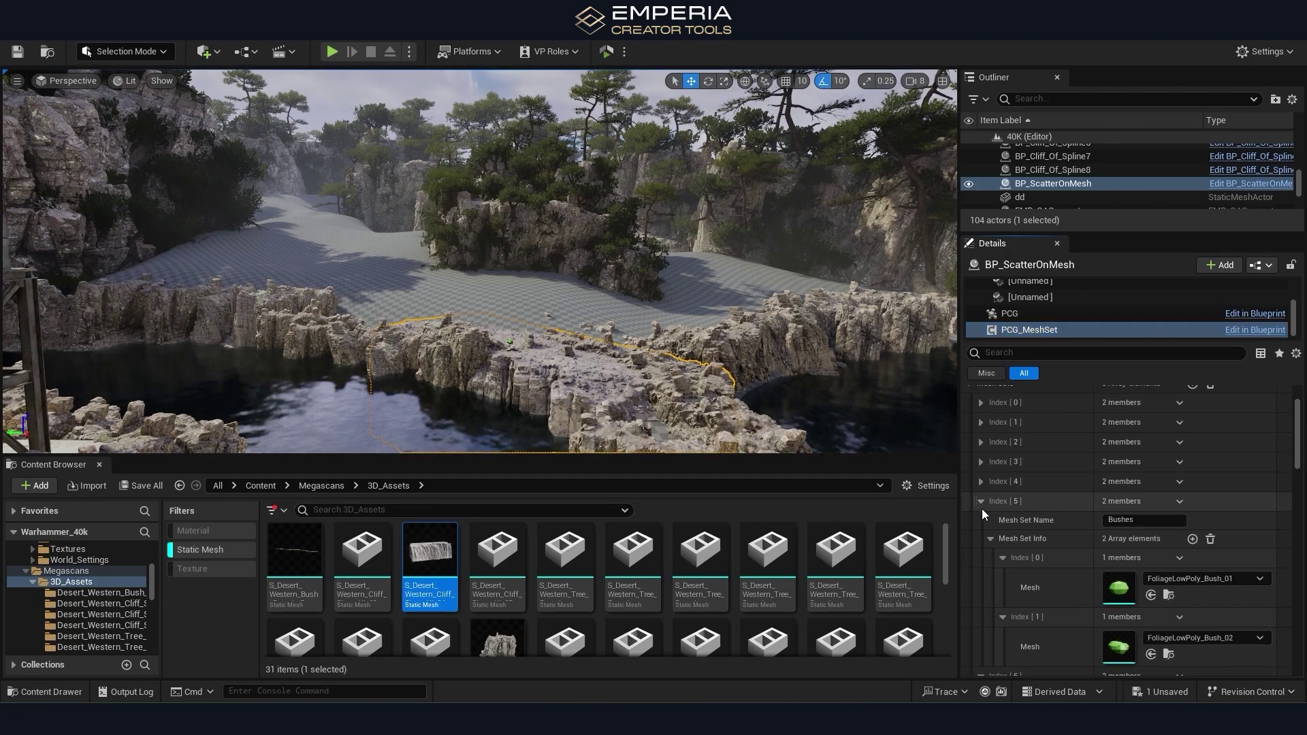
pyautogui.click(980, 503)
pyautogui.click(981, 521)
pyautogui.click(981, 540)
# Expand the third mesh entry of the AssemblyRocks&Shrubs set and open the Megascans folder in the asset tree.
pyautogui.click(981, 422)
pyautogui.click(990, 461)
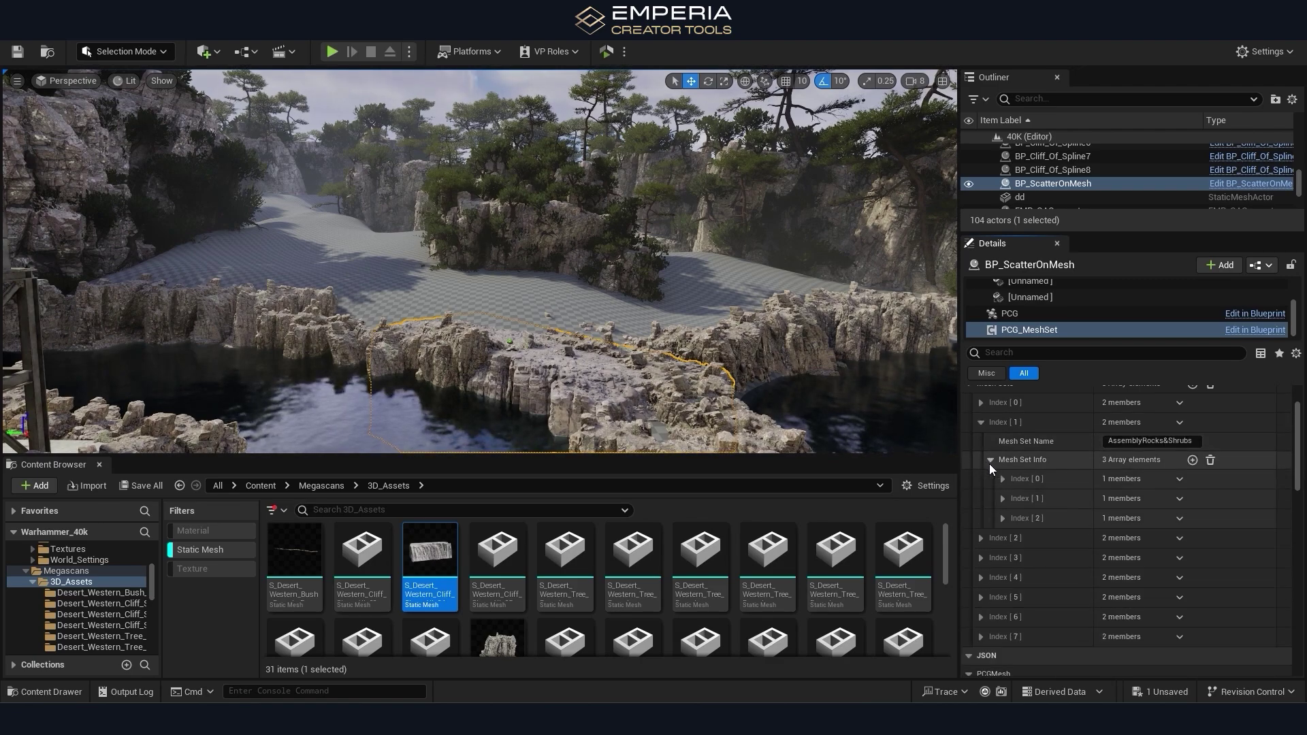
pyautogui.click(1003, 518)
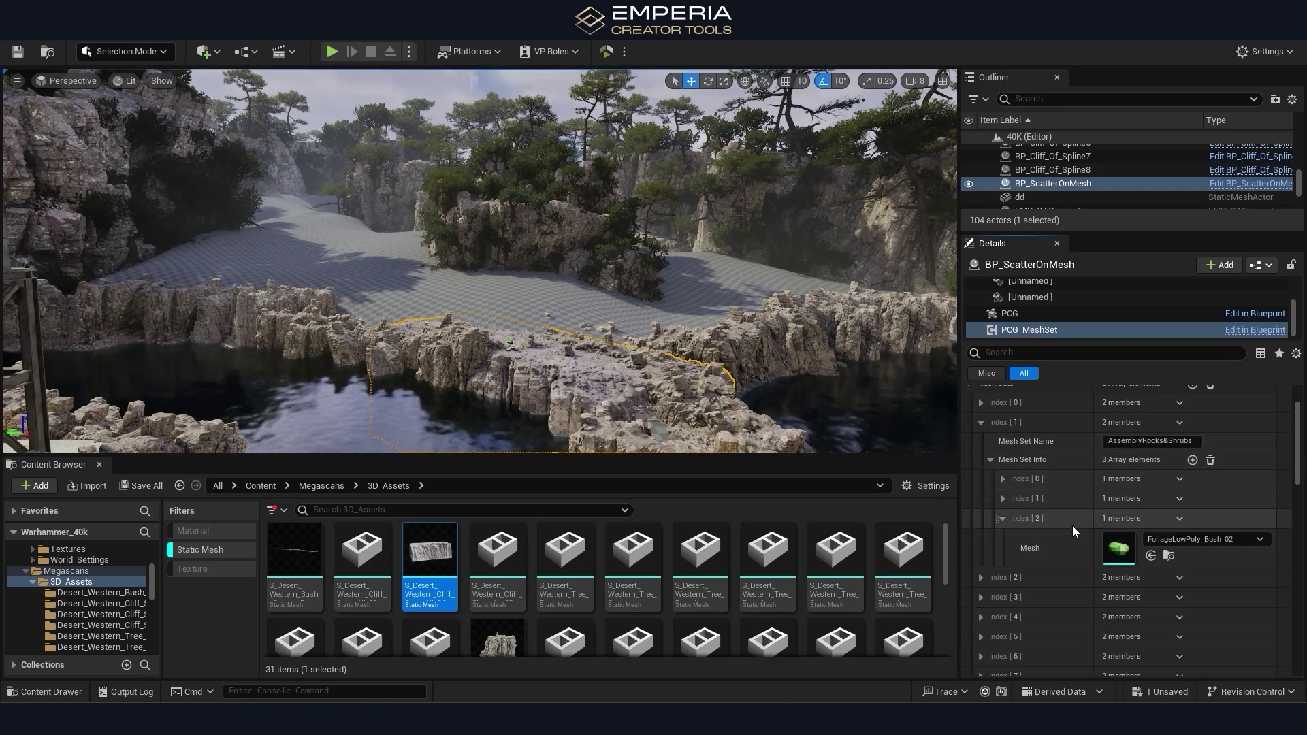
pyautogui.doubleClick(71, 571)
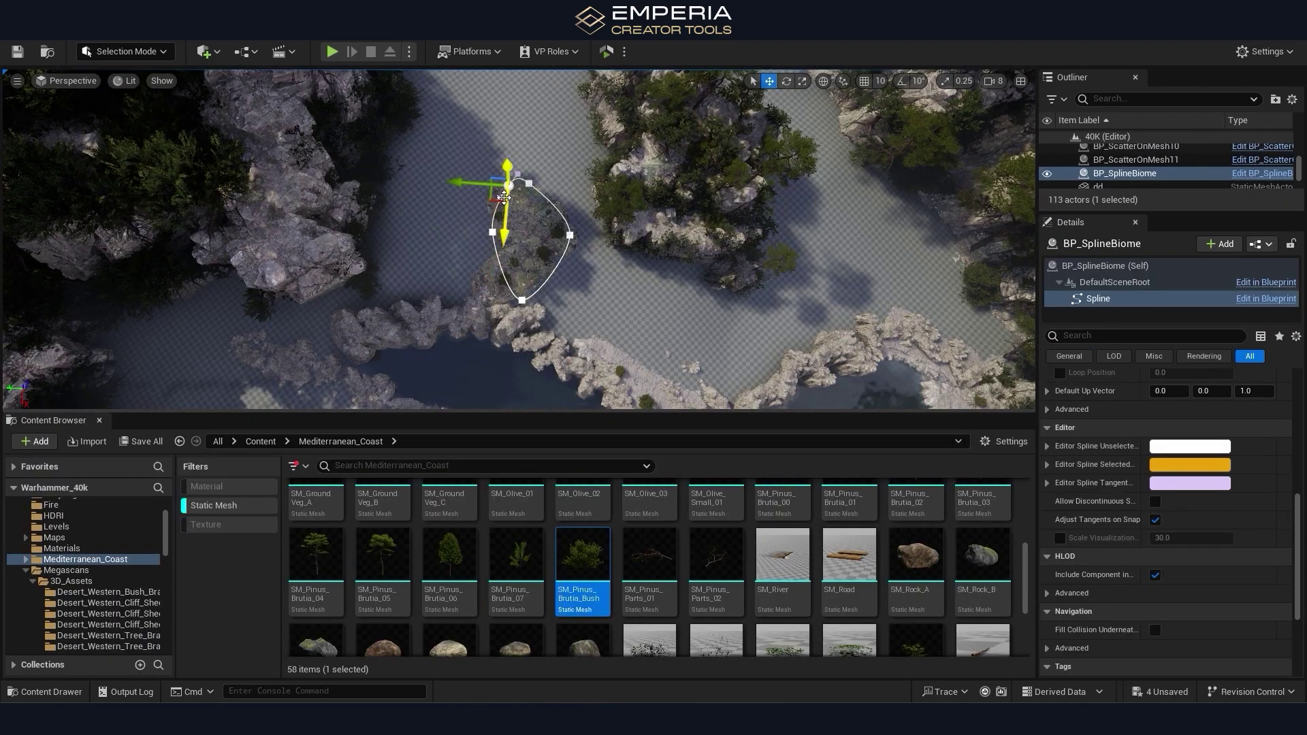
# Widen the BP_SplineBiome outline by moving its spline points out toward the surrounding cliffs and shoreline.
pyautogui.moveTo(503, 198); pyautogui.dragTo(402, 120)
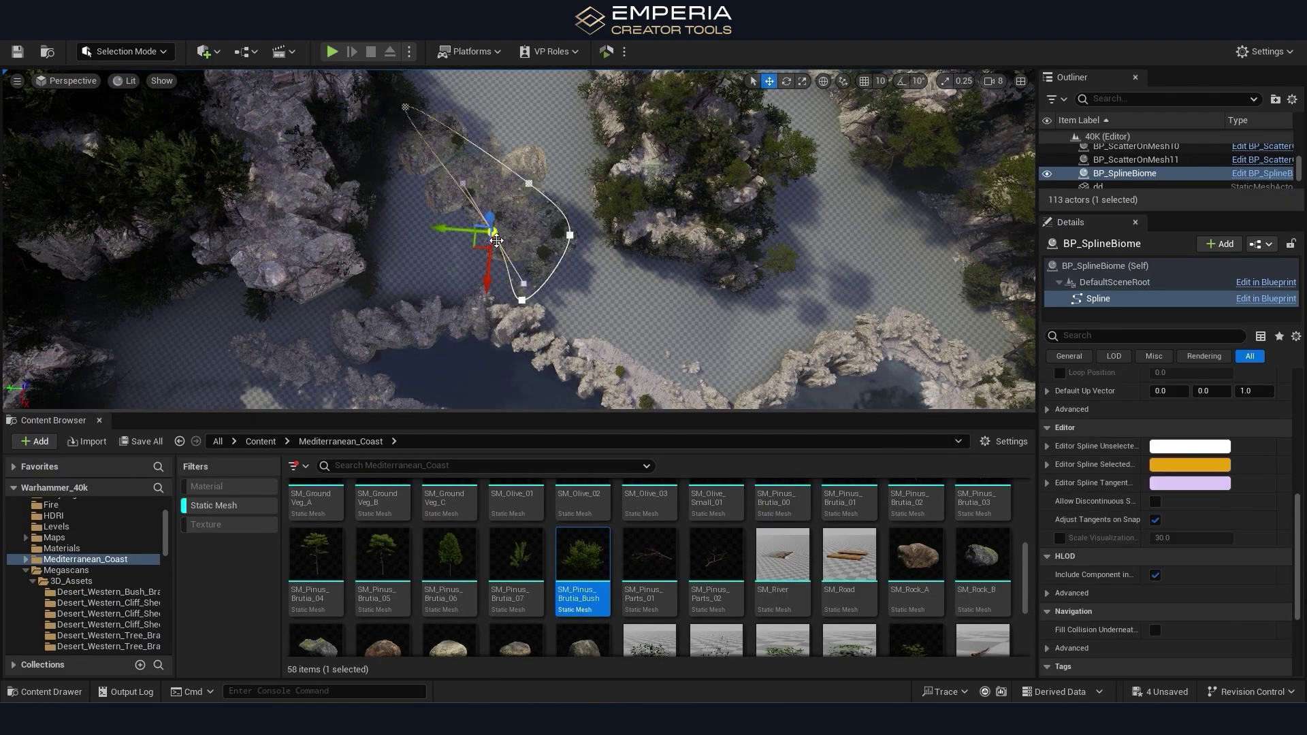
pyautogui.moveTo(482, 240); pyautogui.dragTo(357, 299)
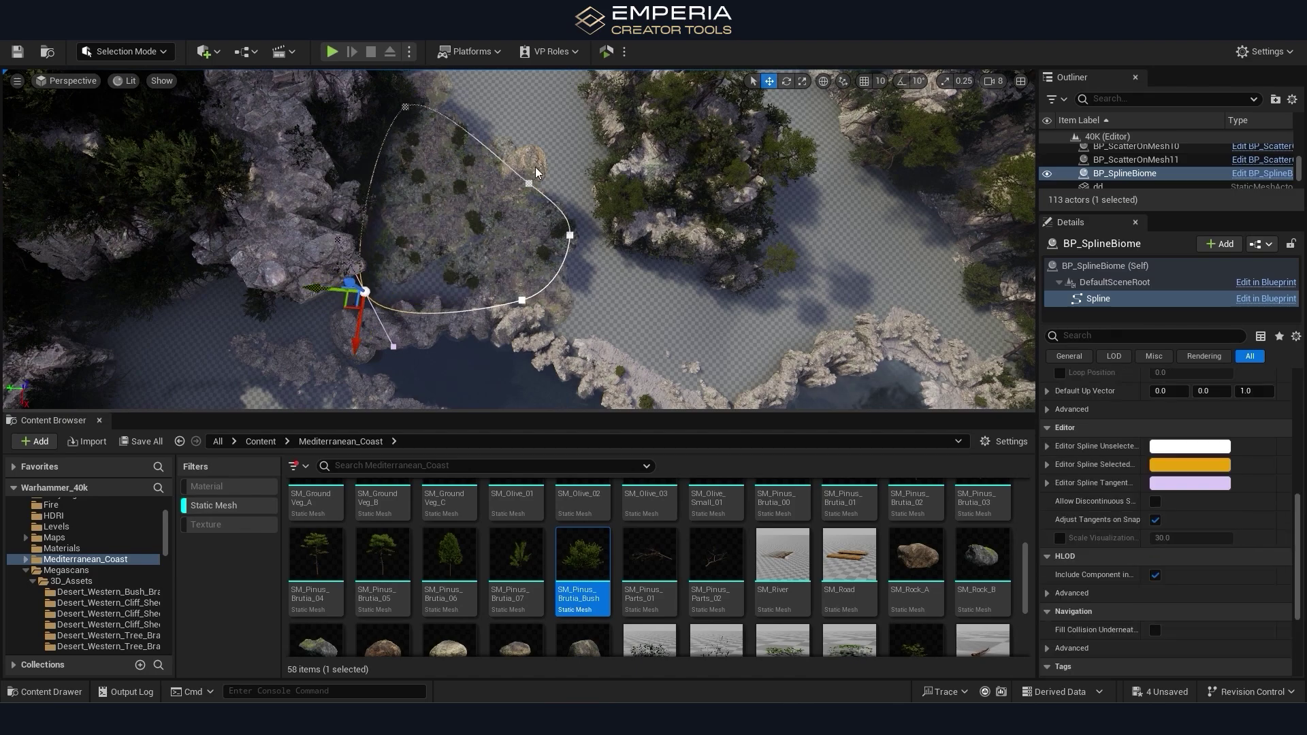
pyautogui.press('Escape')
pyautogui.click(519, 300)
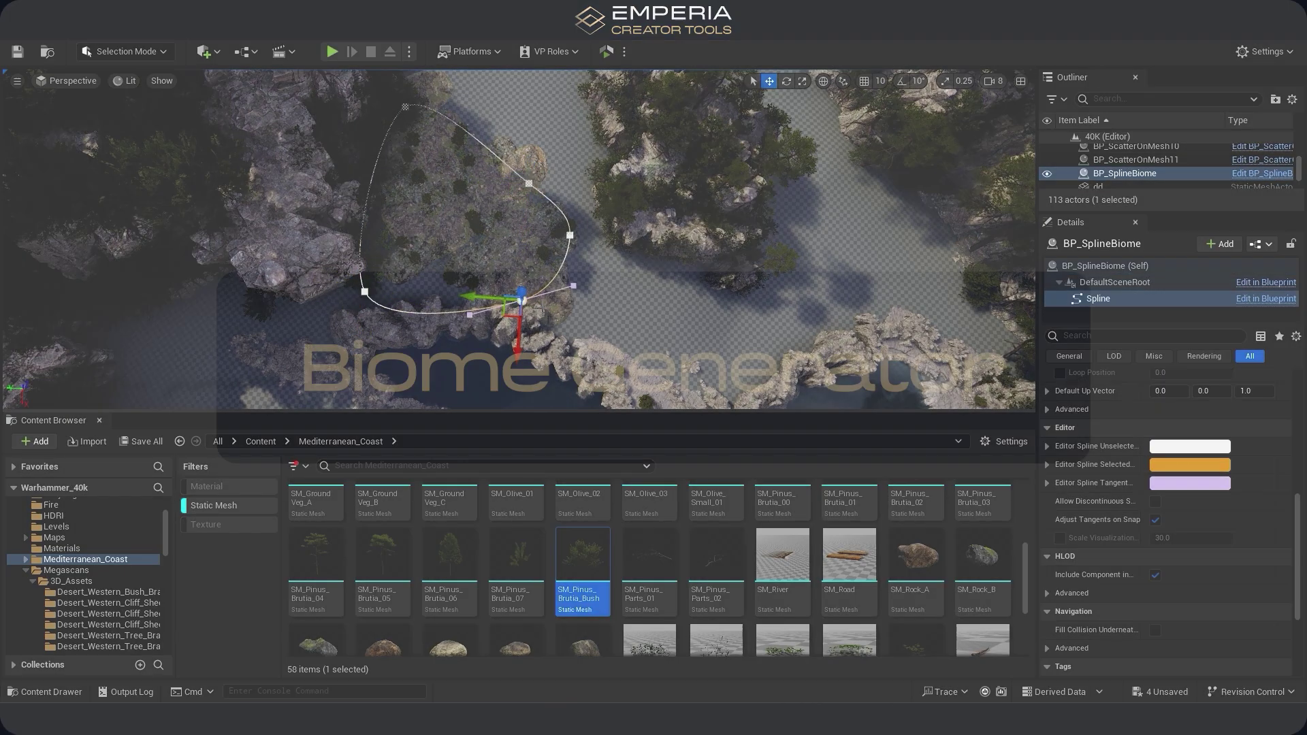
pyautogui.moveTo(506, 315); pyautogui.dragTo(614, 341)
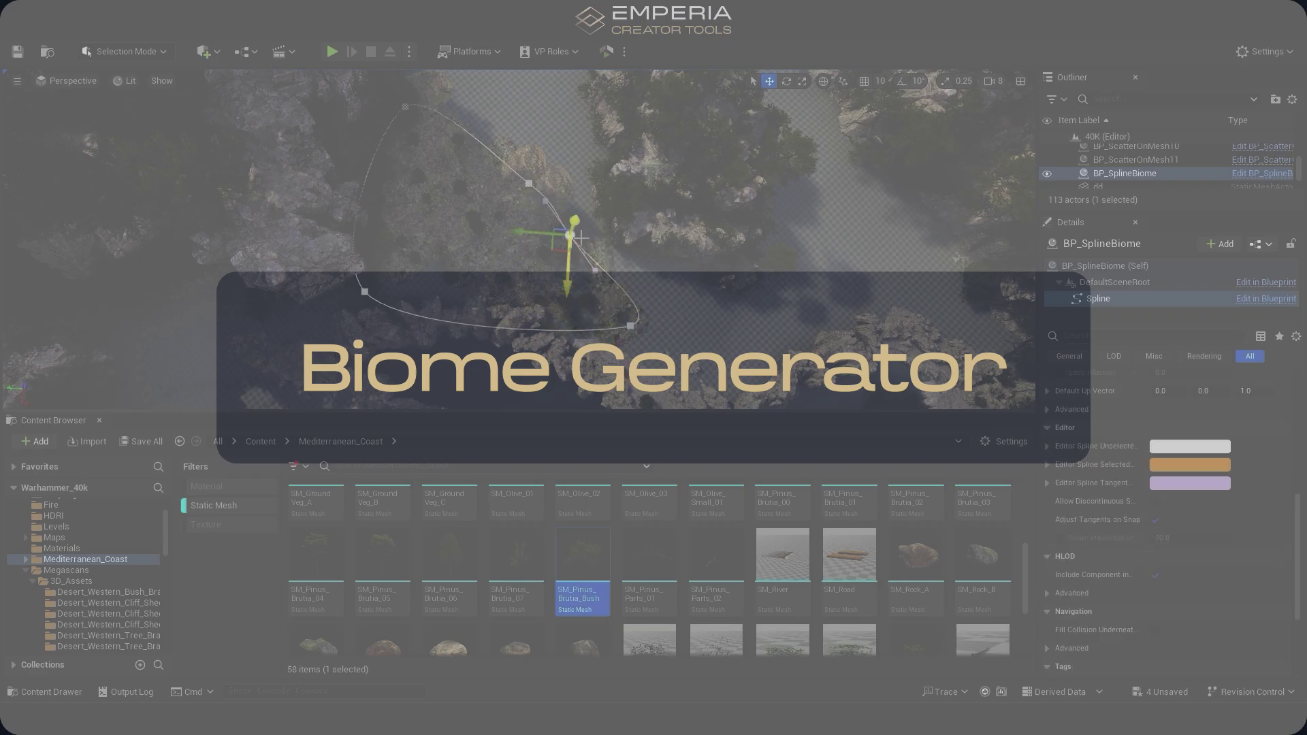
pyautogui.moveTo(556, 247); pyautogui.dragTo(580, 253)
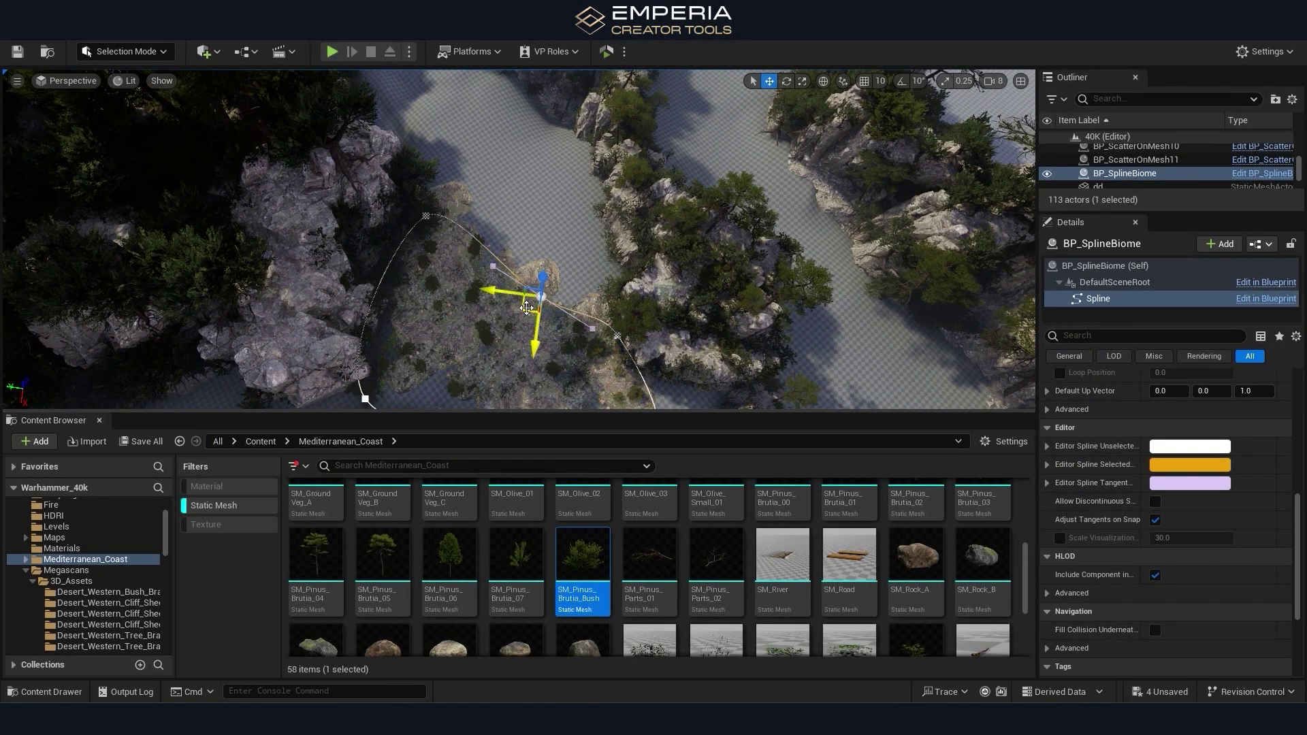
# Extend the biome spline inland by moving its upper points through the valley to the foot of the cliffs.
pyautogui.moveTo(526, 307); pyautogui.dragTo(570, 148)
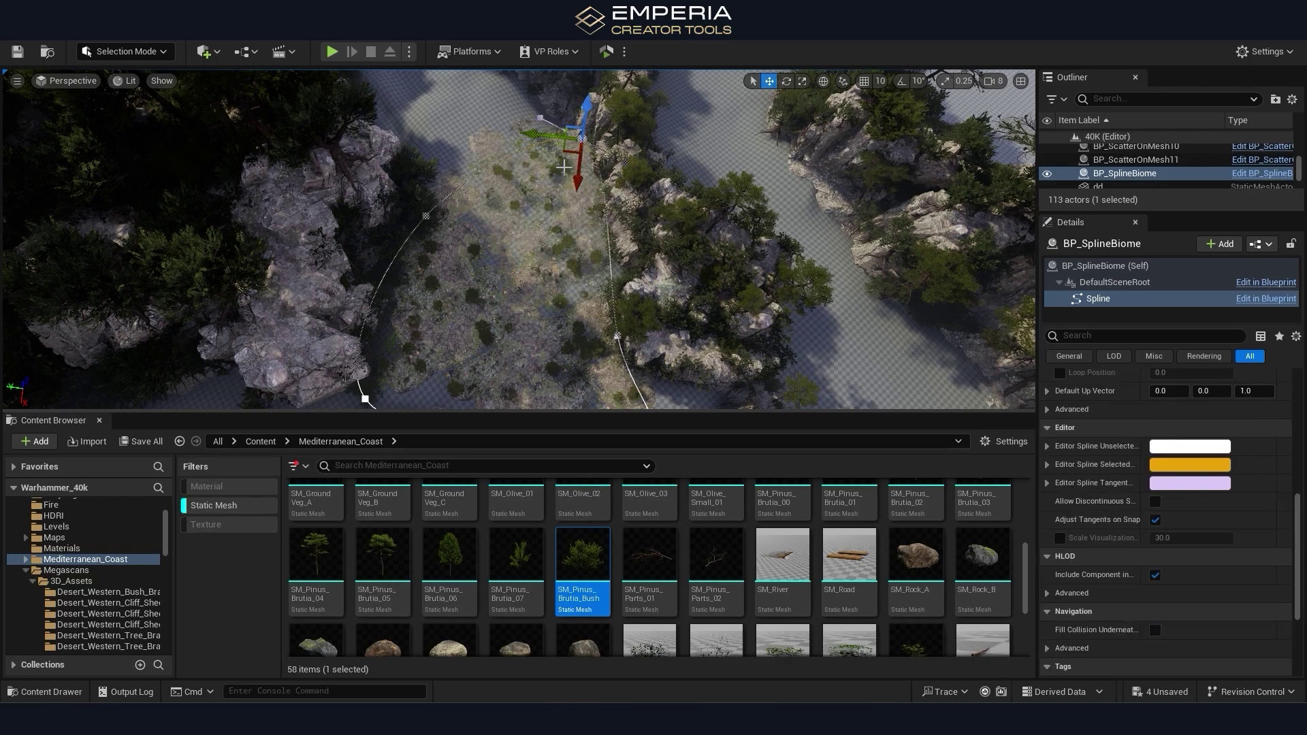
pyautogui.moveTo(585, 231); pyautogui.dragTo(607, 154, button='right')
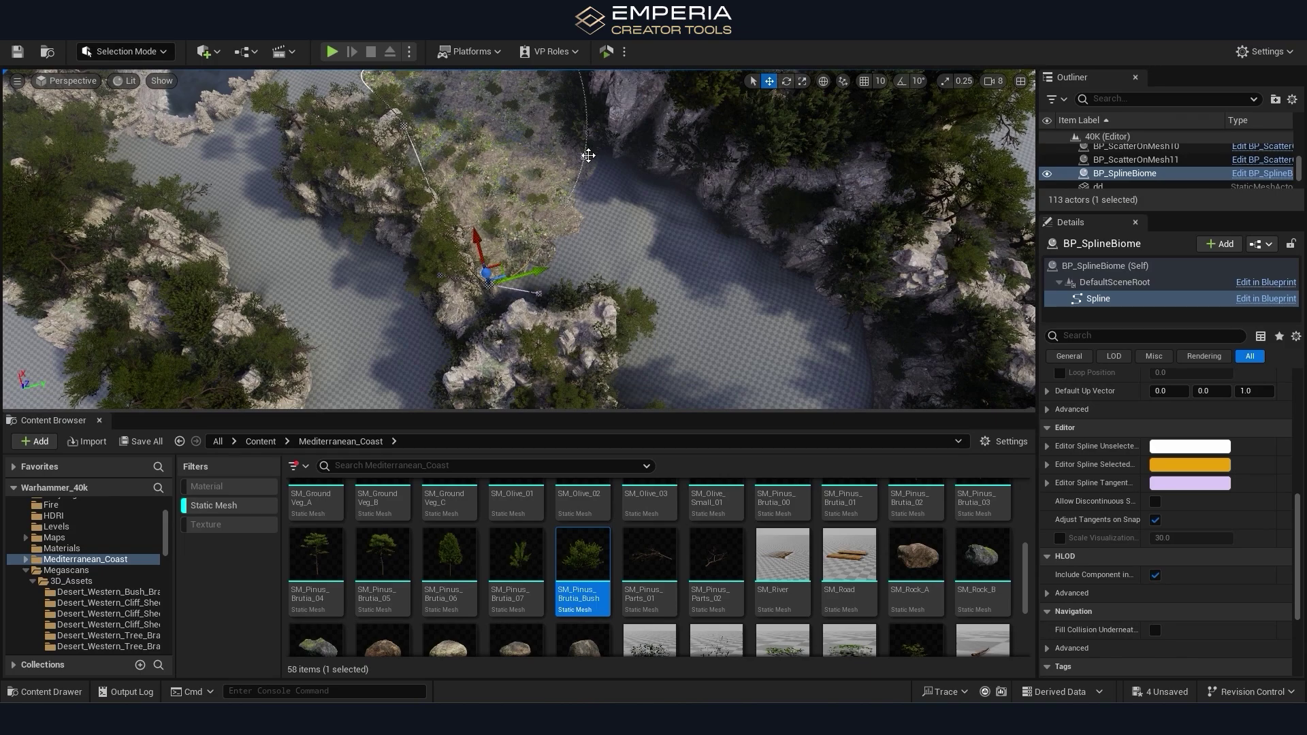
pyautogui.moveTo(597, 141); pyautogui.dragTo(604, 152)
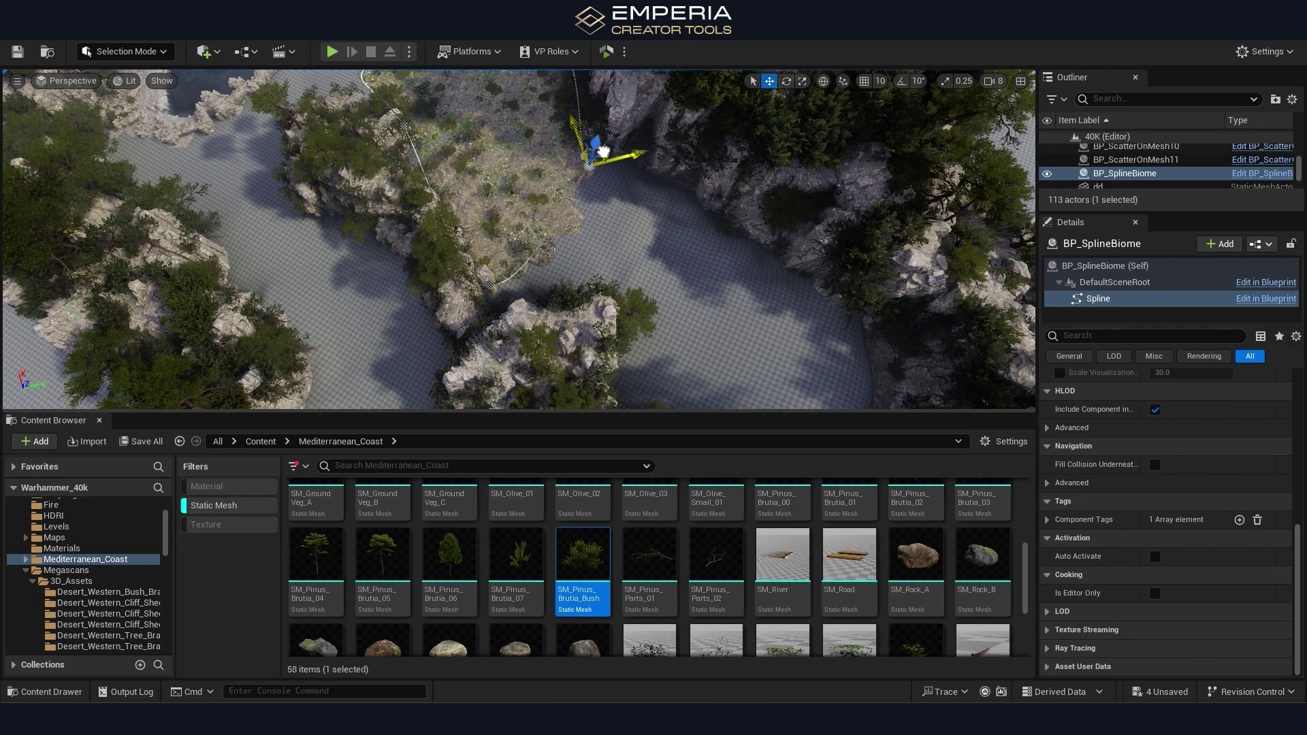
pyautogui.moveTo(737, 234); pyautogui.dragTo(765, 213)
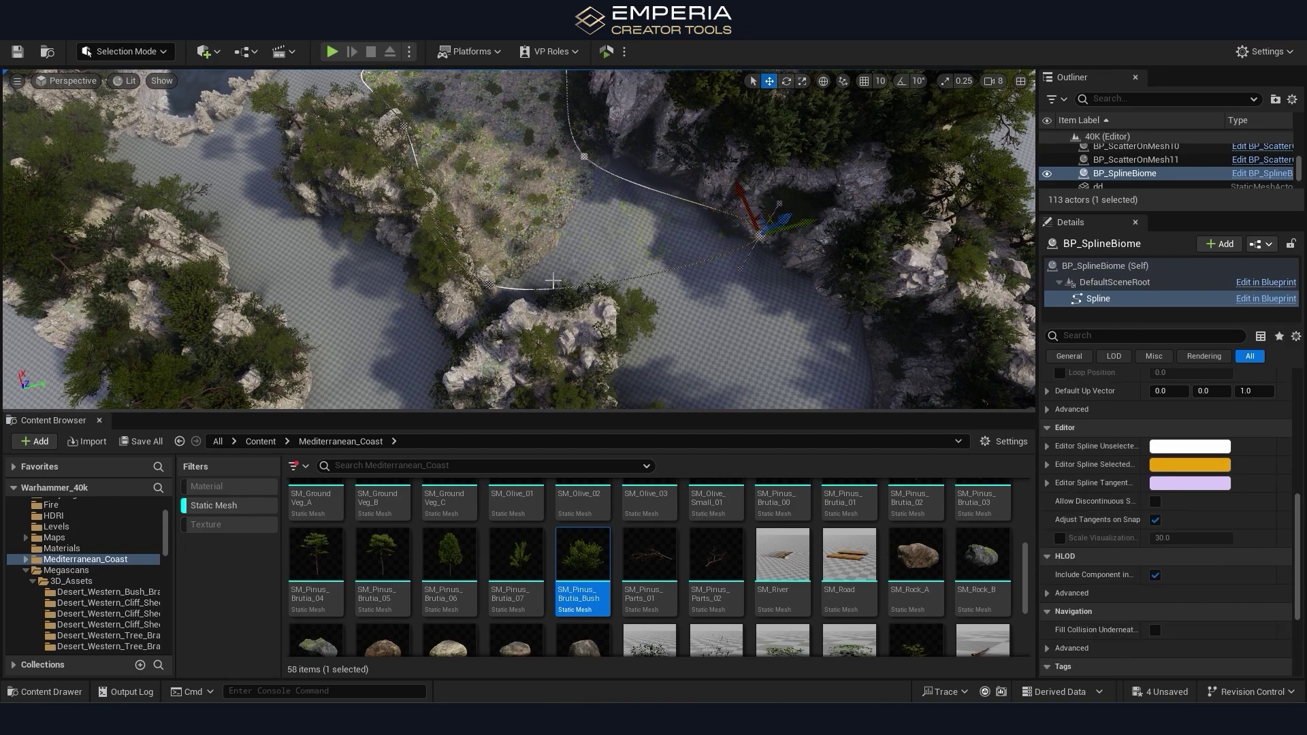
# Add another spline point at the inland end of the biome and shape the outline to fill the passage between the cliffs.
pyautogui.press('w')
pyautogui.moveTo(694, 254); pyautogui.dragTo(902, 163, button='right')
pyautogui.press('s')
pyautogui.moveTo(611, 253); pyautogui.dragTo(611, 253, button='right')
pyautogui.moveTo(539, 211); pyautogui.dragTo(538, 202, button='right')
pyautogui.keyDown('alt'); pyautogui.moveTo(630, 149); pyautogui.dragTo(628, 154); pyautogui.keyUp('alt')
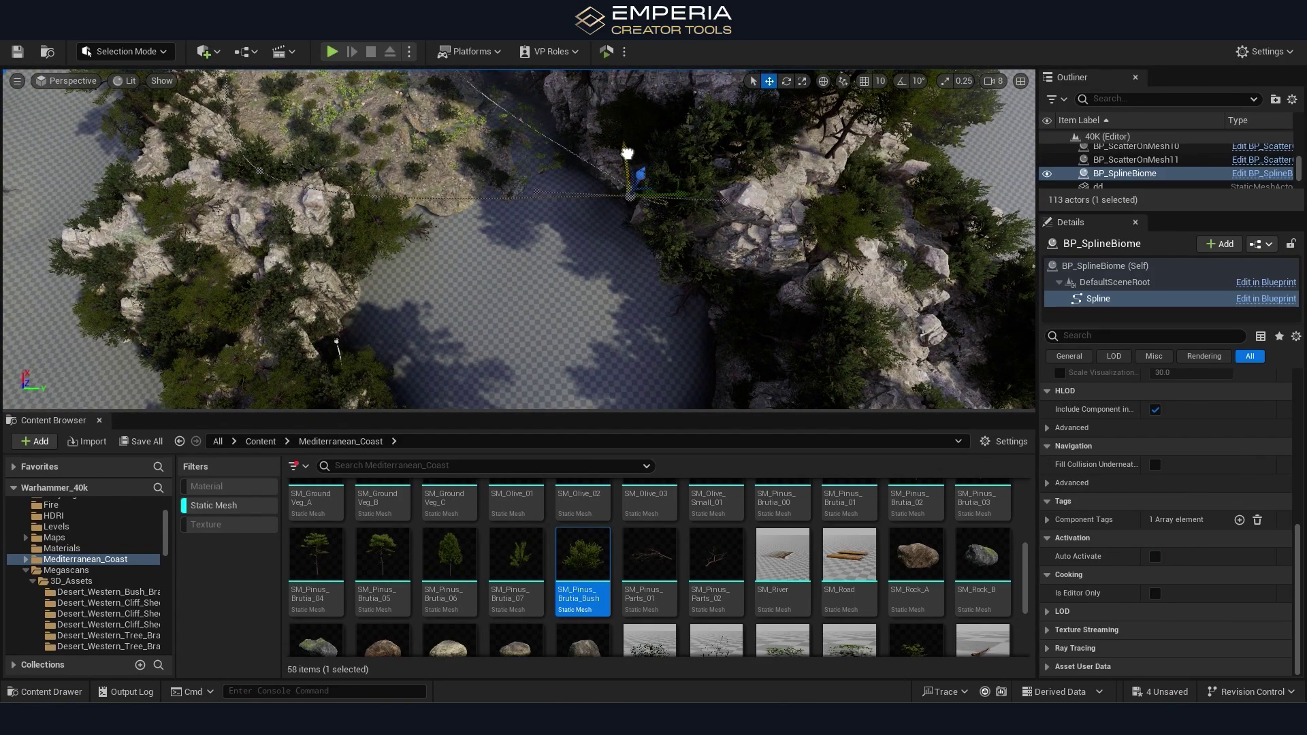
pyautogui.moveTo(652, 291); pyautogui.dragTo(655, 348)
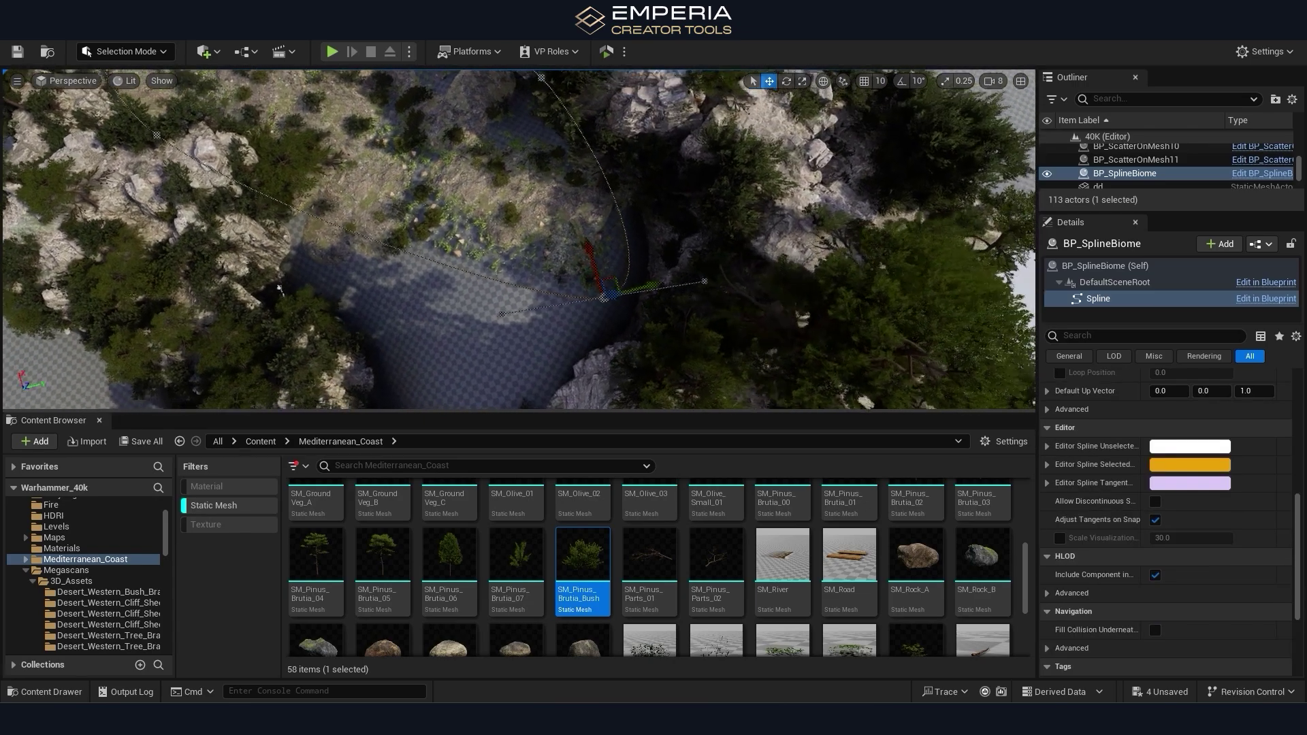
pyautogui.moveTo(617, 298); pyautogui.dragTo(595, 307)
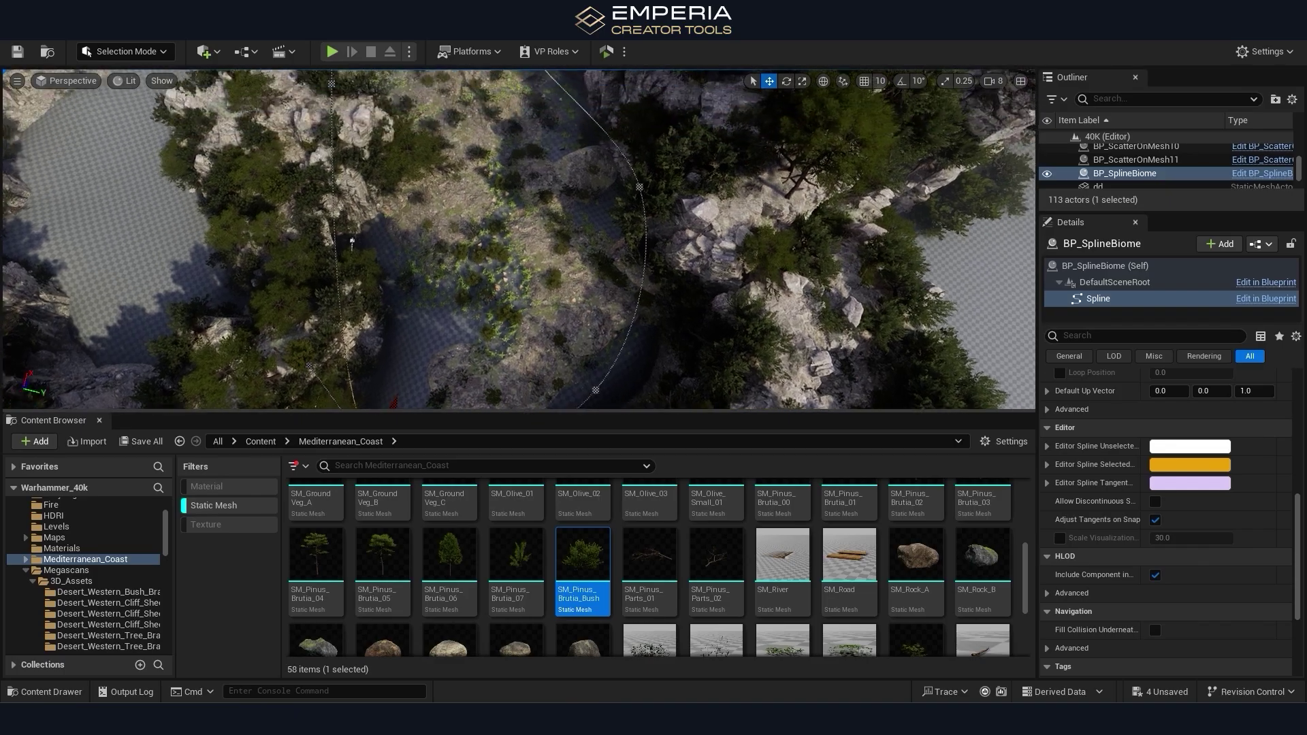
# Deselect the biome, enlarge the viewport, and examine the generated vegetation from the shoreline and from above the refinery.
pyautogui.moveTo(519, 286); pyautogui.dragTo(519, 153, button='right')
pyautogui.moveTo(518, 238); pyautogui.dragTo(537, 269, button='right')
pyautogui.moveTo(409, 120); pyautogui.dragTo(408, 113, button='right')
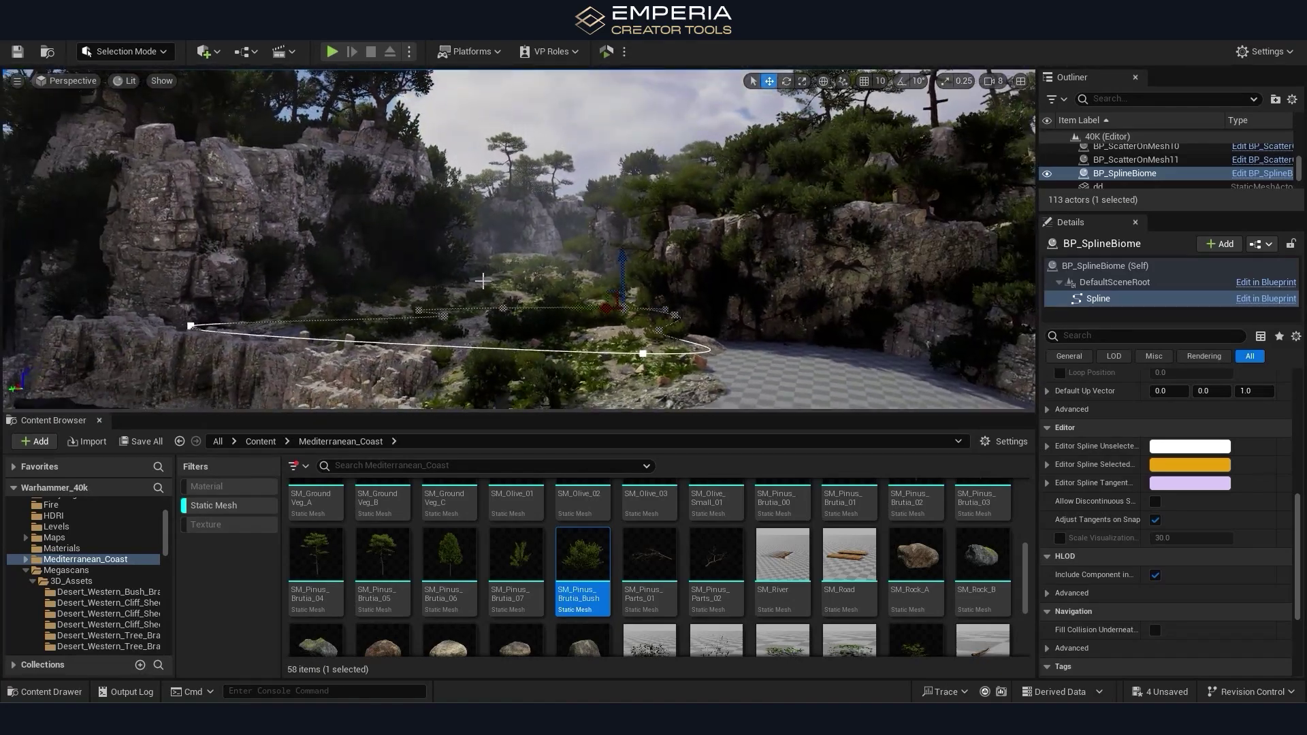
pyautogui.click(524, 134)
pyautogui.moveTo(525, 134)
pyautogui.mouseDown(button='right')
pyautogui.moveTo(507, 155)
pyautogui.moveTo(524, 133)
pyautogui.mouseUp(button='right')
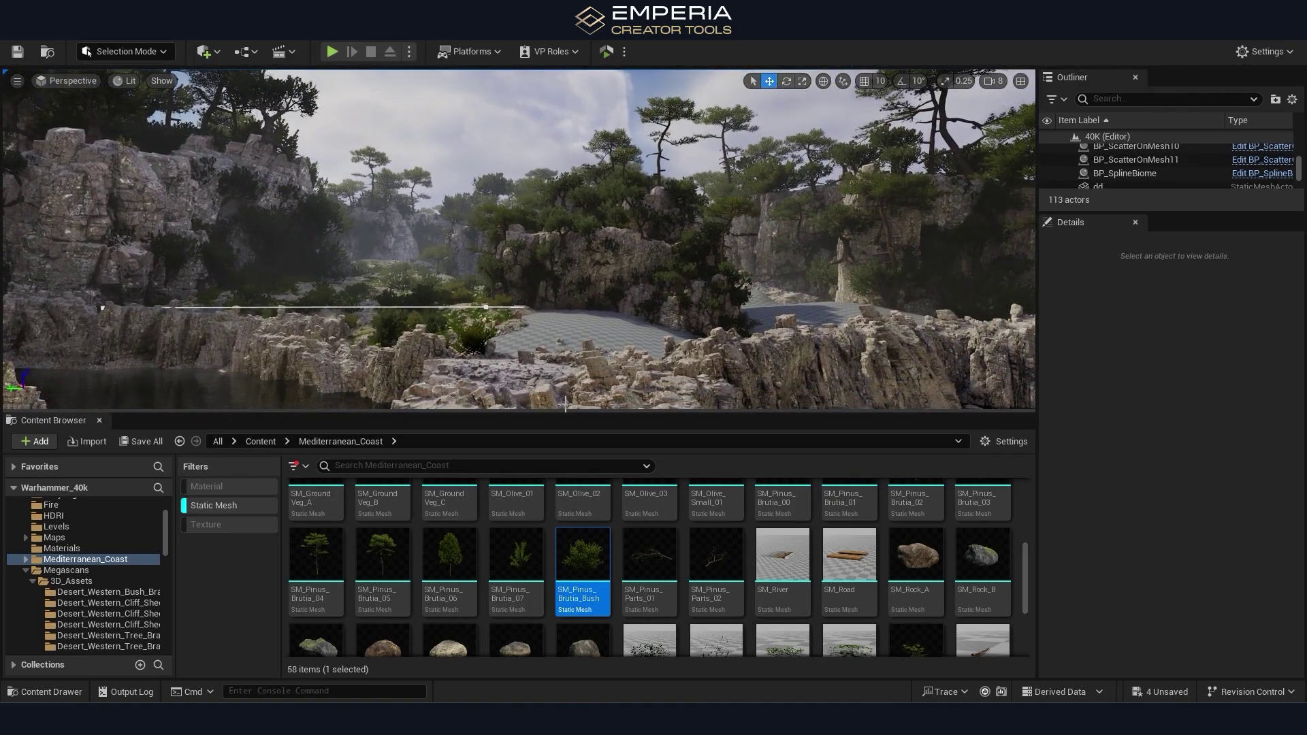
pyautogui.moveTo(579, 411); pyautogui.dragTo(578, 587)
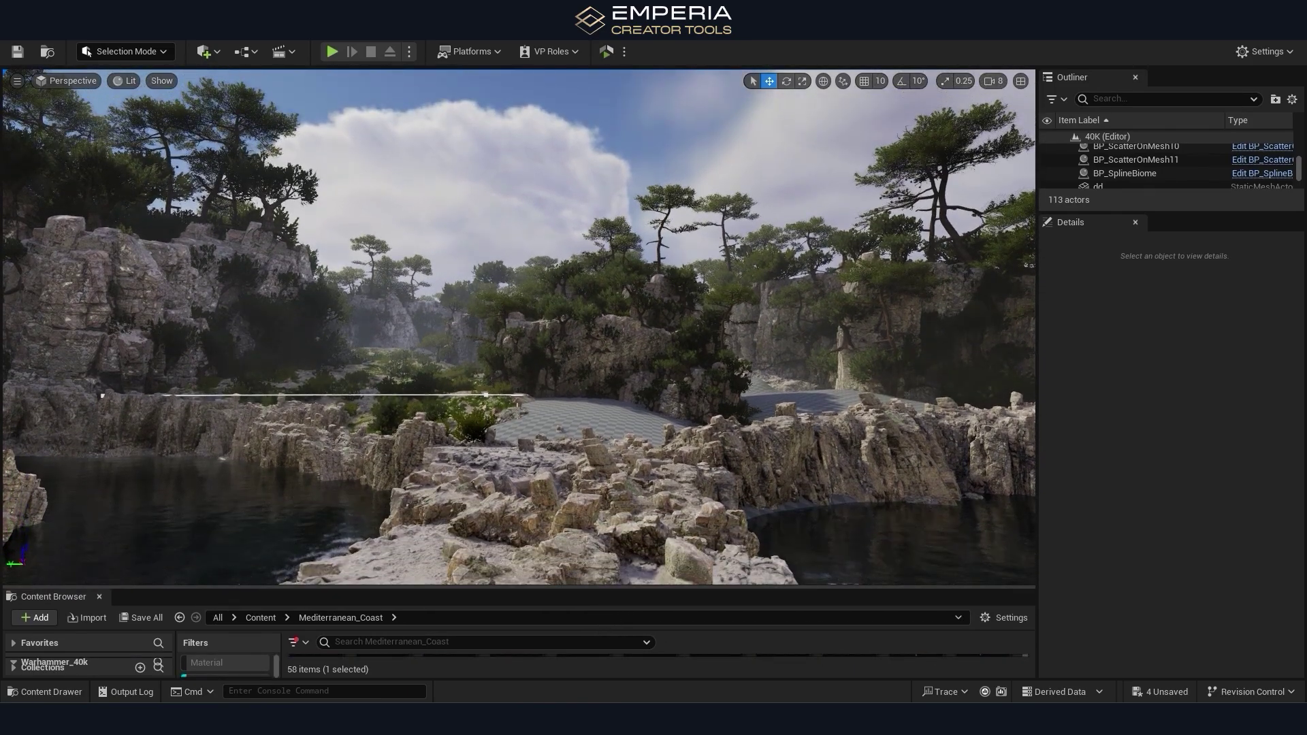
pyautogui.moveTo(603, 386); pyautogui.dragTo(603, 386, button='right')
pyautogui.moveTo(384, 410); pyautogui.dragTo(384, 410, button='right')
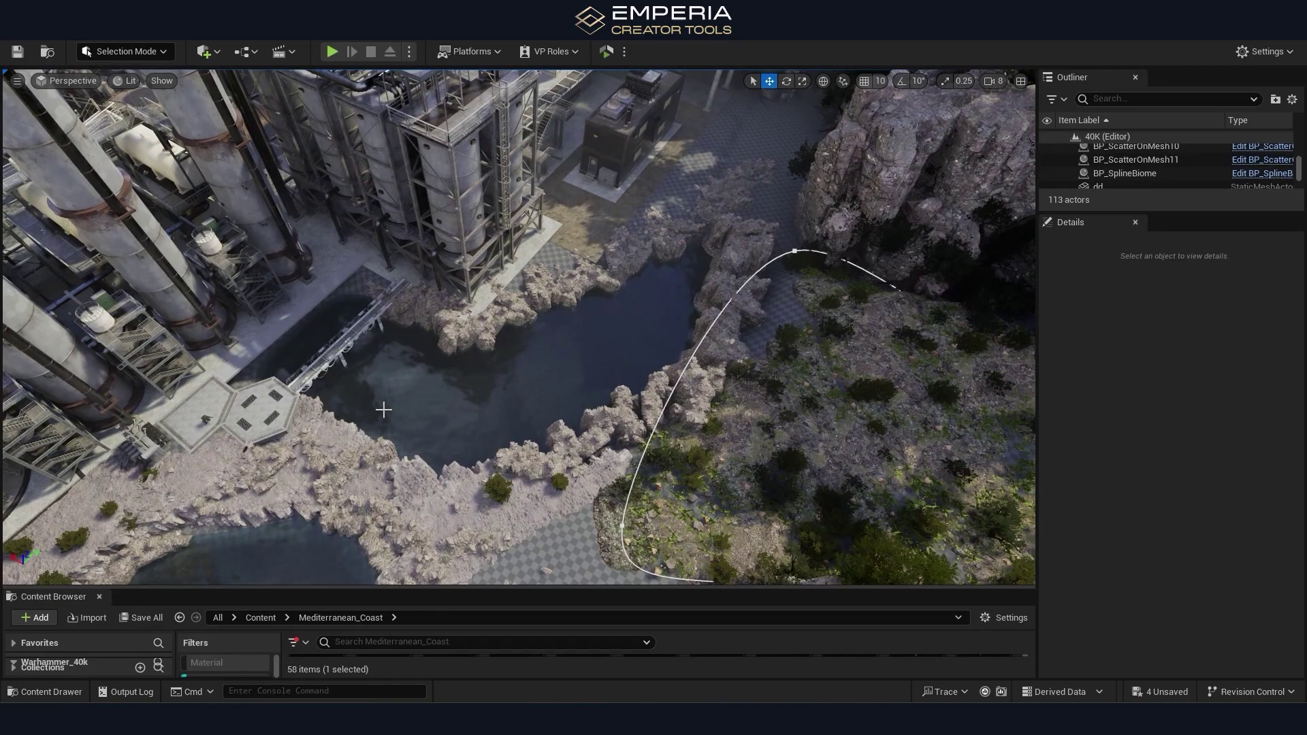
pyautogui.click(454, 495)
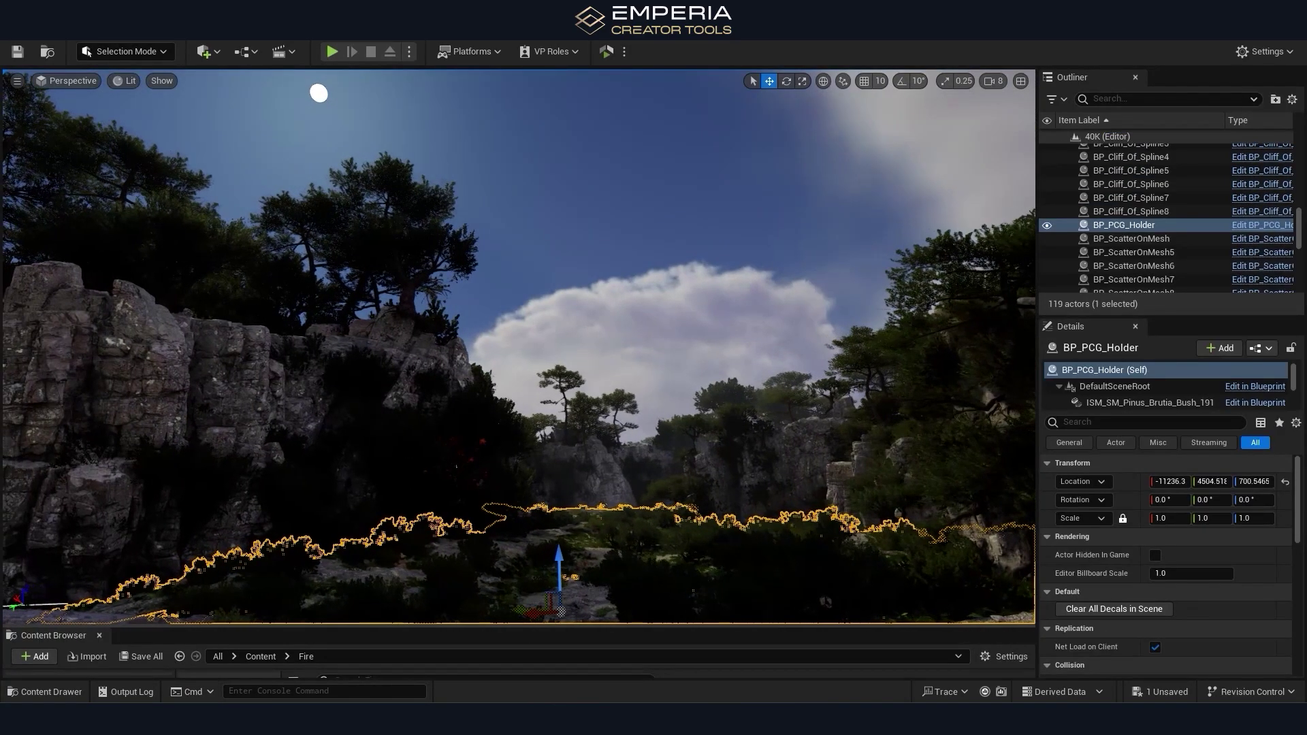
# Enlarge the asset area, place the NS_FireTree effect on the shore rocks beside the refinery tower, and raise it to about Z 590.
pyautogui.moveTo(653, 381); pyautogui.dragTo(649, 413, button='right')
pyautogui.hotkey('ctrl', 'space')
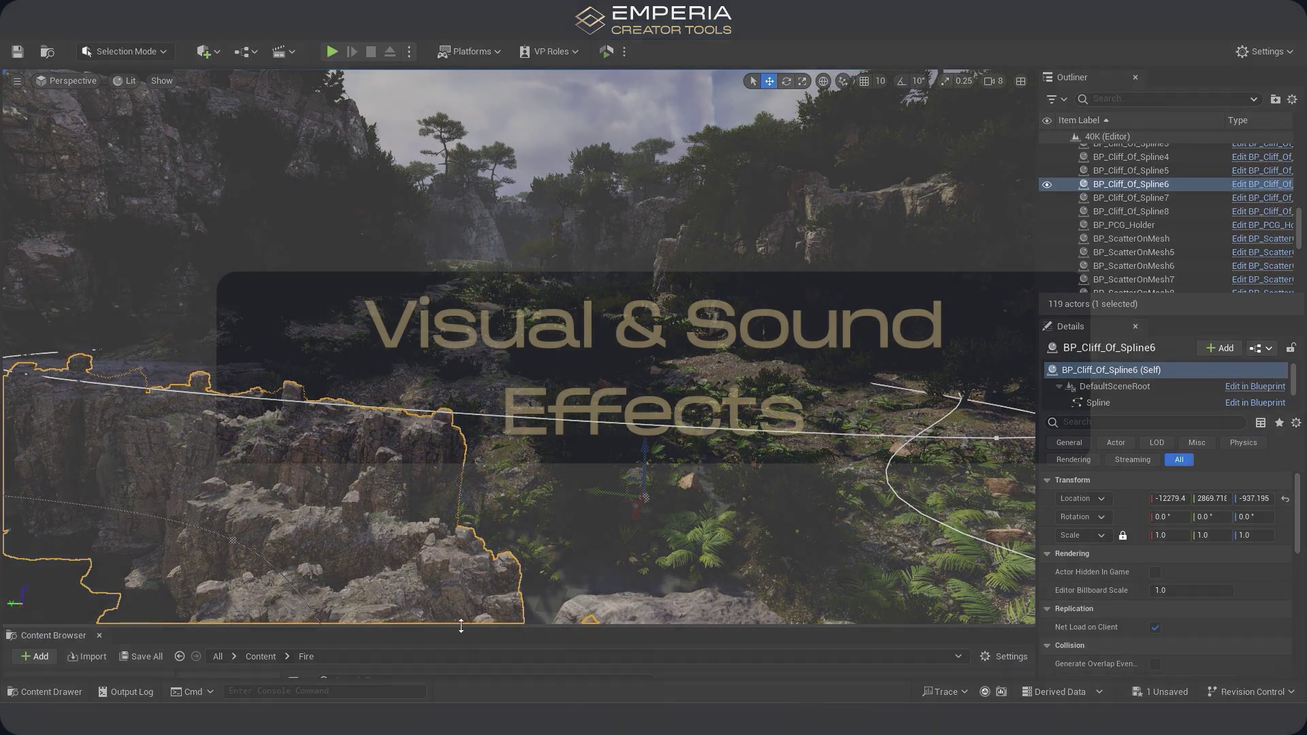
pyautogui.moveTo(459, 627); pyautogui.dragTo(457, 491)
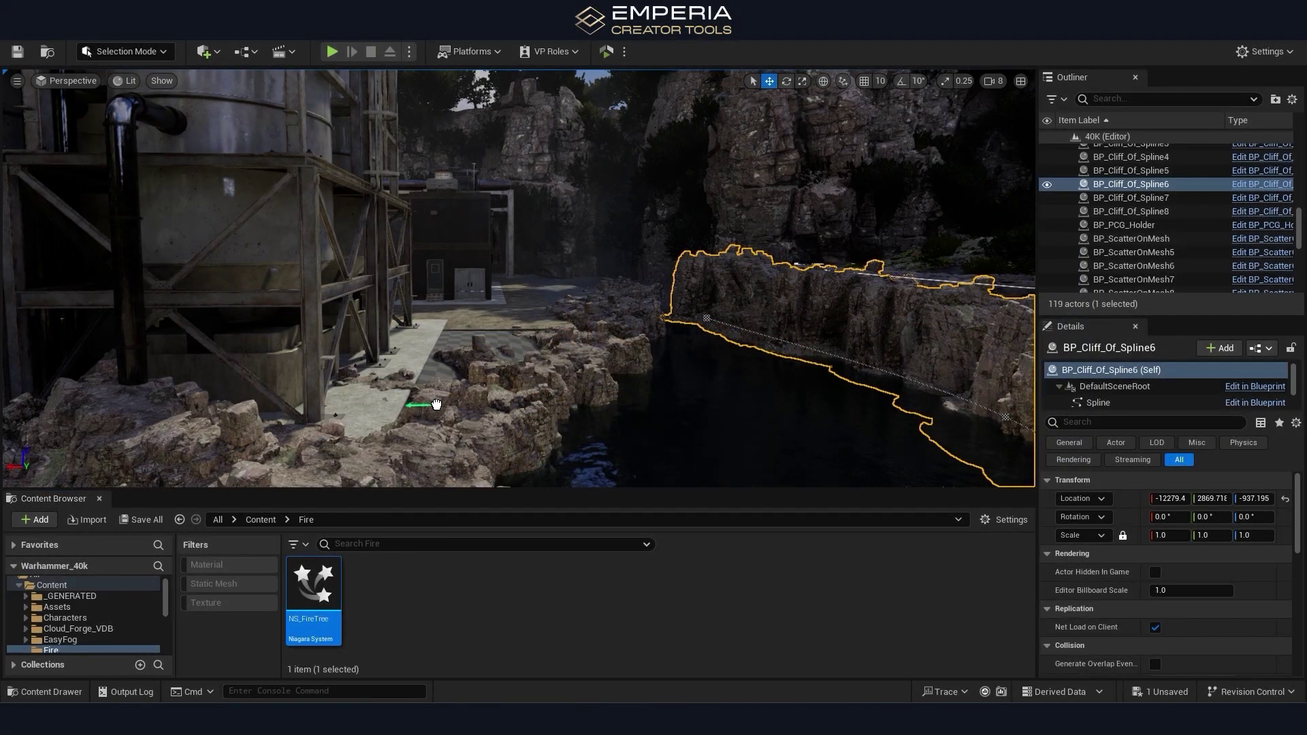
pyautogui.moveTo(437, 405); pyautogui.dragTo(436, 405)
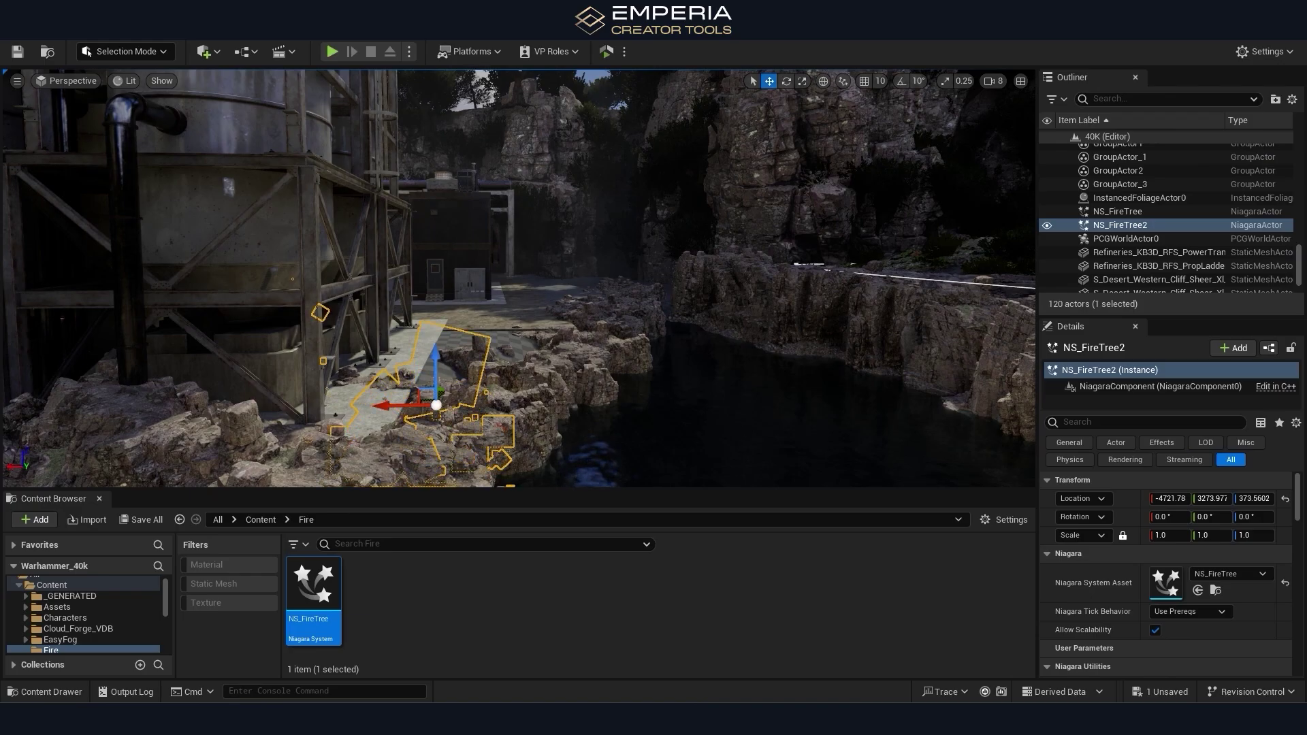
pyautogui.moveTo(436, 405); pyautogui.dragTo(558, 347, button='right')
pyautogui.click(665, 239)
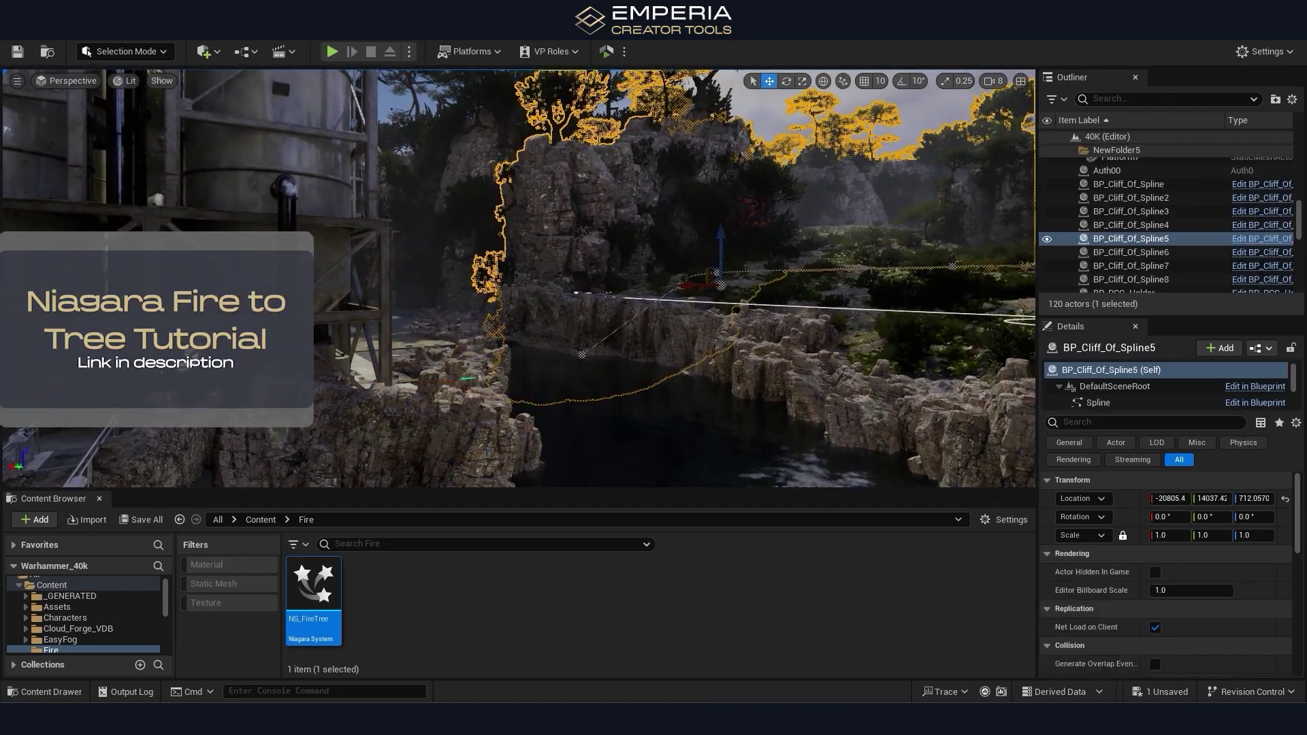
pyautogui.moveTo(665, 239); pyautogui.dragTo(654, 215, button='right')
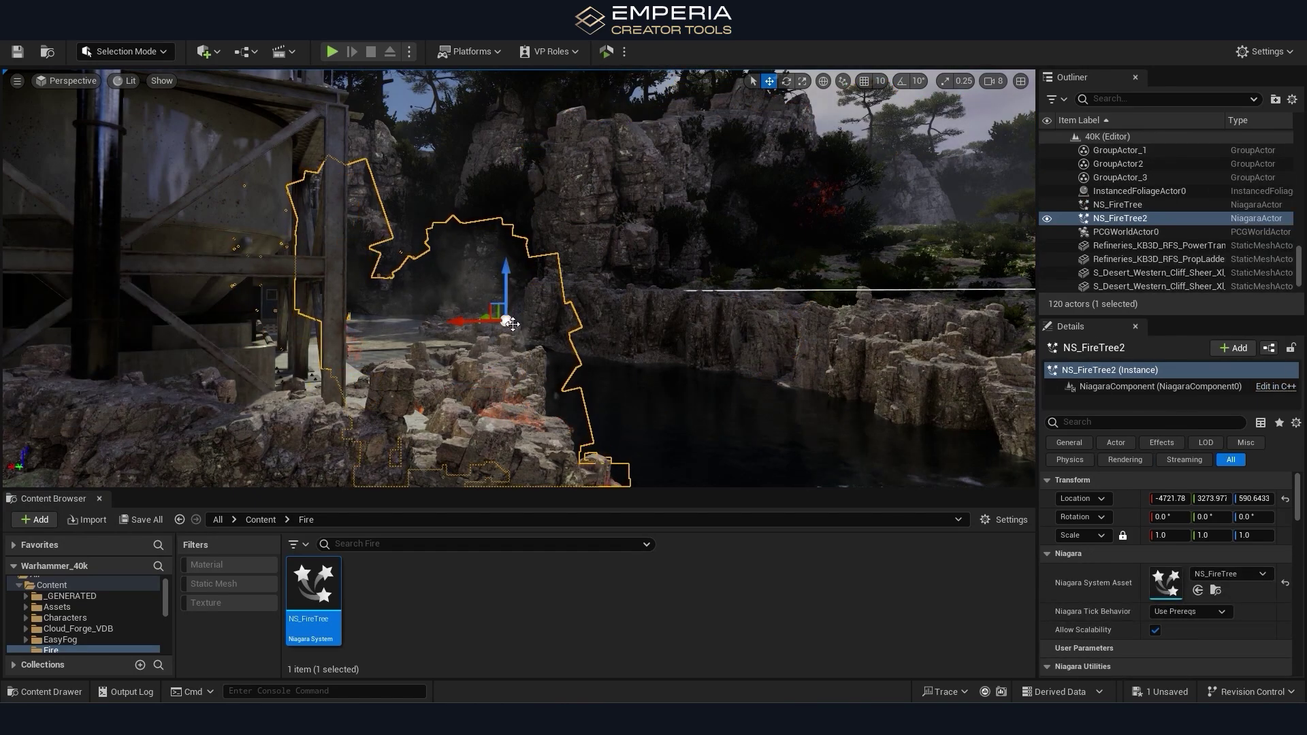
pyautogui.moveTo(270, 348); pyautogui.dragTo(264, 348)
# Place another NS_FireTree effect and position it among the trees on the central cliff across the water.
pyautogui.moveTo(264, 348); pyautogui.dragTo(416, 354, button='right')
pyautogui.moveTo(316, 589); pyautogui.dragTo(388, 484)
pyautogui.moveTo(684, 303); pyautogui.dragTo(658, 321)
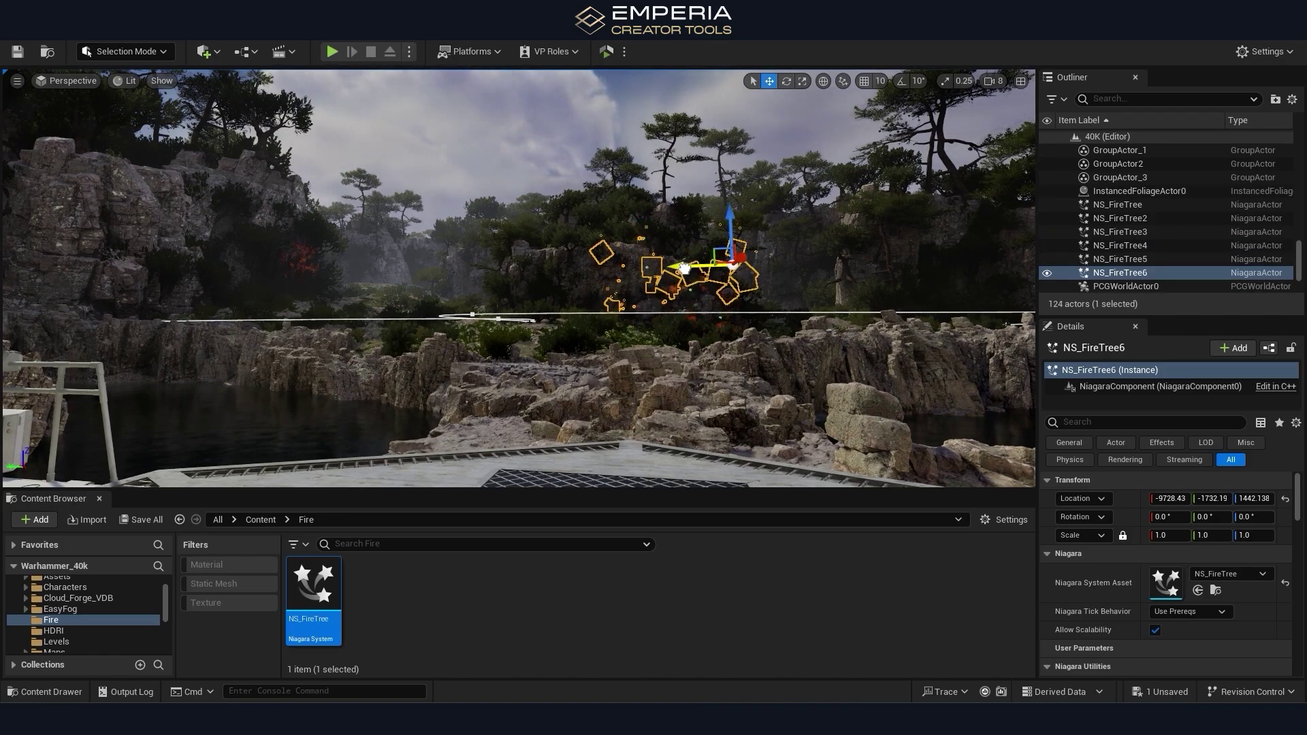
# Duplicate the central cliff's fire effect, offset the copy along the cliff, lower it slightly, and deselect it.
pyautogui.keyDown('alt'); pyautogui.moveTo(707, 256); pyautogui.dragTo(652, 259); pyautogui.keyUp('alt')
pyautogui.moveTo(652, 259); pyautogui.dragTo(450, 316, button='right')
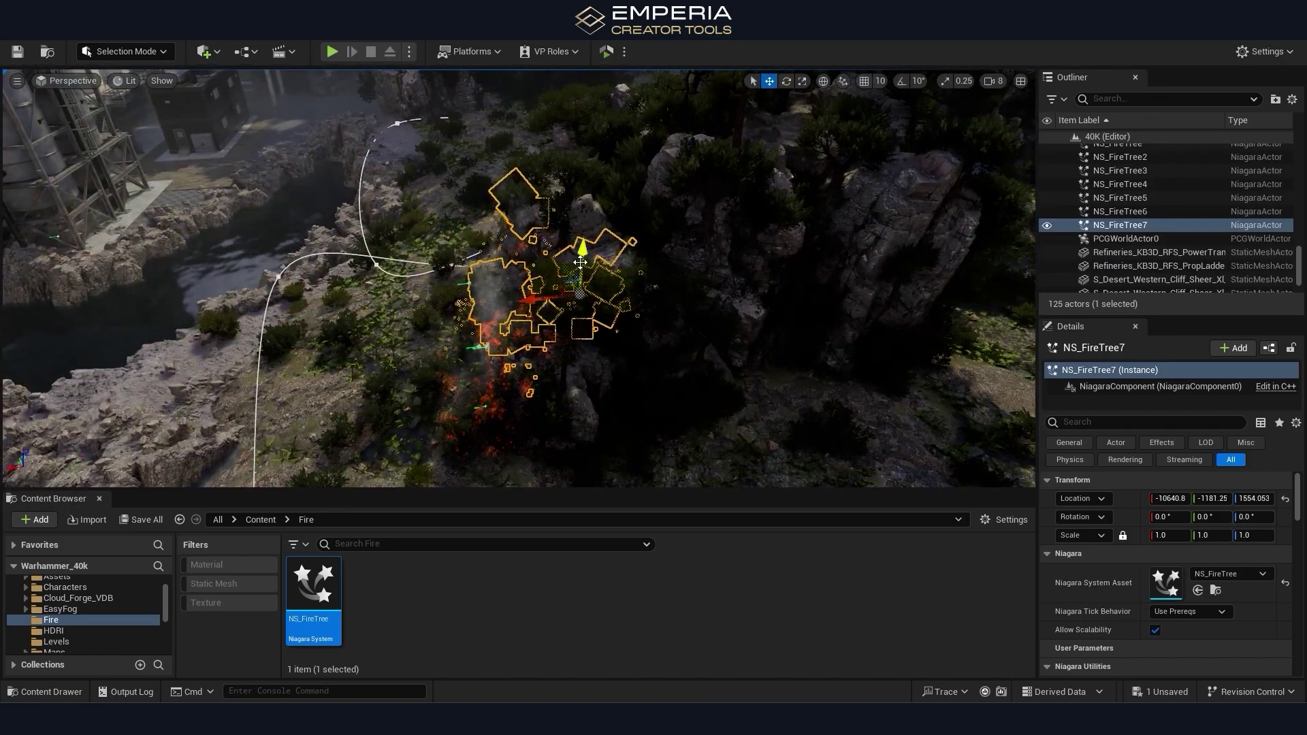
pyautogui.moveTo(580, 263); pyautogui.dragTo(580, 286)
pyautogui.moveTo(580, 286); pyautogui.dragTo(517, 136, button='right')
pyautogui.click(579, 204)
pyautogui.moveTo(579, 204)
pyautogui.mouseDown(button='right')
pyautogui.moveTo(633, 292)
pyautogui.moveTo(531, 260)
pyautogui.mouseUp(button='right')
# Place the ps_Birds_01_01 effect from RuinedCrypt's Birds_01 effects folder high above the burning trees and scale it uniformly.
pyautogui.click(67, 598)
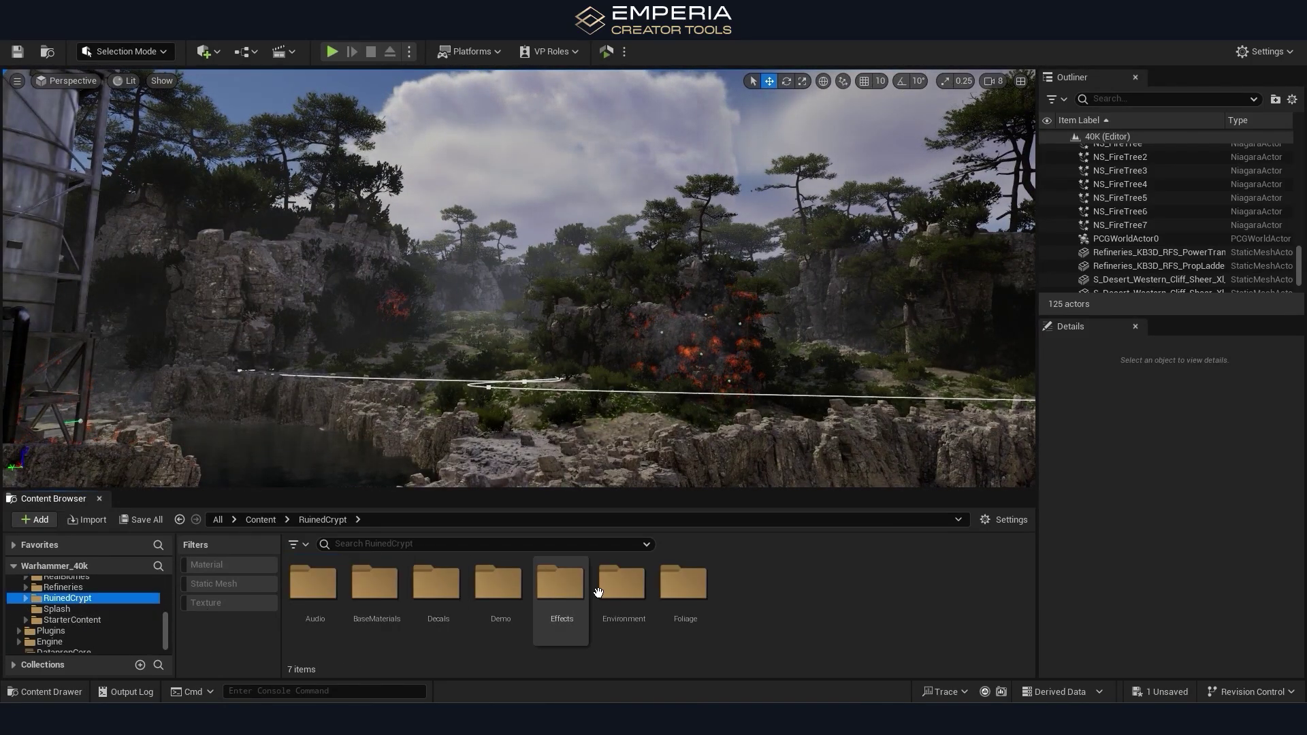
pyautogui.doubleClick(563, 585)
pyautogui.doubleClick(316, 585)
pyautogui.moveTo(449, 586); pyautogui.dragTo(569, 407)
pyautogui.moveTo(568, 368); pyautogui.dragTo(566, 92)
pyautogui.moveTo(565, 291); pyautogui.dragTo(574, 262, button='right')
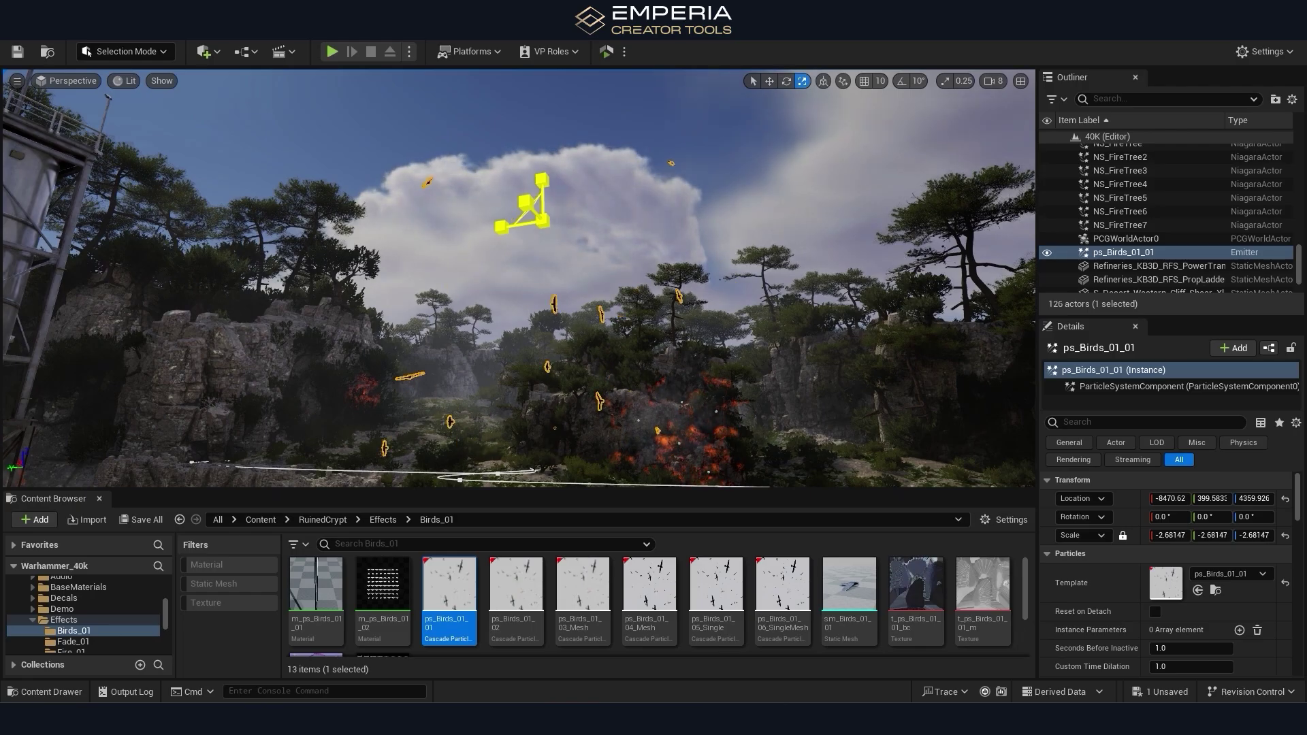
pyautogui.moveTo(546, 194); pyautogui.dragTo(545, 113)
pyautogui.moveTo(545, 113); pyautogui.dragTo(575, 134, button='right')
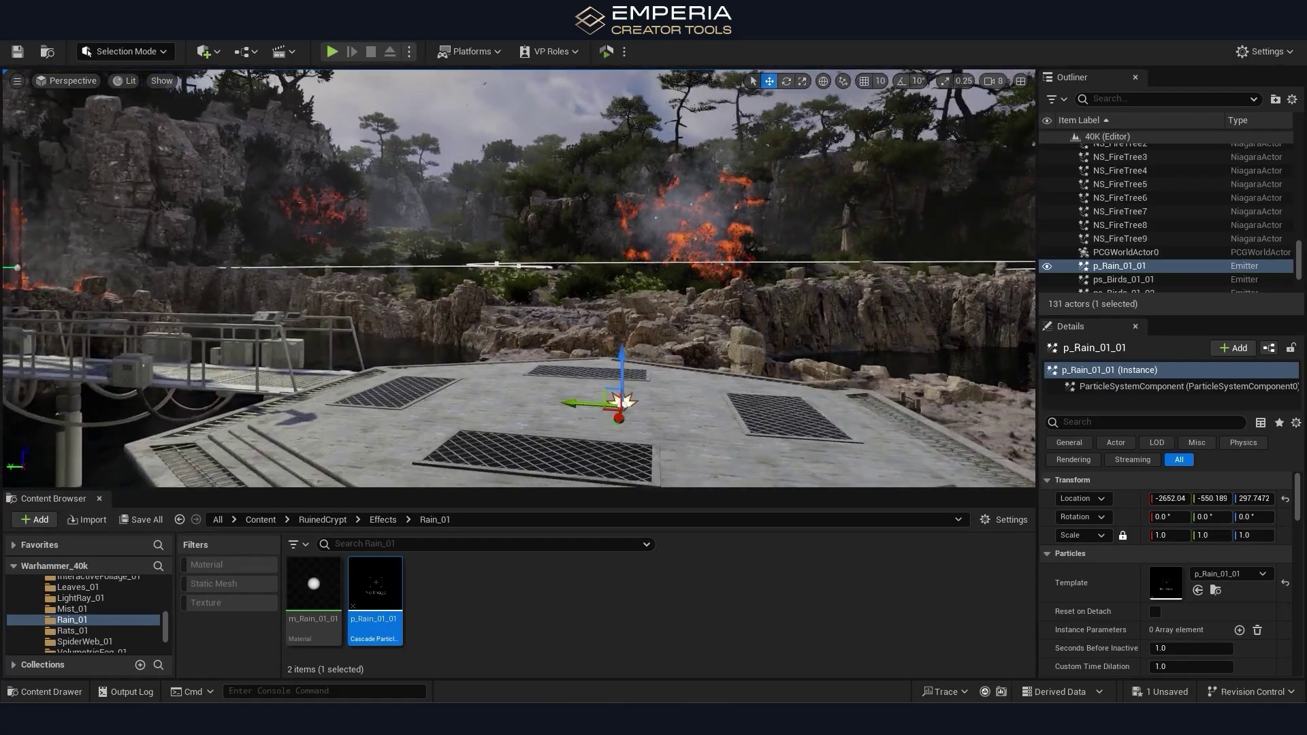
# Raise the p_Rain_01_01 emitter above the refinery platform to a Z location of about 700.
pyautogui.moveTo(577, 325); pyautogui.dragTo(576, 325, button='right')
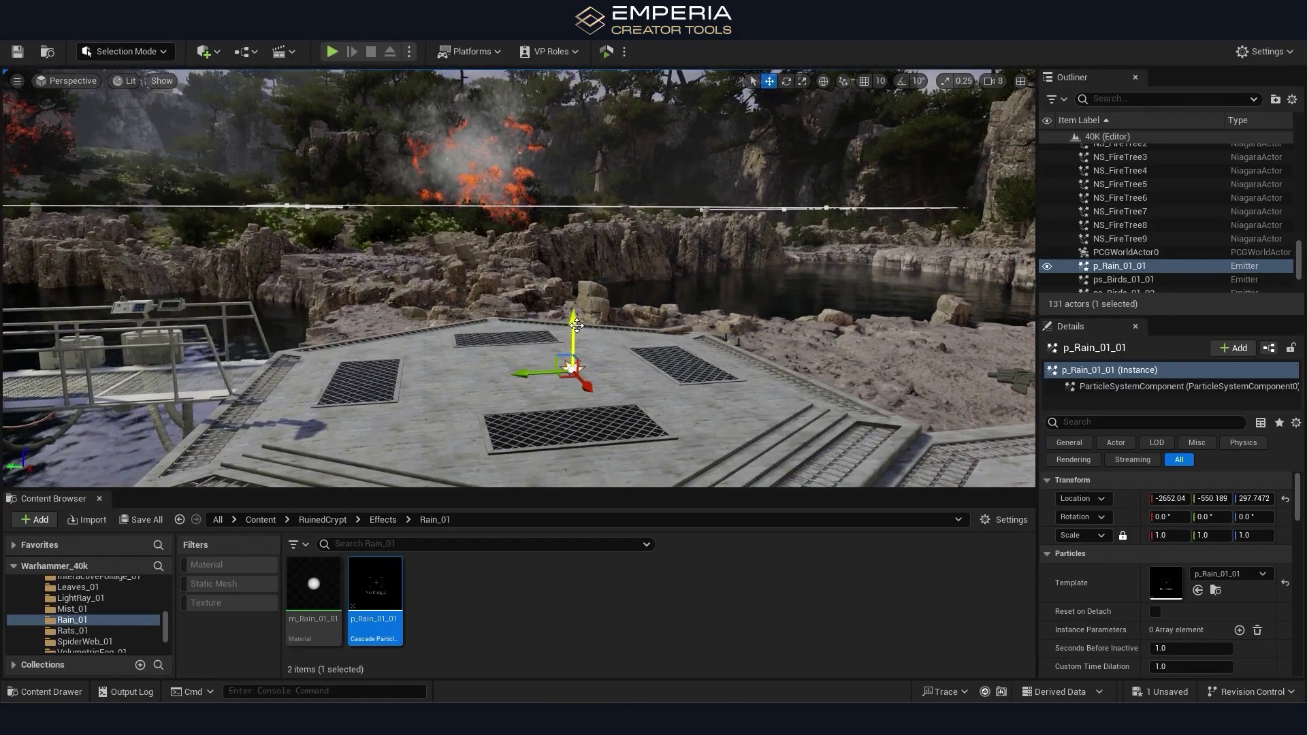
pyautogui.moveTo(577, 123); pyautogui.dragTo(584, 81, button='right')
pyautogui.moveTo(576, 325); pyautogui.dragTo(577, 325, button='right')
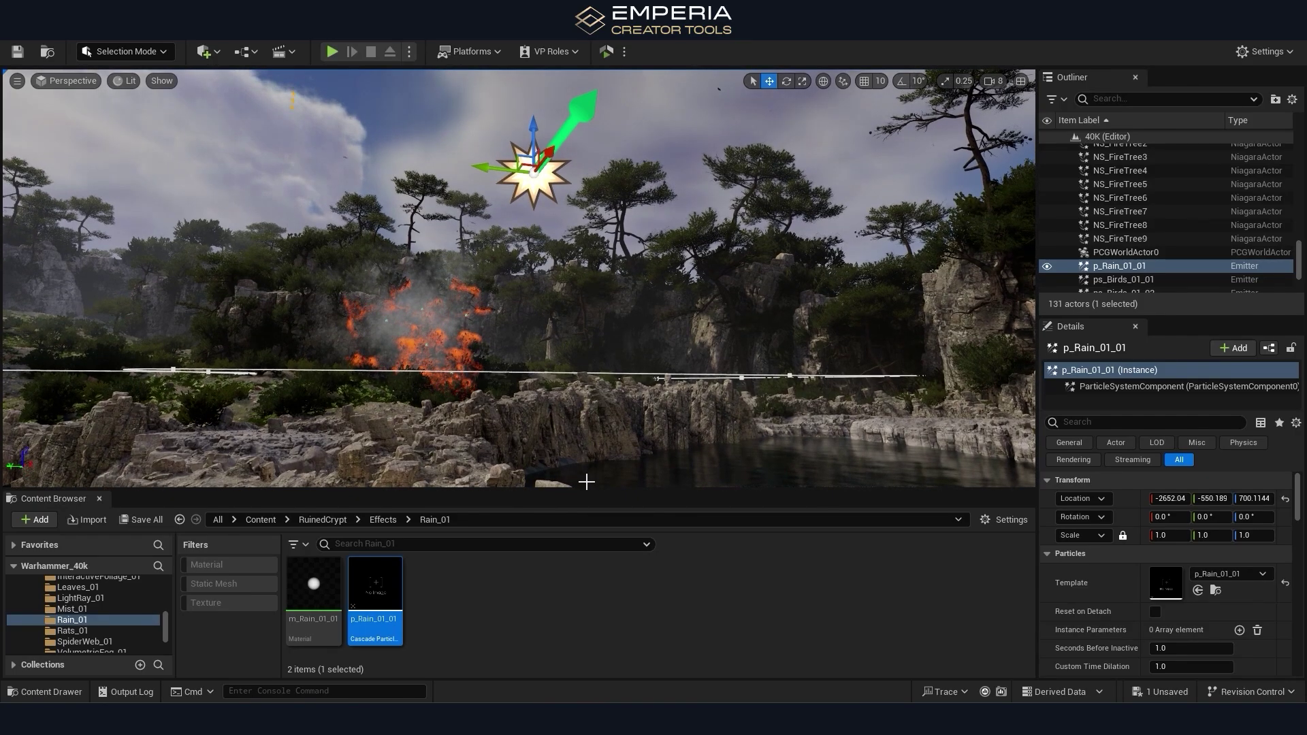
# Duplicate the rain emitter above the hexagonal platform, and copy three of the rain emitters as a set towards the refinery tanks.
pyautogui.moveTo(588, 499); pyautogui.dragTo(589, 660)
pyautogui.moveTo(637, 371); pyautogui.dragTo(636, 371, button='right')
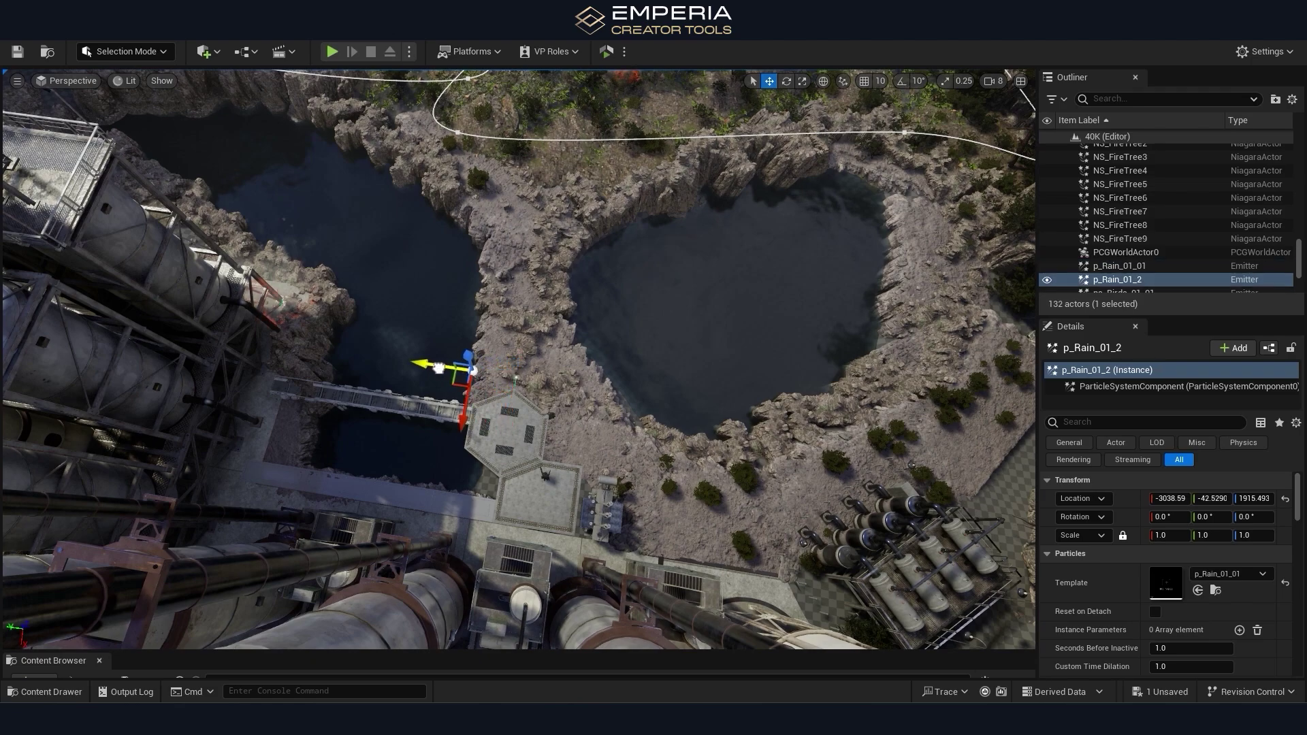
pyautogui.keyDown('alt'); pyautogui.moveTo(436, 368); pyautogui.dragTo(451, 393); pyautogui.keyUp('alt')
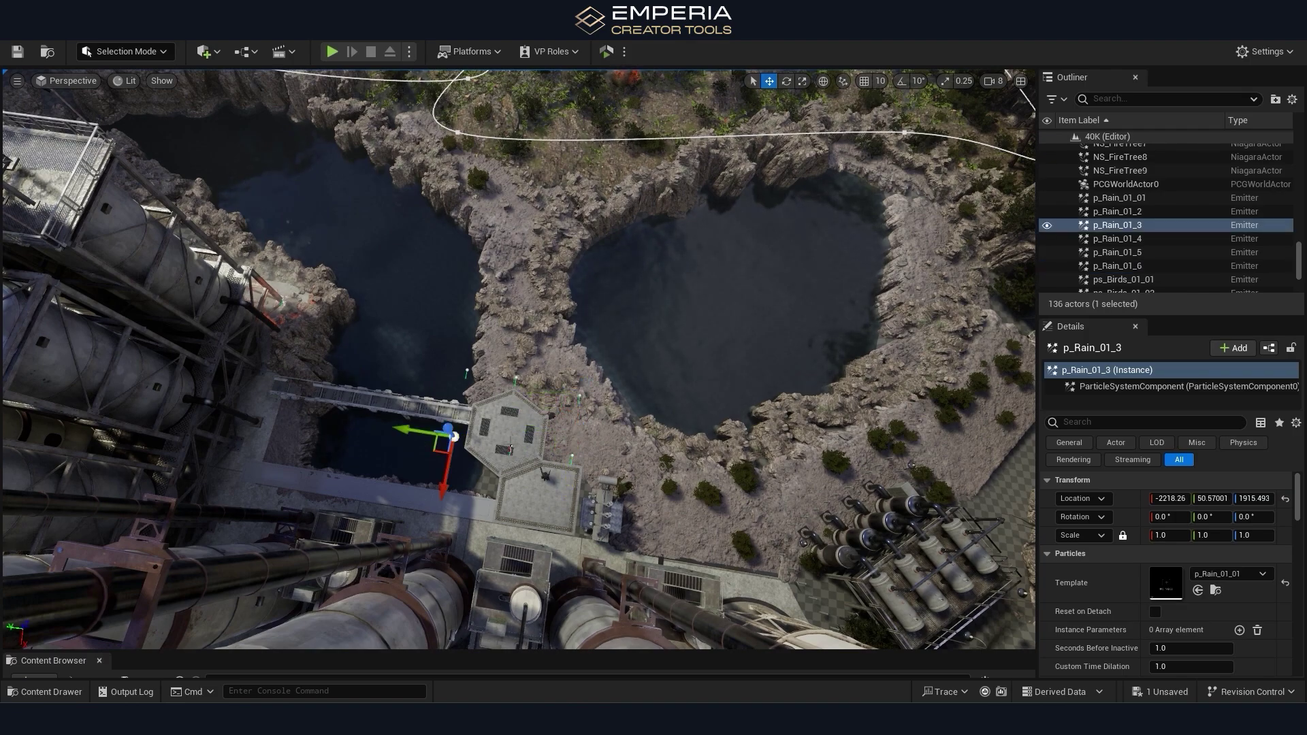
pyautogui.keyDown('ctrl'); pyautogui.click(511, 449); pyautogui.keyUp('ctrl')
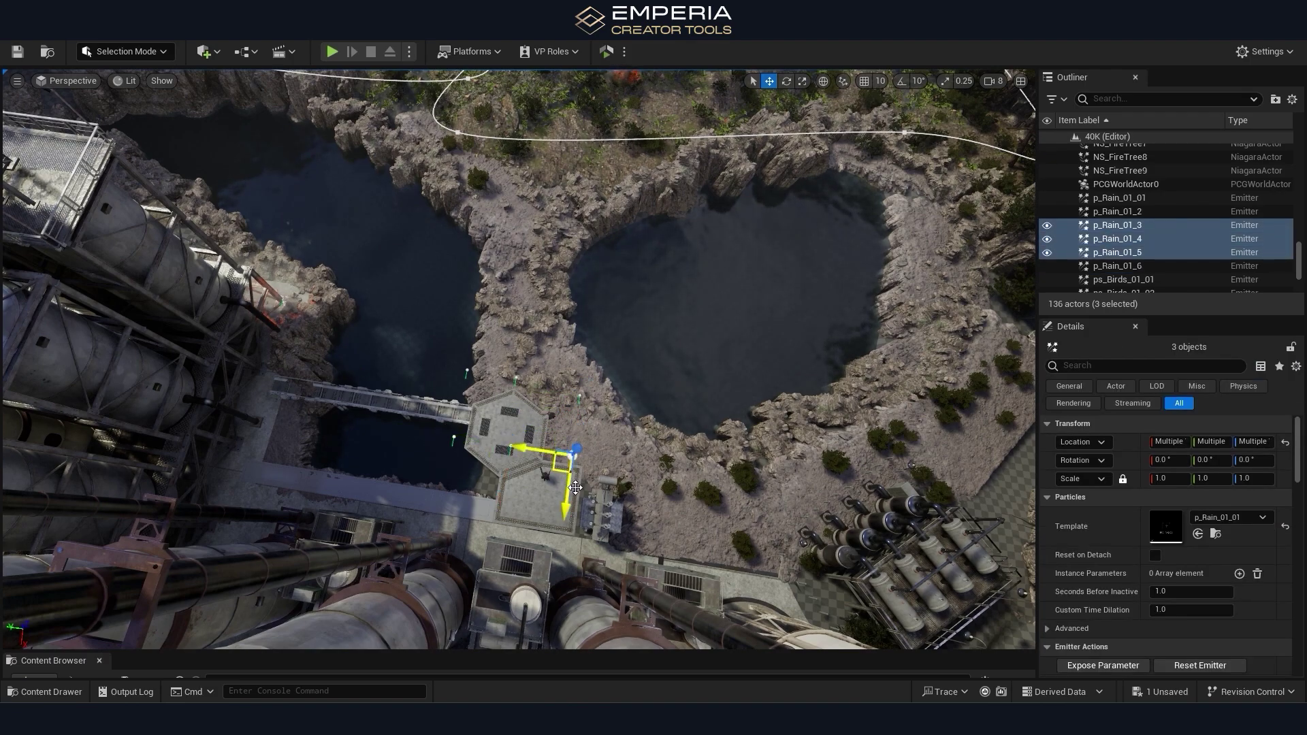
pyautogui.keyDown('alt'); pyautogui.moveTo(572, 457); pyautogui.dragTo(577, 489); pyautogui.keyUp('alt')
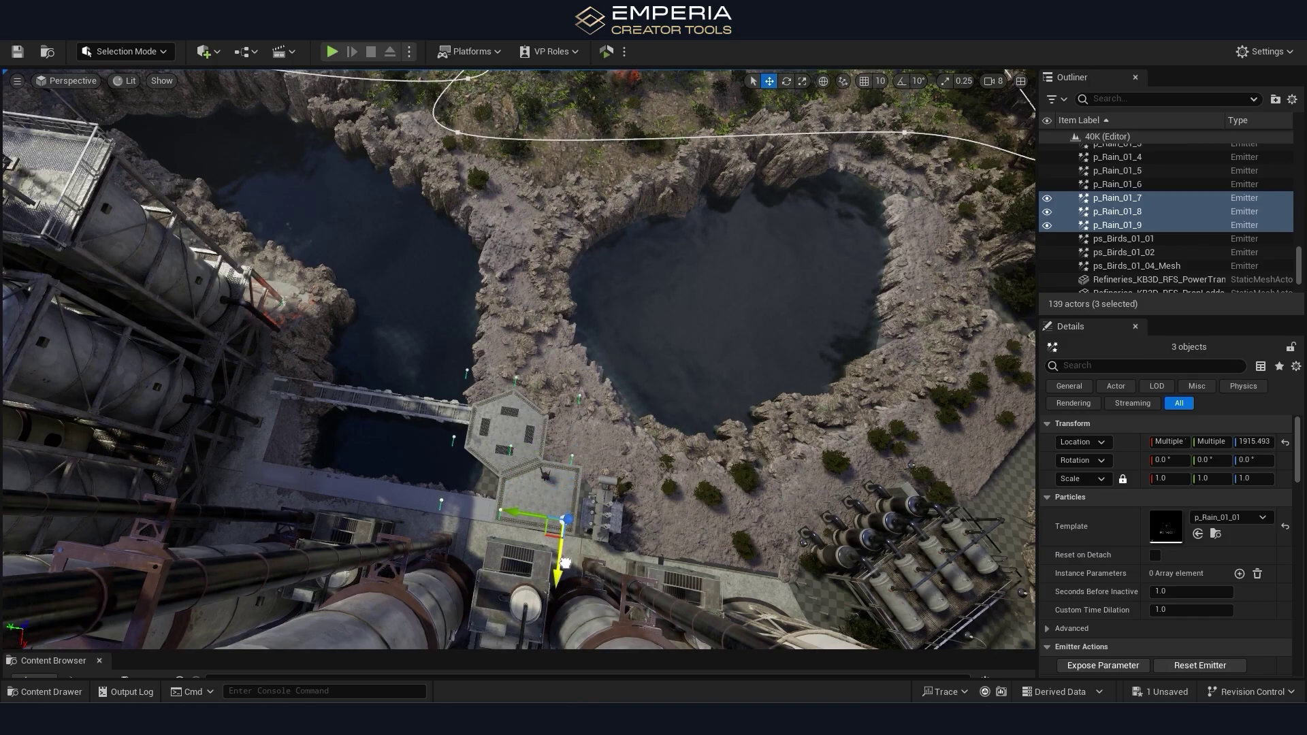
# Place the bp_Mist_01_01_Particle blueprint from RuinedCrypt's Mist_01 effects folder in front of the cliffs across the water.
pyautogui.press('w')
pyautogui.moveTo(565, 565); pyautogui.dragTo(569, 402, button='right')
pyautogui.press('s')
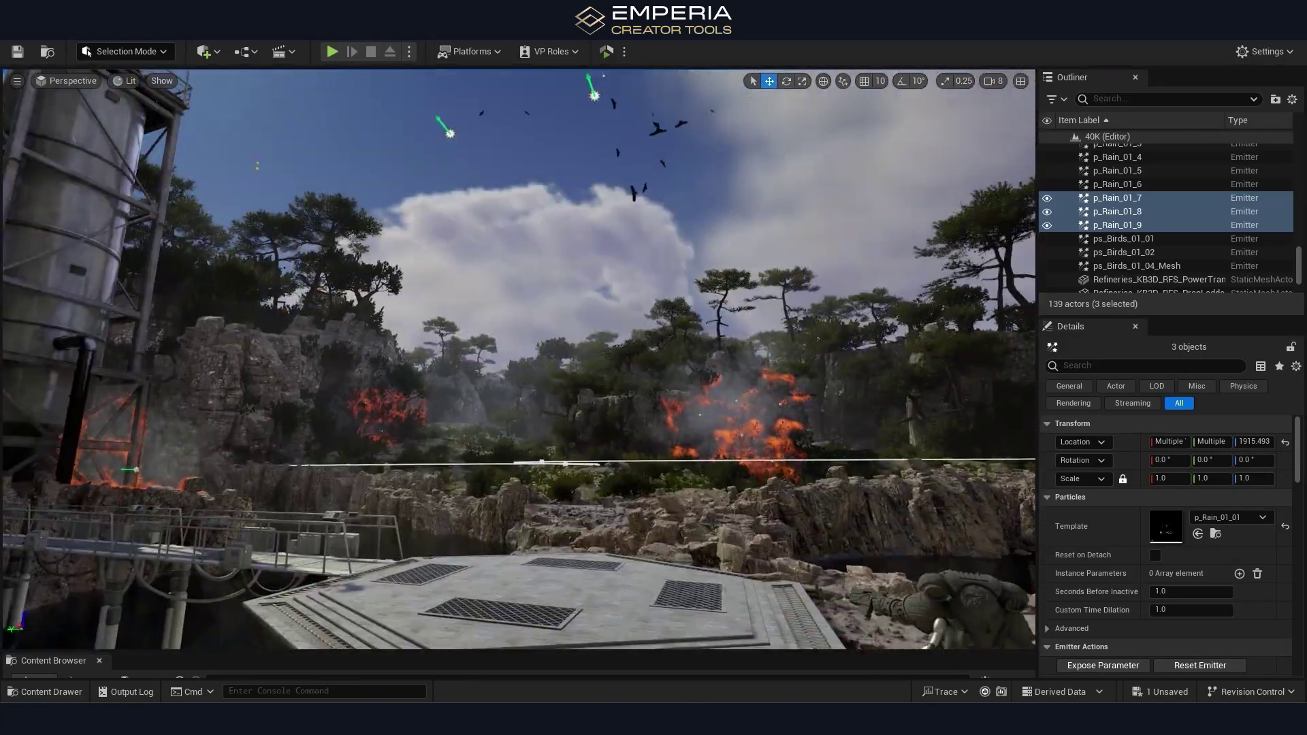
pyautogui.moveTo(598, 462); pyautogui.dragTo(598, 500, button='right')
pyautogui.press('s')
pyautogui.press('w')
pyautogui.moveTo(581, 650); pyautogui.dragTo(581, 448)
pyautogui.click(72, 567)
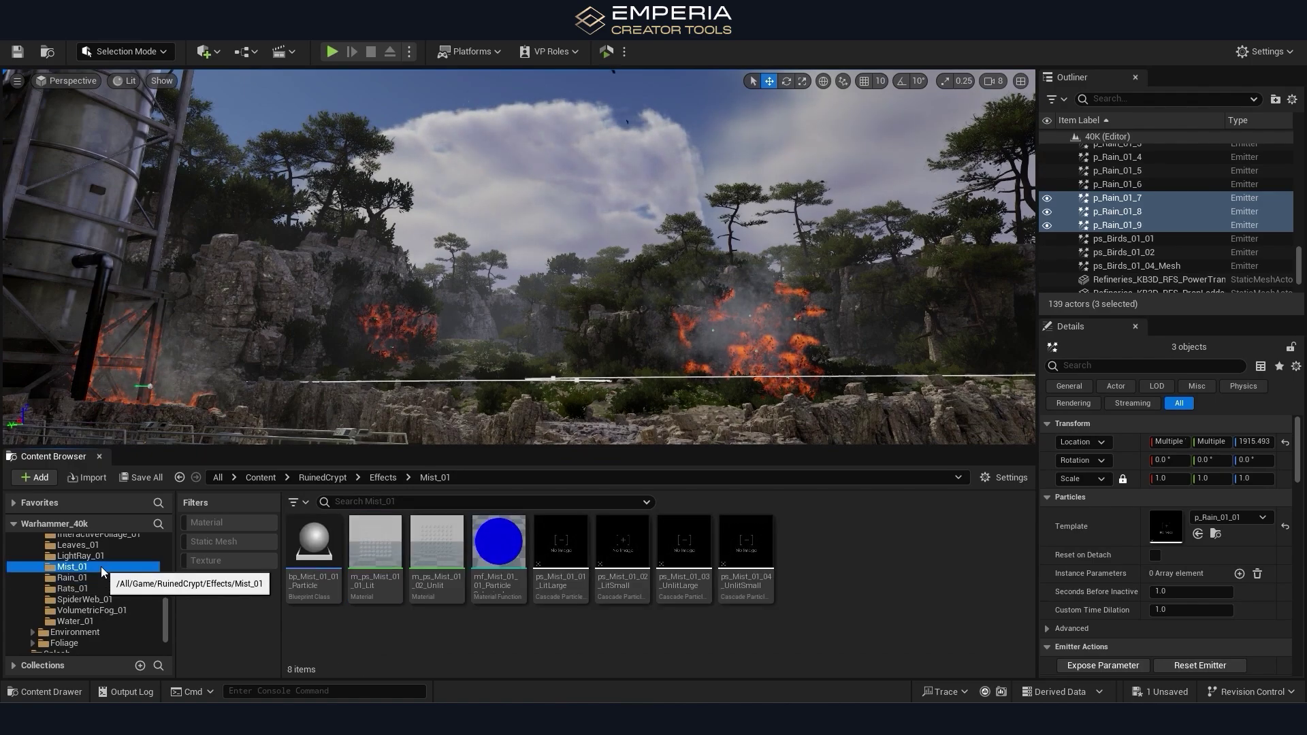
pyautogui.moveTo(451, 429); pyautogui.dragTo(506, 402)
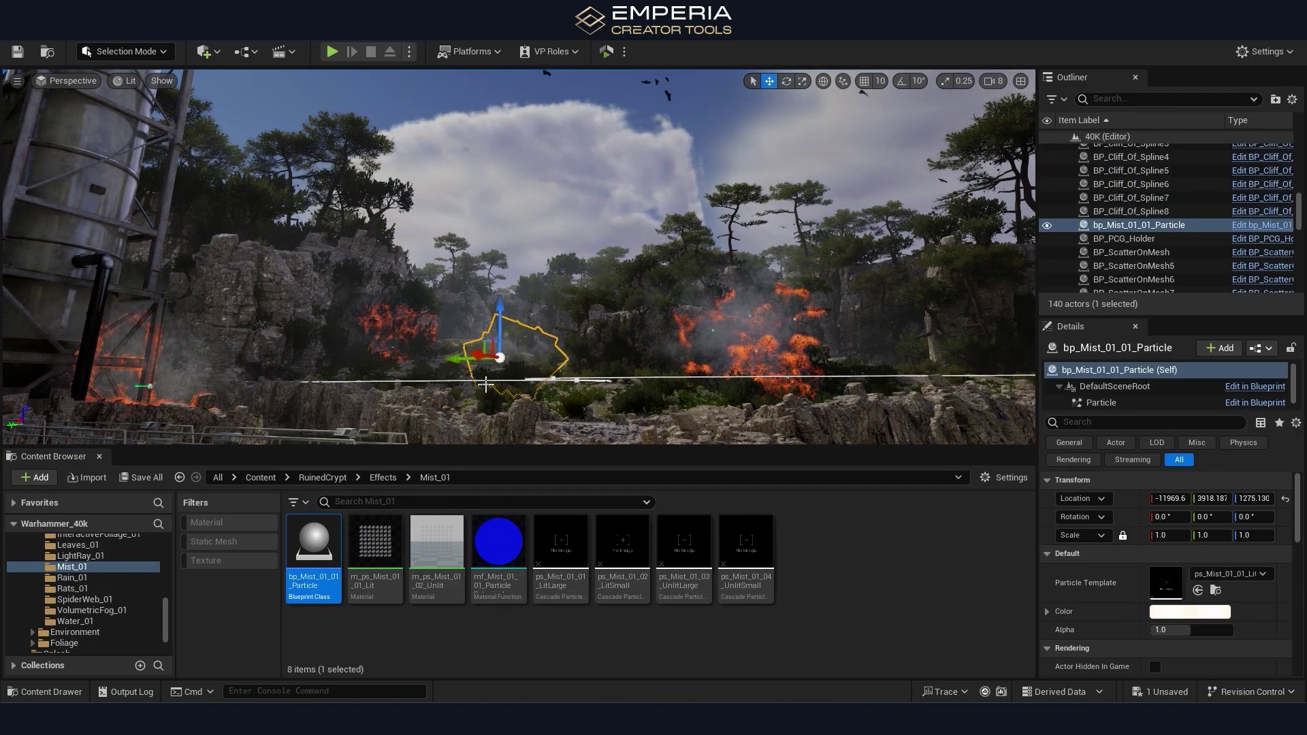
# Place the ps_Mist_01_02_LitSmall emitter on the rocks between the two burning areas.
pyautogui.moveTo(613, 567); pyautogui.dragTo(603, 407)
pyautogui.moveTo(587, 368); pyautogui.dragTo(599, 402, button='right')
pyautogui.press('w')
pyautogui.press('f')
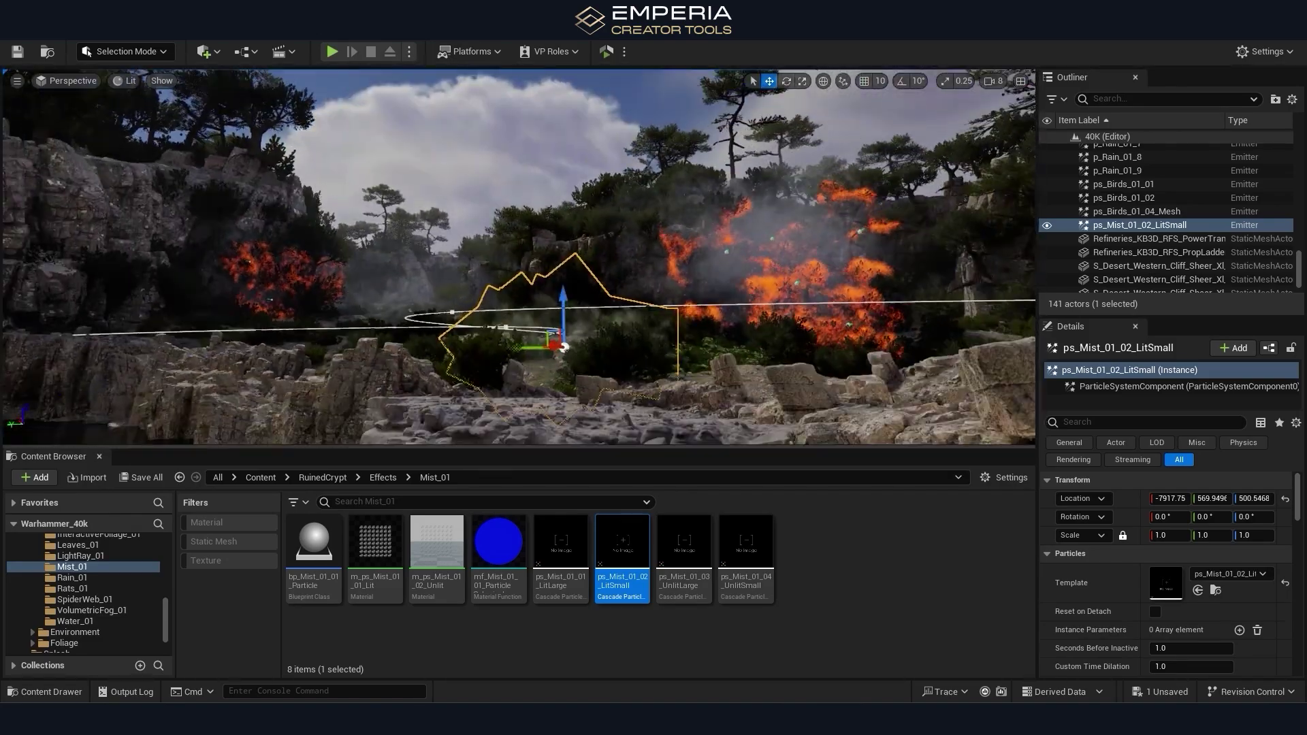
# Duplicate the small lit mist with a uniform scale of about 2.15 and position the copy in front of the cliffs.
pyautogui.moveTo(554, 346); pyautogui.dragTo(563, 367)
pyautogui.press('w')
pyautogui.press('s')
pyautogui.moveTo(563, 367)
pyautogui.mouseDown(button='right')
pyautogui.moveTo(586, 383)
pyautogui.moveTo(563, 368)
pyautogui.mouseUp(button='right')
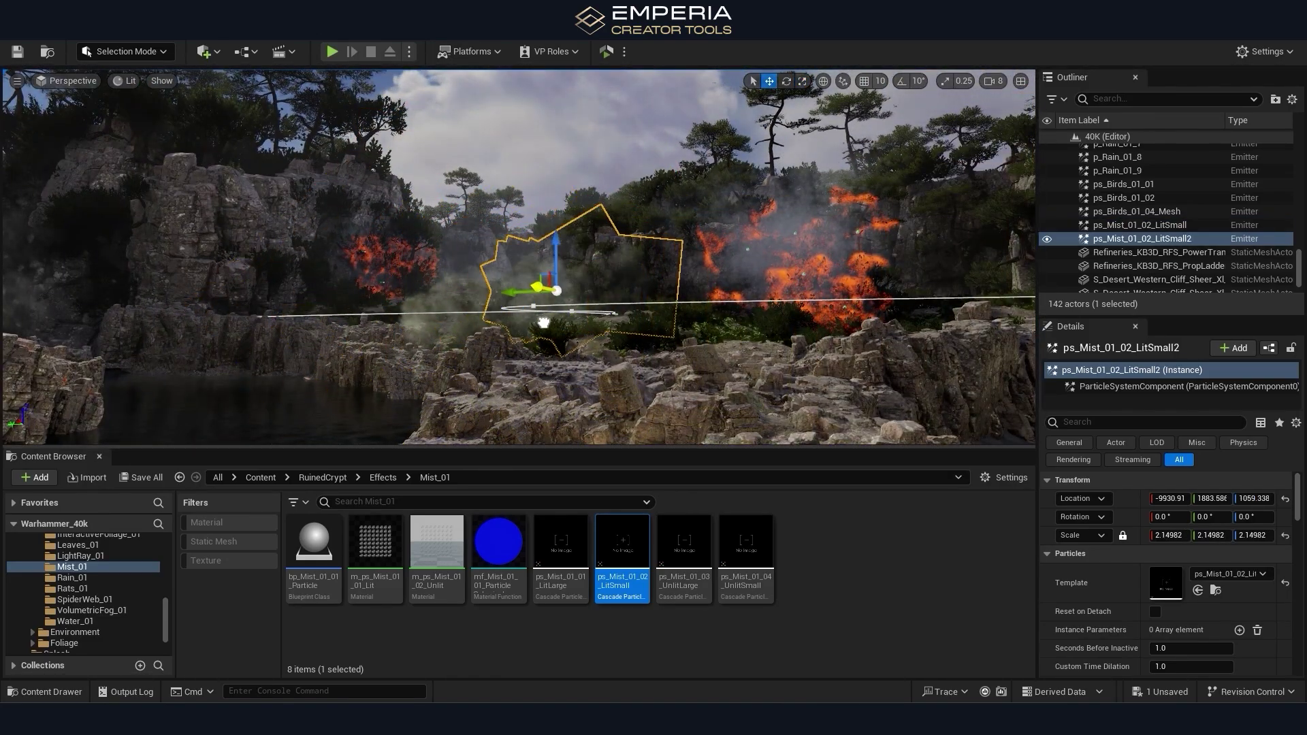
pyautogui.moveTo(456, 302); pyautogui.dragTo(436, 304)
pyautogui.moveTo(435, 303); pyautogui.dragTo(729, 140, button='right')
pyautogui.moveTo(729, 141); pyautogui.dragTo(508, 191)
pyautogui.moveTo(509, 191); pyautogui.dragTo(699, 232, button='right')
# Place ps_Mist_01_04_UnlitSmall on the forested slope behind the fires and scale it uniformly to about 4.22.
pyautogui.moveTo(746, 544); pyautogui.dragTo(588, 179)
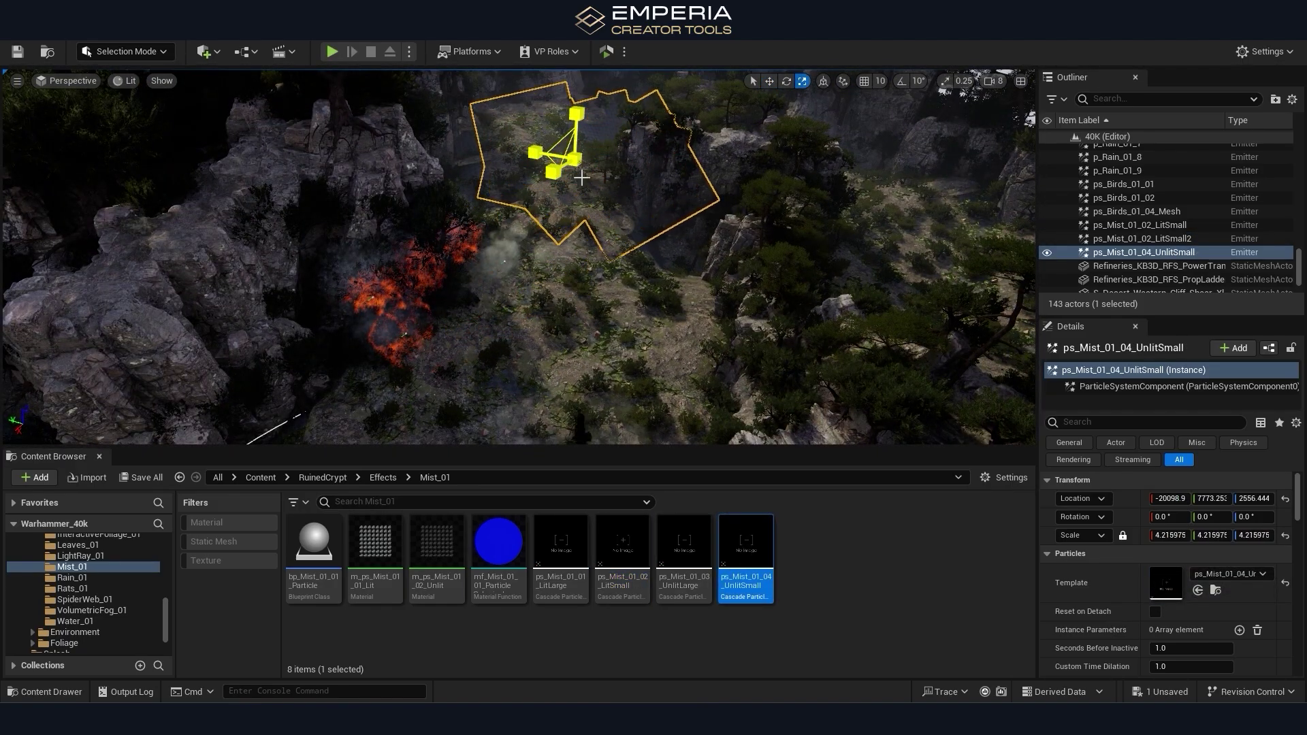
pyautogui.press('w')
pyautogui.moveTo(598, 201); pyautogui.dragTo(731, 139, button='right')
# Place a second ps_Mist_01_04_UnlitSmall emitter on the rocks beside the large fire and stretch its X scale to about 6.
pyautogui.press('s')
pyautogui.press('w')
pyautogui.moveTo(746, 544); pyautogui.dragTo(603, 379)
pyautogui.press('e')
pyautogui.press('w')
pyautogui.press('r')
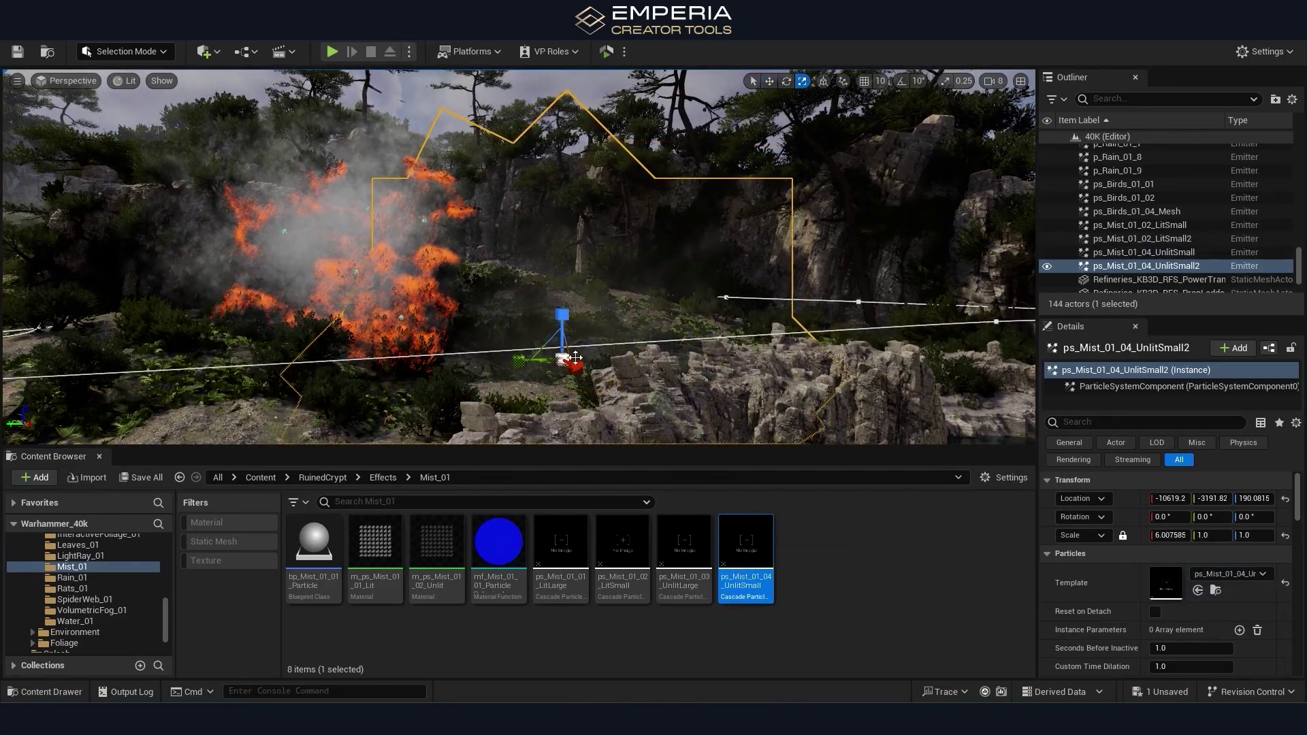
pyautogui.press('s')
pyautogui.moveTo(572, 367); pyautogui.dragTo(442, 372, button='right')
pyautogui.press('d')
pyautogui.press('s')
# Look through RuinedCrypt's Effects folders, including Flickering_01 and Mist_01, for more effects.
pyautogui.click(382, 478)
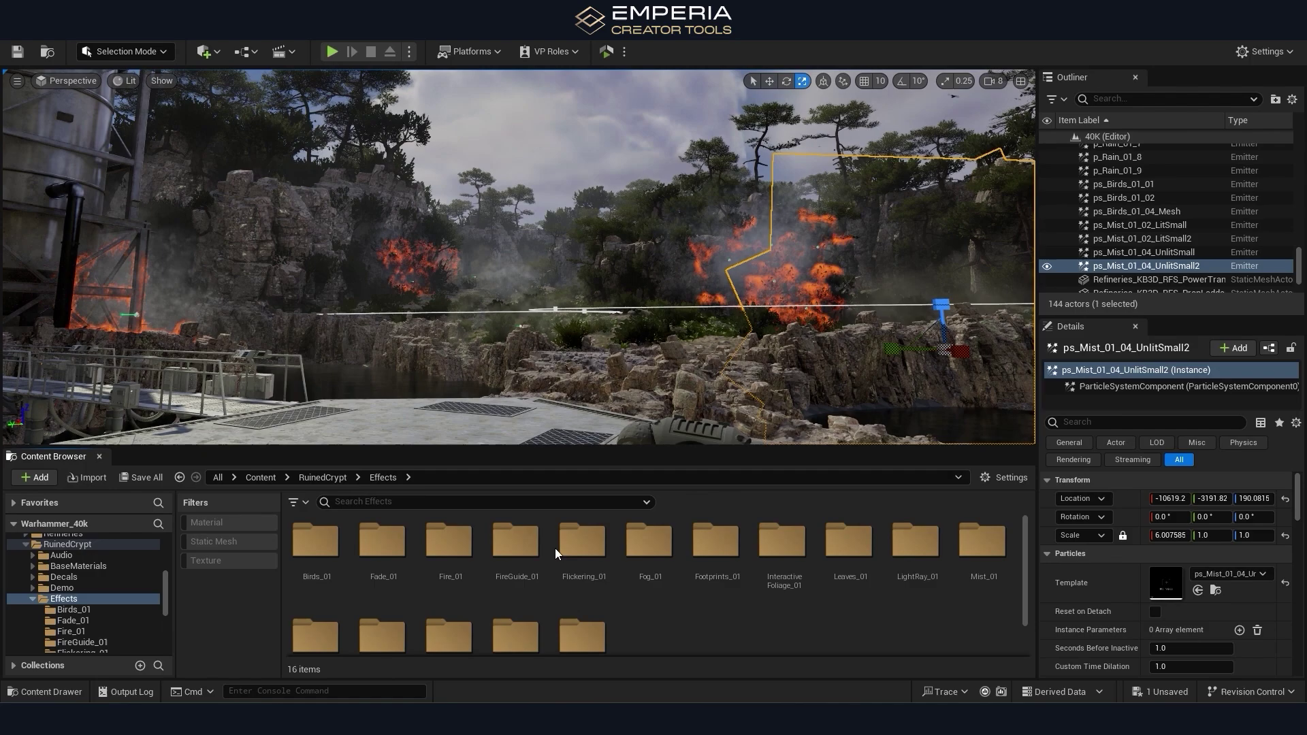
pyautogui.doubleClick(612, 554)
pyautogui.hotkey('alt', 'Left')
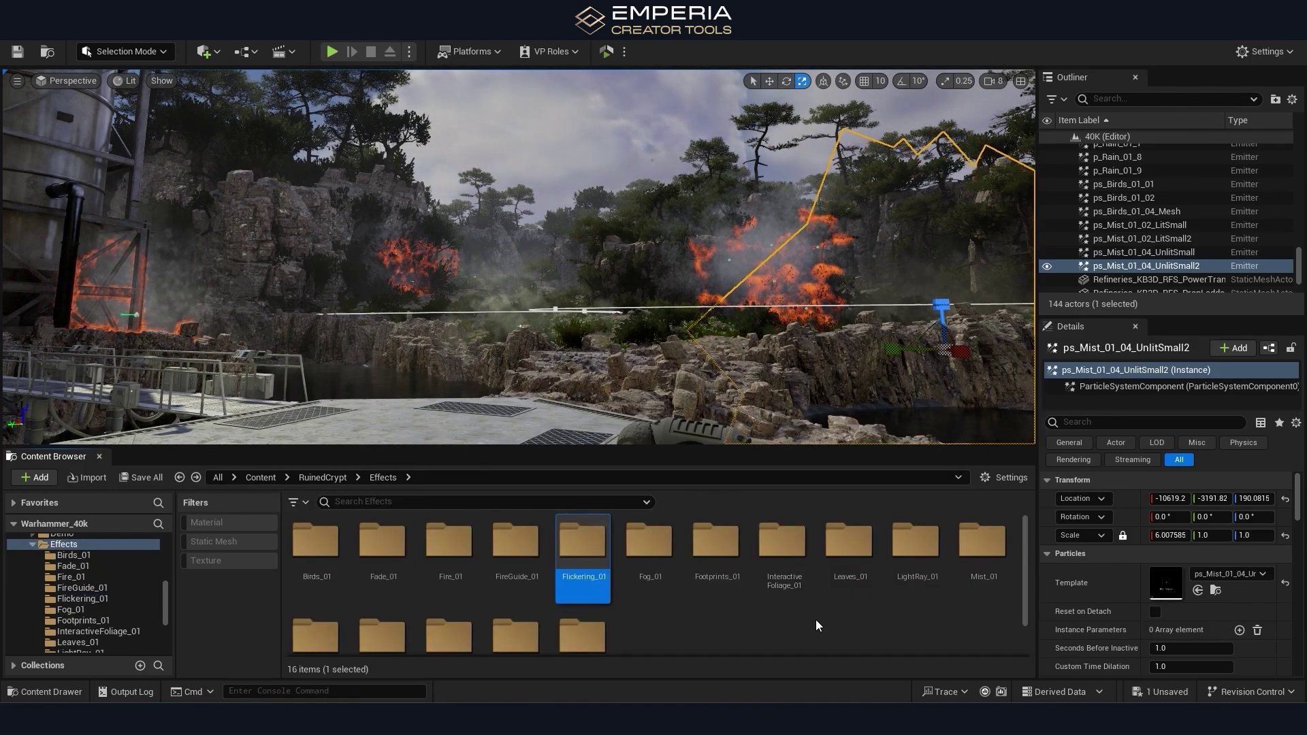
pyautogui.scroll(-1, 856, 623)
pyautogui.scroll(1, 663, 615)
pyautogui.doubleClick(978, 558)
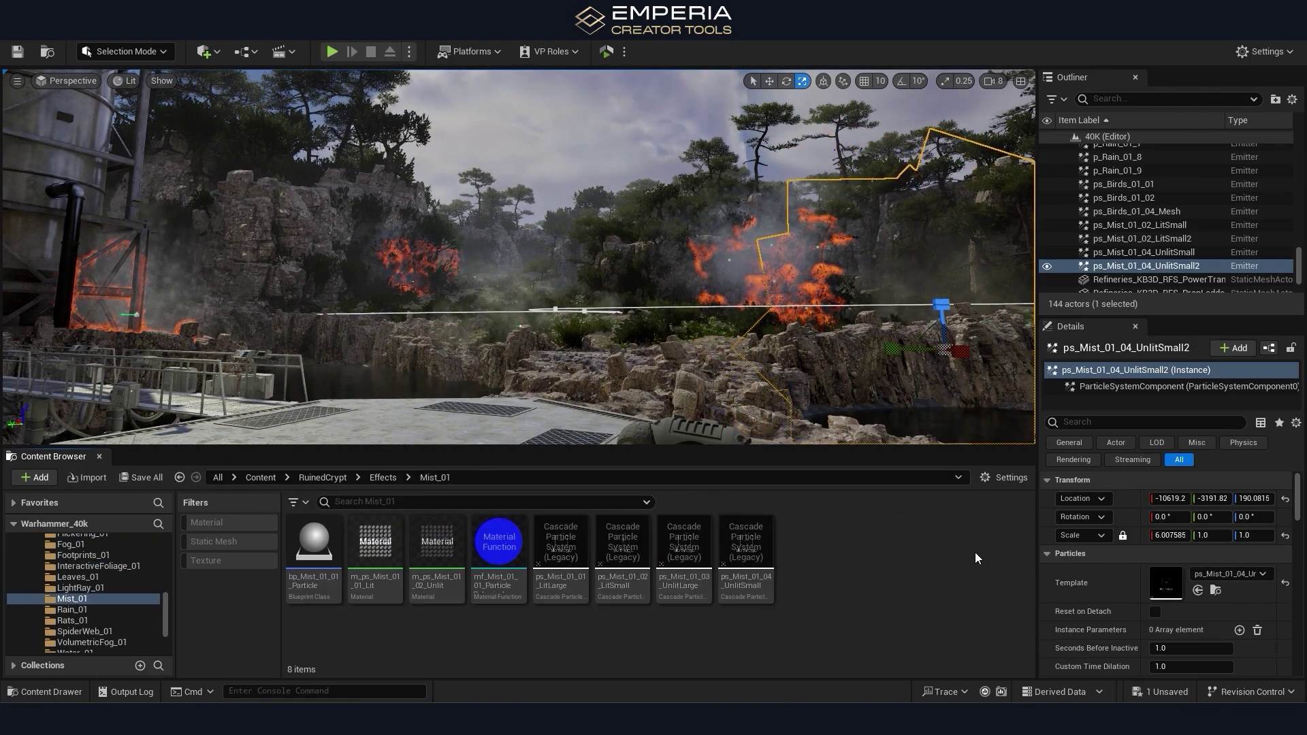
pyautogui.click(179, 477)
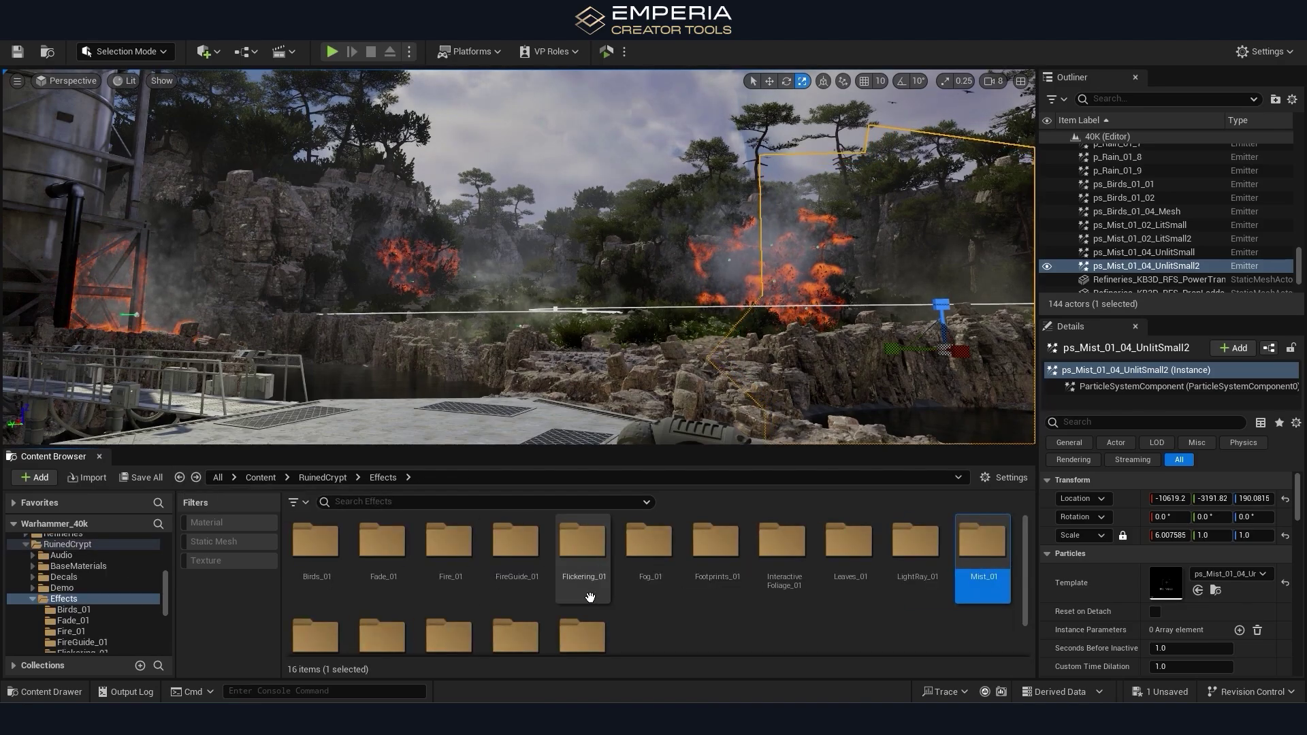
pyautogui.scroll(-1, 569, 599)
pyautogui.scroll(1, 517, 571)
# Place the ps_Fire_01_03_Small emitter from the Fire_01 effects folder on the rocks across the water.
pyautogui.doubleClick(449, 541)
pyautogui.moveTo(620, 407); pyautogui.dragTo(612, 439, button='right')
pyautogui.moveTo(784, 574); pyautogui.dragTo(517, 355)
pyautogui.press('w')
pyautogui.moveTo(517, 355); pyautogui.dragTo(545, 299, button='right')
# Add ps_Fire_01_01 and another ps_Fire_01_03_Small on the rocks by the large fire, scaling the small one uniformly to about 6.6.
pyautogui.moveTo(649, 544); pyautogui.dragTo(688, 353)
pyautogui.moveTo(687, 353); pyautogui.dragTo(592, 353, button='right')
pyautogui.moveTo(783, 541); pyautogui.dragTo(645, 360)
pyautogui.press('r')
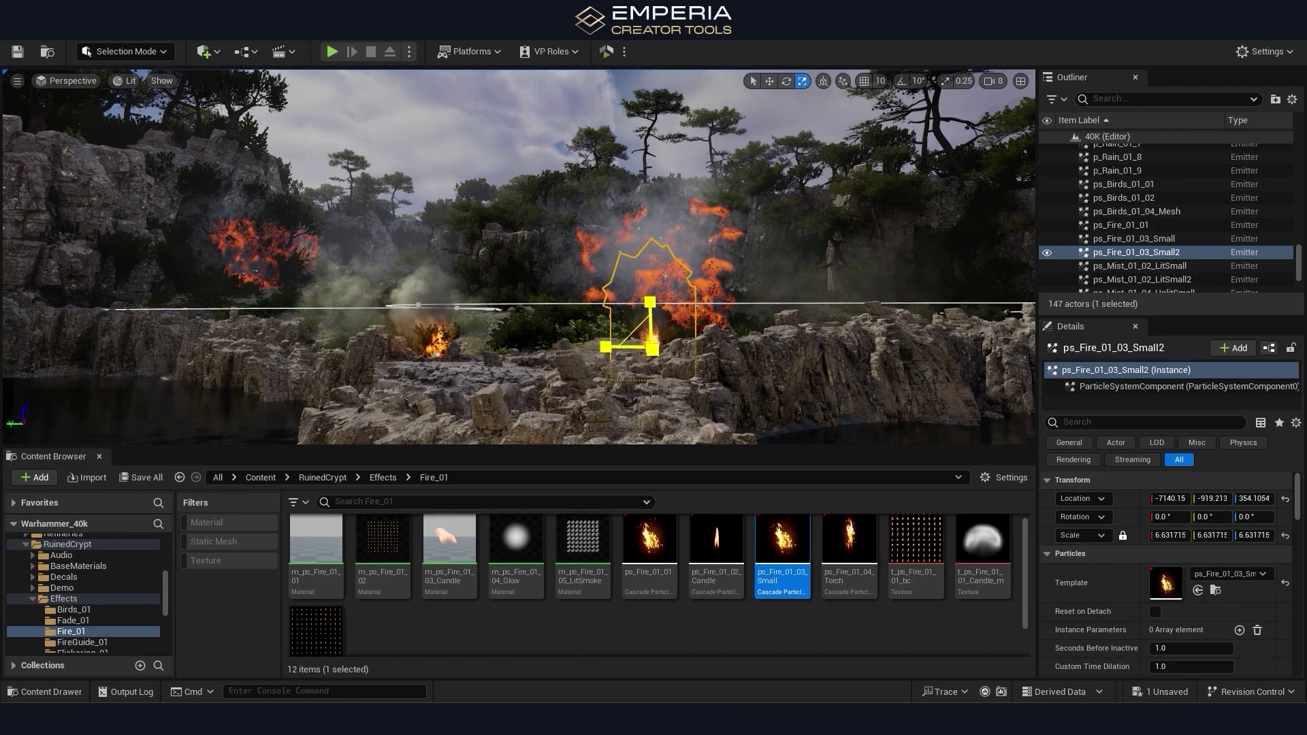
pyautogui.click(533, 119)
pyautogui.press('s')
pyautogui.moveTo(533, 120); pyautogui.dragTo(483, 123, button='right')
pyautogui.press('s')
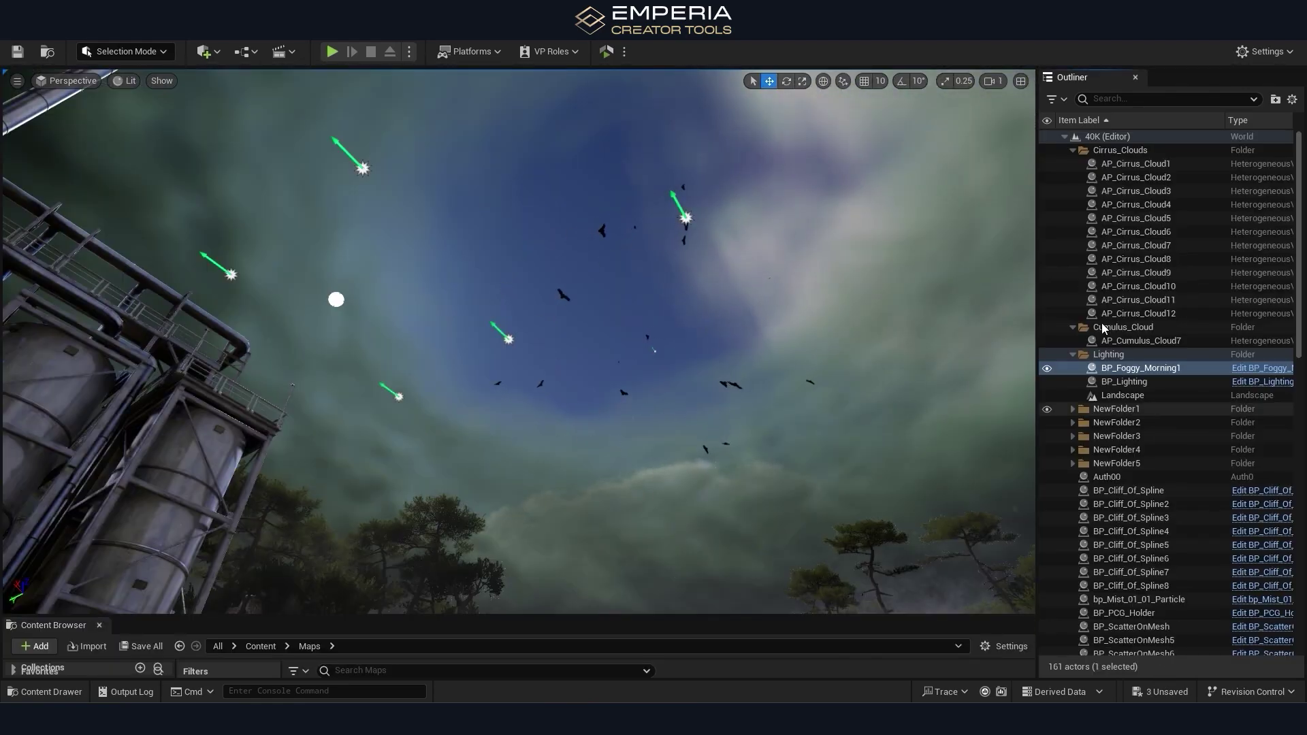
# Show the properties of BP_Foggy_Morning1 and tint its VolumetricCloud ground albedo a muted grey-blue.
pyautogui.click(157, 12)
pyautogui.moveTo(115, 12)
pyautogui.click(338, 99)
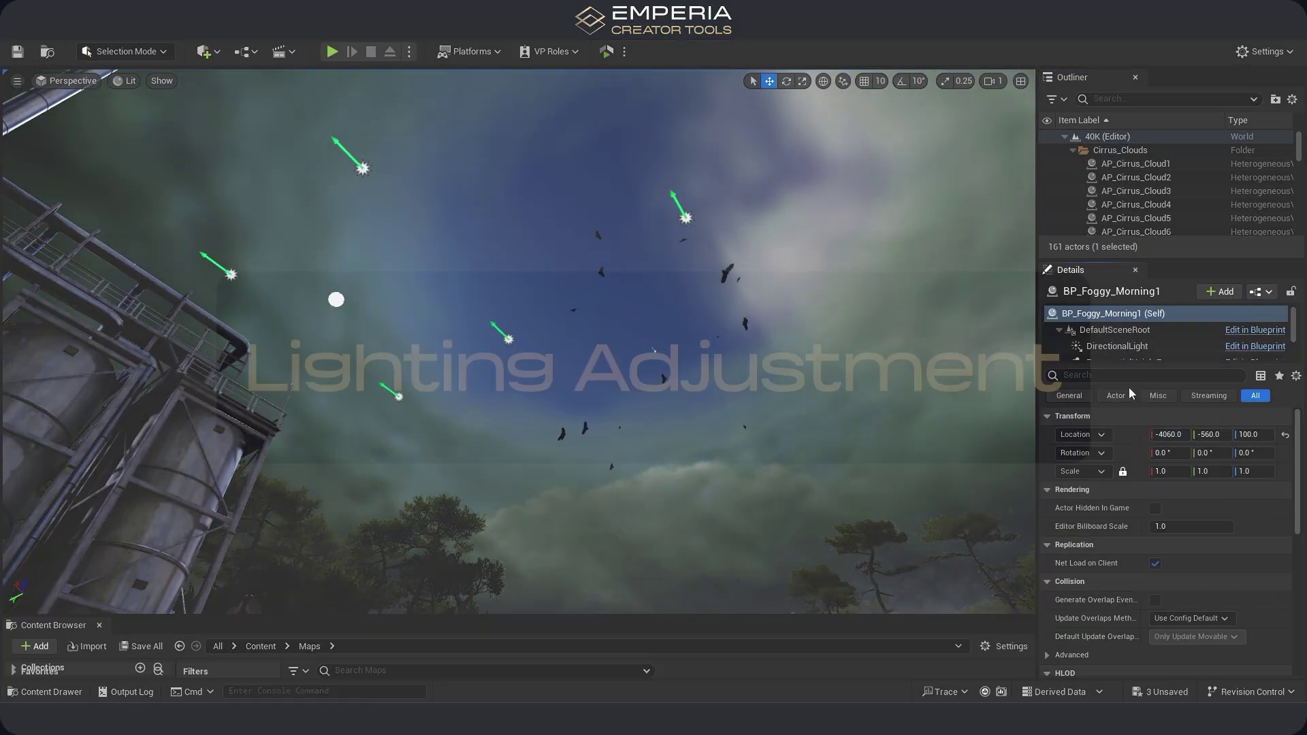
pyautogui.scroll(-3, 1130, 337)
pyautogui.click(1129, 336)
pyautogui.click(1186, 630)
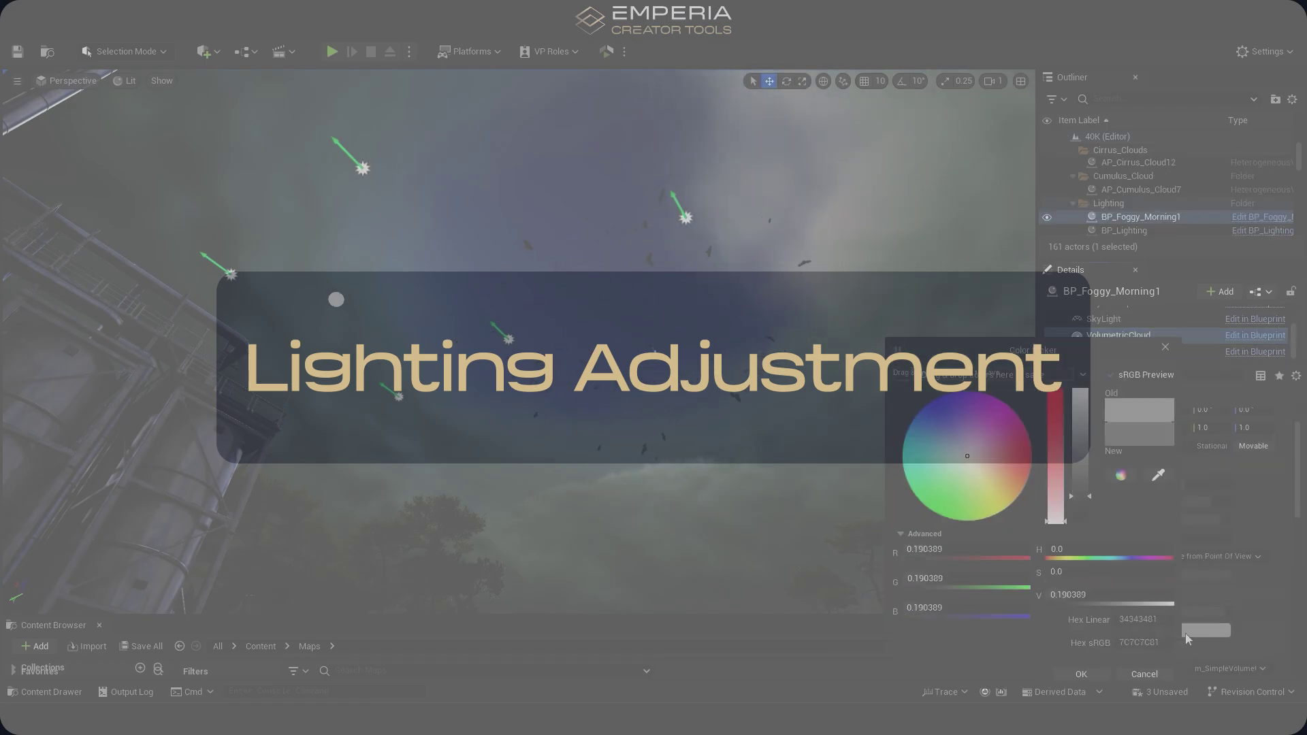
pyautogui.moveTo(966, 453); pyautogui.dragTo(910, 446)
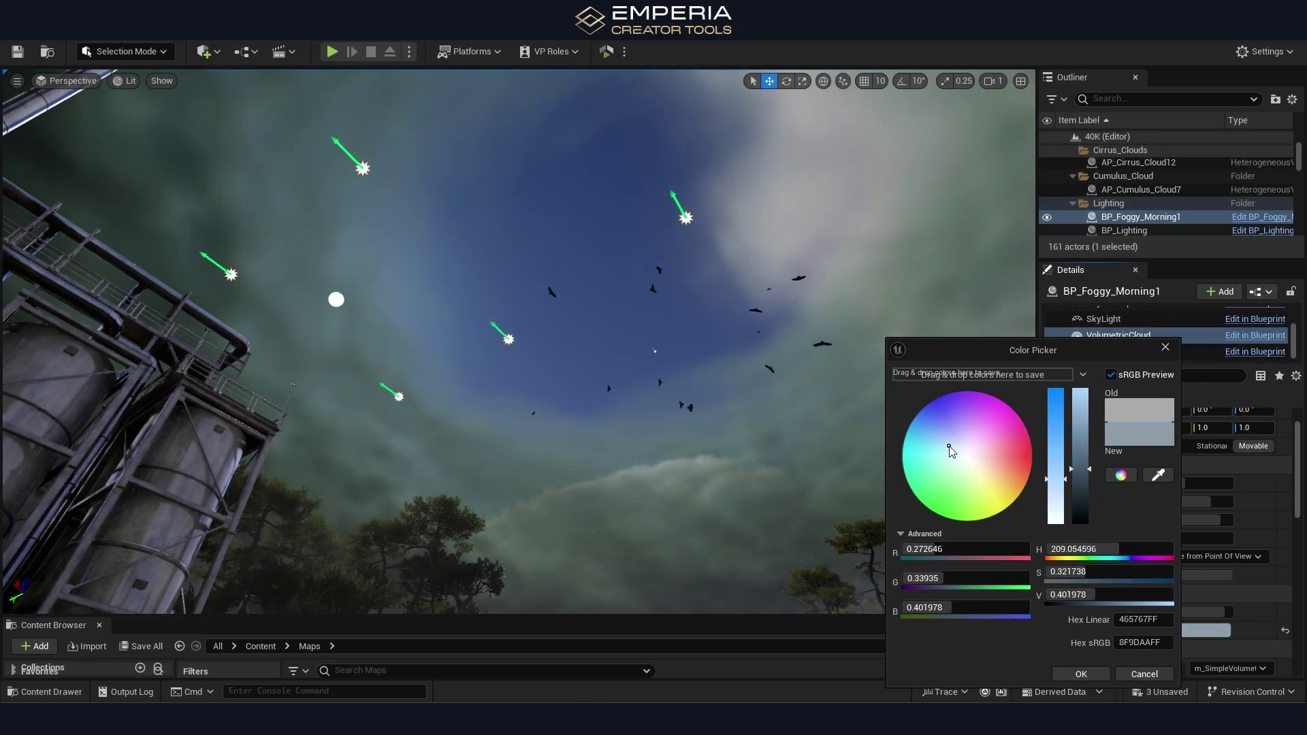
pyautogui.click(1080, 674)
# Set the light color of BP_Foggy_Morning1's SkyLight component to near-white, hex sRGB FEFFFBFF.
pyautogui.scroll(-13, 1190, 623)
pyautogui.scroll(12, 1191, 612)
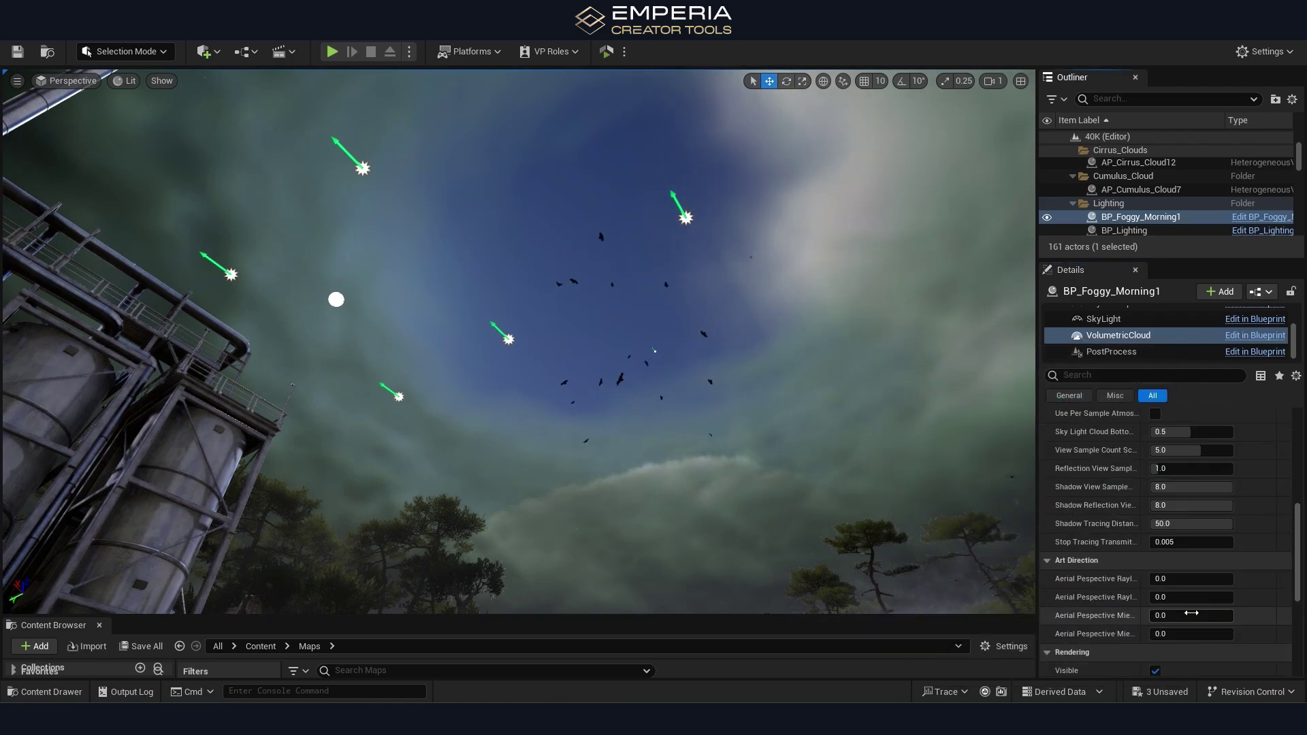
pyautogui.click(1104, 319)
pyautogui.click(1203, 605)
pyautogui.moveTo(966, 458)
pyautogui.mouseDown()
pyautogui.moveTo(933, 505)
pyautogui.moveTo(968, 460)
pyautogui.mouseUp()
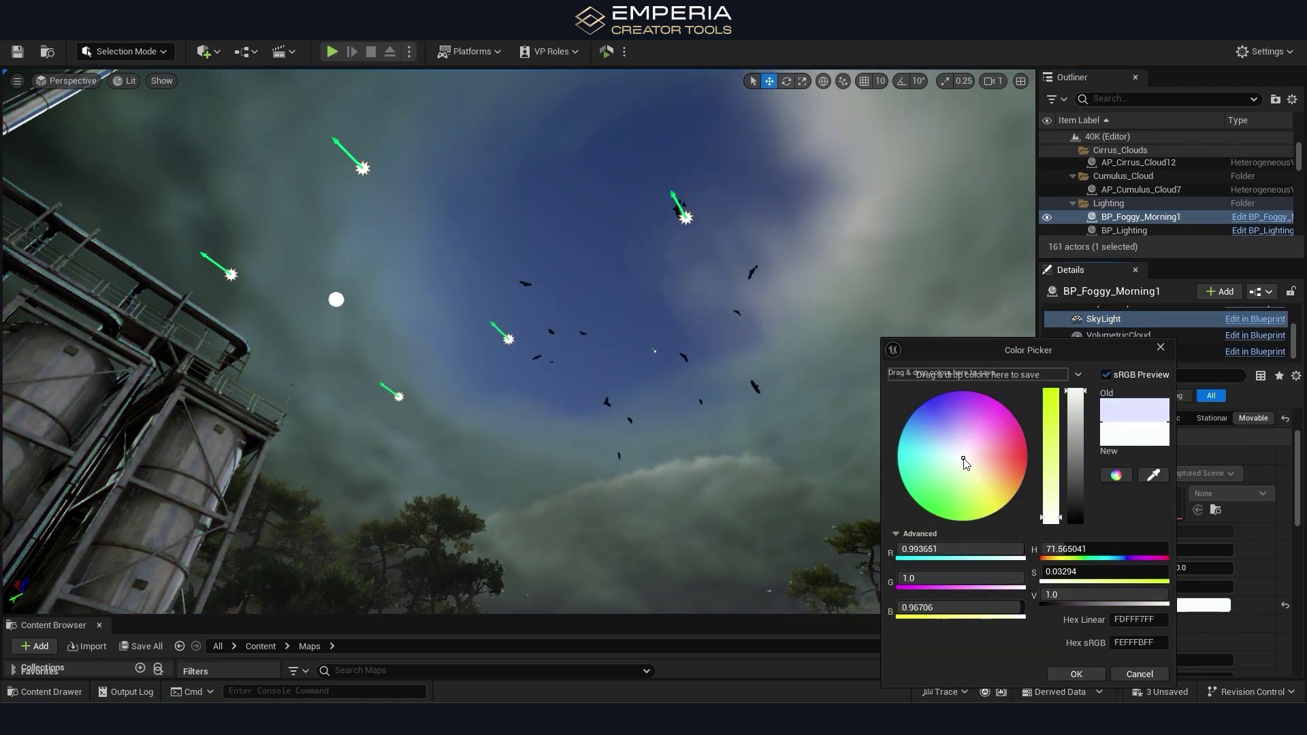
pyautogui.click(1076, 674)
# Set the SkyAtmosphere component's Rayleigh Scattering color to pale green, hex sRGB EAFFD8FF.
pyautogui.scroll(2, 1134, 320)
pyautogui.click(1123, 347)
pyautogui.click(1188, 622)
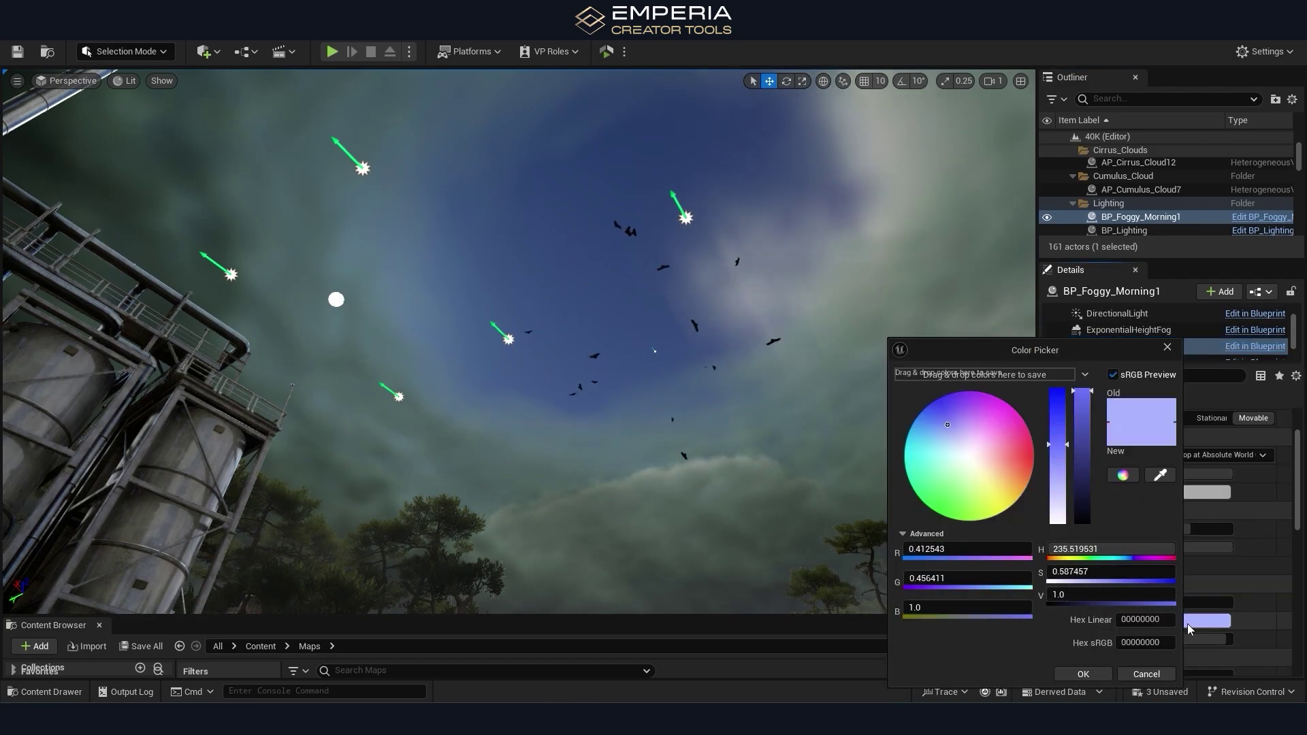
pyautogui.moveTo(965, 457)
pyautogui.mouseDown()
pyautogui.moveTo(950, 449)
pyautogui.moveTo(989, 404)
pyautogui.moveTo(967, 475)
pyautogui.mouseUp()
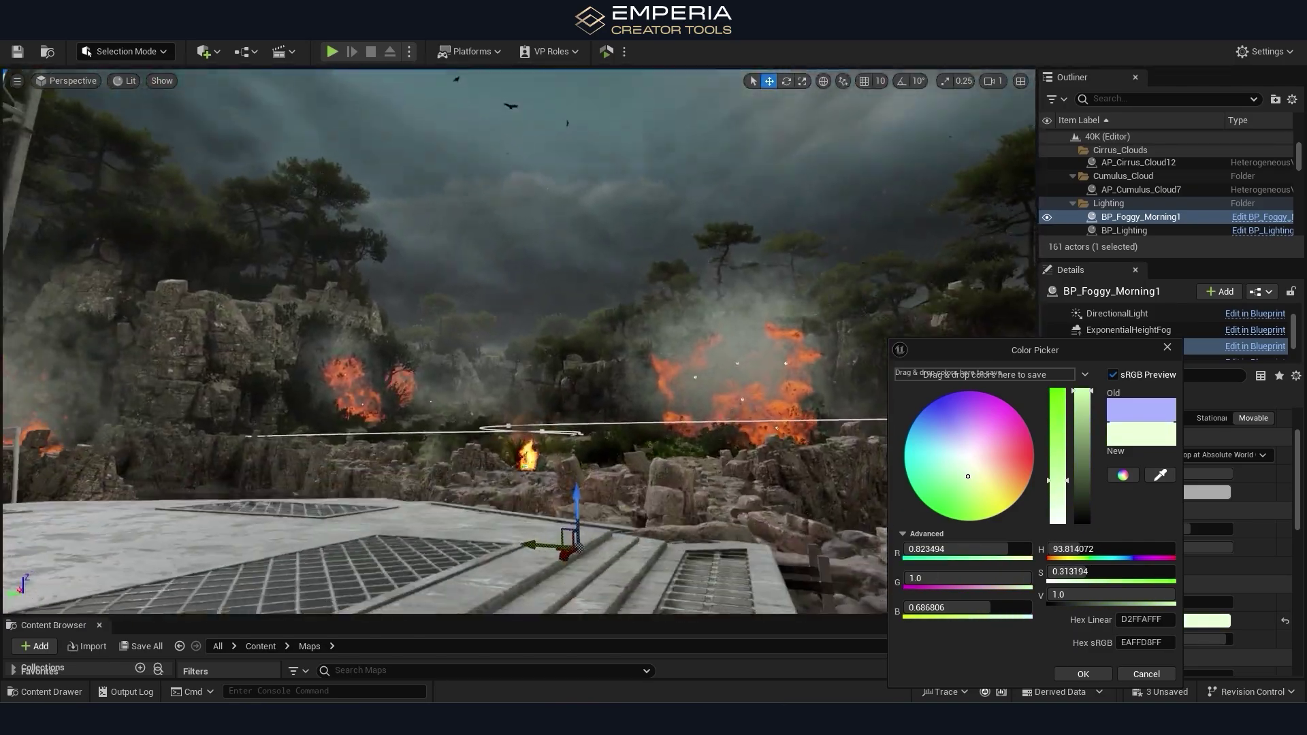
pyautogui.click(1083, 673)
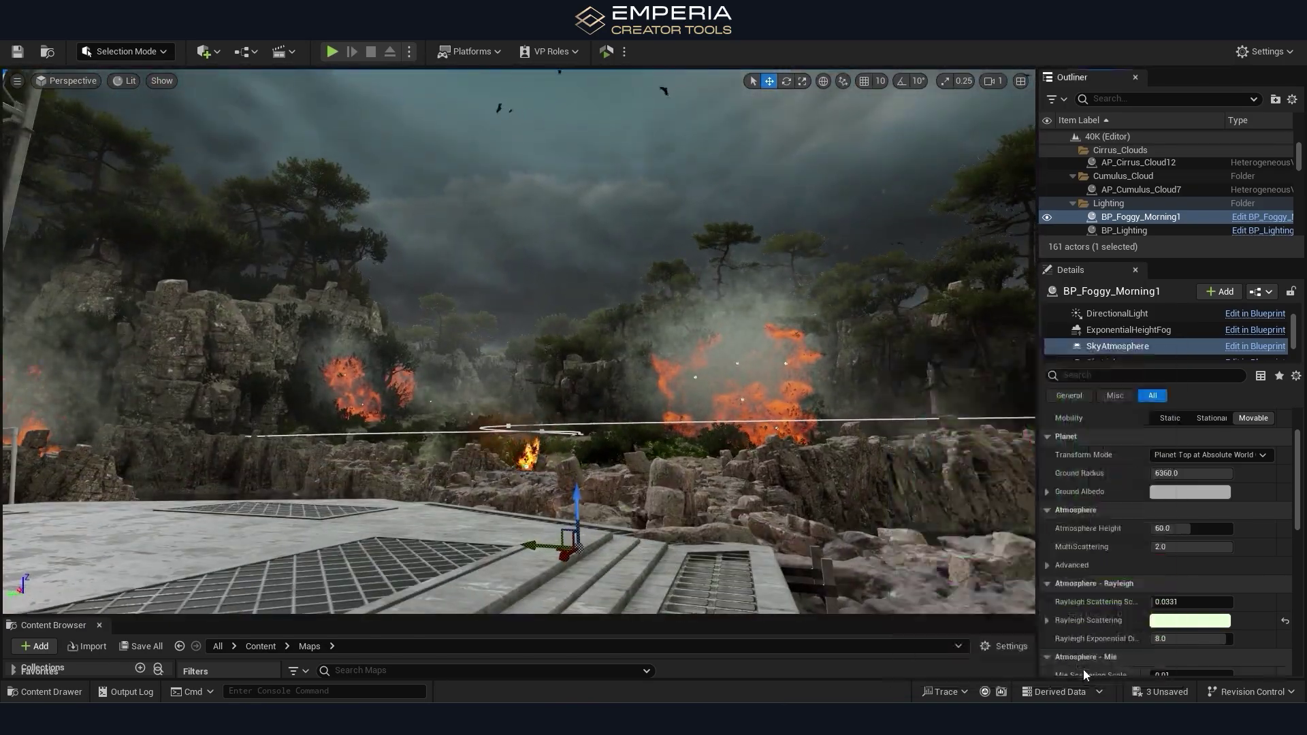
# Set the SkyAtmosphere component's Ground Albedo to muted green, hex sRGB 8DAA8DFF.
pyautogui.click(1182, 490)
pyautogui.moveTo(942, 439)
pyautogui.mouseDown()
pyautogui.moveTo(915, 423)
pyautogui.moveTo(936, 446)
pyautogui.mouseUp()
pyautogui.moveTo(852, 435); pyautogui.dragTo(832, 354, button='right')
pyautogui.moveTo(936, 458); pyautogui.dragTo(950, 478)
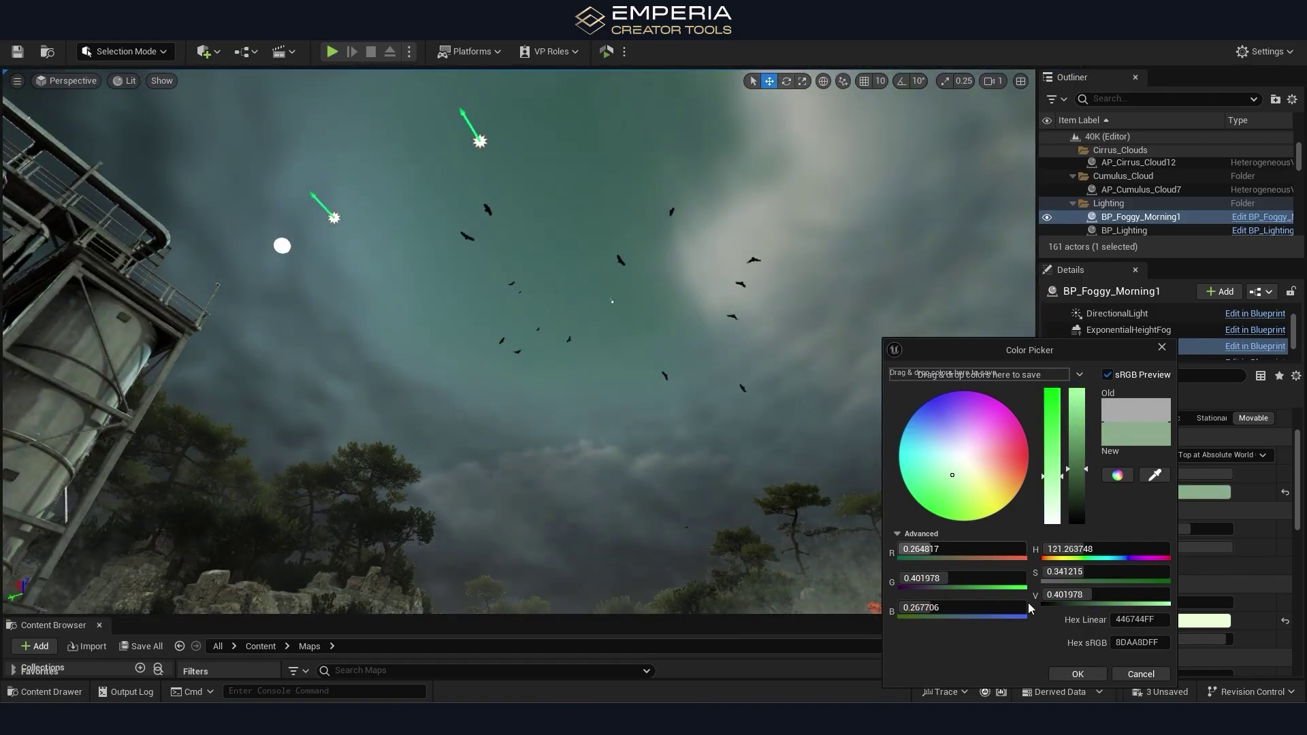
pyautogui.click(1078, 674)
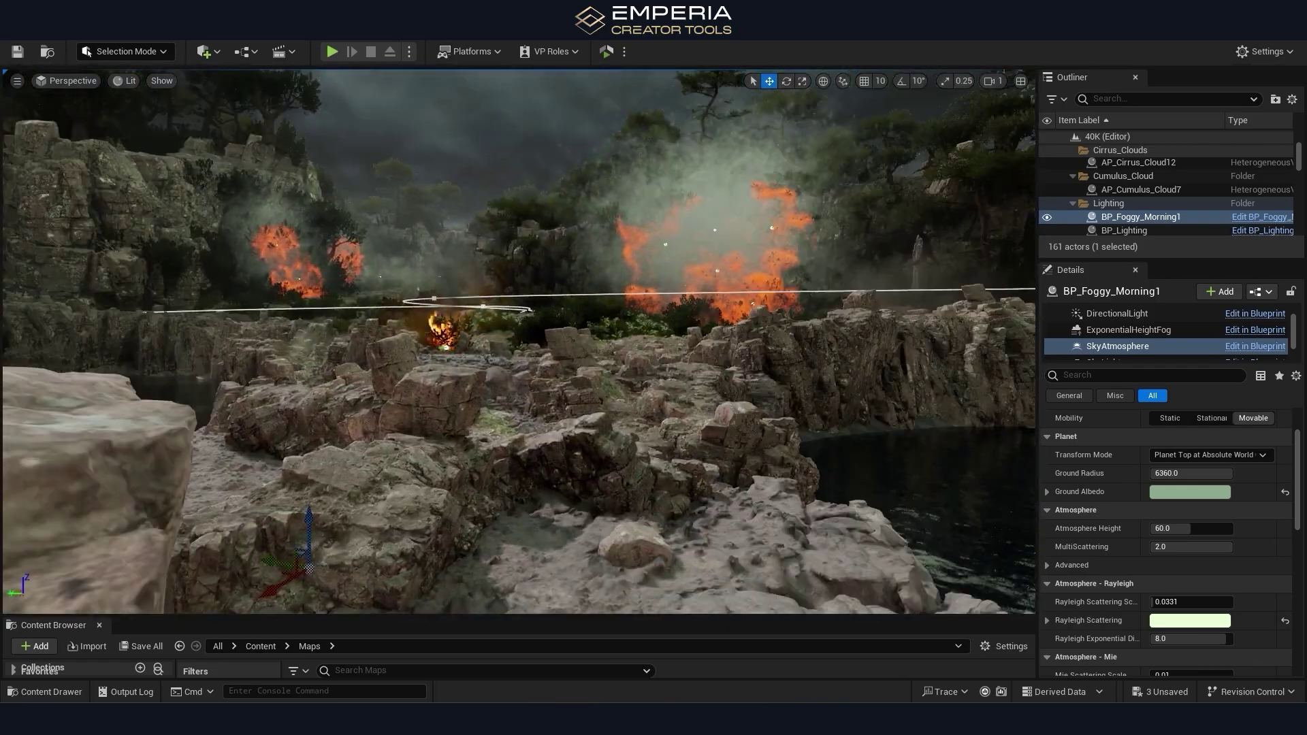
# Delete the small campfire effect from the rocks across the water.
pyautogui.moveTo(603, 283); pyautogui.dragTo(616, 245, button='right')
pyautogui.click(604, 284)
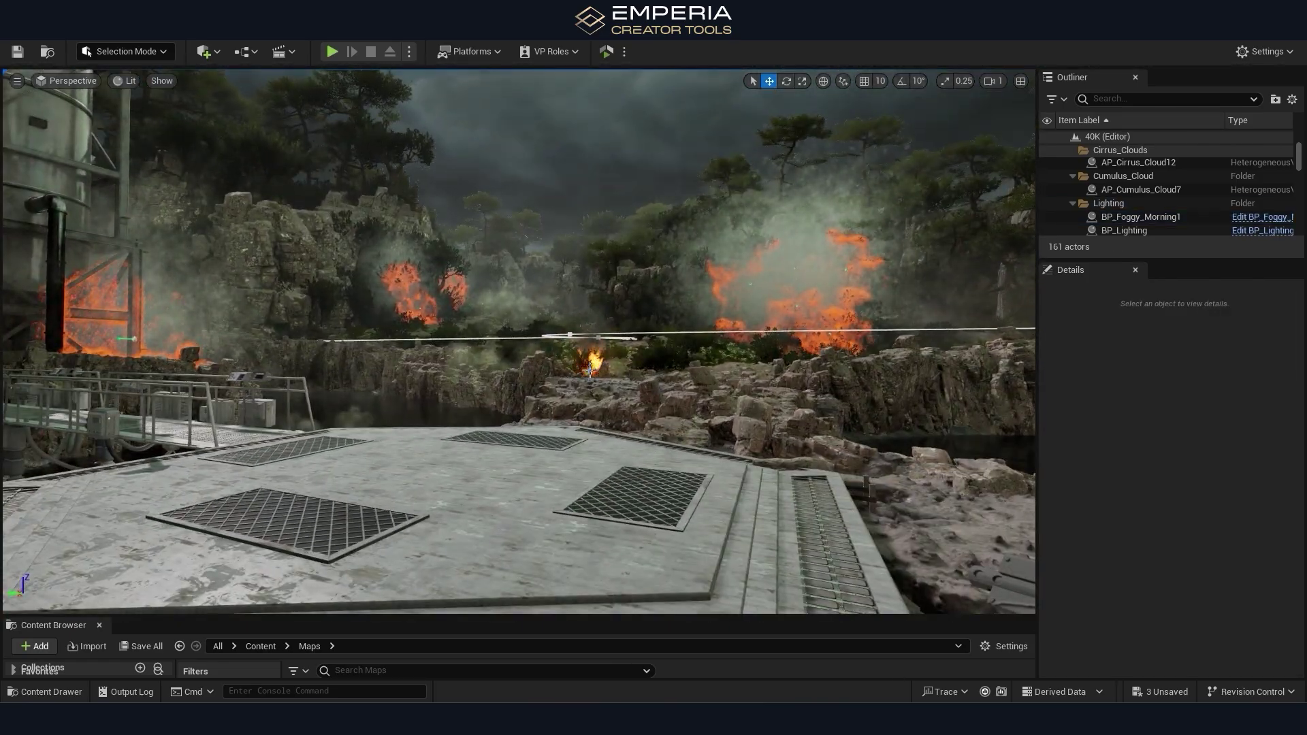
pyautogui.click(590, 366)
pyautogui.press('Delete')
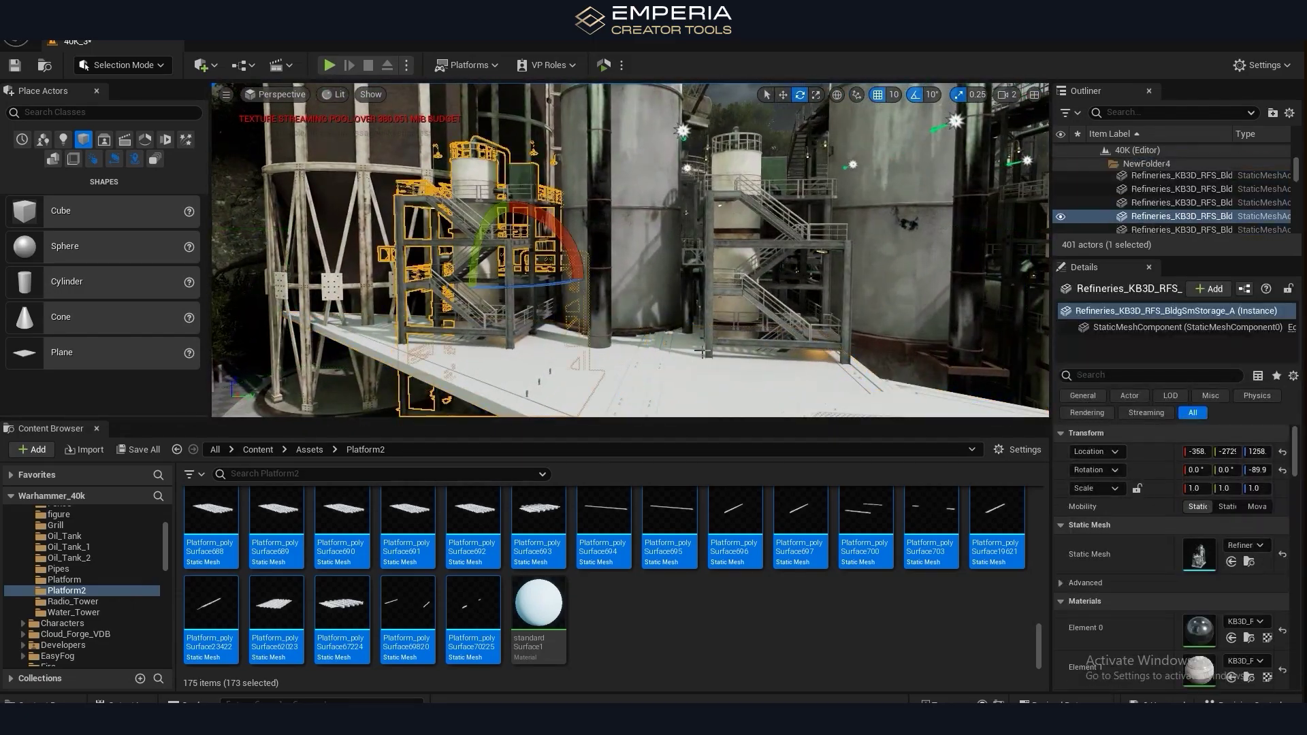
# Select both small storage buildings with staircases on the white platform.
pyautogui.moveTo(721, 320); pyautogui.dragTo(742, 323, button='right')
pyautogui.keyDown('ctrl'); pyautogui.click(743, 326); pyautogui.keyUp('ctrl')
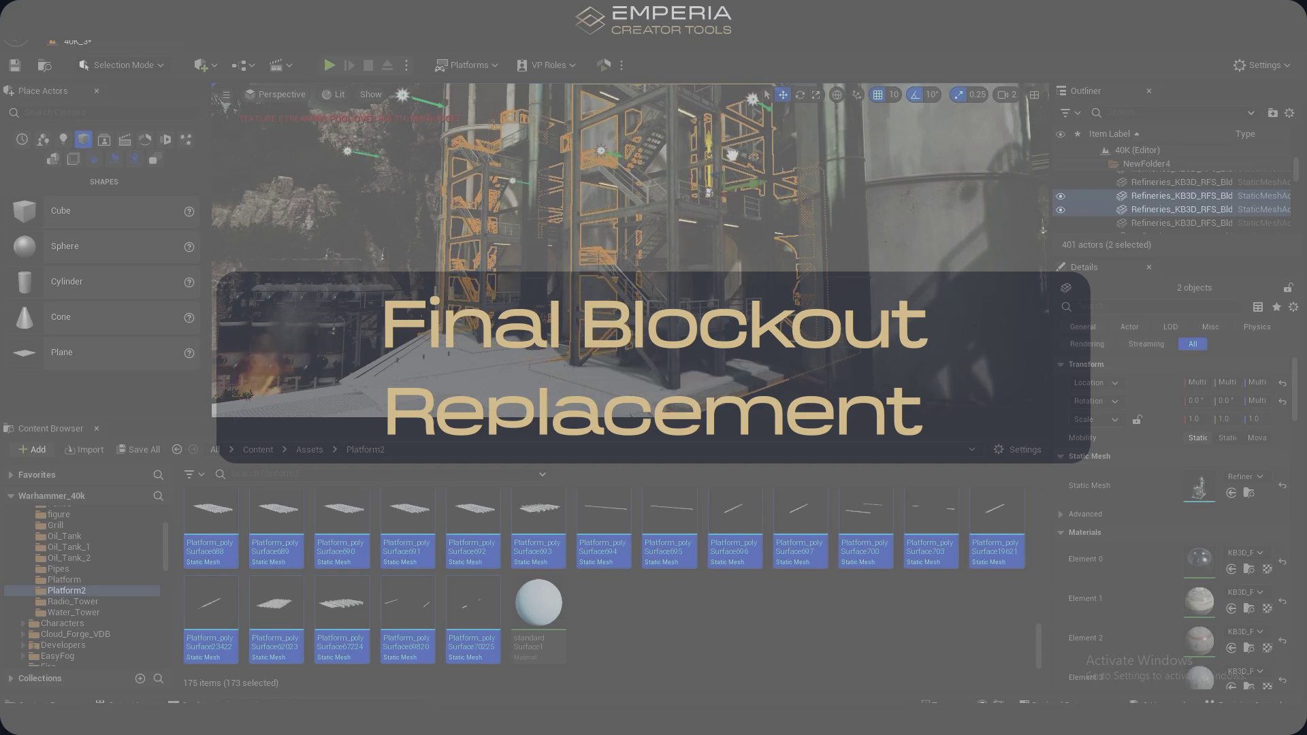
pyautogui.moveTo(732, 155); pyautogui.dragTo(653, 160, button='right')
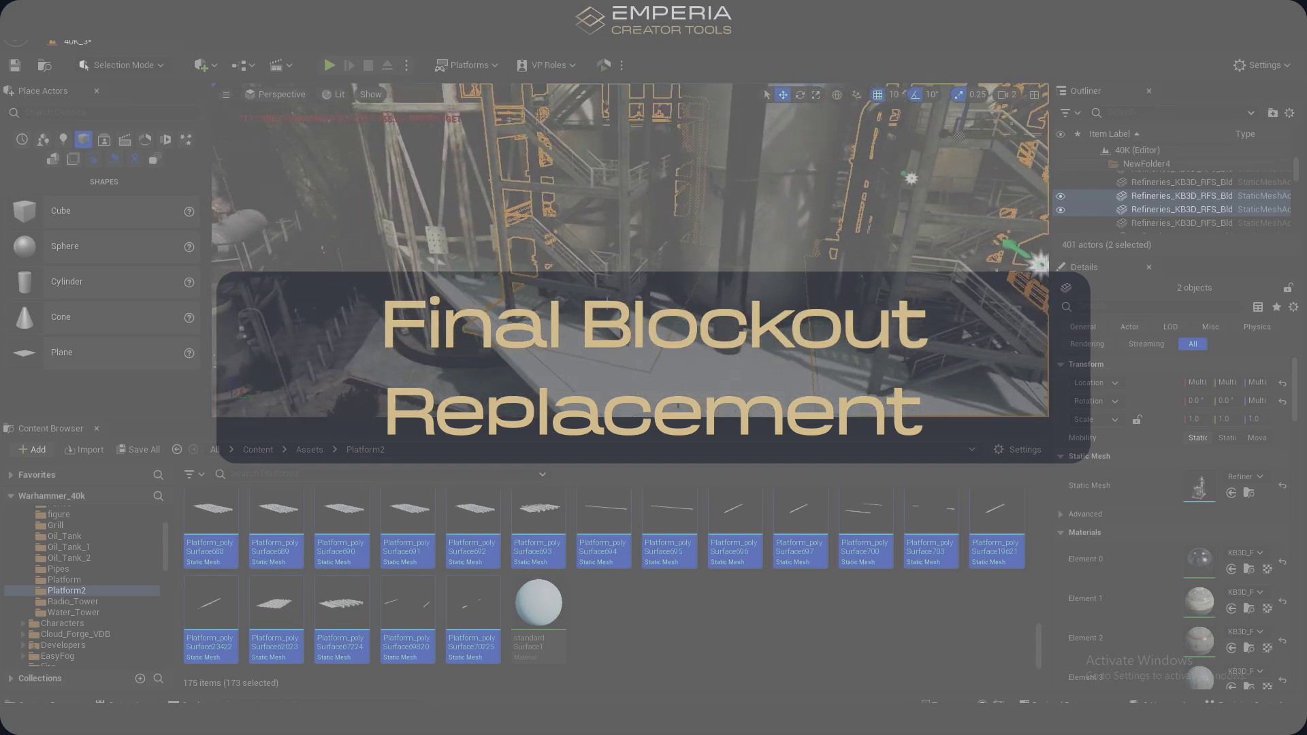
pyautogui.click(561, 212)
pyautogui.press('r')
pyautogui.moveTo(653, 204); pyautogui.dragTo(749, 224, button='right')
# Move the power transformer next to the white platform and rotate it to -60° about Z.
pyautogui.click(735, 238)
pyautogui.press('w')
pyautogui.moveTo(735, 238); pyautogui.dragTo(535, 224)
pyautogui.moveTo(534, 224); pyautogui.dragTo(659, 284, button='right')
pyautogui.moveTo(639, 317); pyautogui.dragTo(644, 198)
pyautogui.press('e')
pyautogui.moveTo(698, 243); pyautogui.dragTo(671, 235)
pyautogui.moveTo(671, 235); pyautogui.dragTo(653, 299, button='right')
pyautogui.press('w')
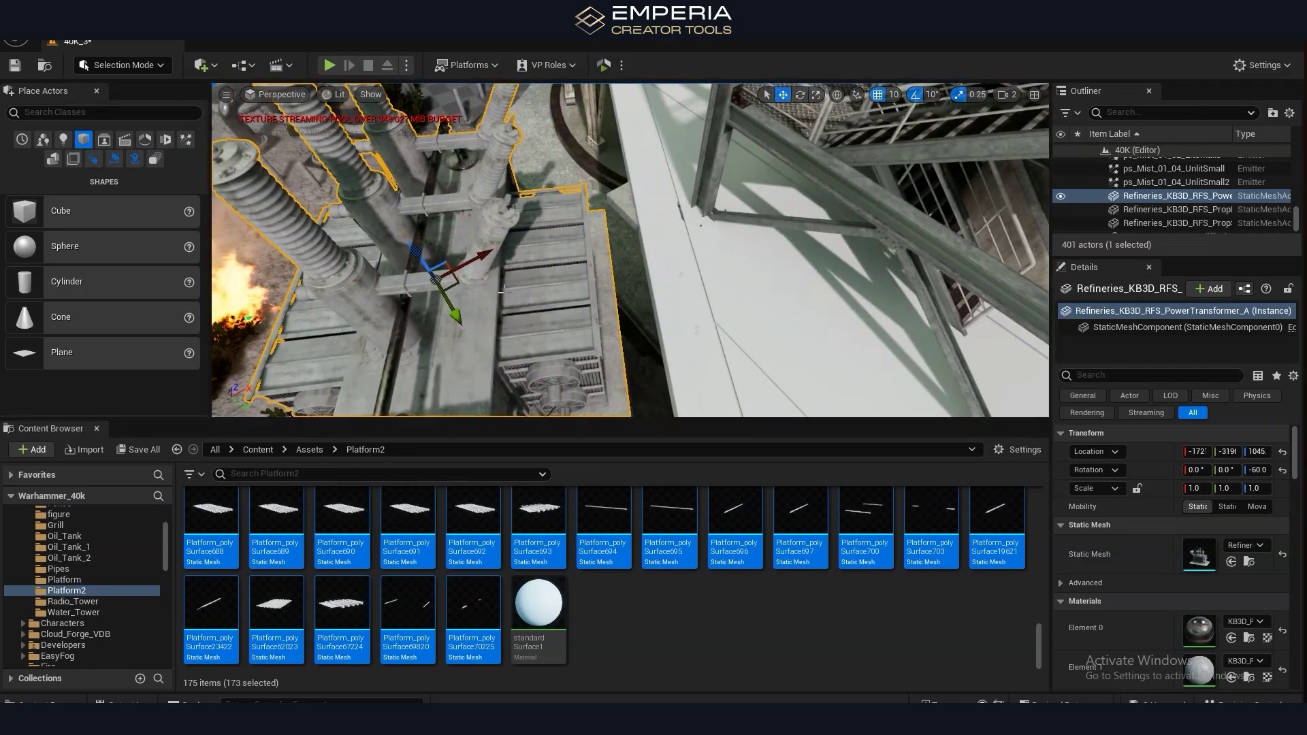
# Fine-tune the power transformer's position and height beside the white platform, and deselect it.
pyautogui.moveTo(489, 263); pyautogui.dragTo(539, 225)
pyautogui.moveTo(540, 225); pyautogui.dragTo(633, 177, button='right')
pyautogui.moveTo(507, 146); pyautogui.dragTo(507, 176)
pyautogui.press('Escape')
# Select the steel edge beams, posts and diagonal braces along the near side of the hexagonal platform.
pyautogui.moveTo(507, 175); pyautogui.dragTo(701, 273, button='right')
pyautogui.click(701, 276)
pyautogui.keyDown('shift'); pyautogui.click(643, 320); pyautogui.keyUp('shift')
pyautogui.keyDown('shift'); pyautogui.click(568, 264); pyautogui.keyUp('shift')
pyautogui.keyDown('shift'); pyautogui.click(576, 292); pyautogui.keyUp('shift')
pyautogui.keyDown('shift'); pyautogui.click(535, 289); pyautogui.keyUp('shift')
pyautogui.keyDown('shift'); pyautogui.click(502, 272); pyautogui.keyUp('shift')
pyautogui.keyDown('shift'); pyautogui.click(466, 241); pyautogui.keyUp('shift')
pyautogui.keyDown('shift'); pyautogui.click(393, 286); pyautogui.keyUp('shift')
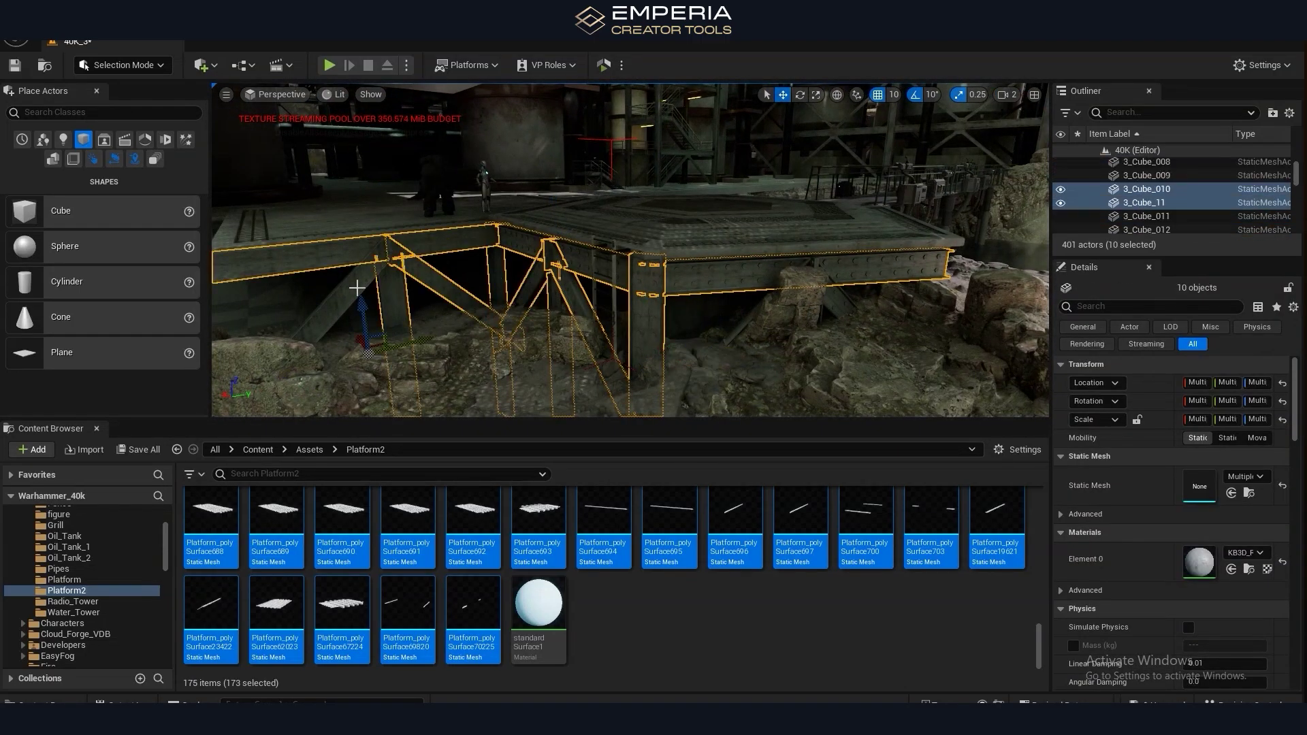
pyautogui.keyDown('shift'); pyautogui.click(354, 286); pyautogui.keyUp('shift')
# Add the support pieces on the adjoining sides of the hexagonal platform to the selection.
pyautogui.moveTo(477, 292); pyautogui.dragTo(656, 324, button='right')
pyautogui.keyDown('shift'); pyautogui.click(656, 325); pyautogui.keyUp('shift')
pyautogui.moveTo(698, 382); pyautogui.dragTo(490, 341, button='right')
pyautogui.keyDown('shift'); pyautogui.click(493, 354); pyautogui.keyUp('shift')
pyautogui.keyDown('shift'); pyautogui.click(639, 243); pyautogui.keyUp('shift')
pyautogui.keyDown('shift'); pyautogui.click(640, 259); pyautogui.keyUp('shift')
pyautogui.moveTo(640, 259); pyautogui.dragTo(732, 261, button='right')
# Add the hexagonal platform's remaining beams and braces to the selection and combine them all into one group.
pyautogui.keyDown('shift'); pyautogui.click(446, 292); pyautogui.keyUp('shift')
pyautogui.keyDown('shift'); pyautogui.click(613, 272); pyautogui.keyUp('shift')
pyautogui.keyDown('shift'); pyautogui.click(653, 272); pyautogui.keyUp('shift')
pyautogui.keyDown('shift'); pyautogui.click(688, 293); pyautogui.keyUp('shift')
pyautogui.keyDown('shift'); pyautogui.click(704, 313); pyautogui.keyUp('shift')
pyautogui.keyDown('shift'); pyautogui.click(644, 388); pyautogui.keyUp('shift')
pyautogui.keyDown('shift'); pyautogui.click(690, 273); pyautogui.keyUp('shift')
pyautogui.rightClick(677, 263)
pyautogui.moveTo(739, 541)
pyautogui.click(936, 543)
pyautogui.rightClick(671, 264)
pyautogui.click(736, 539)
# Duplicate the grouped support structure, scale the copy, and position it beneath the white platform.
pyautogui.keyDown('alt'); pyautogui.moveTo(694, 245); pyautogui.dragTo(697, 89); pyautogui.keyUp('alt')
pyautogui.moveTo(687, 204); pyautogui.dragTo(633, 286, button='right')
pyautogui.press('r')
pyautogui.moveTo(621, 280); pyautogui.dragTo(681, 324)
pyautogui.moveTo(681, 324); pyautogui.dragTo(569, 285, button='right')
pyautogui.moveTo(527, 240); pyautogui.dragTo(569, 236)
pyautogui.press('w')
pyautogui.moveTo(520, 201); pyautogui.dragTo(522, 233)
# Ungroup the duplicated support structure under the white platform.
pyautogui.moveTo(633, 312); pyautogui.dragTo(724, 399, button='right')
pyautogui.rightClick(702, 326)
pyautogui.moveTo(789, 529)
pyautogui.click(943, 544)
pyautogui.hotkey('shift', 'g')
# Select four adjoining beams and braces of the ungrouped support structure under the white platform and group them.
pyautogui.click(718, 329)
pyautogui.keyDown('ctrl'); pyautogui.click(694, 364); pyautogui.keyUp('ctrl')
pyautogui.keyDown('ctrl'); pyautogui.click(662, 360); pyautogui.keyUp('ctrl')
pyautogui.keyDown('ctrl'); pyautogui.click(620, 364); pyautogui.keyUp('ctrl')
pyautogui.keyDown('ctrl'); pyautogui.click(705, 291); pyautogui.keyUp('ctrl')
pyautogui.rightClick(706, 303)
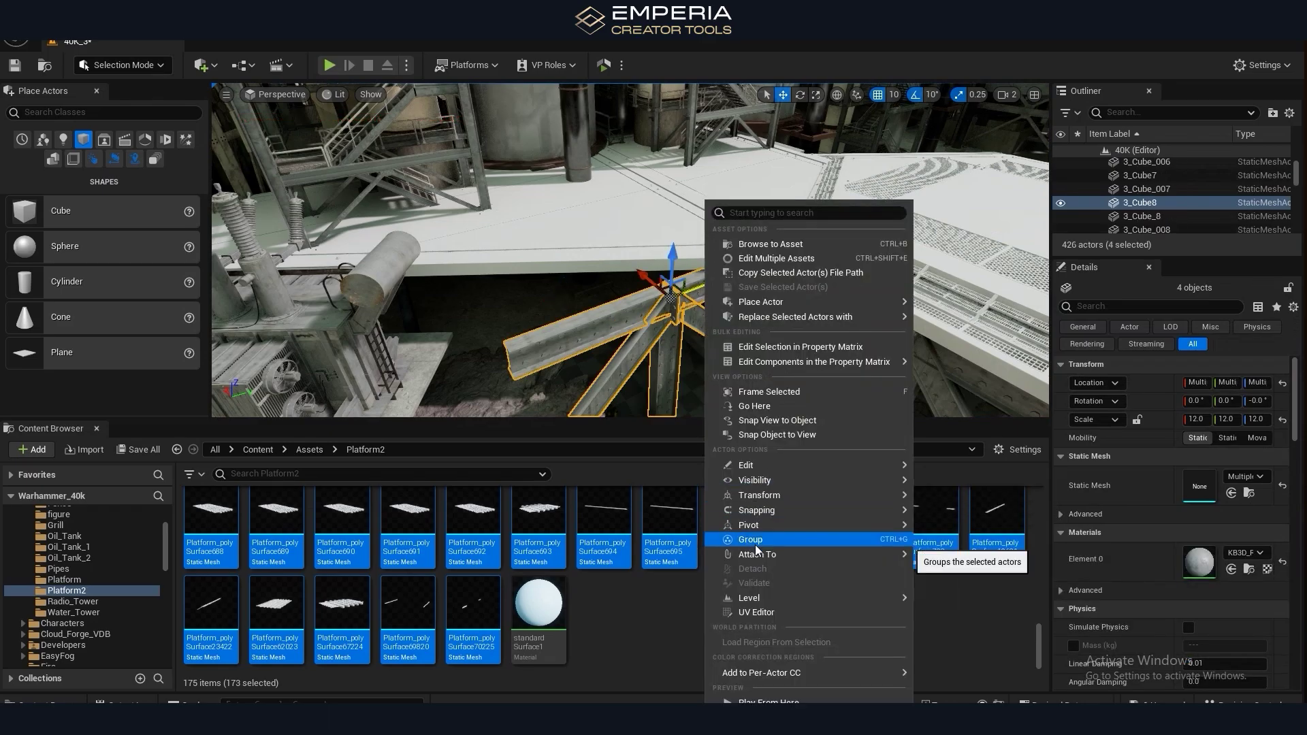
pyautogui.click(759, 541)
# Rotate the grouped braces by 30° and move them under the white platform's edge, then clear the selection.
pyautogui.moveTo(681, 327); pyautogui.dragTo(687, 360, button='right')
pyautogui.press('e')
pyautogui.moveTo(690, 368); pyautogui.dragTo(656, 364)
pyautogui.press('w')
pyautogui.moveTo(684, 300); pyautogui.dragTo(667, 263)
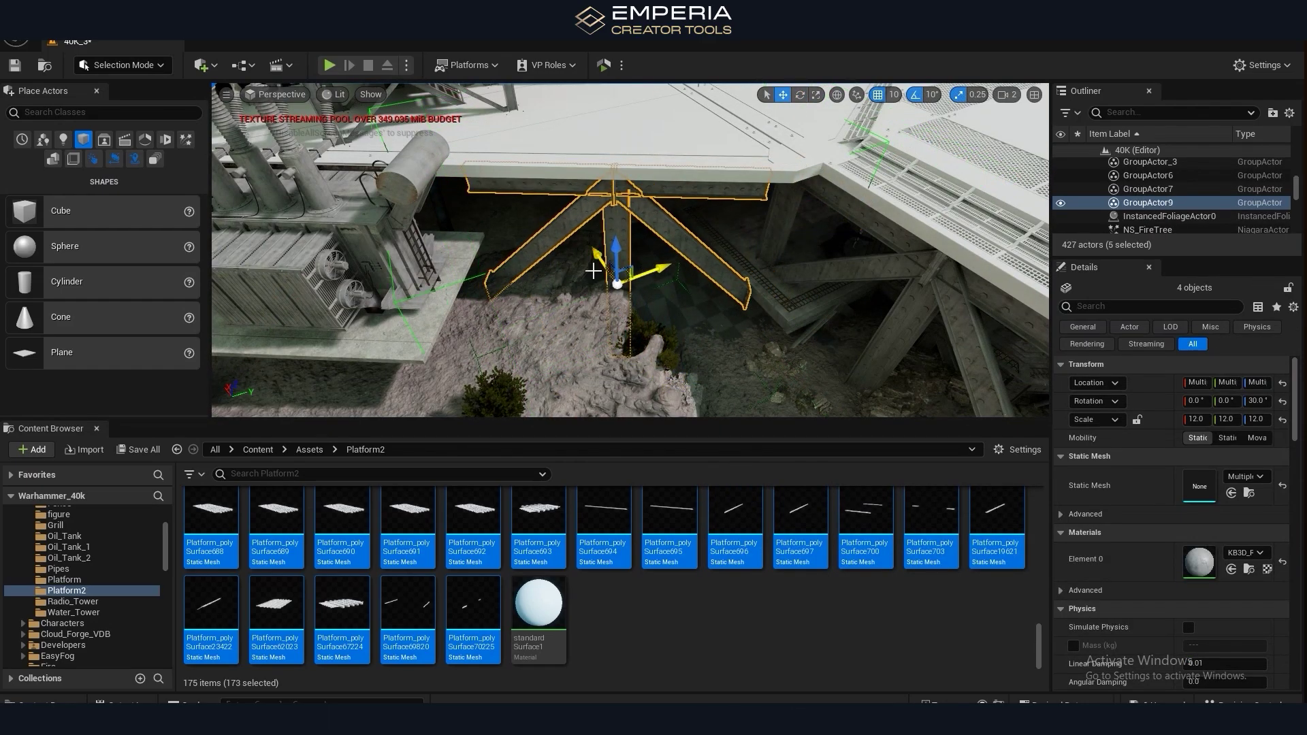
pyautogui.press('Escape')
# Select the bridge over the water together with its adjoining sections.
pyautogui.moveTo(676, 280); pyautogui.dragTo(765, 309, button='right')
pyautogui.click(765, 309)
pyautogui.click(598, 310)
pyautogui.keyDown('ctrl'); pyautogui.click(742, 310); pyautogui.keyUp('ctrl')
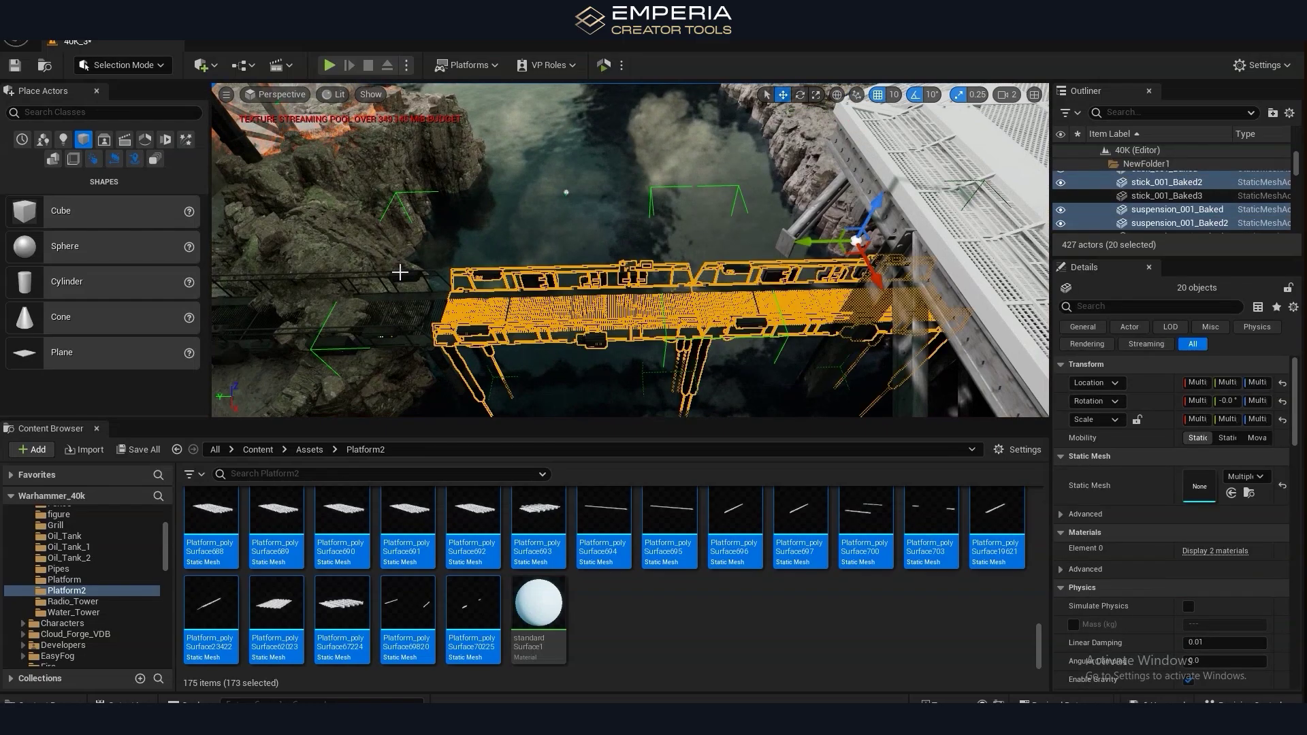
pyautogui.keyDown('ctrl'); pyautogui.click(402, 274); pyautogui.keyUp('ctrl')
pyautogui.moveTo(402, 273); pyautogui.dragTo(490, 259, button='right')
pyautogui.moveTo(694, 293); pyautogui.dragTo(681, 289, button='right')
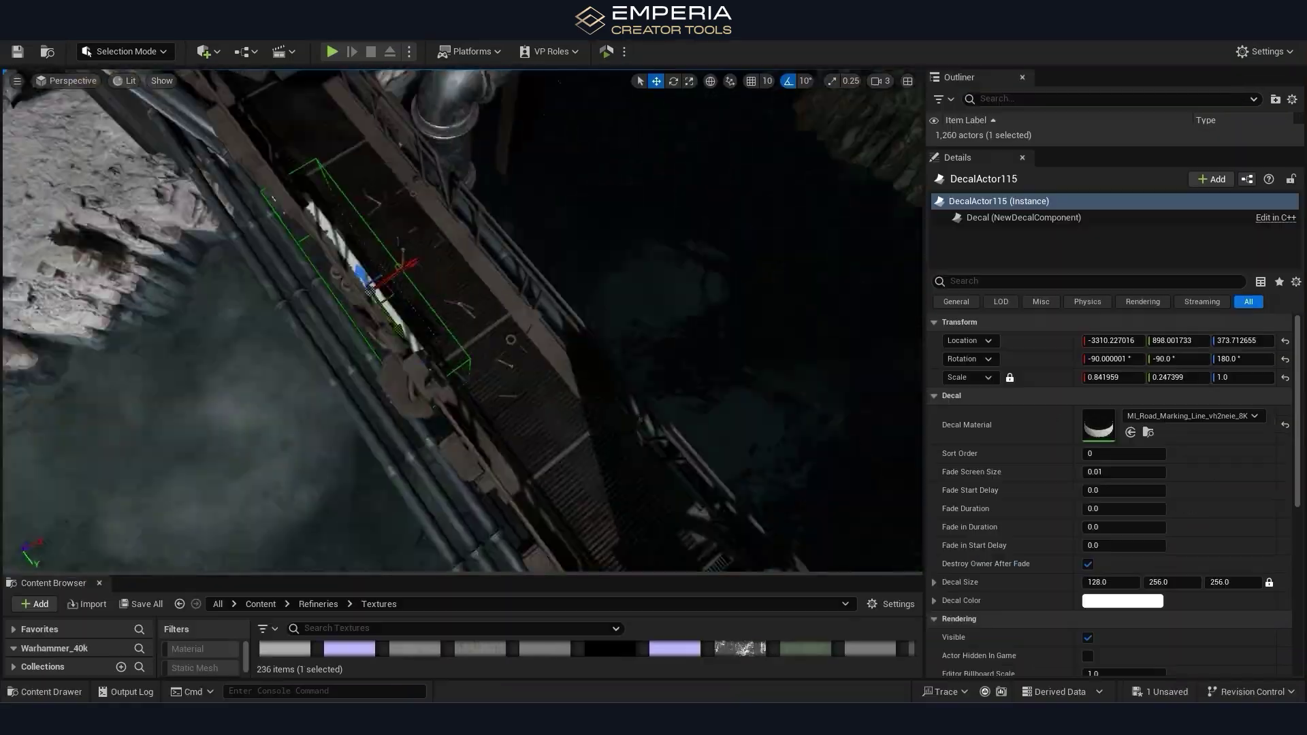
# Duplicate the white road-marking line decal along the angled walkway, beside its yellow line.
pyautogui.moveTo(689, 355); pyautogui.dragTo(690, 355, button='right')
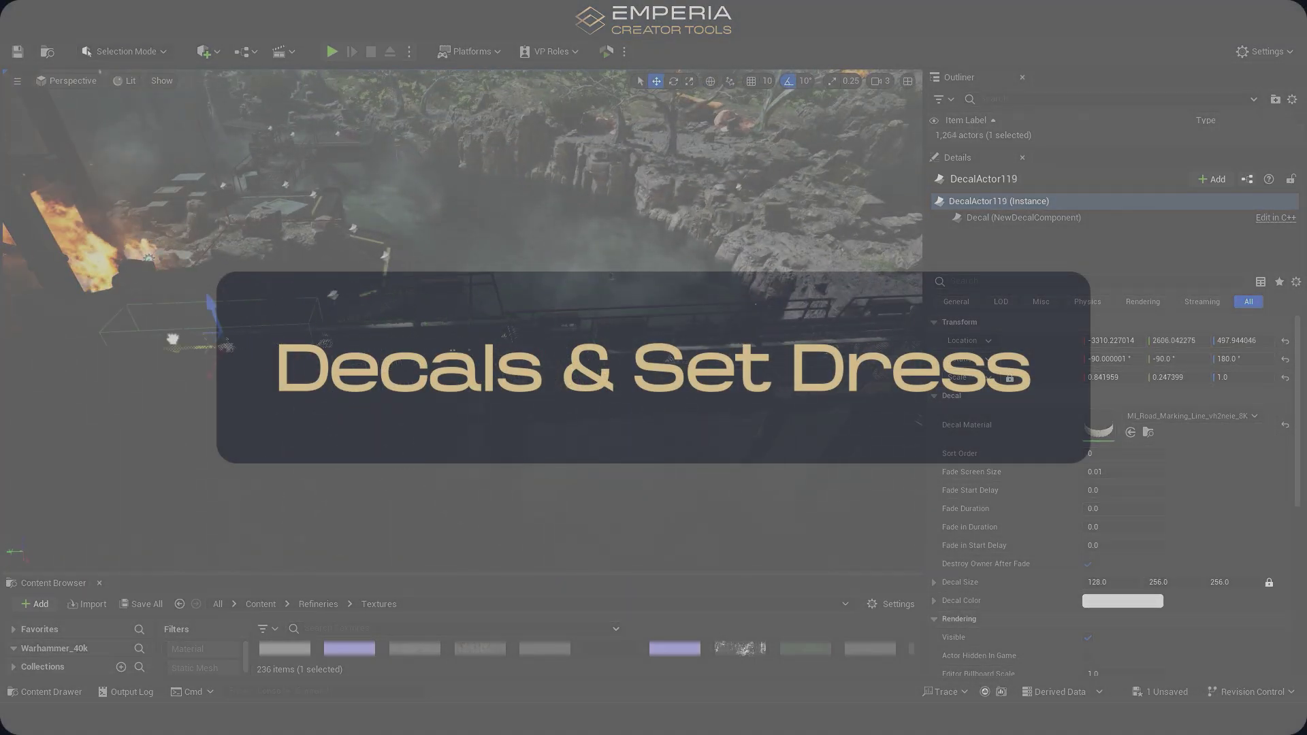
pyautogui.moveTo(75, 334); pyautogui.dragTo(74, 334, button='right')
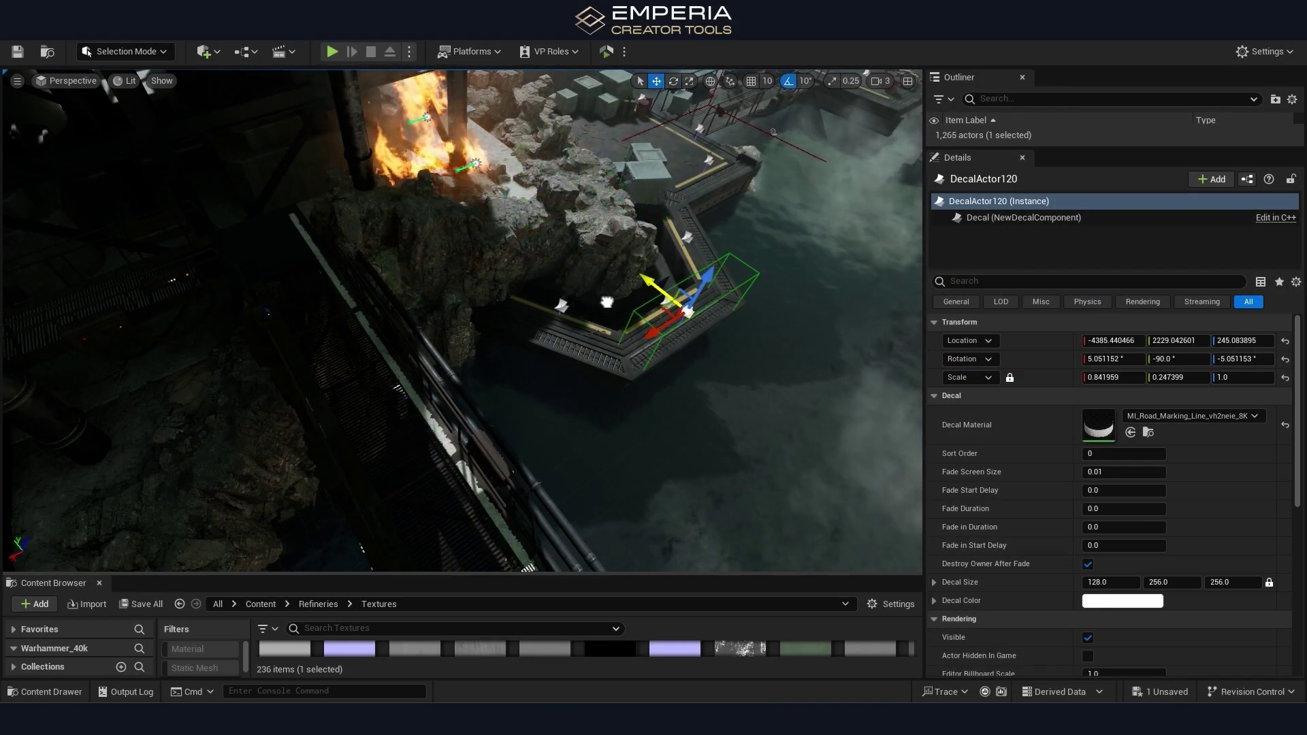
pyautogui.moveTo(596, 305); pyautogui.dragTo(596, 305, button='right')
pyautogui.moveTo(603, 317); pyautogui.dragTo(560, 277)
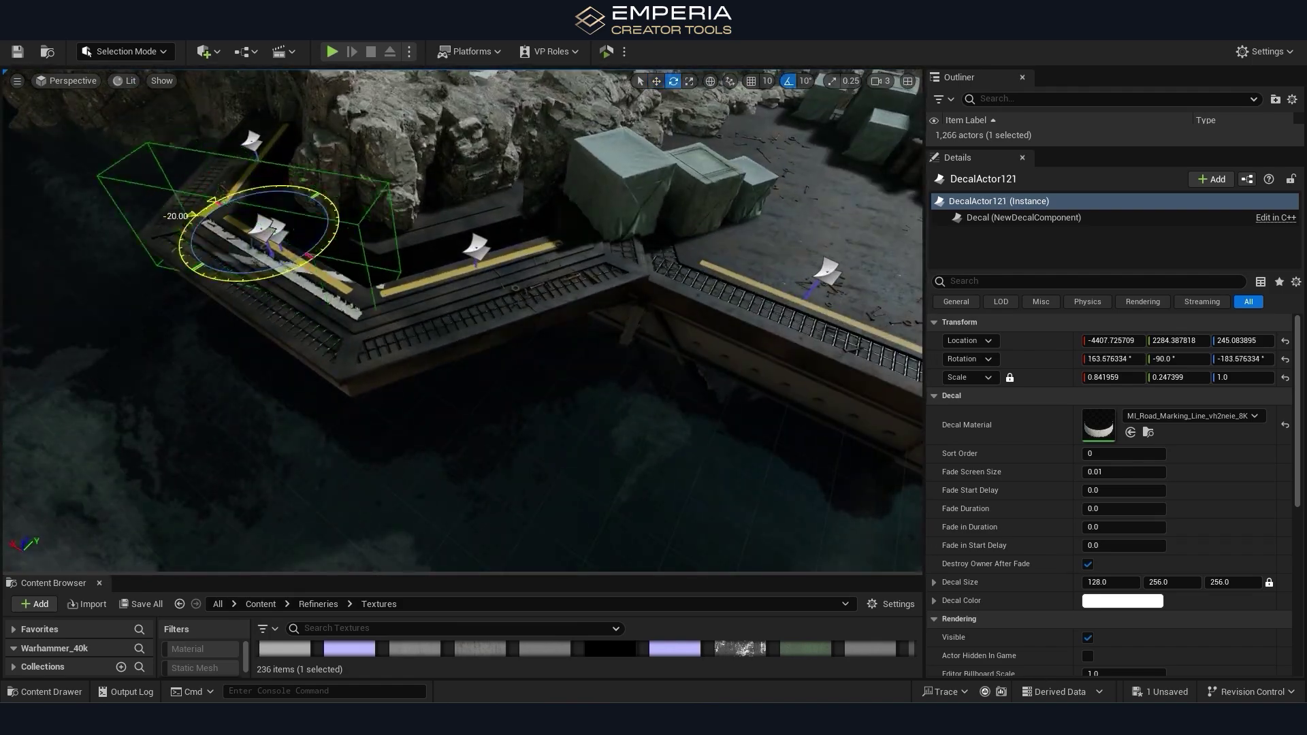
# Rotate the duplicated white line to follow the walkway, place another copy along the next edge, and undo the stray move.
pyautogui.moveTo(193, 214); pyautogui.dragTo(179, 246)
pyautogui.press('w')
pyautogui.moveTo(271, 226); pyautogui.dragTo(484, 232)
pyautogui.moveTo(478, 232); pyautogui.dragTo(479, 233, button='right')
pyautogui.keyDown('alt'); pyautogui.moveTo(227, 227); pyautogui.dragTo(546, 196); pyautogui.keyUp('alt')
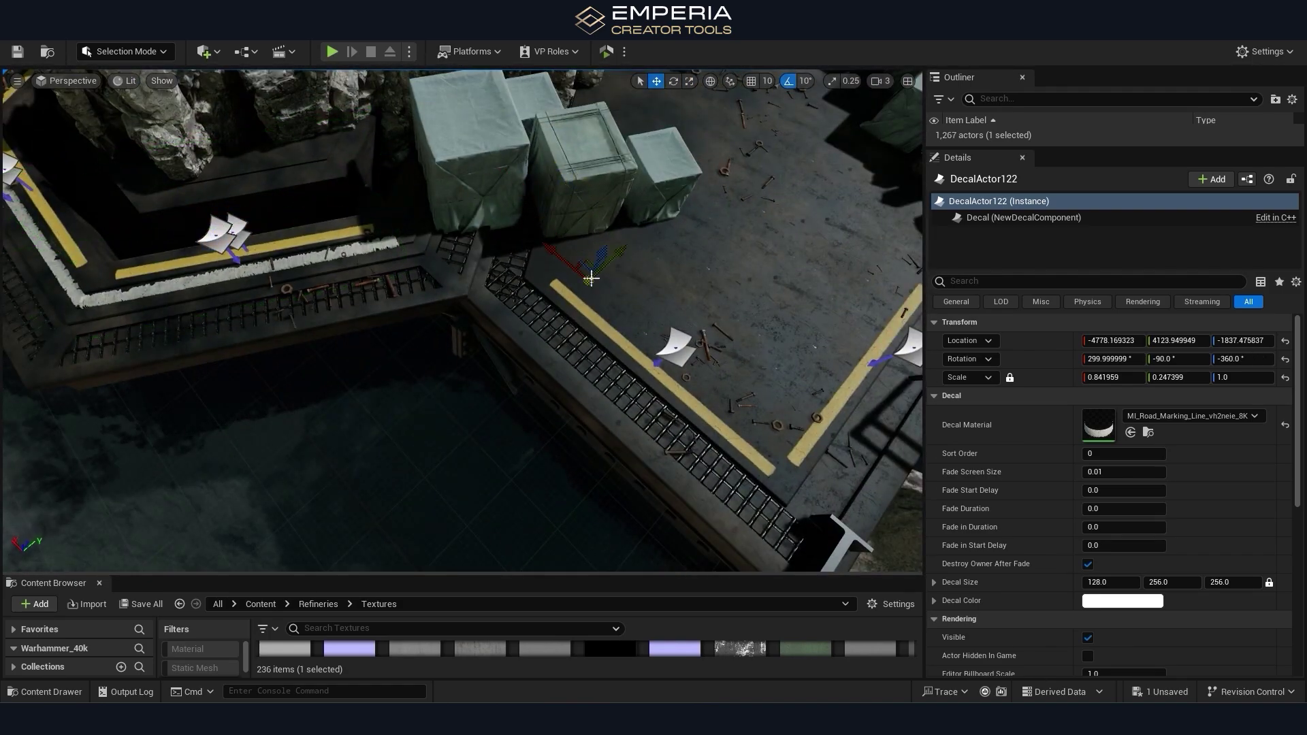
pyautogui.hotkey('ctrl', 'z')
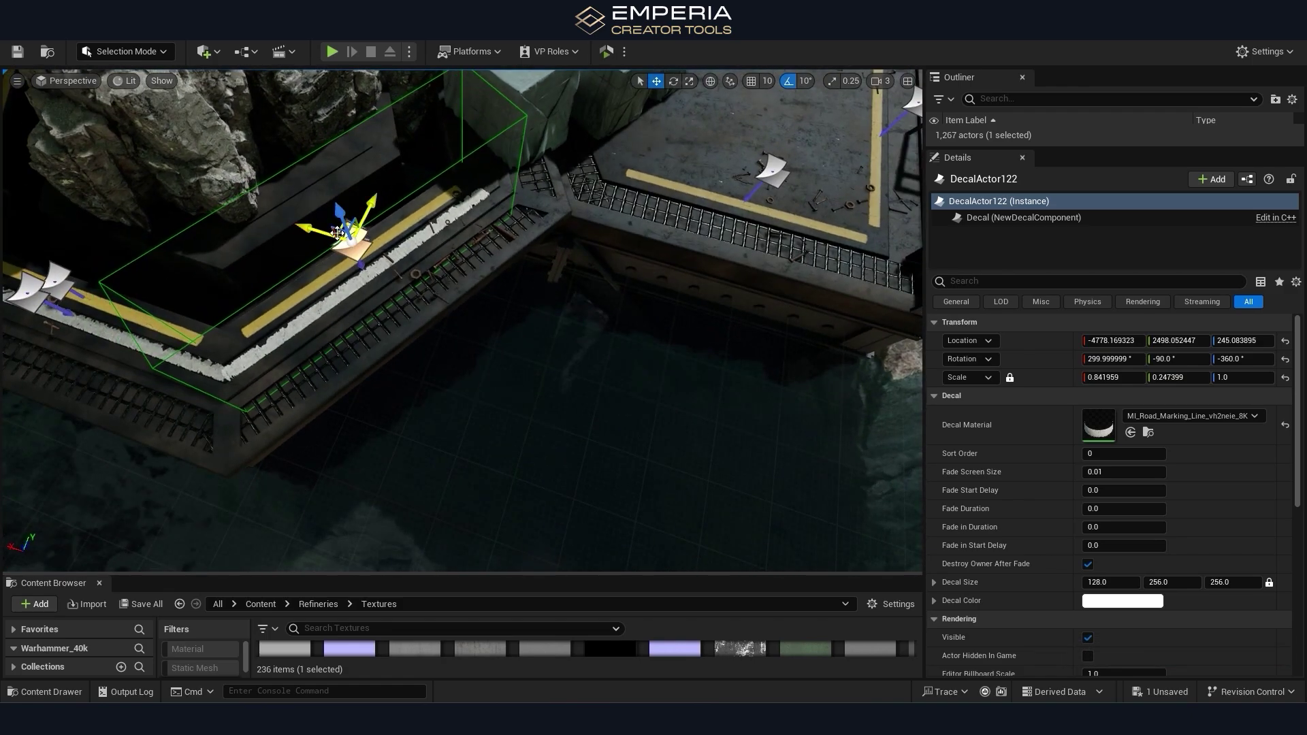
# Duplicate the white line decal onto the platform with the tarped crates and align it with the adjoining bridge.
pyautogui.moveTo(600, 76); pyautogui.dragTo(514, 261, button='right')
pyautogui.moveTo(513, 261); pyautogui.dragTo(518, 265)
pyautogui.moveTo(526, 270); pyautogui.dragTo(525, 269, button='right')
pyautogui.press('e')
pyautogui.keyDown('alt'); pyautogui.moveTo(524, 183); pyautogui.dragTo(470, 204); pyautogui.keyUp('alt')
pyautogui.press('w')
pyautogui.moveTo(495, 153); pyautogui.dragTo(479, 226)
pyautogui.moveTo(416, 280); pyautogui.dragTo(565, 239, button='right')
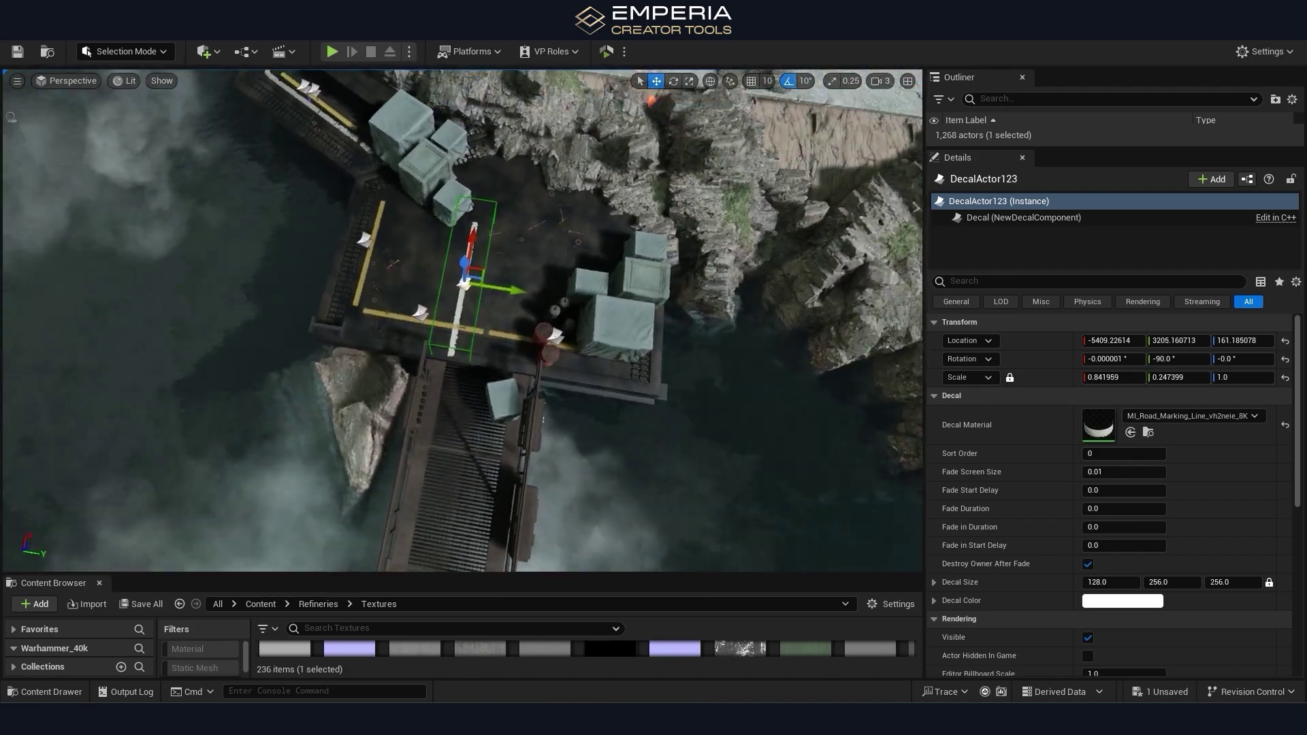
# Extend the white line across the bridge to the far platform with further copies of the decal.
pyautogui.keyDown('alt'); pyautogui.keyDown('shift'); pyautogui.moveTo(479, 289); pyautogui.dragTo(644, 289); pyautogui.keyUp('shift'); pyautogui.keyUp('alt')
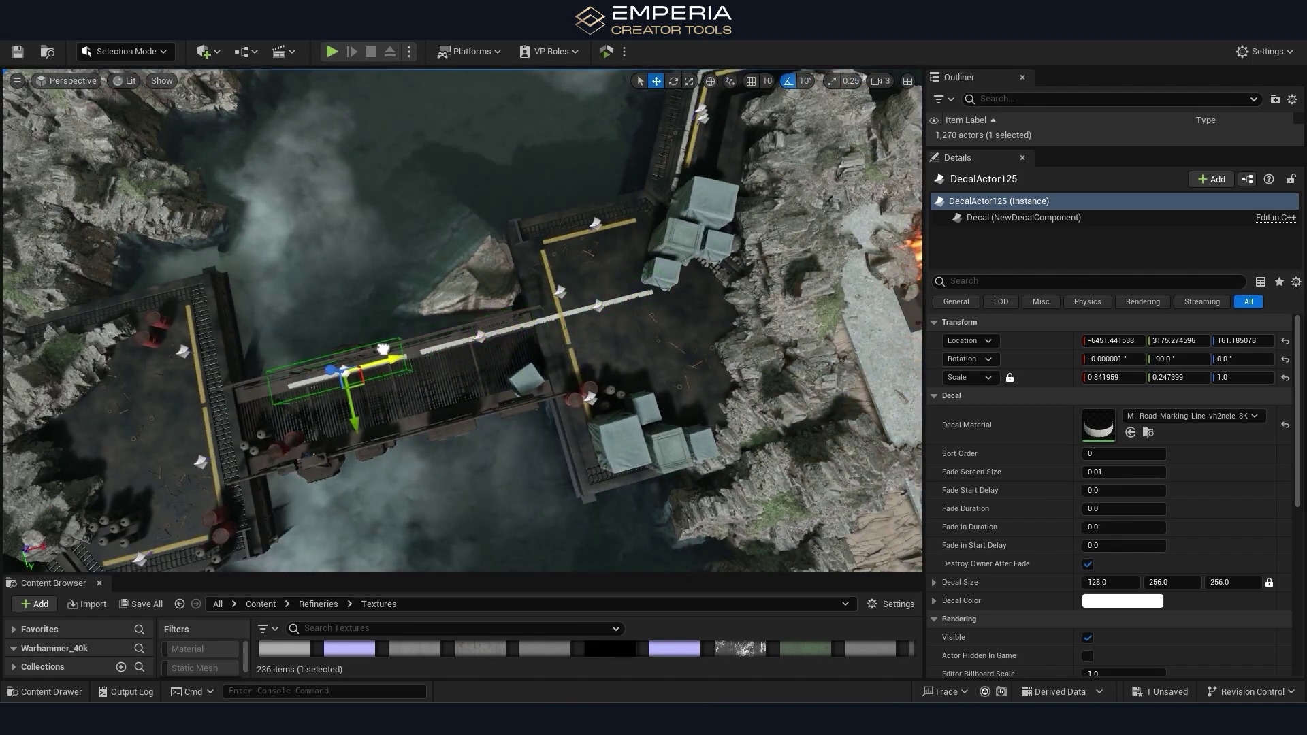
pyautogui.moveTo(399, 247); pyautogui.dragTo(400, 247, button='right')
pyautogui.keyDown('alt'); pyautogui.moveTo(589, 425); pyautogui.dragTo(583, 427); pyautogui.keyUp('alt')
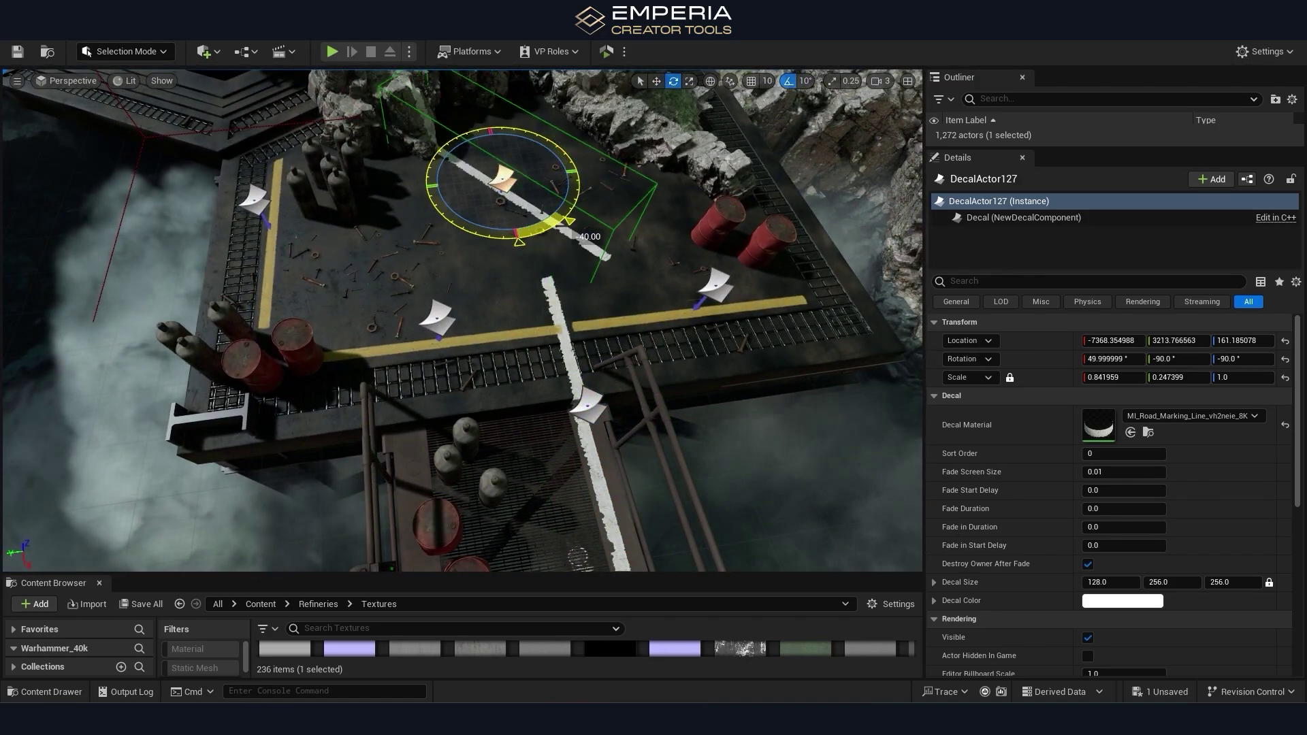
# Rotate, scale and reposition the white line copy on the far platform so it continues the bridge line.
pyautogui.moveTo(443, 193); pyautogui.dragTo(444, 194)
pyautogui.moveTo(444, 194); pyautogui.dragTo(444, 193, button='right')
pyautogui.moveTo(457, 371); pyautogui.dragTo(455, 371)
pyautogui.moveTo(454, 371); pyautogui.dragTo(455, 371, button='right')
pyautogui.press('r')
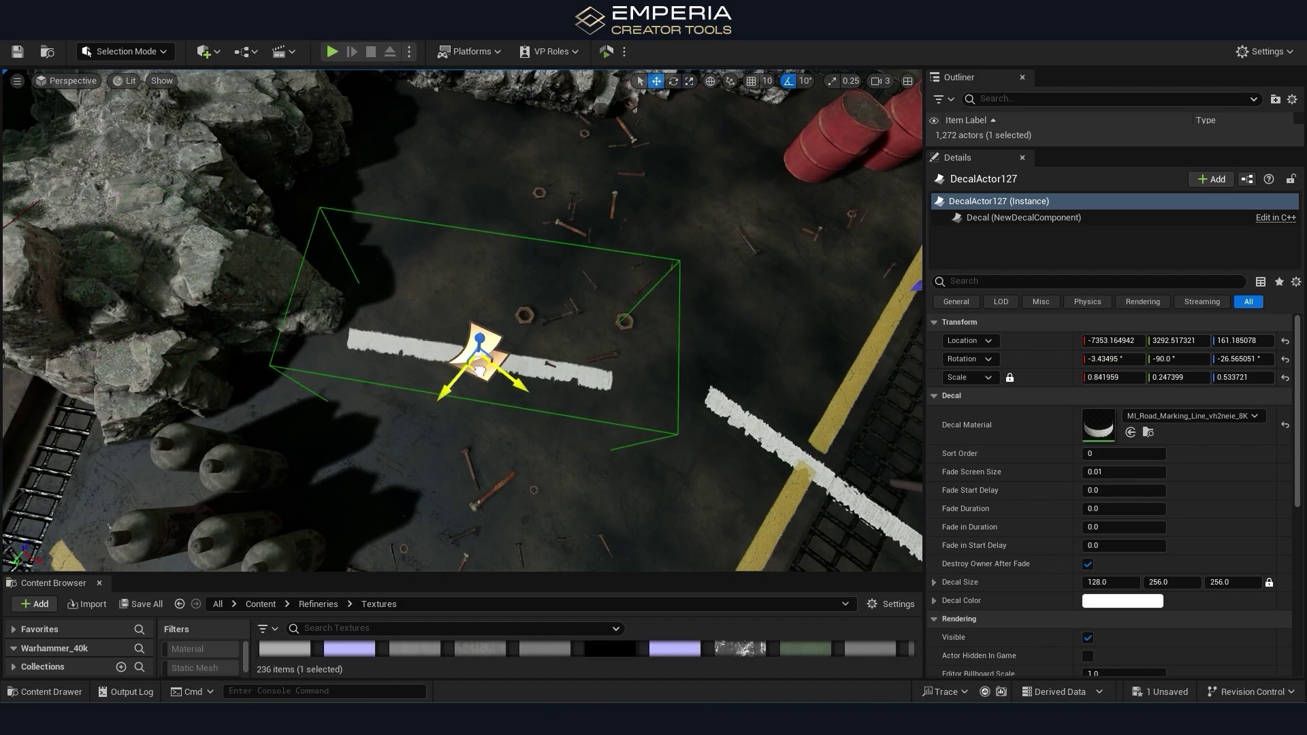
pyautogui.moveTo(572, 385); pyautogui.dragTo(529, 383)
pyautogui.moveTo(529, 383); pyautogui.dragTo(570, 384, button='right')
# Duplicate the yellow road-line decal beside the hexagonal platform and rotate copies to outline the platform's edges.
pyautogui.moveTo(474, 346); pyautogui.dragTo(475, 346, button='right')
pyautogui.click(473, 340)
pyautogui.keyDown('alt'); pyautogui.moveTo(474, 349); pyautogui.dragTo(476, 352); pyautogui.keyUp('alt')
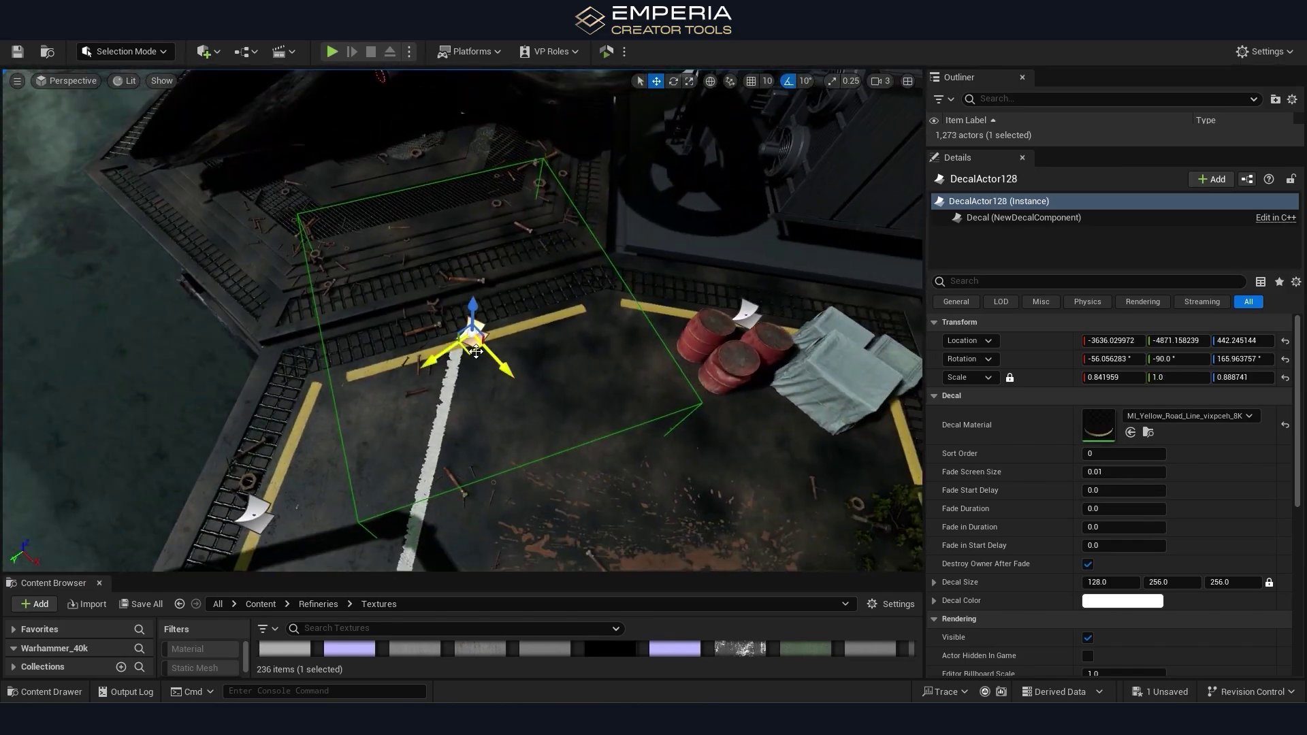
pyautogui.moveTo(533, 261); pyautogui.dragTo(533, 261, button='right')
pyautogui.hotkey('ctrl', 'd')
pyautogui.press('e')
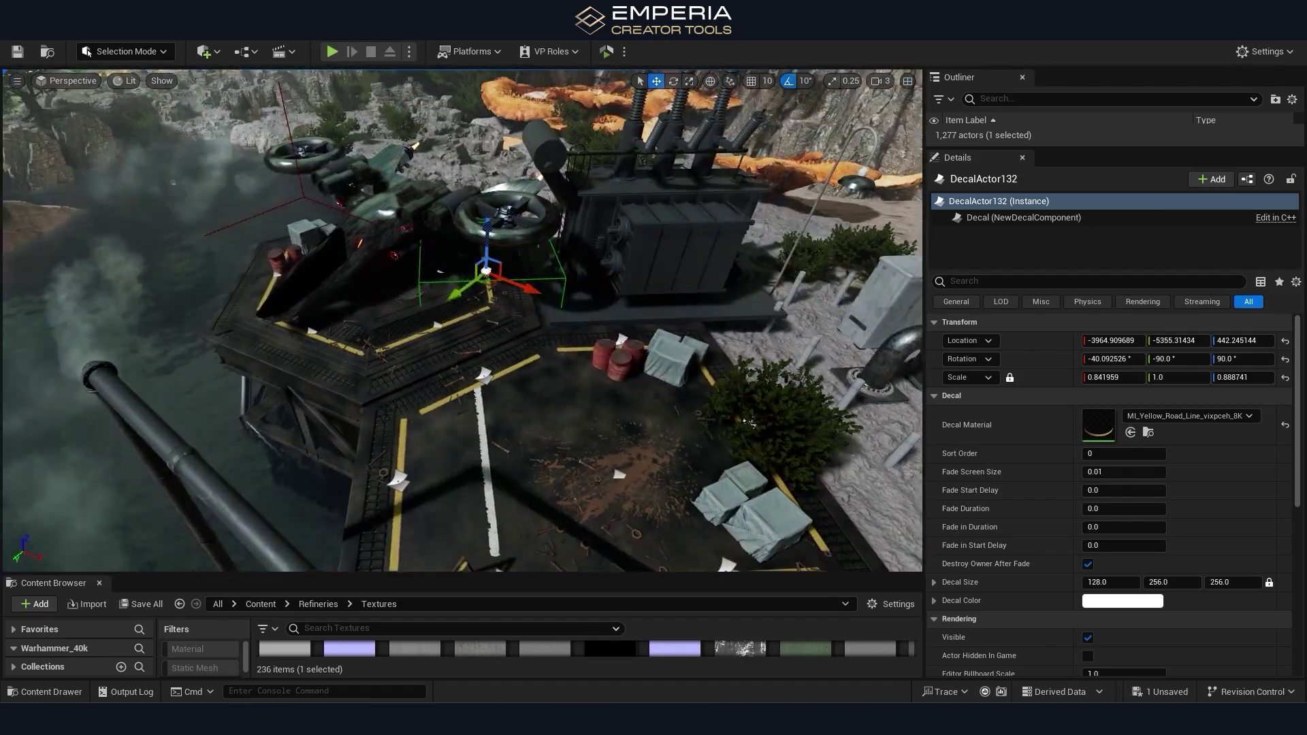
pyautogui.hotkey('ctrl', 'space')
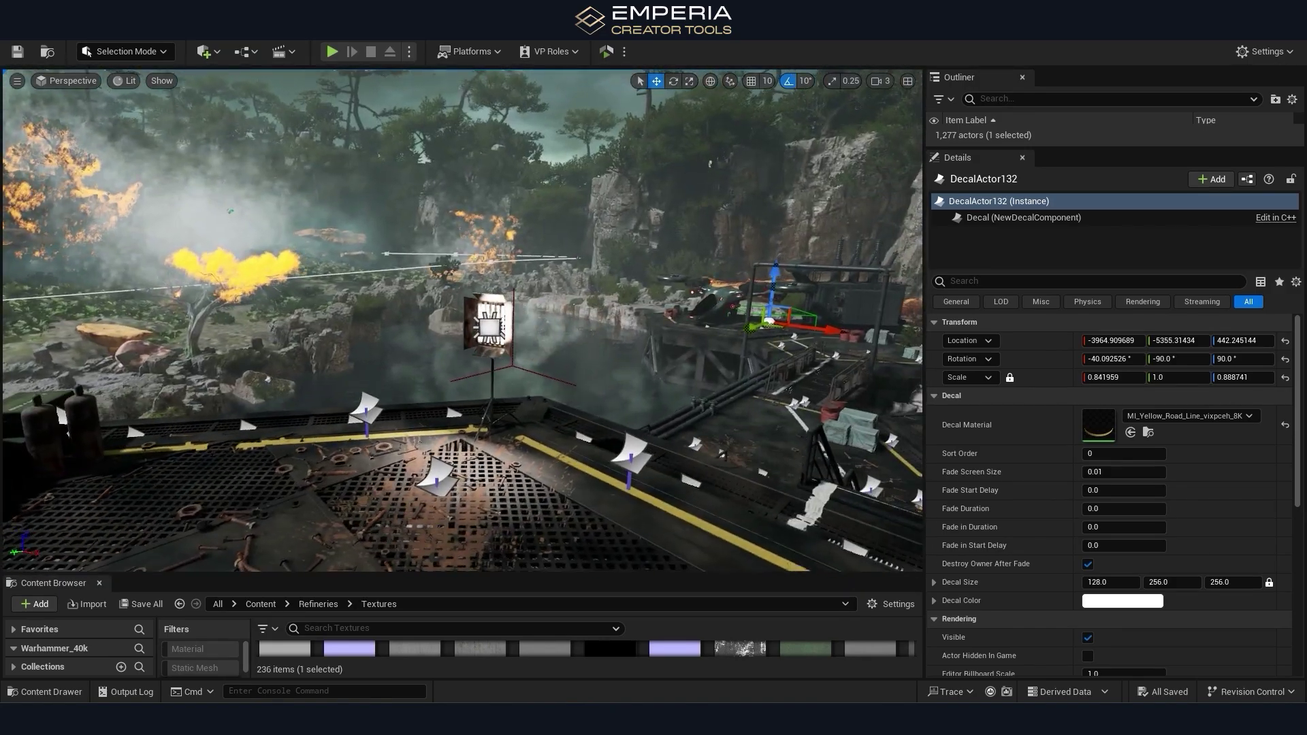
# Select the two red barrels and the three tarped crates on the platform before the bridge.
pyautogui.press('w')
pyautogui.moveTo(462, 320); pyautogui.dragTo(575, 361, button='right')
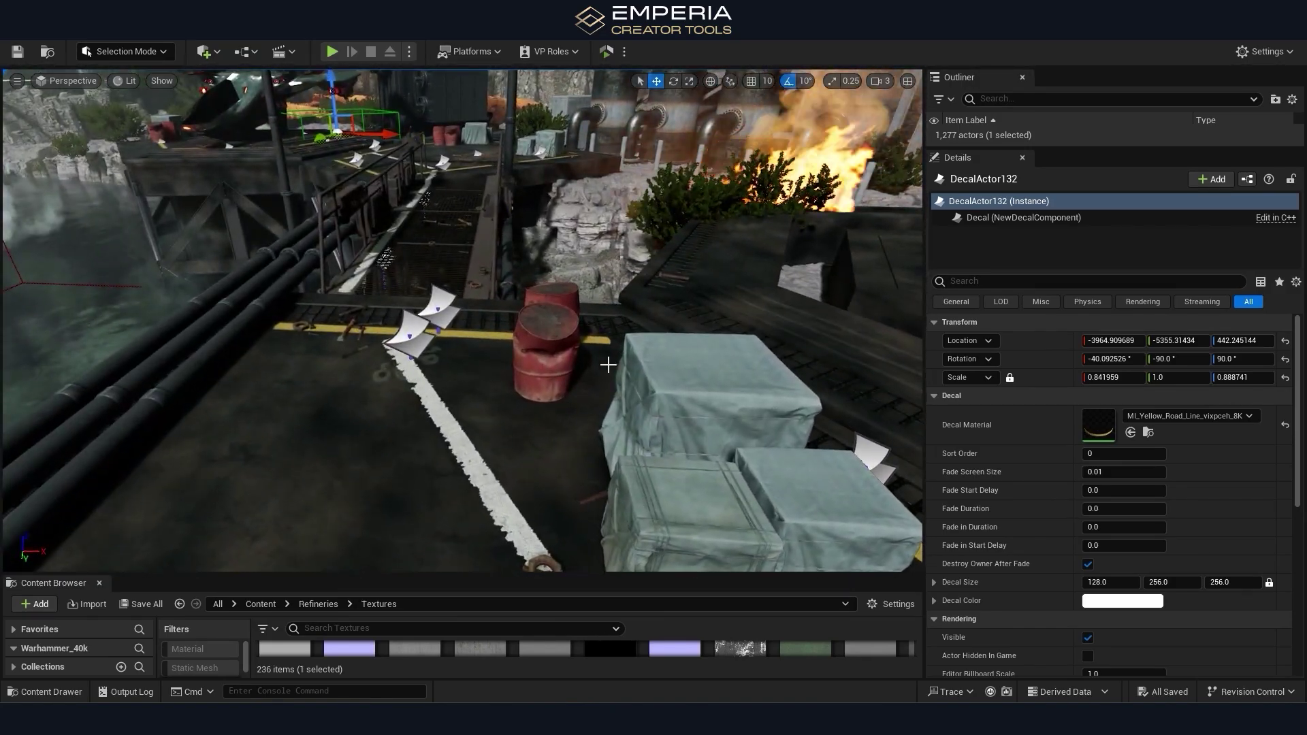
pyautogui.click(561, 297)
pyautogui.keyDown('ctrl'); pyautogui.click(553, 344); pyautogui.keyUp('ctrl')
pyautogui.moveTo(637, 317); pyautogui.dragTo(648, 392, button='right')
pyautogui.keyDown('ctrl'); pyautogui.click(658, 200); pyautogui.keyUp('ctrl')
pyautogui.keyDown('ctrl'); pyautogui.click(633, 285); pyautogui.keyUp('ctrl')
pyautogui.keyDown('ctrl'); pyautogui.click(738, 269); pyautogui.keyUp('ctrl')
# Duplicate the selected barrels and crates and move the copies across the bridge onto the far platform.
pyautogui.moveTo(739, 269); pyautogui.dragTo(674, 335, button='right')
pyautogui.press('s')
pyautogui.hotkey('ctrl', 'd')
pyautogui.moveTo(486, 309); pyautogui.dragTo(462, 121)
pyautogui.moveTo(463, 121); pyautogui.dragTo(494, 109, button='right')
pyautogui.press('w')
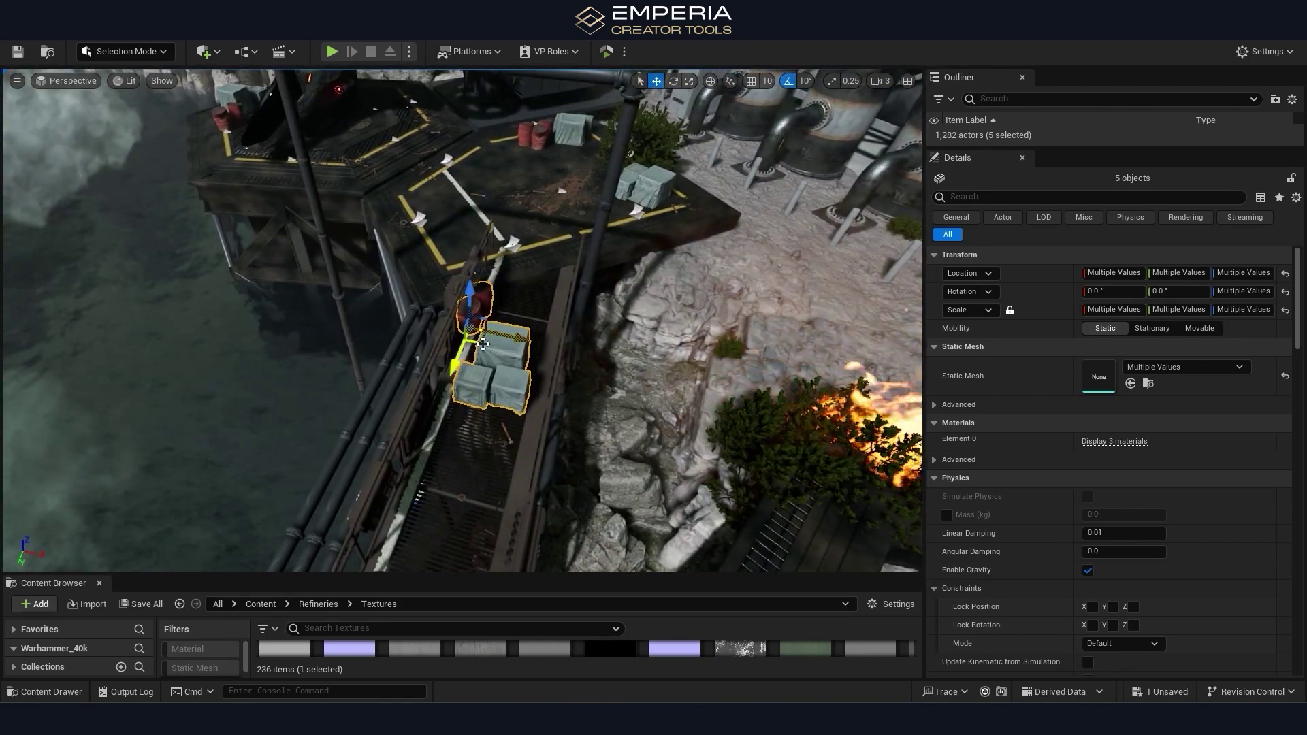
pyautogui.moveTo(484, 343); pyautogui.dragTo(440, 225)
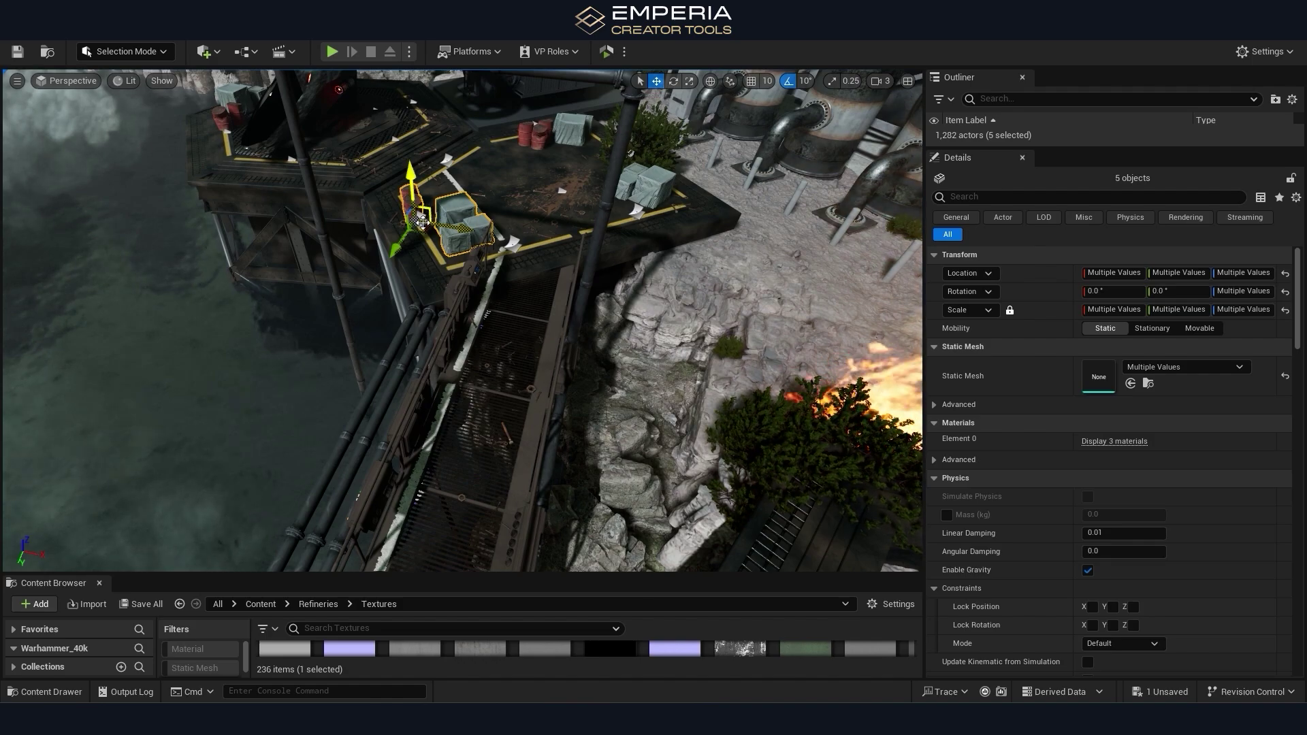
# Set the three copied crates beside the barrels at a -40° rotation and scatter single rotated crate copies on the bridge.
pyautogui.click(443, 229)
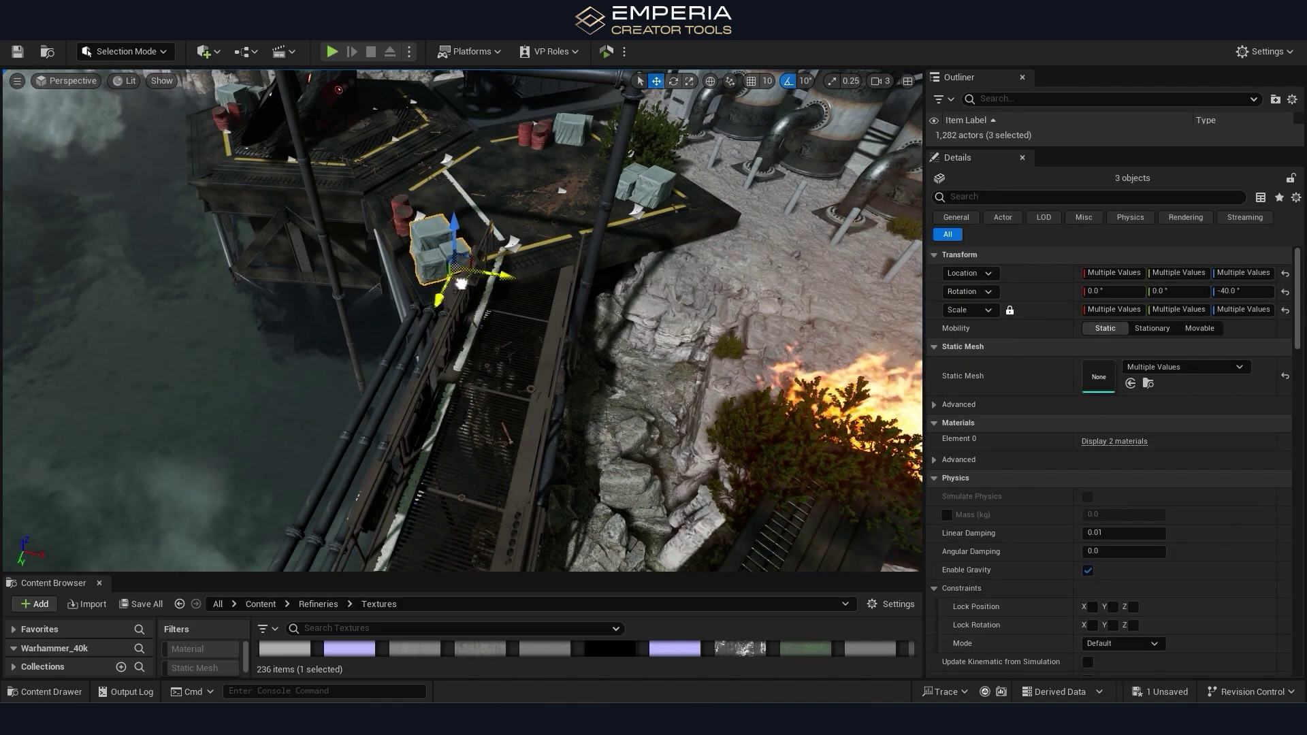
pyautogui.click(441, 266)
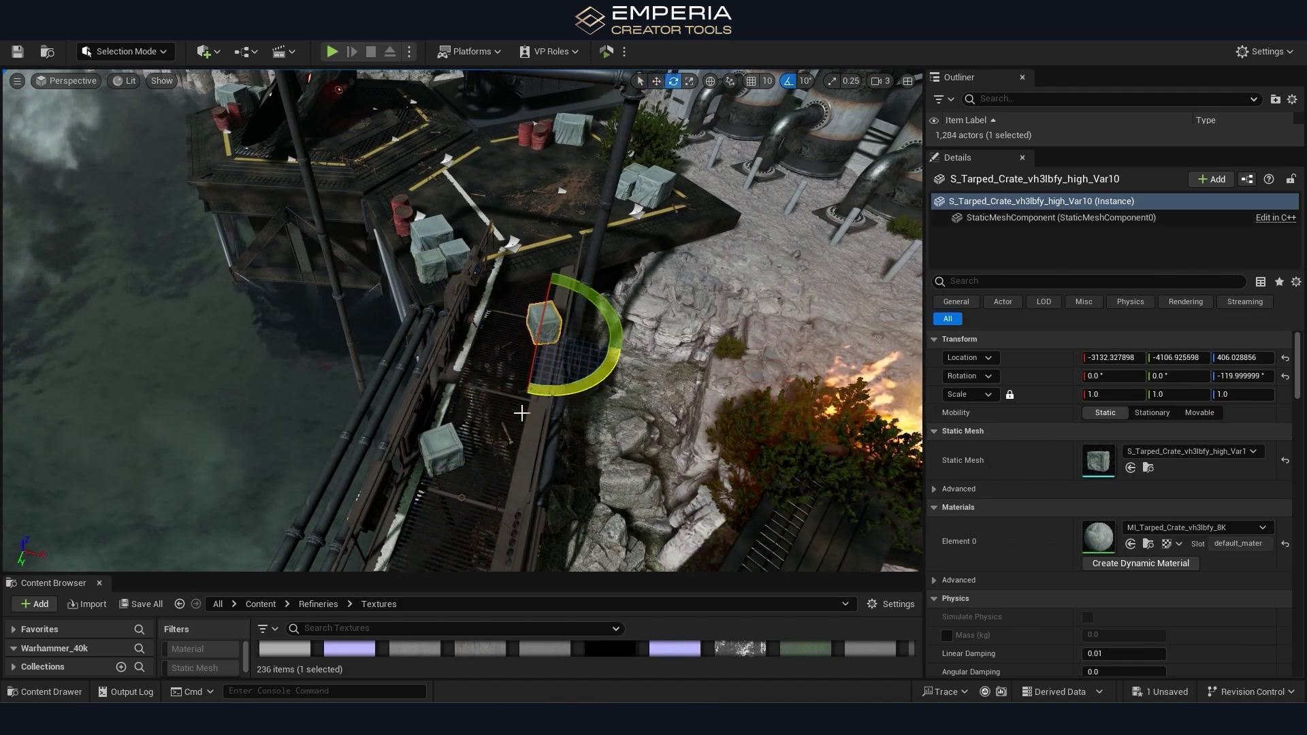
pyautogui.moveTo(507, 417); pyautogui.dragTo(514, 354, button='right')
# Review the set-dressed bridge and platforms in game view.
pyautogui.click(587, 334)
pyautogui.keyDown('alt'); pyautogui.moveTo(674, 333); pyautogui.dragTo(554, 367); pyautogui.keyUp('alt')
pyautogui.press('g')
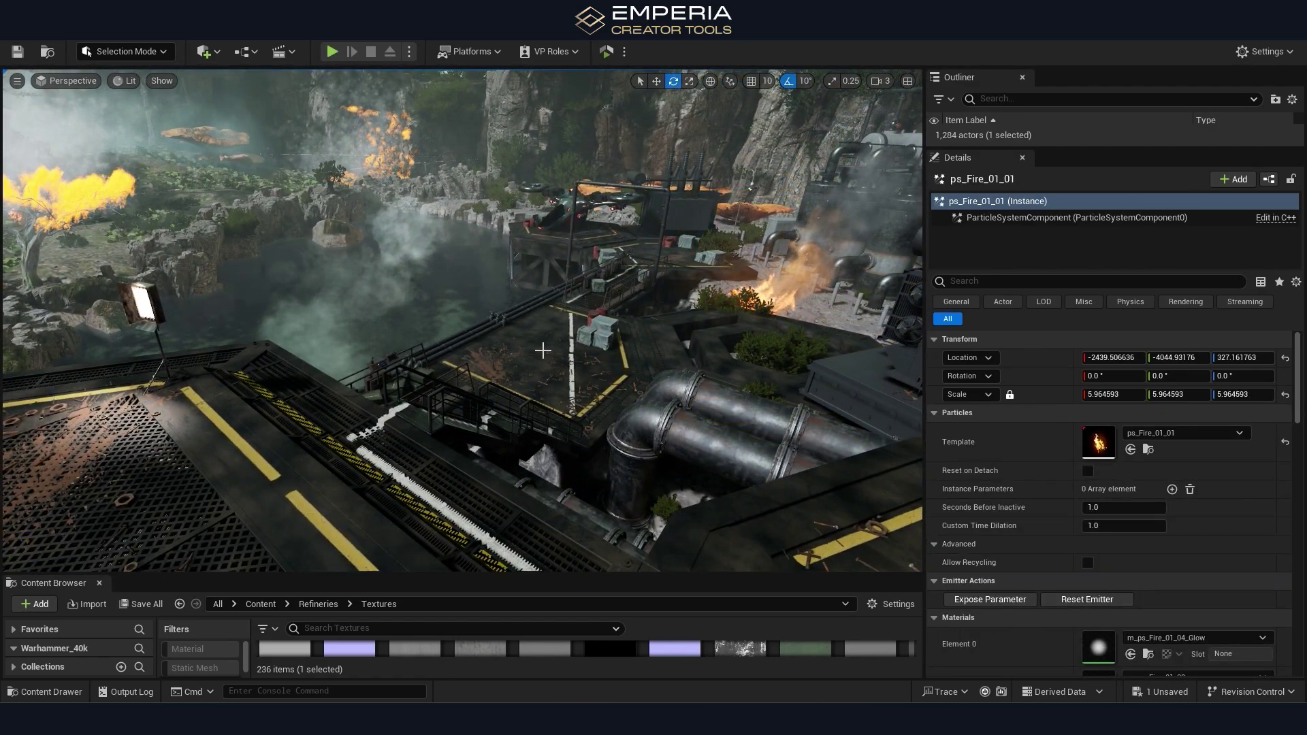
pyautogui.moveTo(554, 367)
pyautogui.mouseDown(button='right')
pyautogui.moveTo(561, 374)
pyautogui.moveTo(548, 334)
pyautogui.moveTo(453, 327)
pyautogui.moveTo(585, 334)
pyautogui.moveTo(613, 354)
pyautogui.moveTo(354, 350)
pyautogui.moveTo(422, 347)
pyautogui.mouseUp(button='right')
pyautogui.moveTo(578, 321); pyautogui.dragTo(540, 361, button='right')
pyautogui.hotkey('ctrl', 'space')
pyautogui.click(162, 616)
pyautogui.click(763, 511)
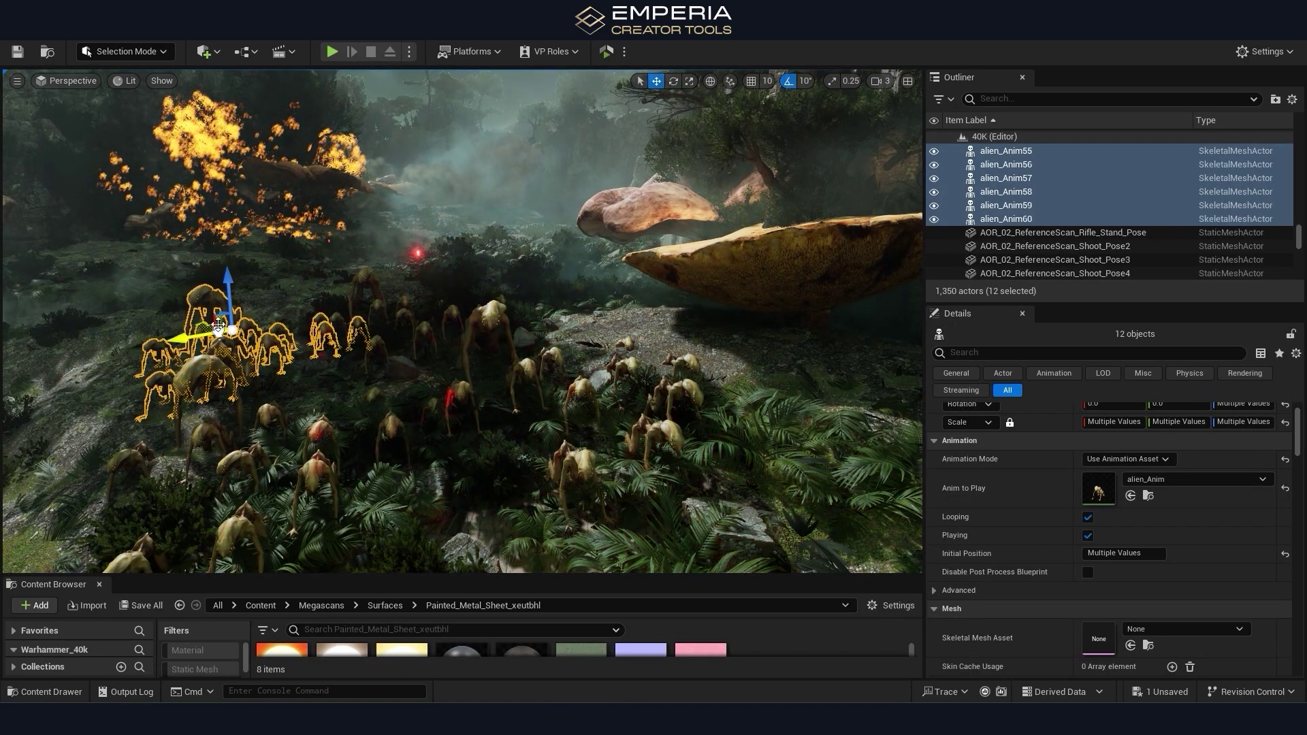
# Place duplicates of the twelve-alien group toward the back of the jungle clearing to enlarge the horde.
pyautogui.moveTo(228, 295); pyautogui.dragTo(229, 312)
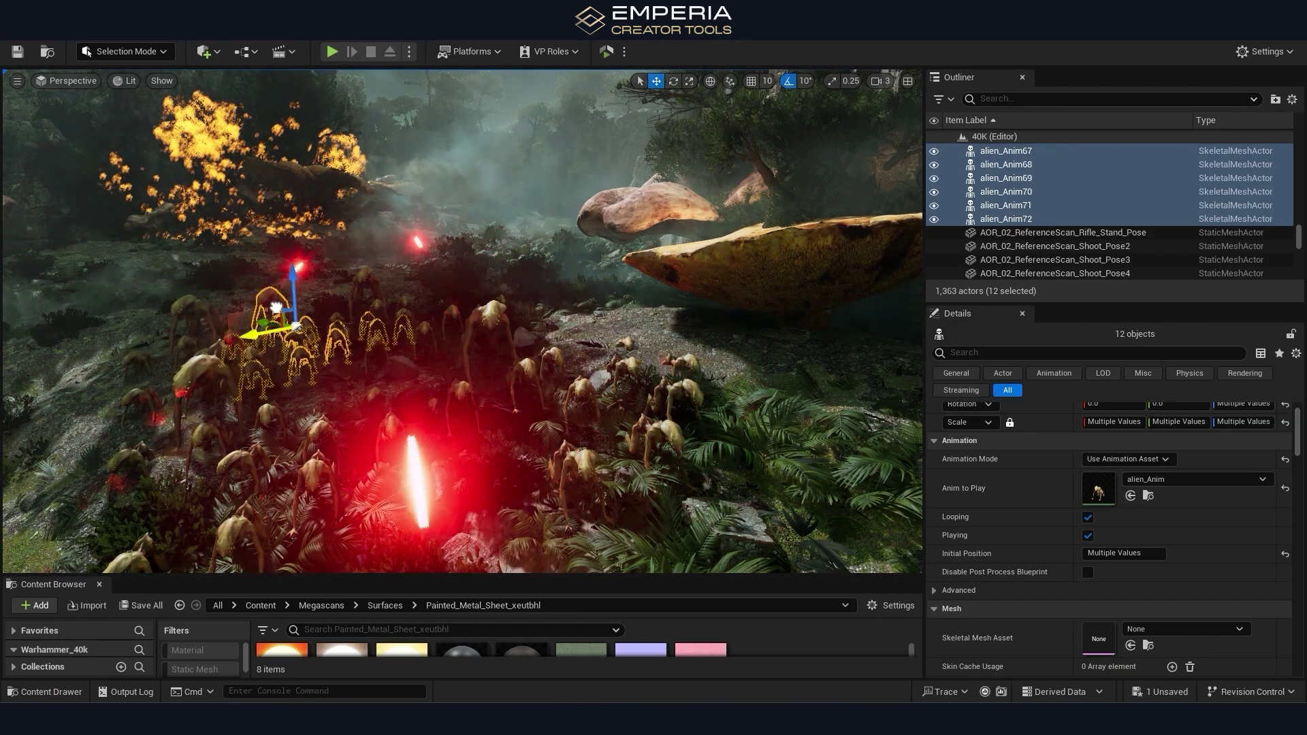
pyautogui.moveTo(277, 308); pyautogui.dragTo(416, 235)
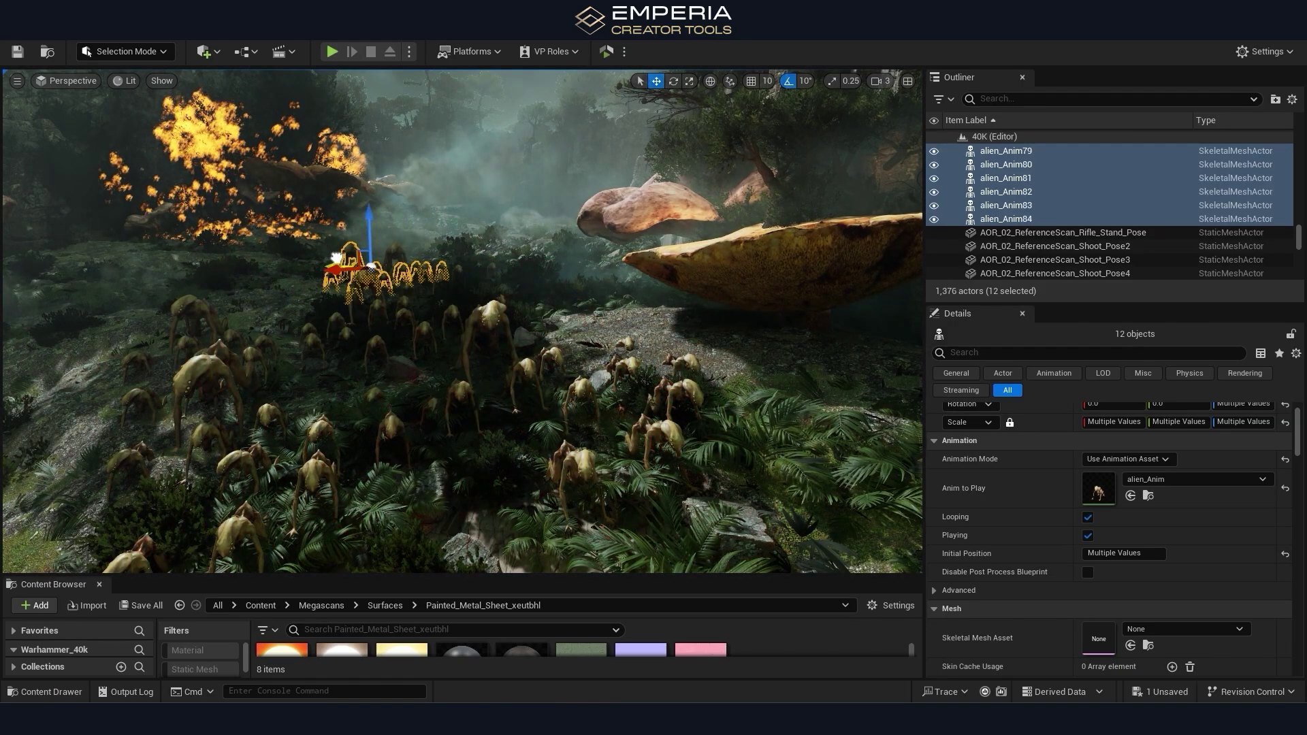
pyautogui.moveTo(332, 259); pyautogui.dragTo(235, 284)
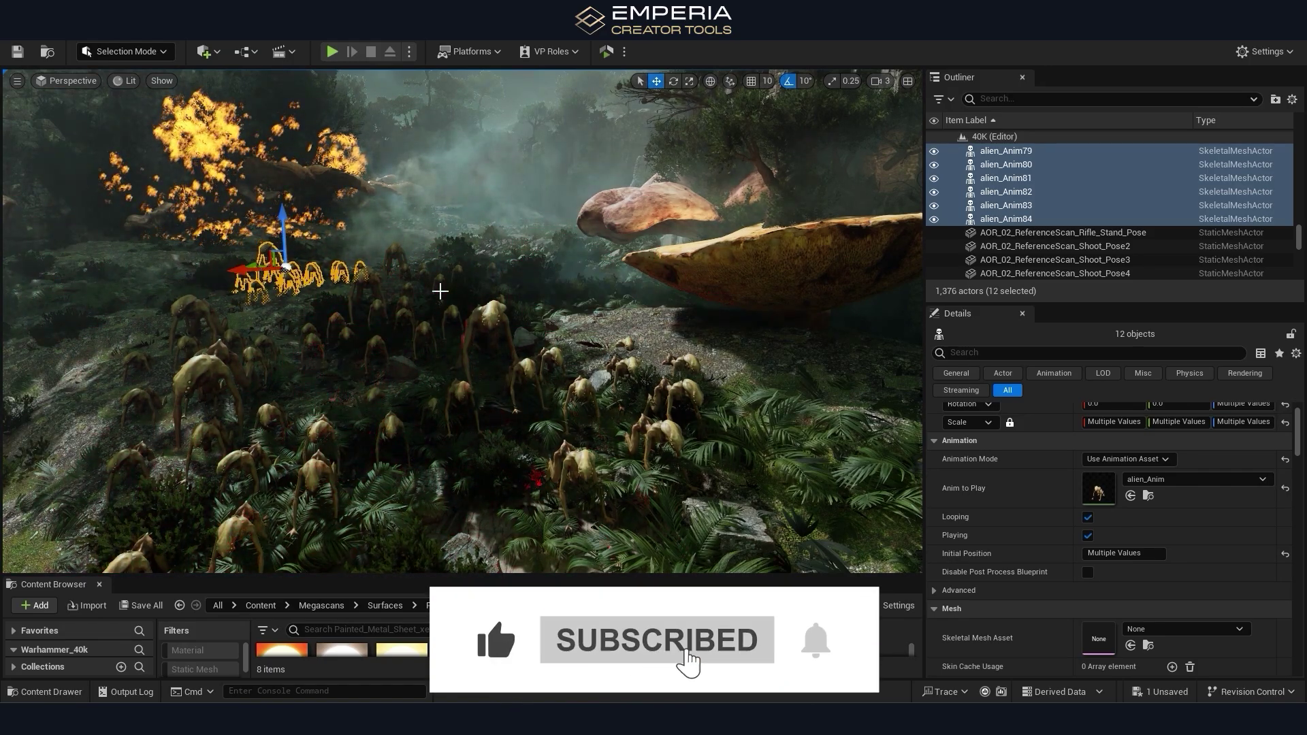
# Check the alien horde from farther back in game view.
pyautogui.press('s')
pyautogui.moveTo(554, 329); pyautogui.dragTo(554, 343, button='right')
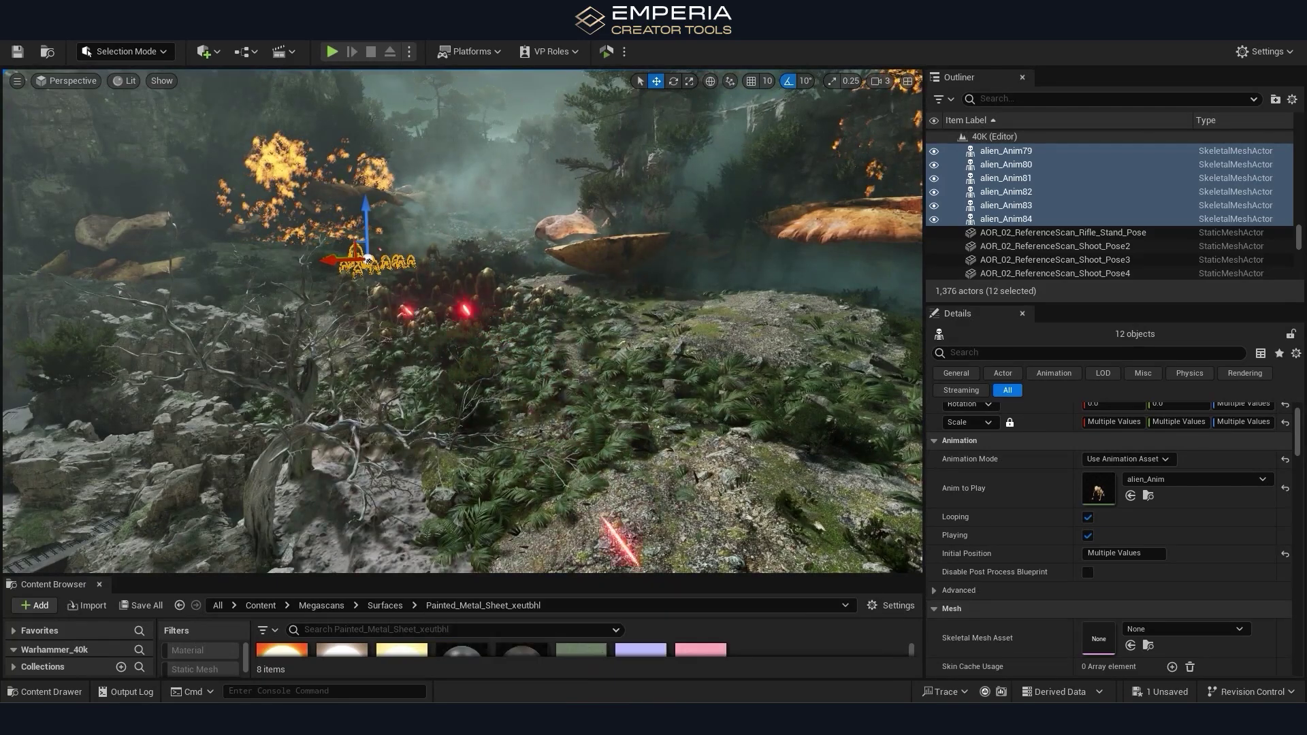
pyautogui.press('g')
pyautogui.press('g')
pyautogui.press('s')
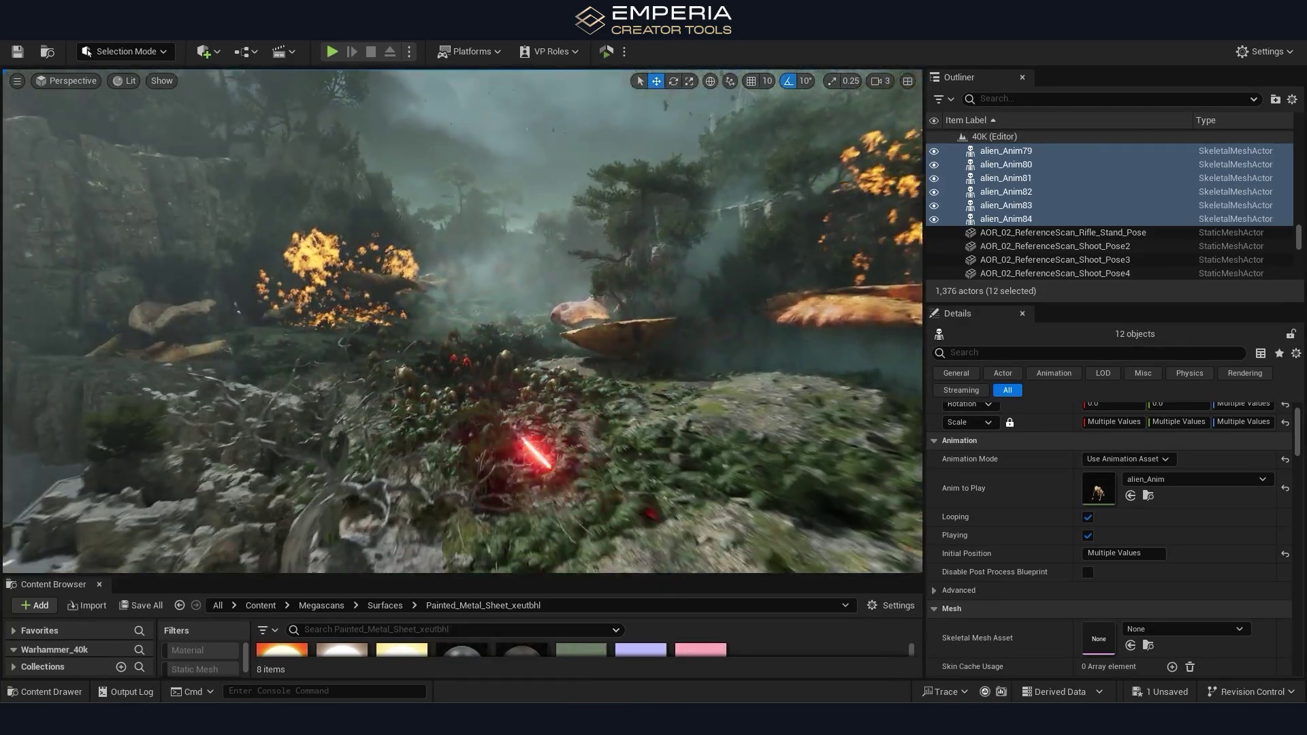